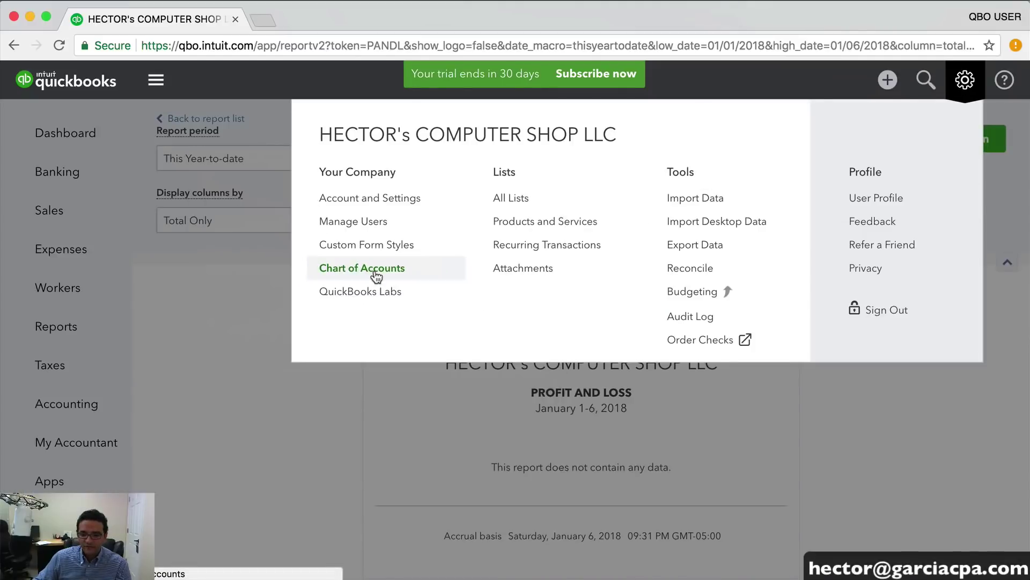
Open the Chart of Accounts and look through the listed accounts, their types, balances and available actions
left_click(374, 271)
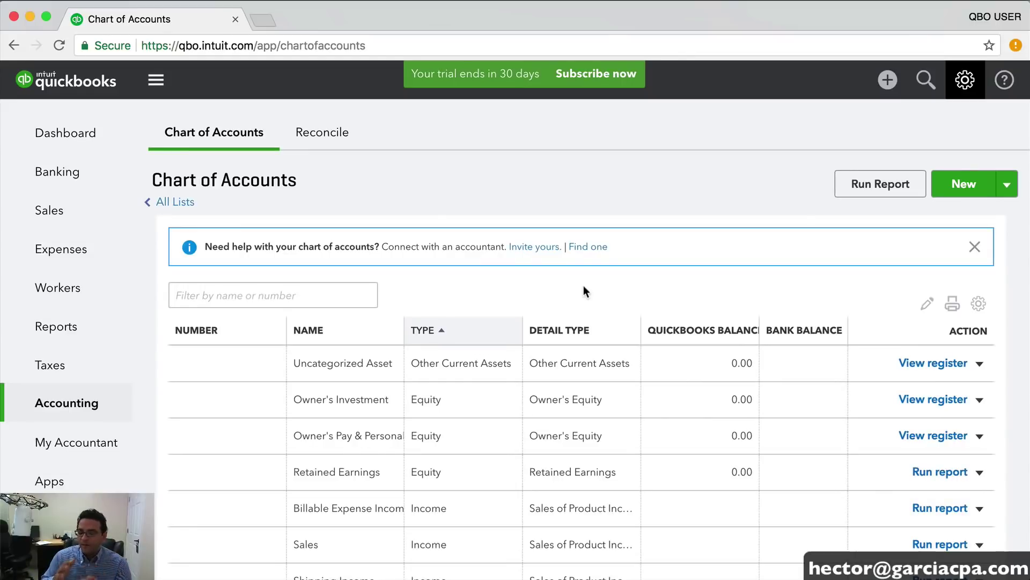
scroll(558, 373, "down", 2)
scroll(556, 379, "down", 3)
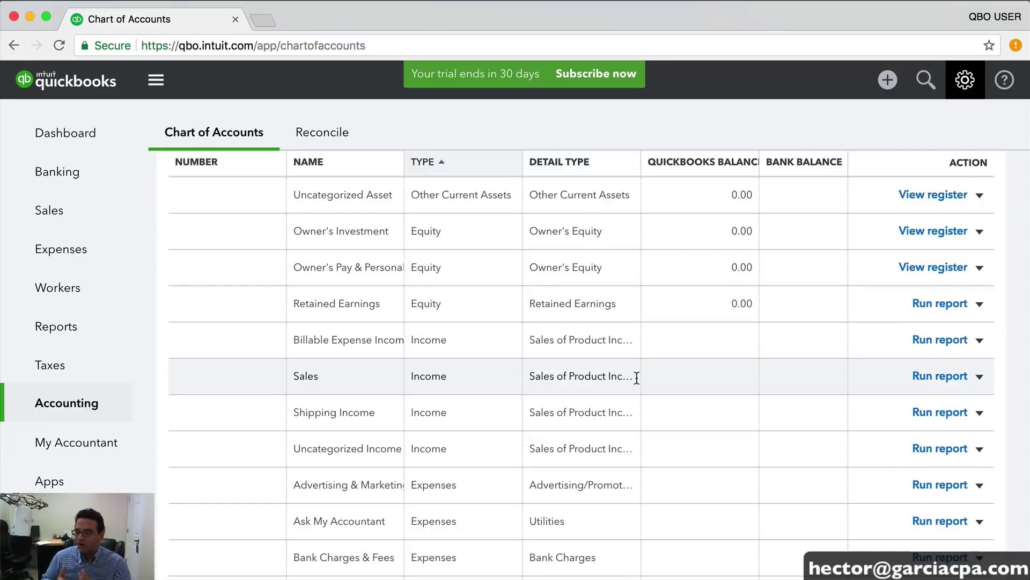
scroll(639, 378, "up", 2)
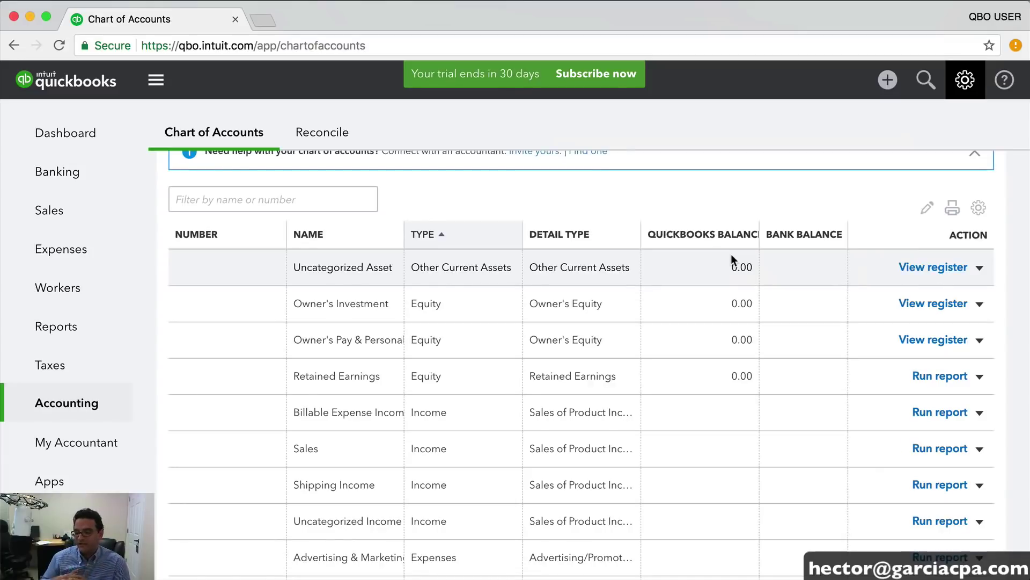
scroll(707, 322, "down", 2)
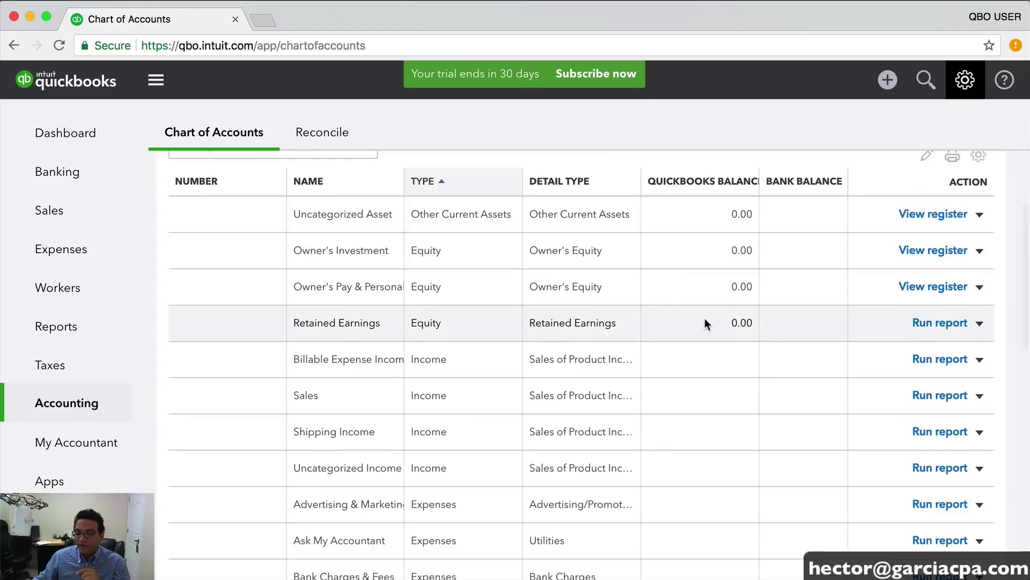
scroll(733, 319, "down", 1)
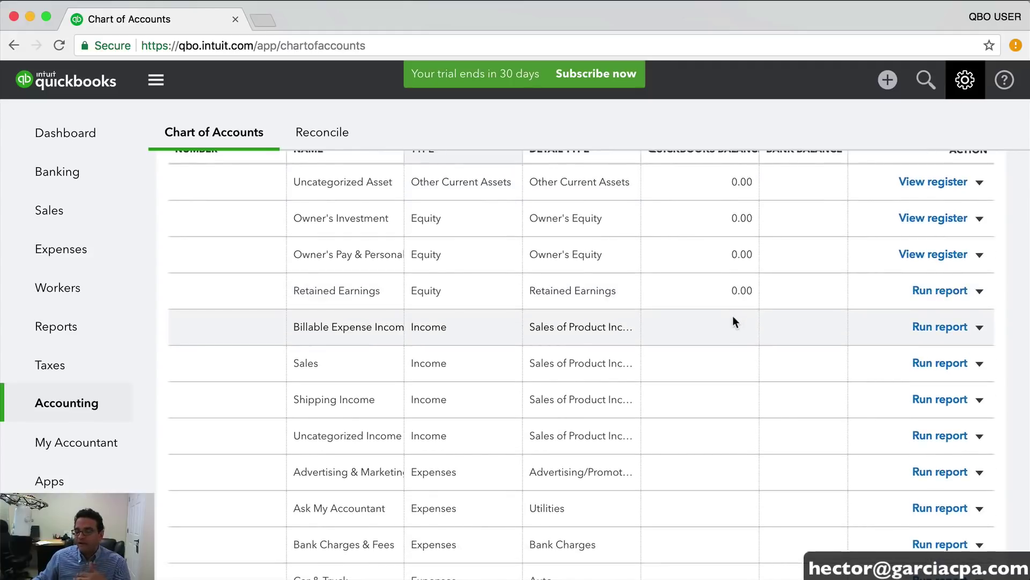
scroll(734, 332, "down", 2)
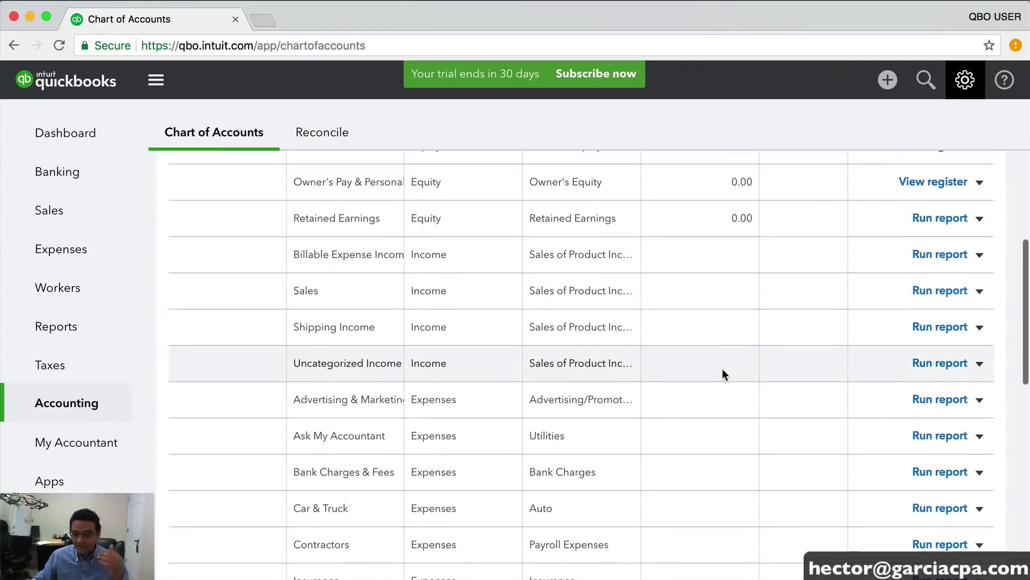
scroll(734, 355, "up", 1)
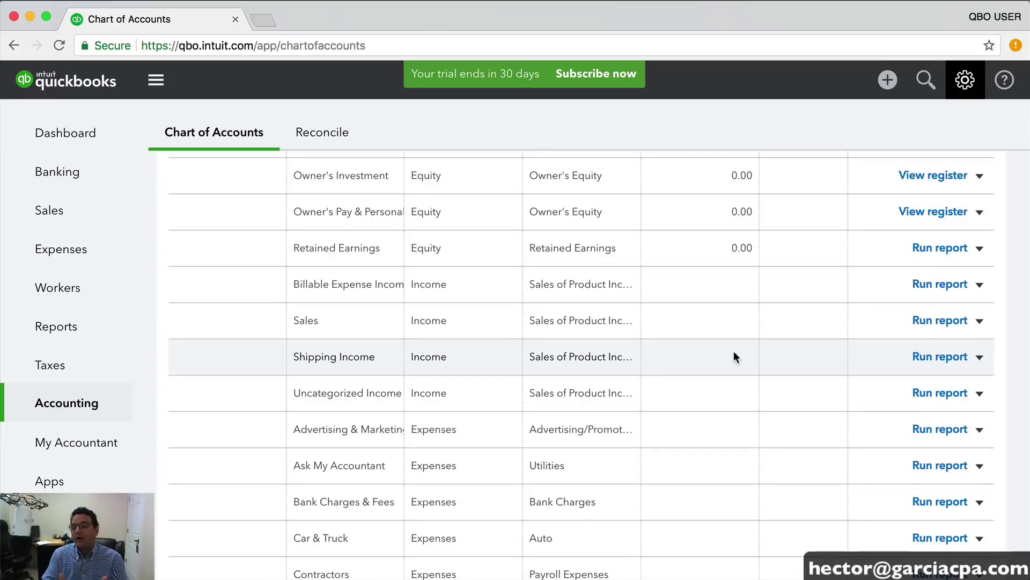
scroll(733, 356, "up", 3)
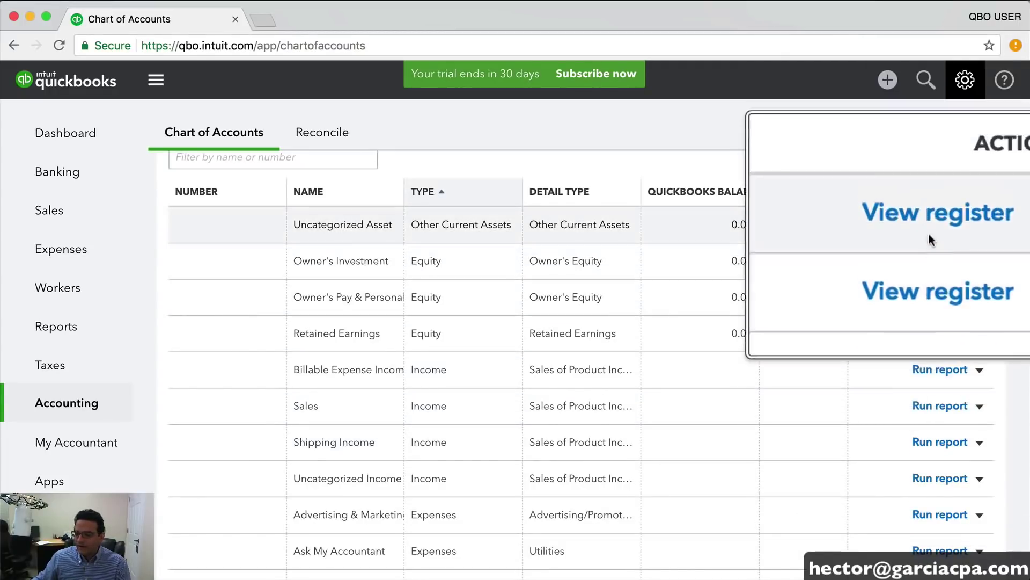
scroll(921, 258, "up", 3)
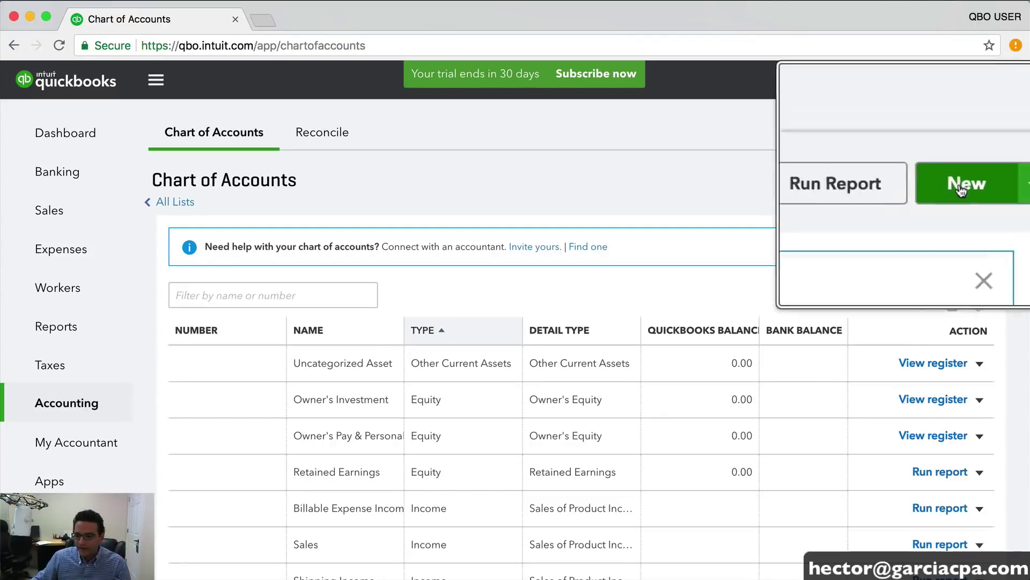
Start a new account with category Bank, naming it Chase Checking followed by the account's last four digits
left_click(1007, 185)
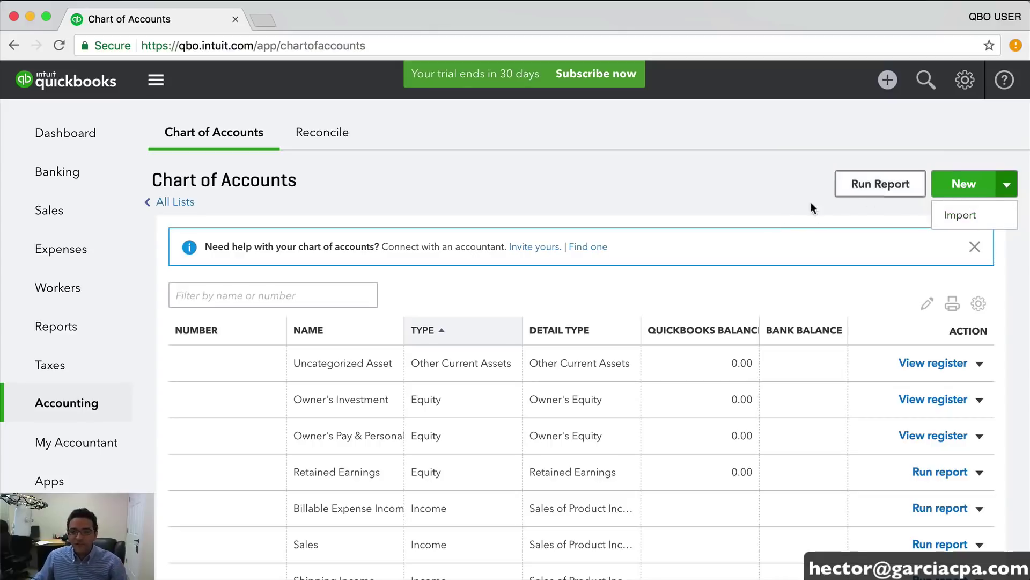
left_click(962, 185)
left_click(281, 184)
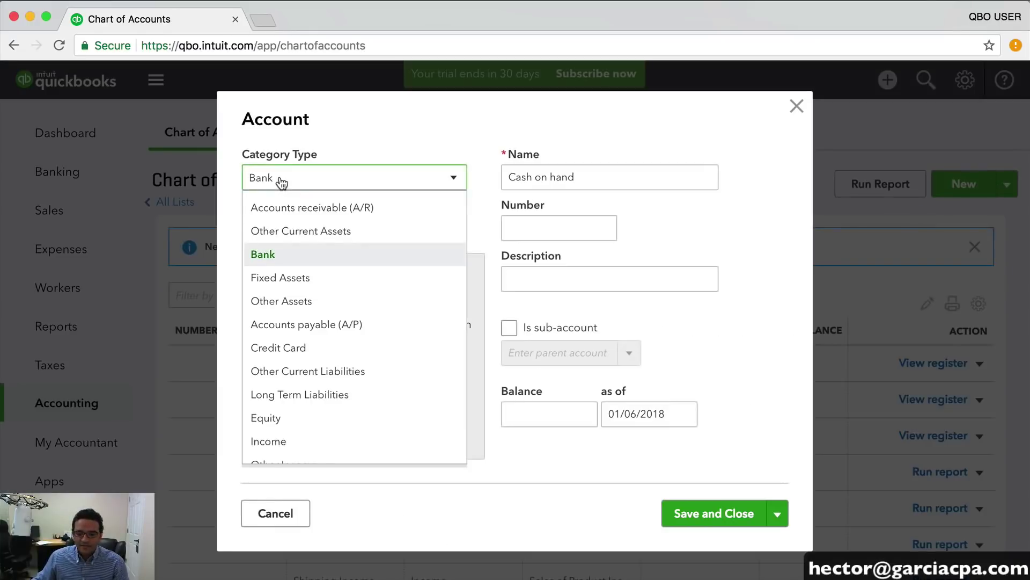
left_click(268, 253)
left_click_drag(584, 177, 441, 176)
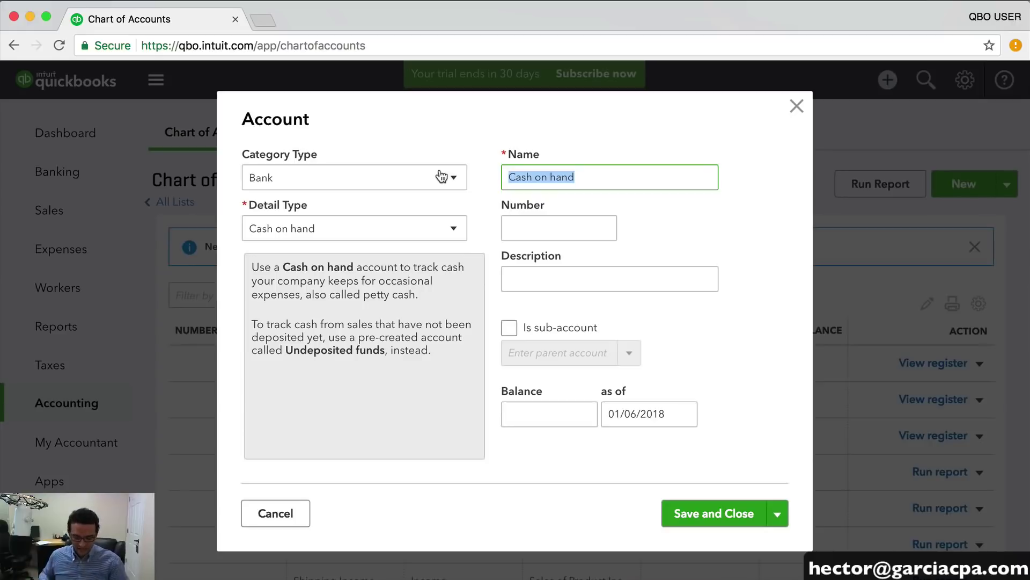
type("Chase")
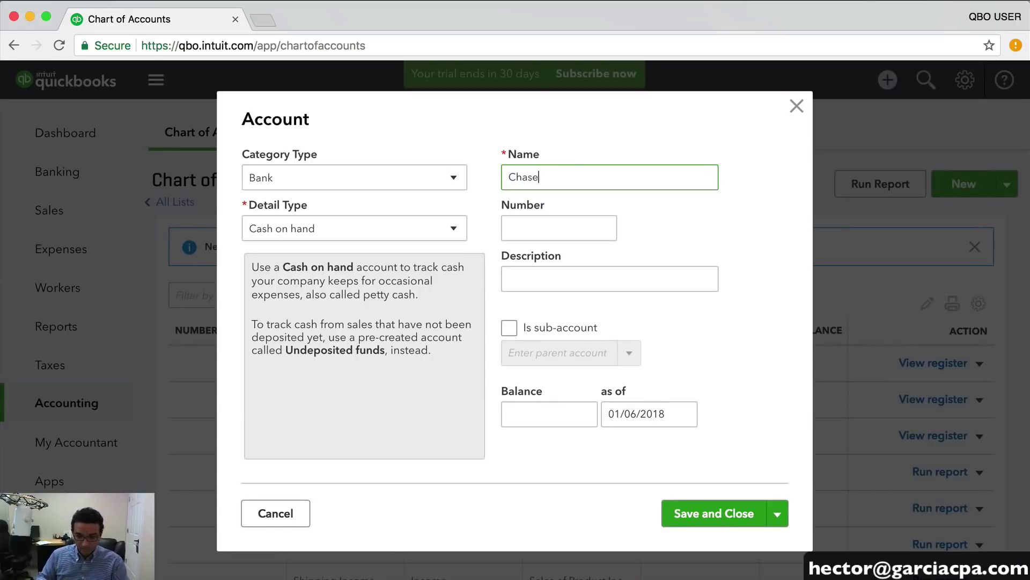
type(" Chec")
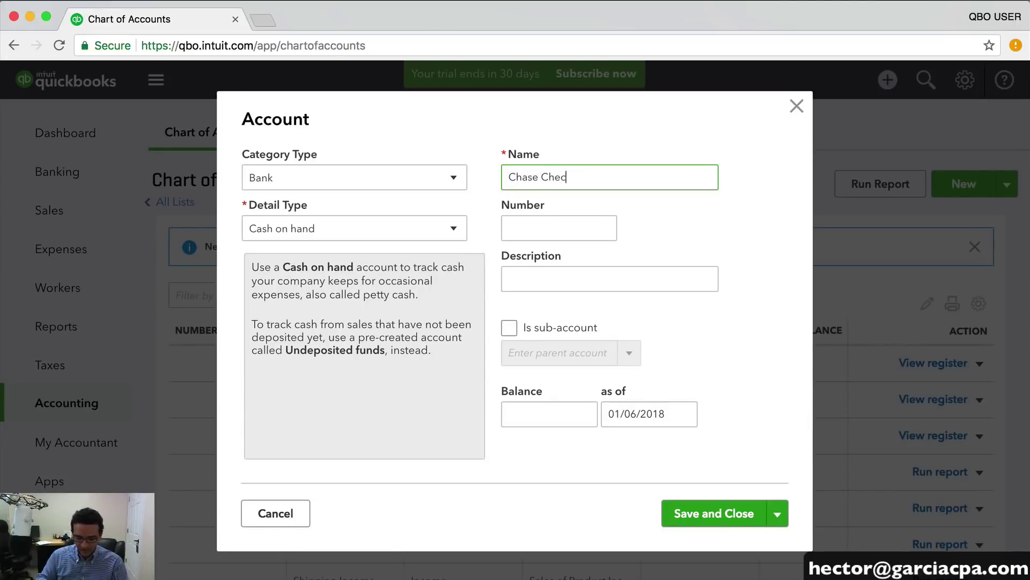
type("king 1")
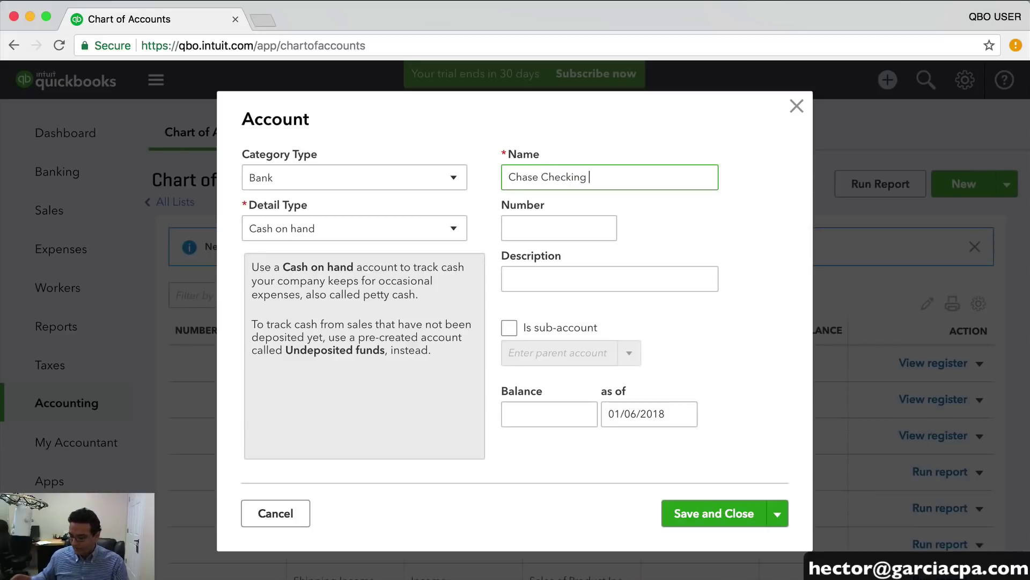
type("122")
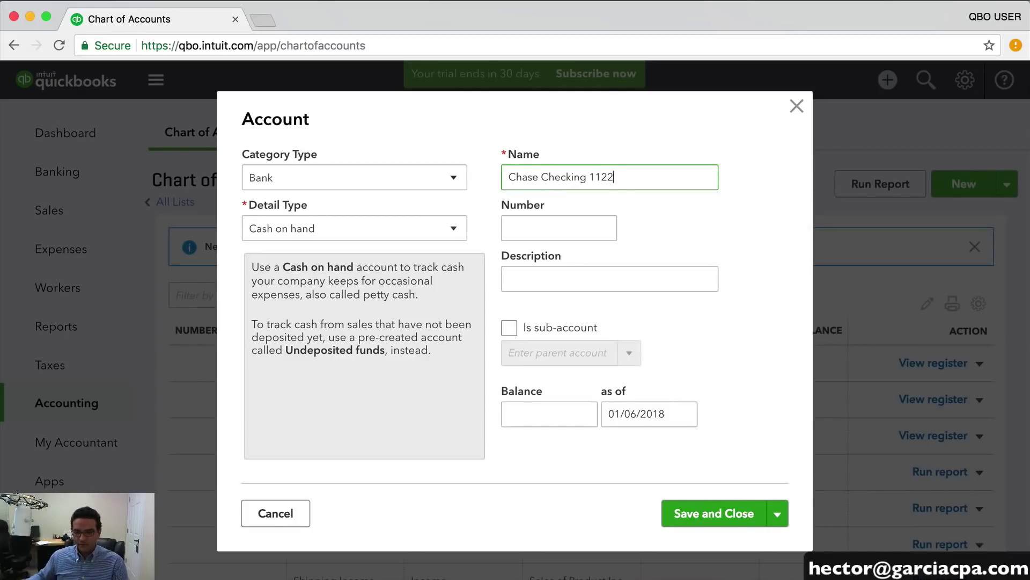
left_click_drag(586, 177, 667, 172)
left_click(646, 175)
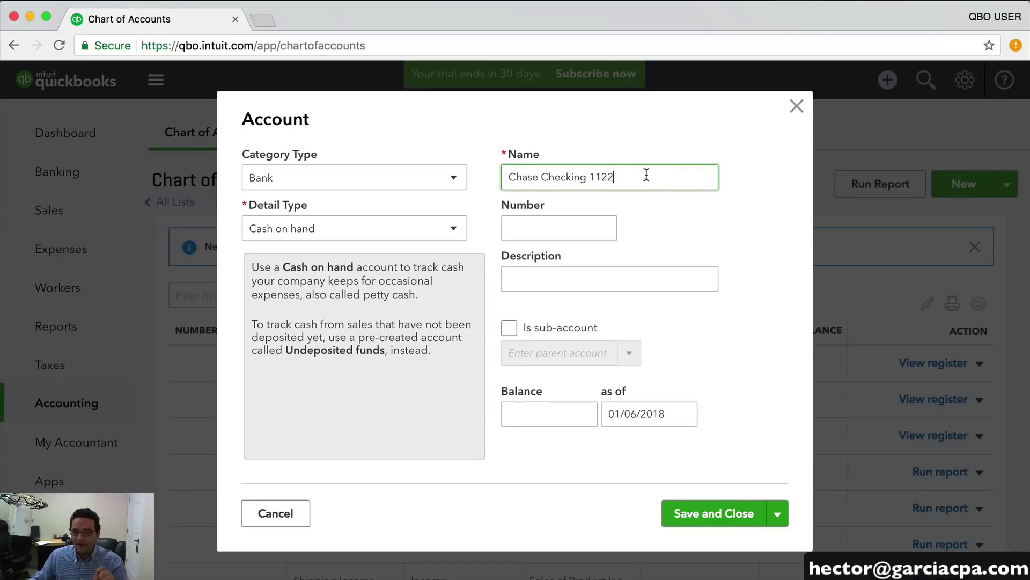
left_click(551, 228)
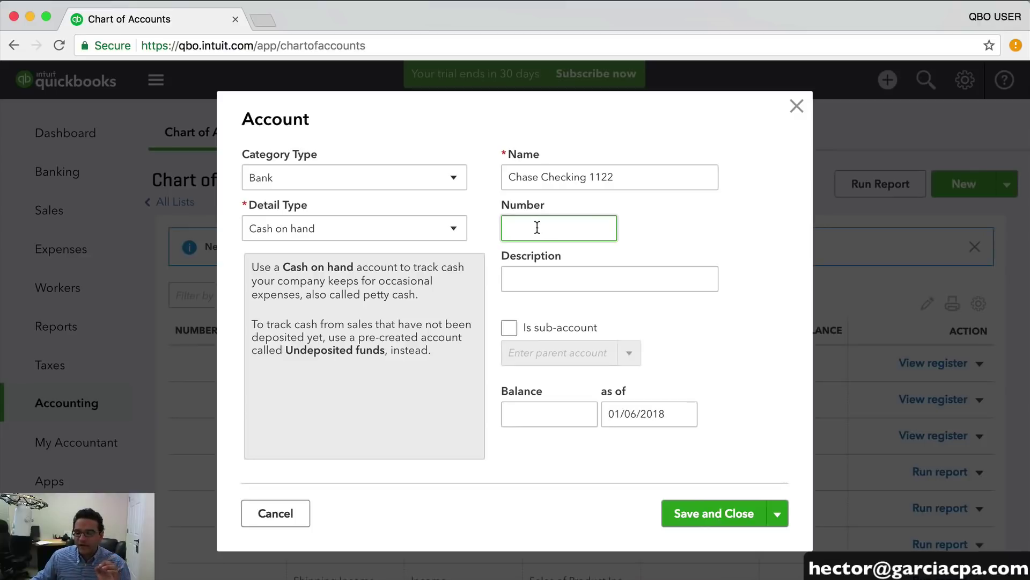
left_click_drag(690, 177, 459, 182)
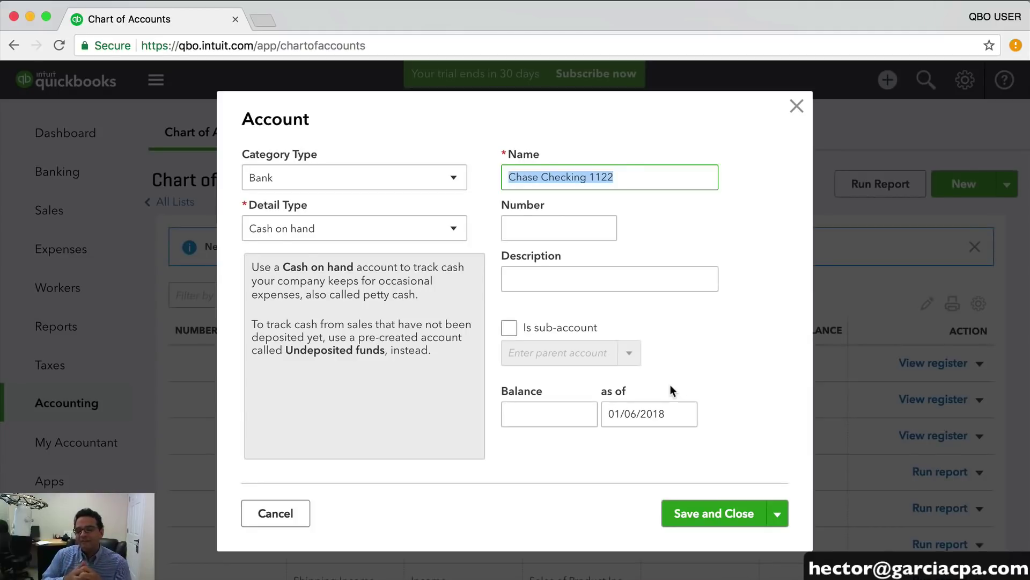
mouse_move(684, 418)
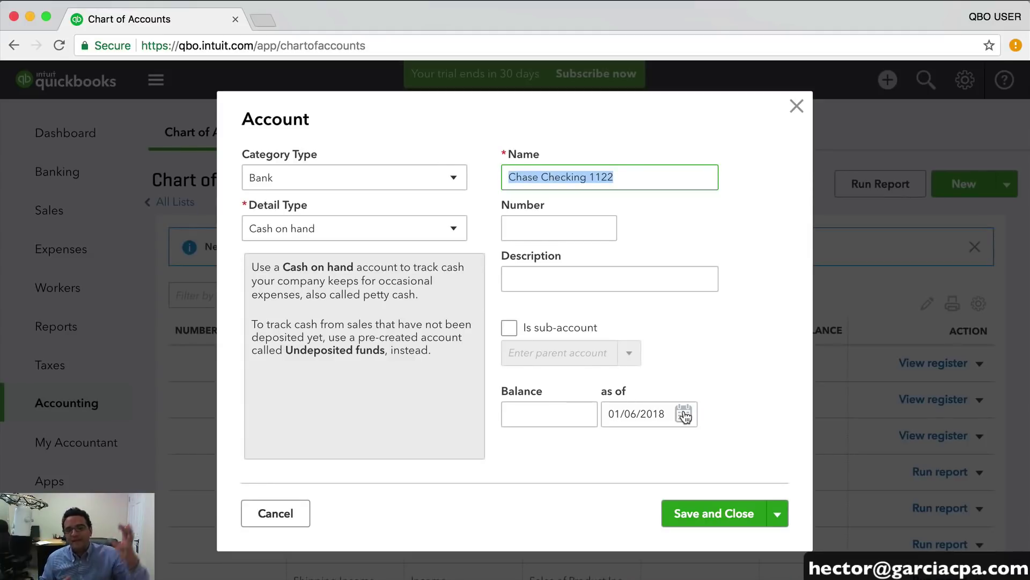
left_click(524, 411)
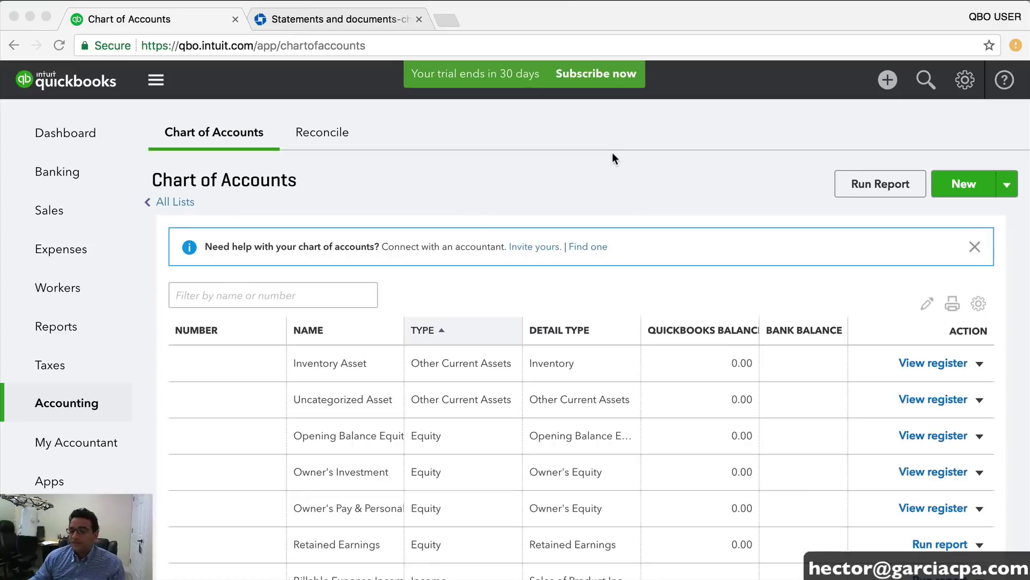
Start a new account with category type Bank and detail type Checking
left_click(967, 186)
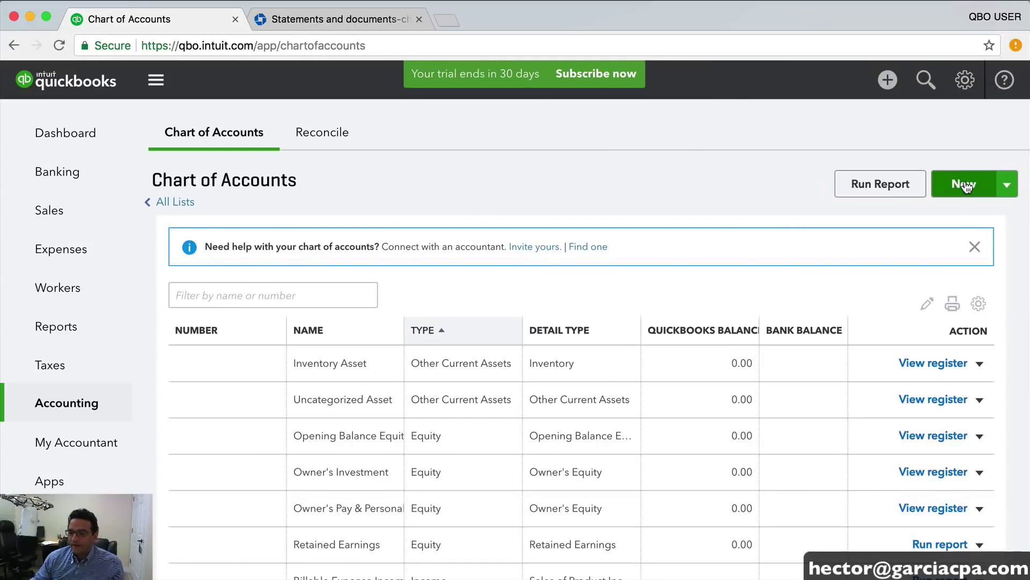
left_click(966, 186)
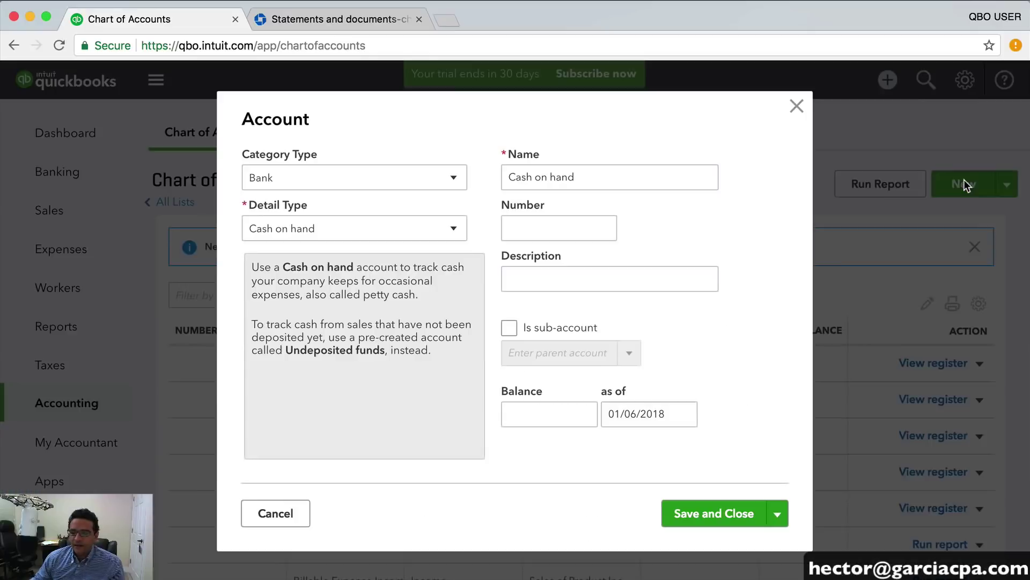
left_click(261, 178)
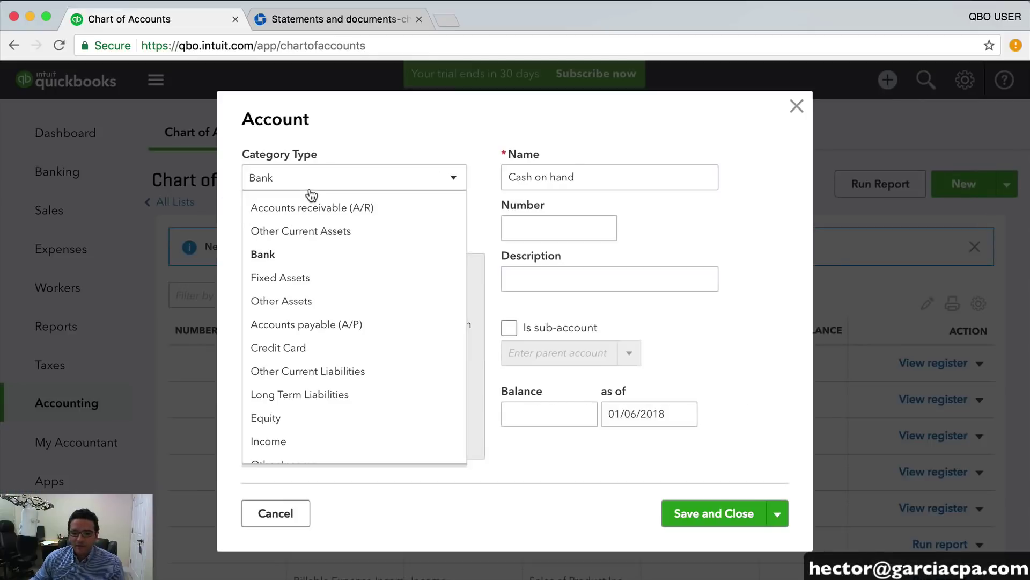
left_click(280, 261)
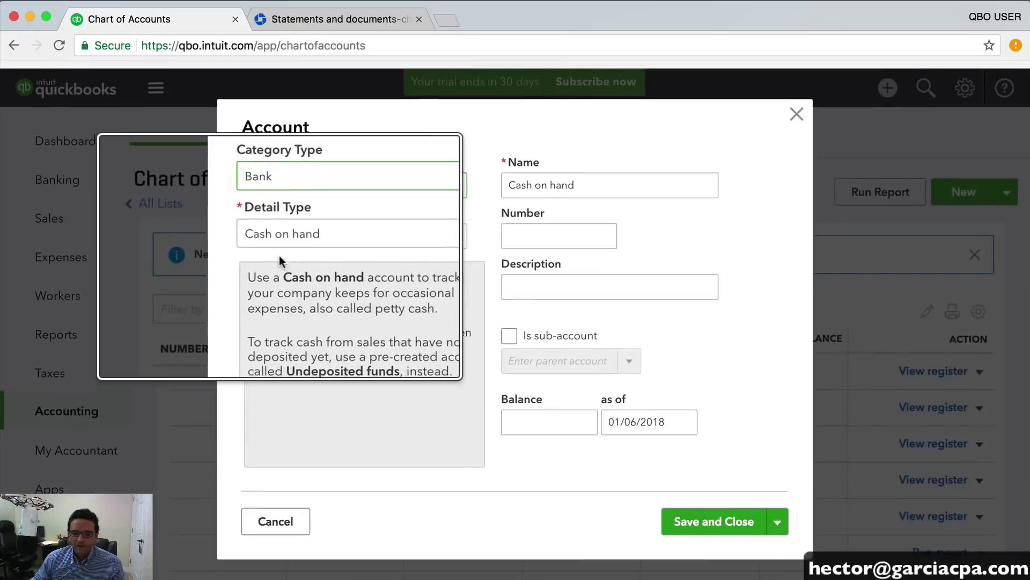
left_click(280, 231)
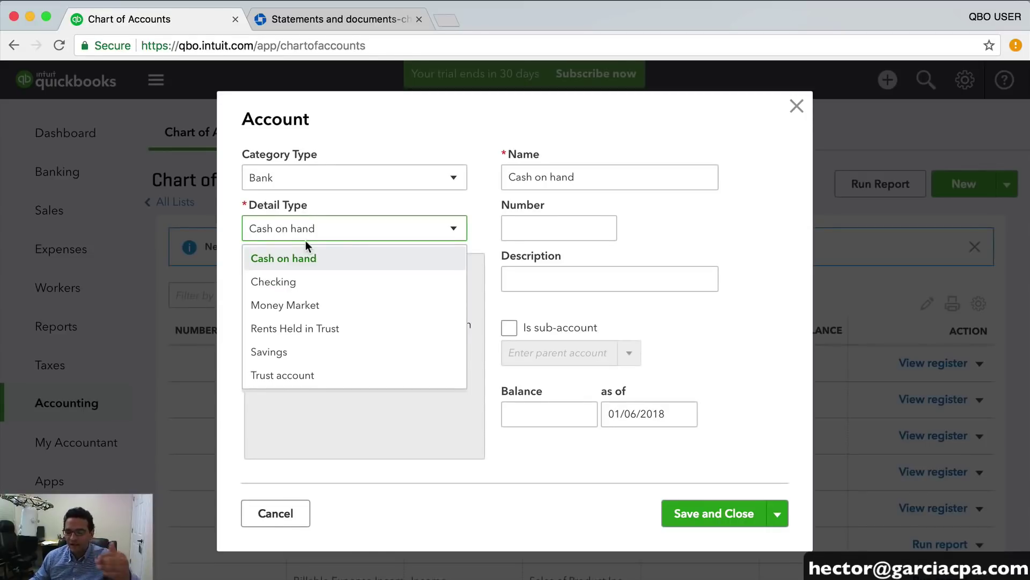
left_click(286, 288)
Replace the new account's name with CHASE CHECKING in capitals, followed by the bank account's last four digits
right_click(562, 181)
left_click(557, 178)
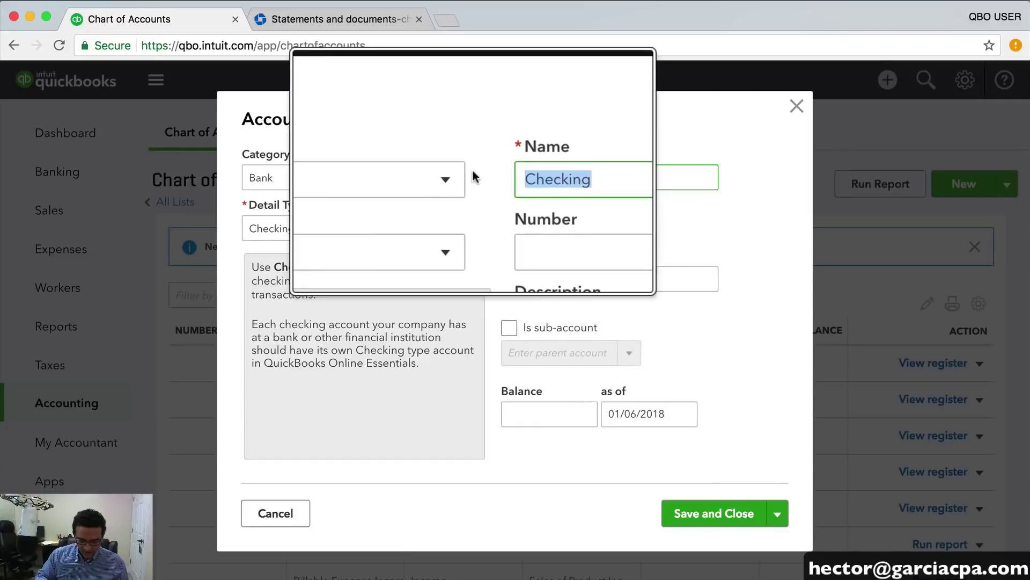
type("chase cho")
key("BackSpace")
type("cking")
key("BackSpace")
key("BackSpace")
key("BackSpace")
key("BackSpace")
key("BackSpace")
key("BackSpace")
key("BackSpace")
key("BackSpace")
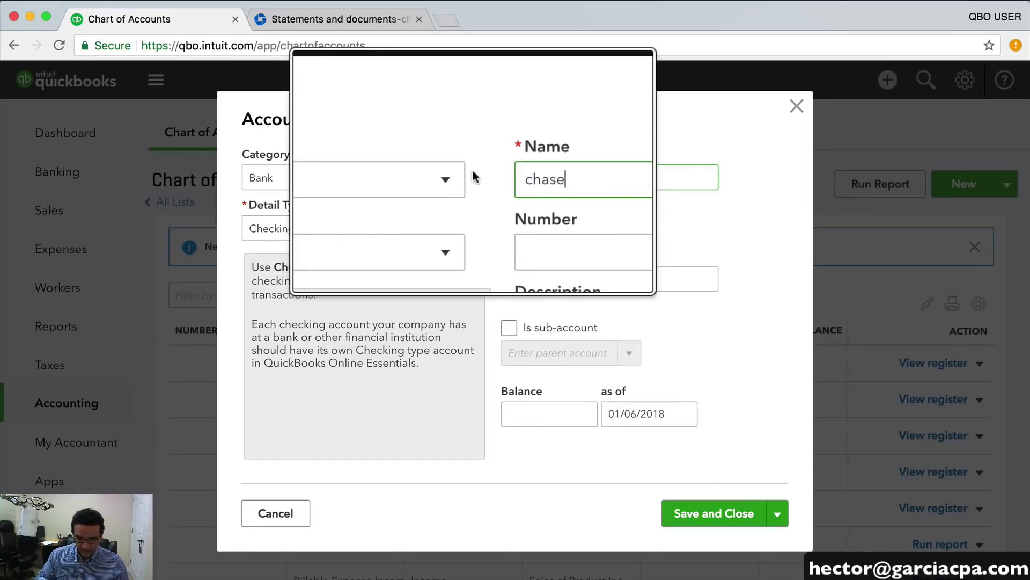
key("BackSpace")
key("BackSpace")
key("BackSpace")
key("BackSpace")
key("BackSpace")
type("ch")
key("BackSpace")
key("BackSpace")
type("chs")
key("BackSpace")
key("BackSpace")
key("BackSpace")
type("CHASE CHECKING")
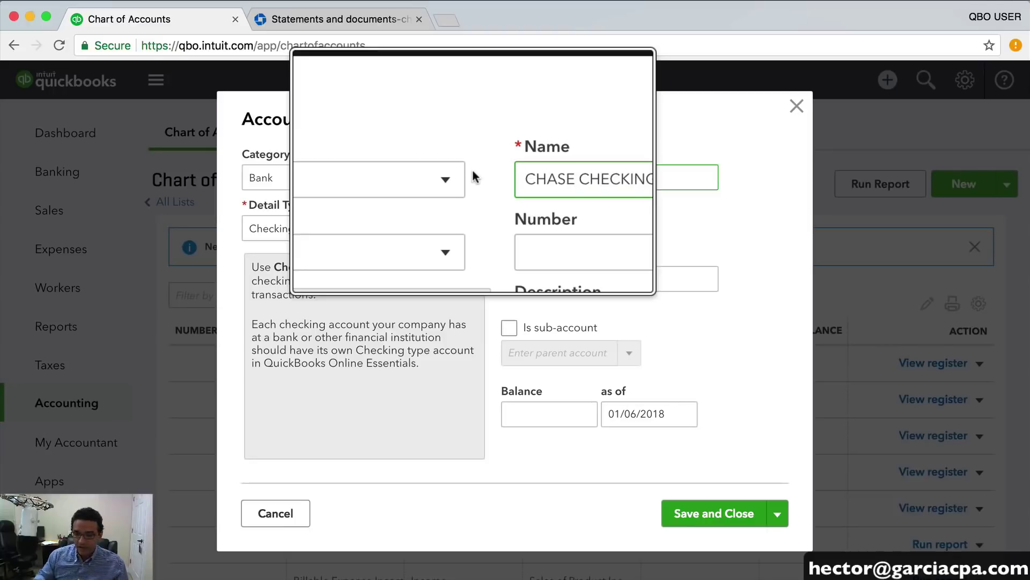
scroll(569, 180, "down", 3)
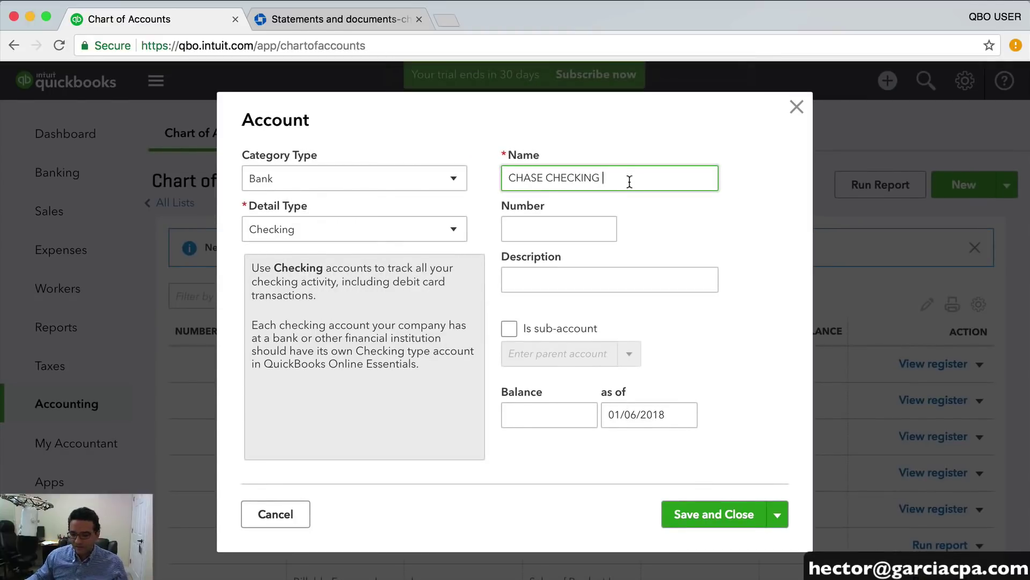
type("4454")
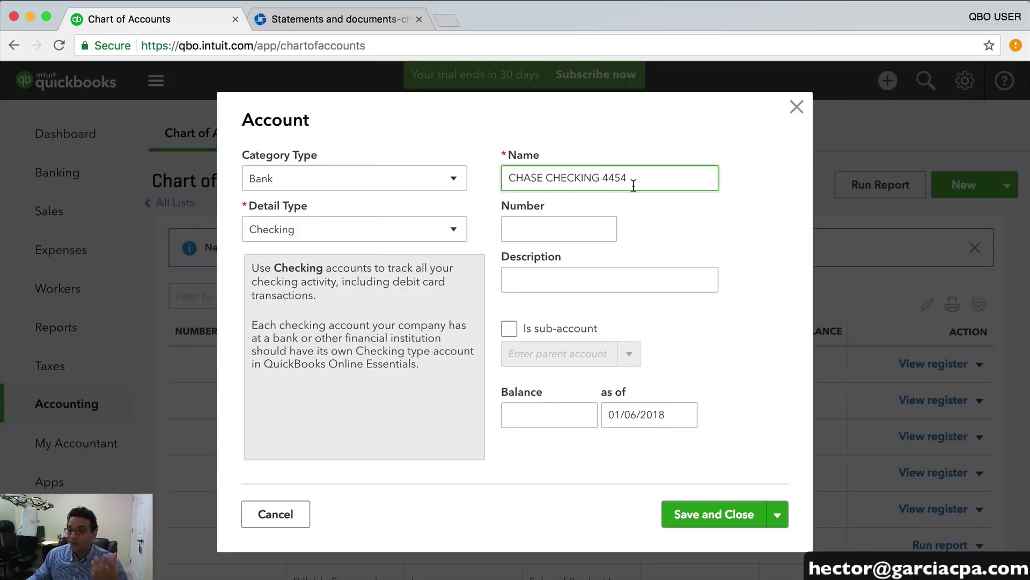
Switch to the December 2017 Chase statement PDF in Acrobat, enlarge it to 100%, and copy the Ending Balance amount from the checking summary
left_click(526, 412)
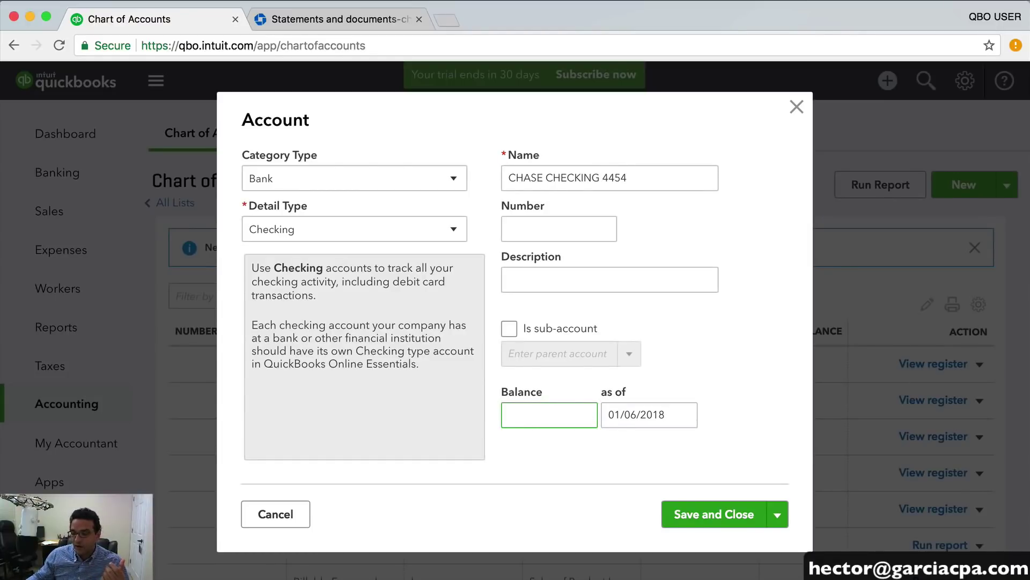
key("super+Tab")
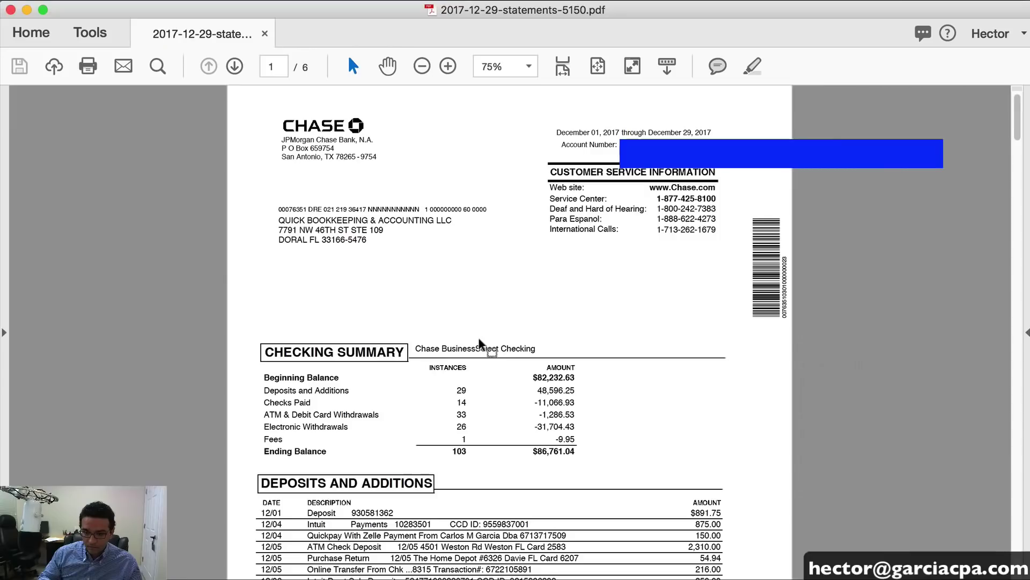
key("super+plus")
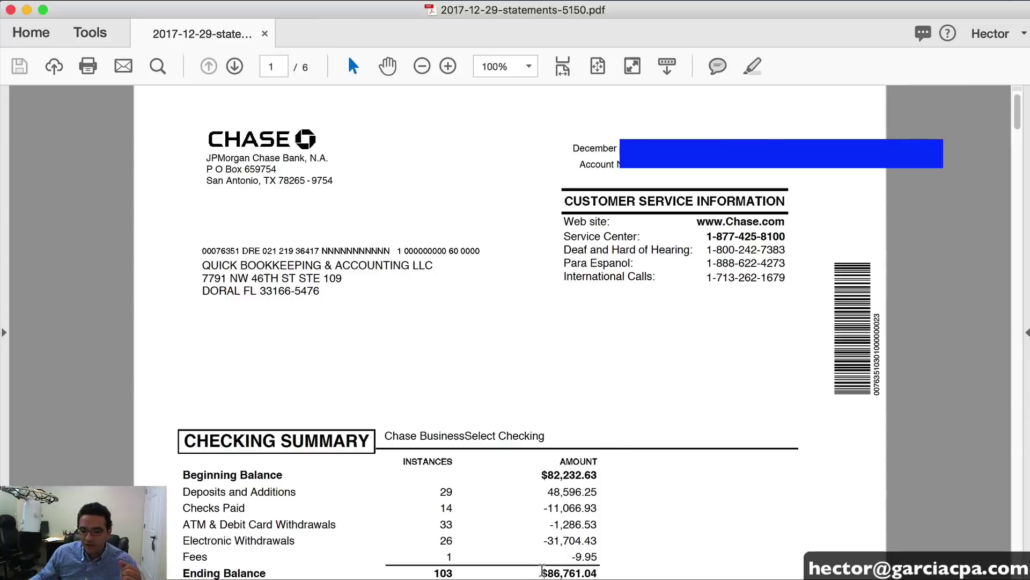
left_click_drag(541, 570, 604, 572)
key("super+c")
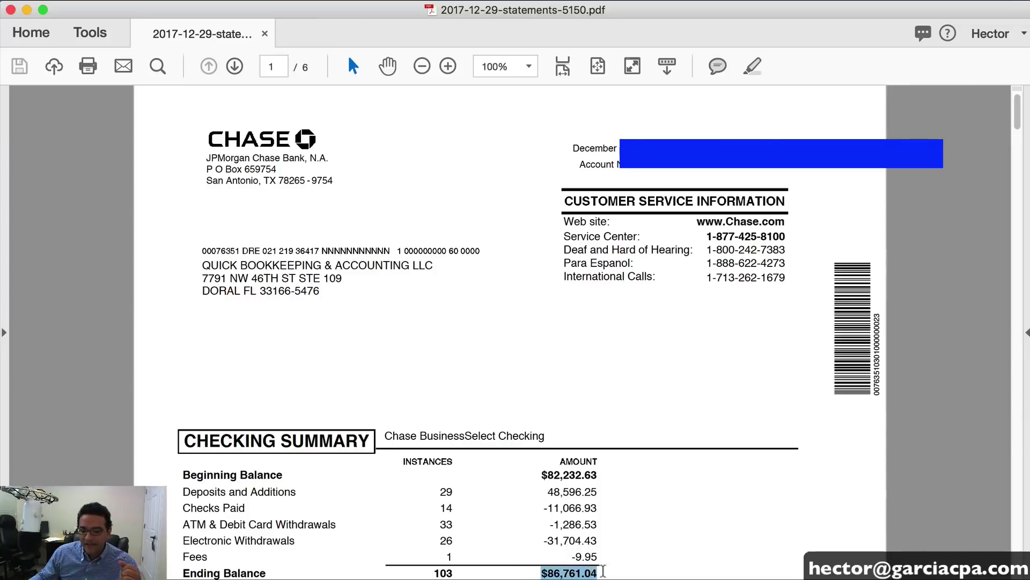
Return to the new checking account in QuickBooks and set its balance to 86,761.04 from the copied statement amount, without the dollar sign
left_click(27, 11)
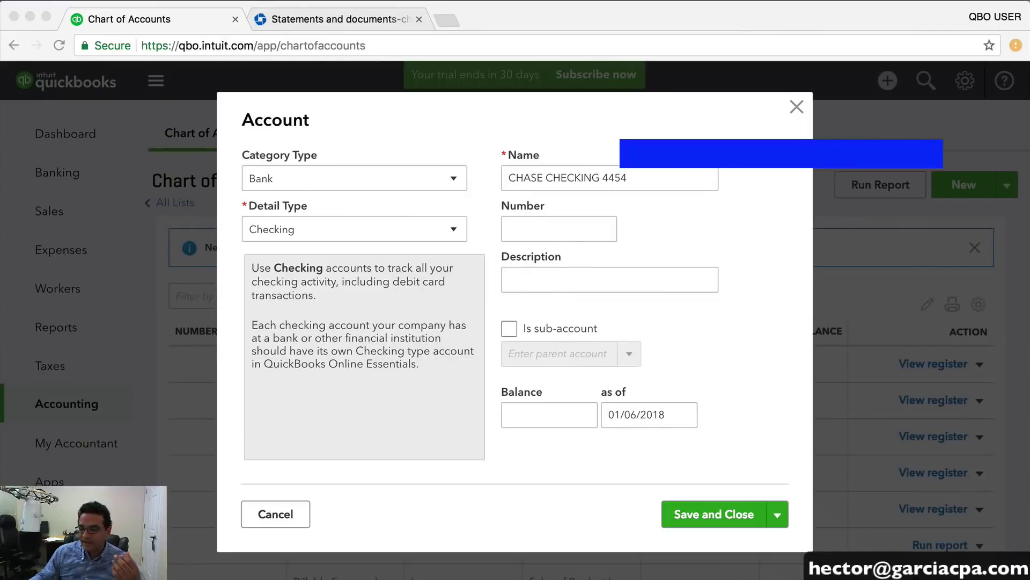
left_click(524, 411)
right_click(536, 413)
left_click(561, 486)
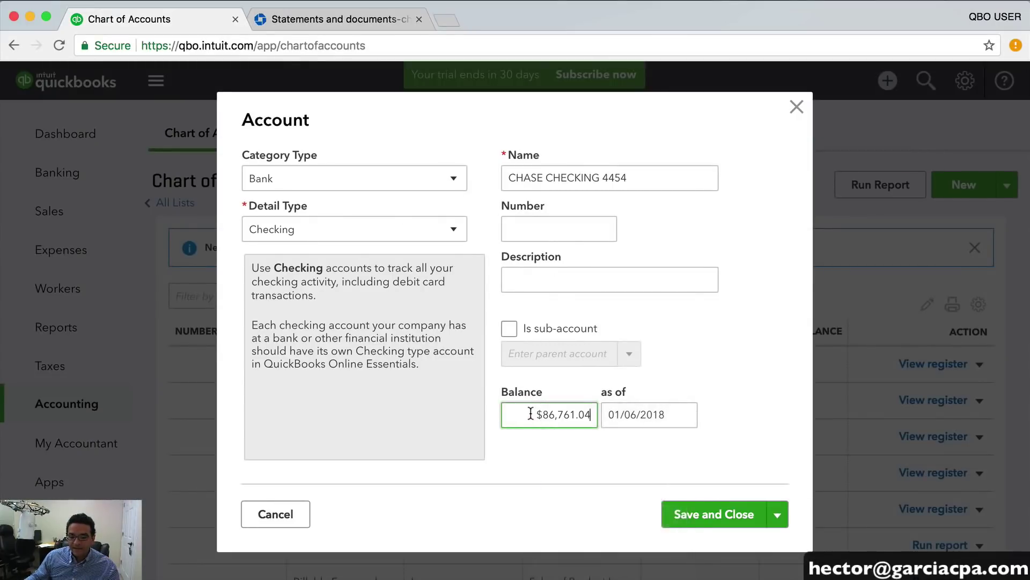
left_click(538, 414)
key("BackSpace")
Date the checking account's opening balance 12/31/2017 and save the account
left_click(683, 416)
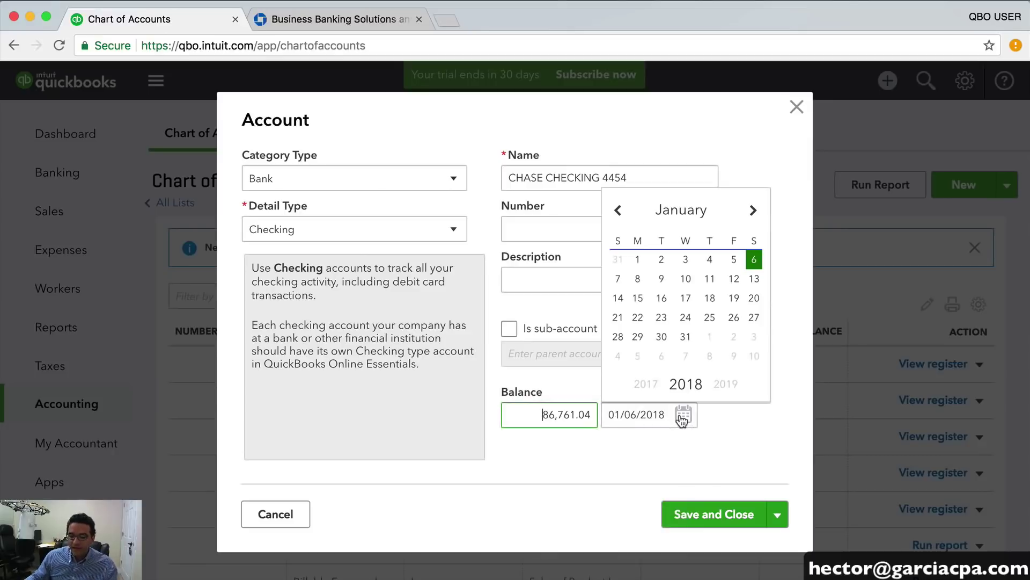
left_click(618, 260)
left_click_drag(665, 418, 603, 416)
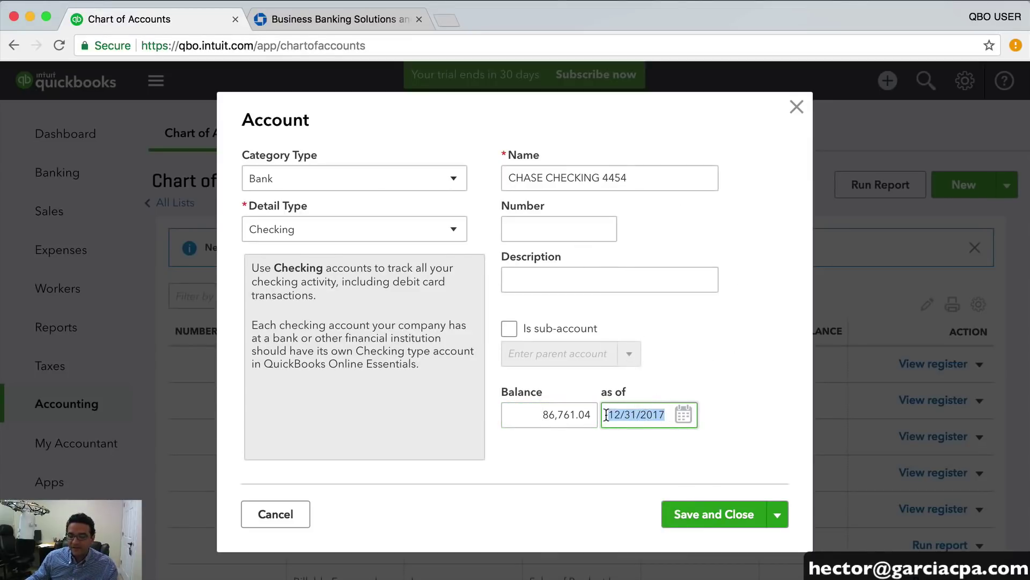
left_click(719, 517)
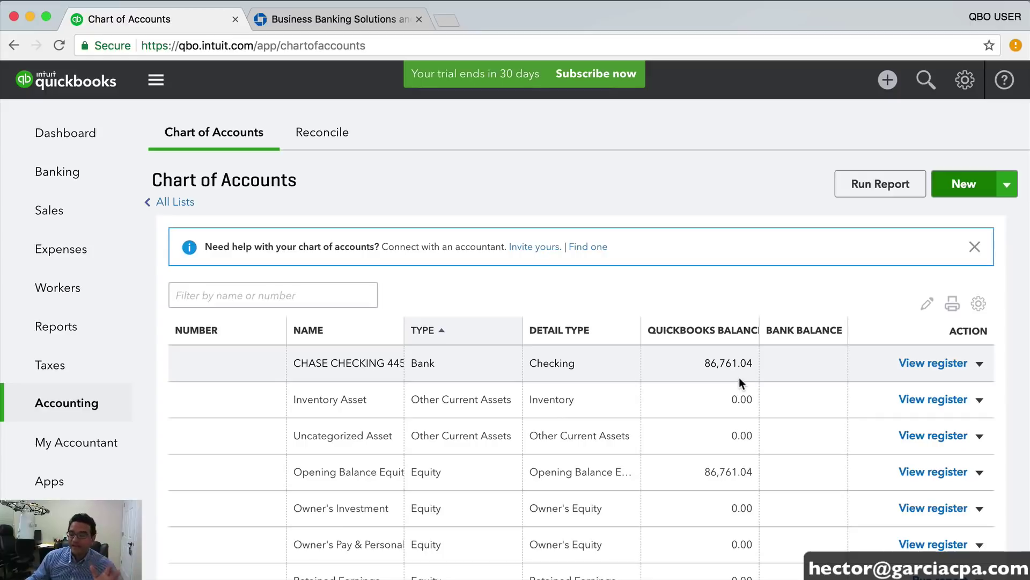
Start a new account with category type Credit Card and detail type Credit Card
left_click(976, 185)
left_click(326, 177)
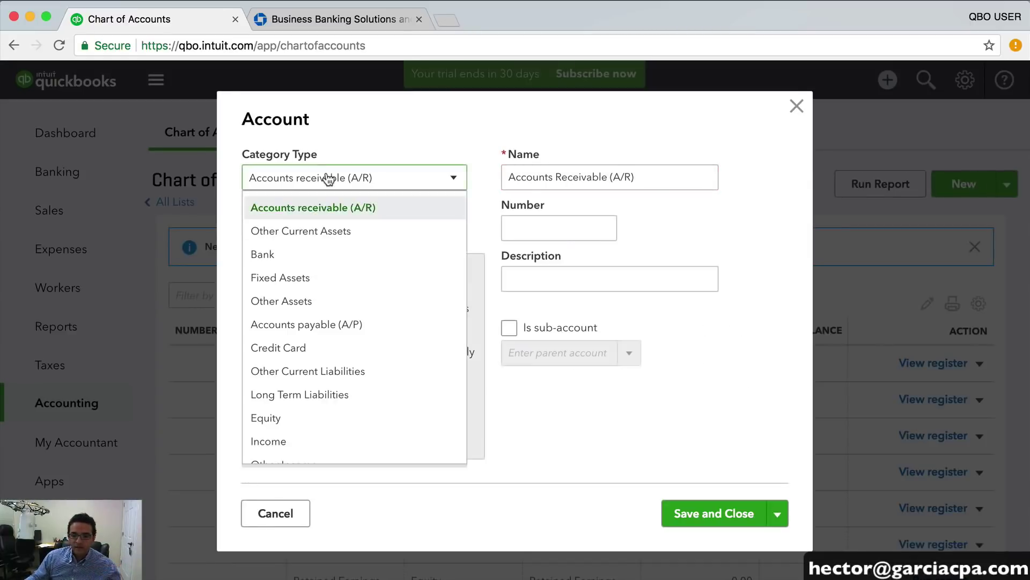
left_click(303, 350)
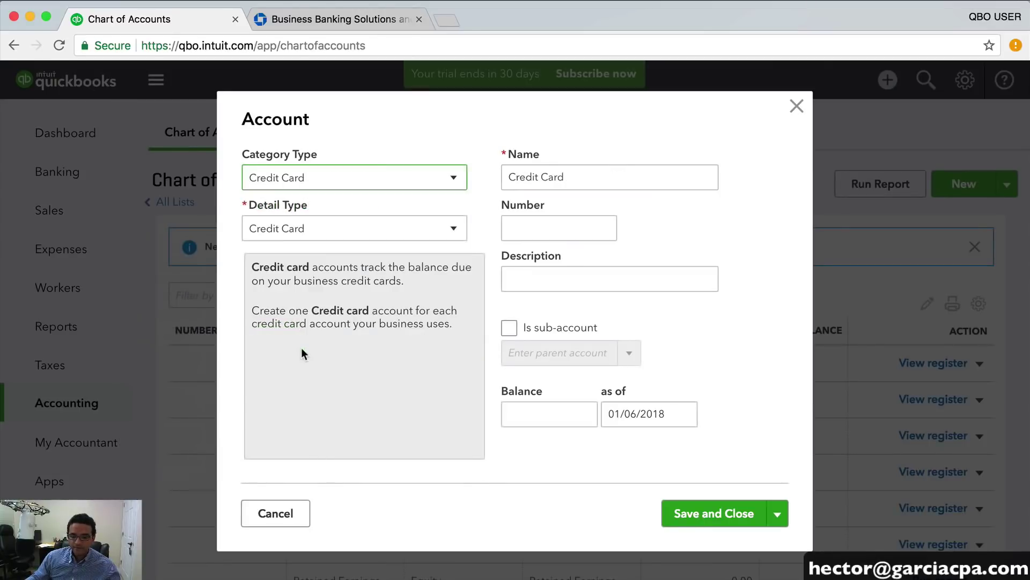
left_click(293, 229)
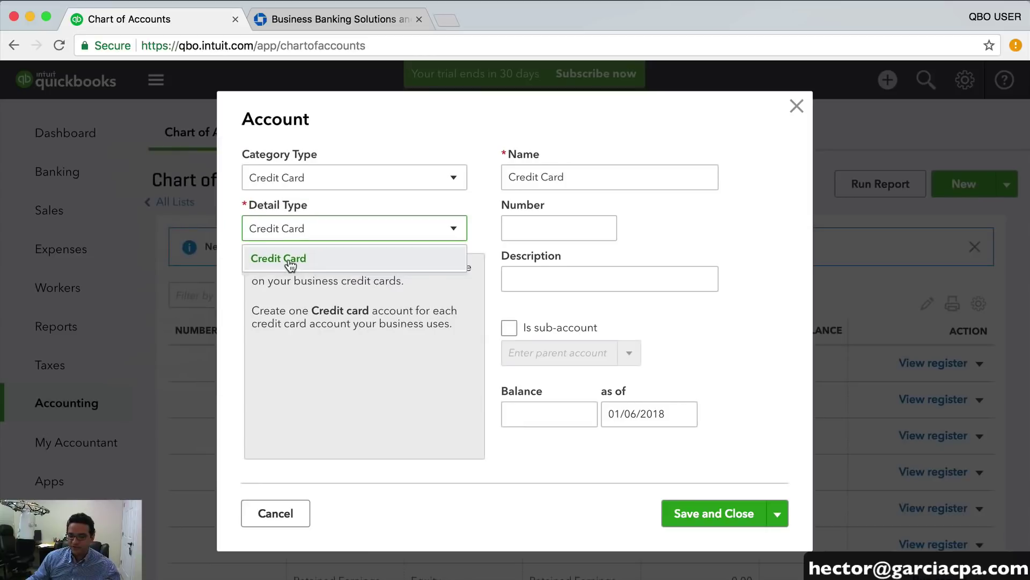
left_click(293, 258)
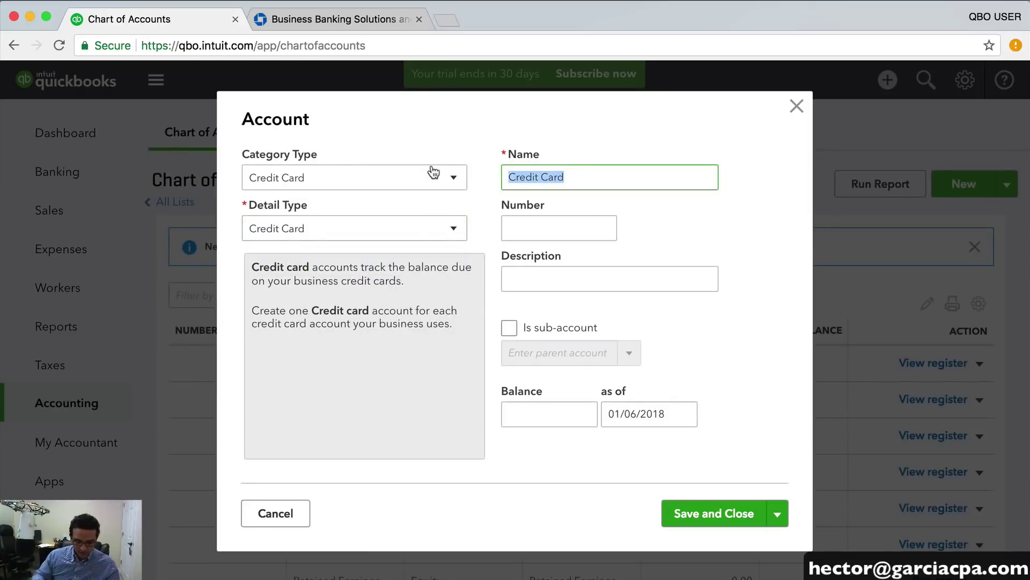
Name the credit card account CHASE VISA followed by the card's last four digits
type("CHAE")
type("E VI")
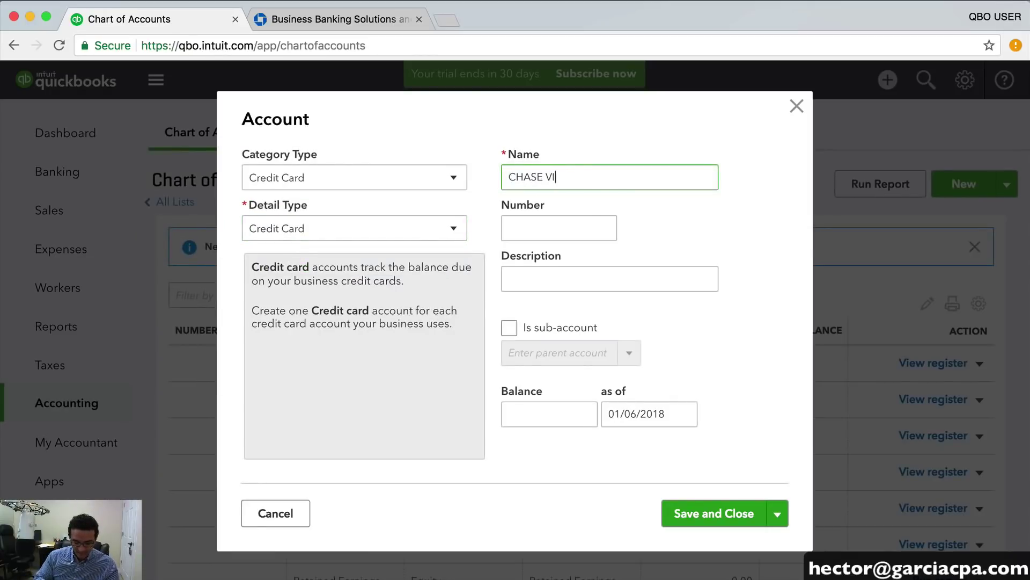
type("SA 5548")
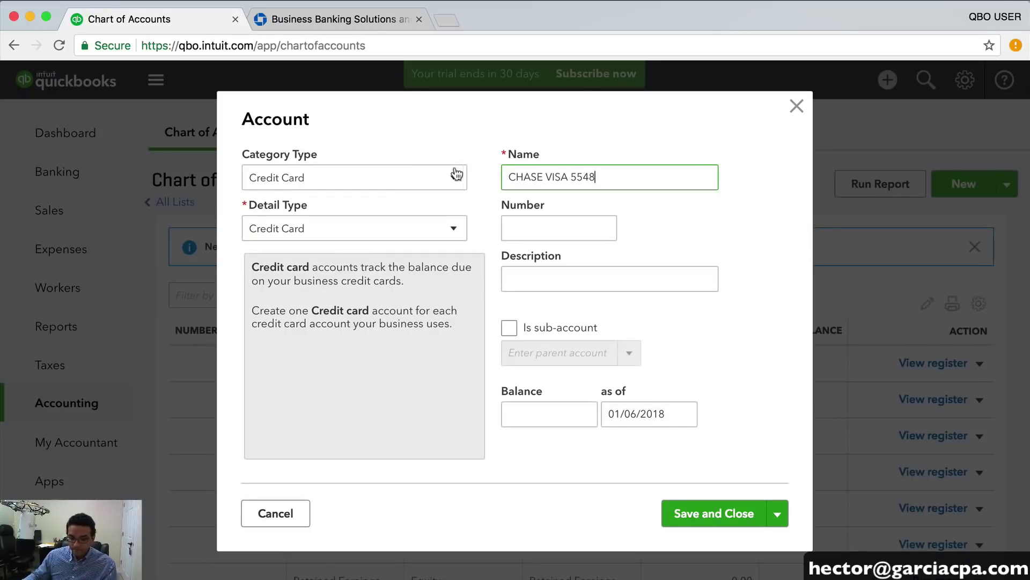
Switch to the 2017-12-26 Chase card statement PDF in Acrobat, check the closing date, and copy the New Balance amount from the account summary
left_click(521, 405)
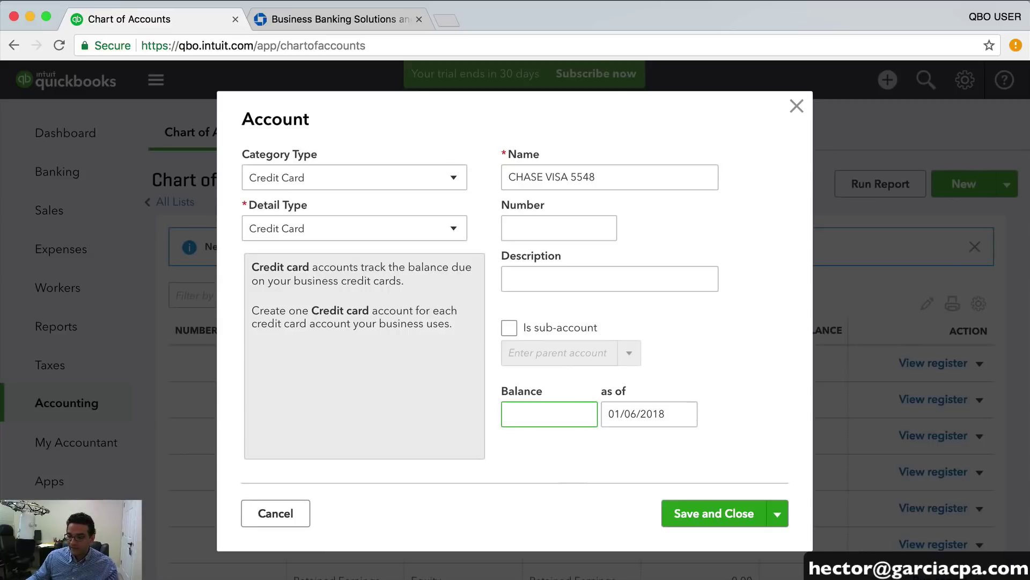
key("super+Tab")
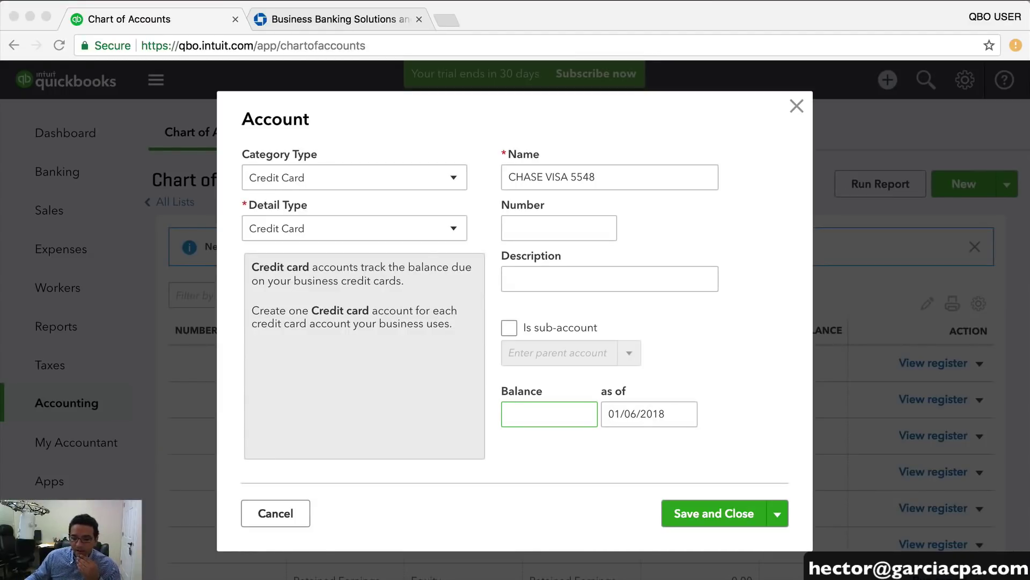
key("super+Tab")
left_click_drag(420, 500, 458, 500)
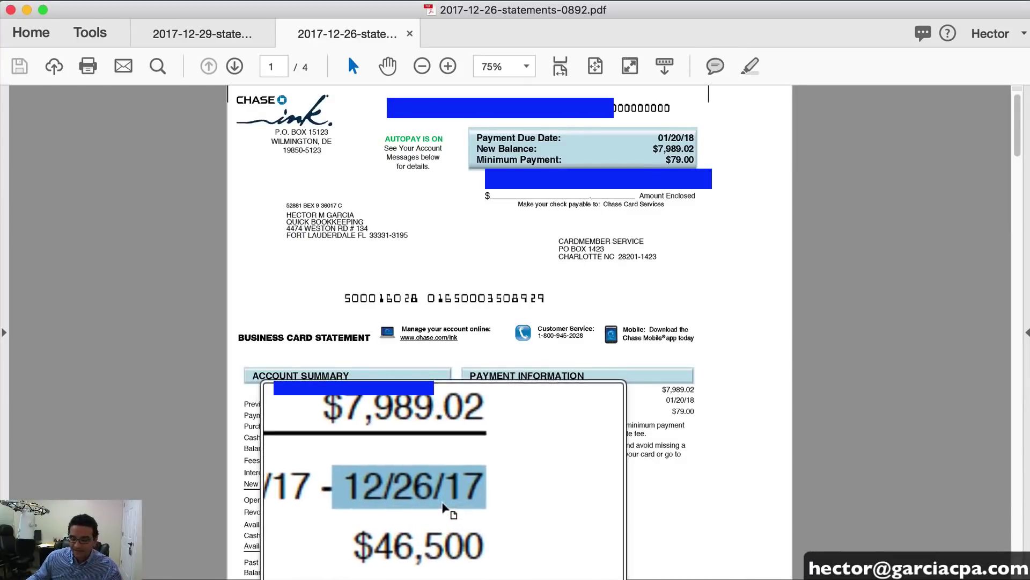
left_click(452, 500)
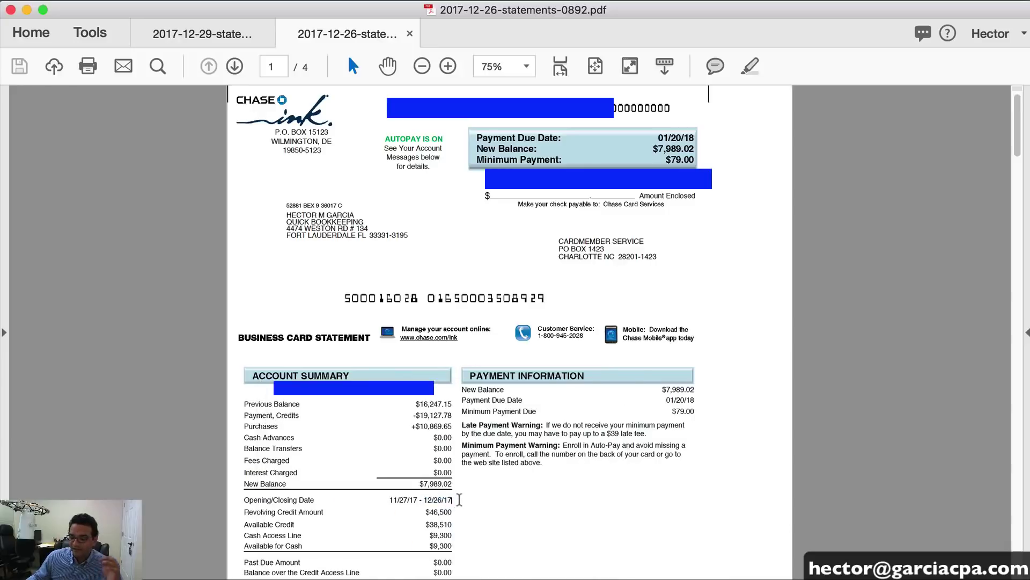
left_click_drag(418, 484, 453, 484)
key("super+c")
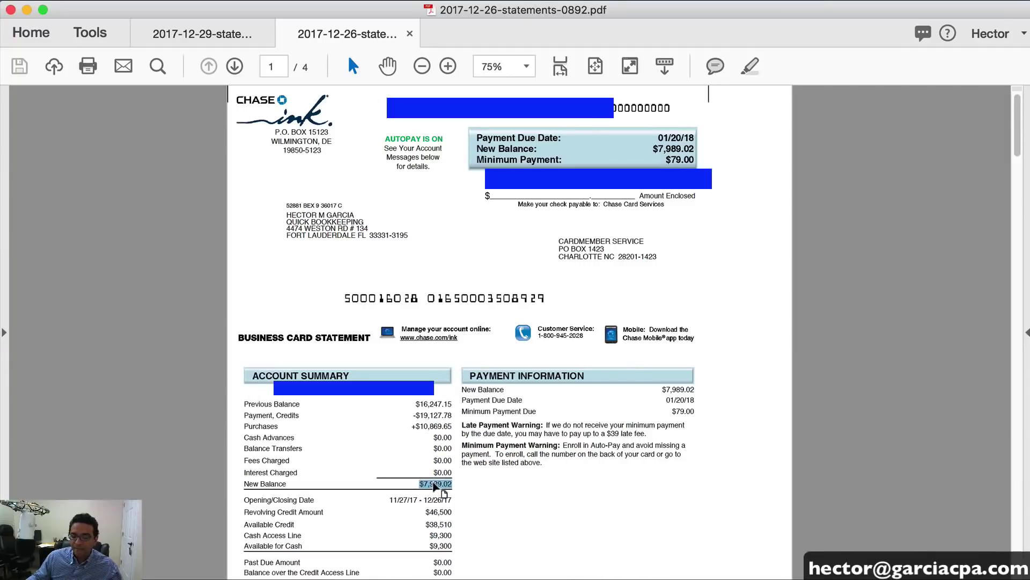
right_click(435, 485)
left_click(462, 492)
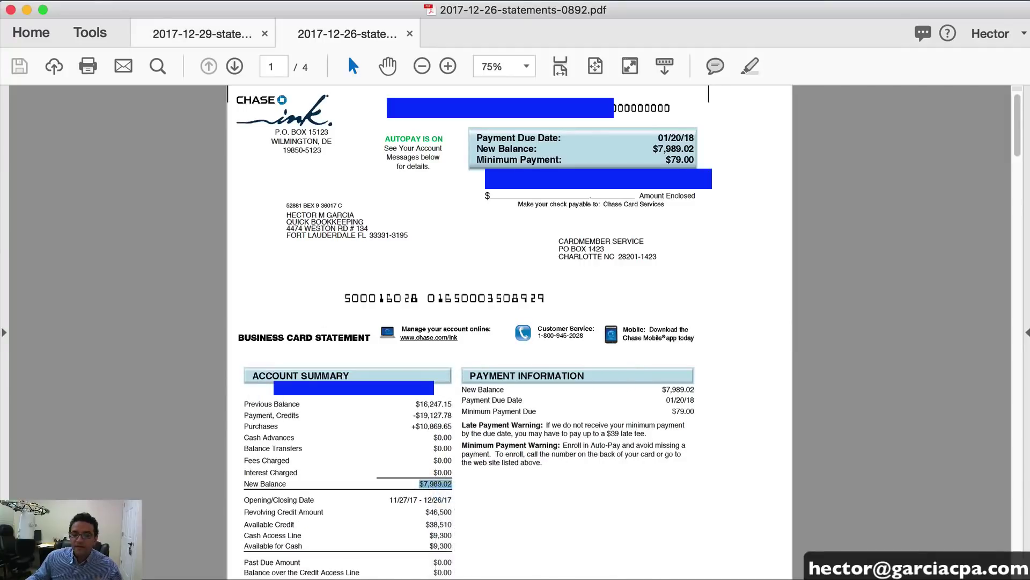
Return to the credit card account in QuickBooks and set its balance to 7,989.02 from the copied amount, without the dollar sign
left_click(27, 11)
left_click(533, 411)
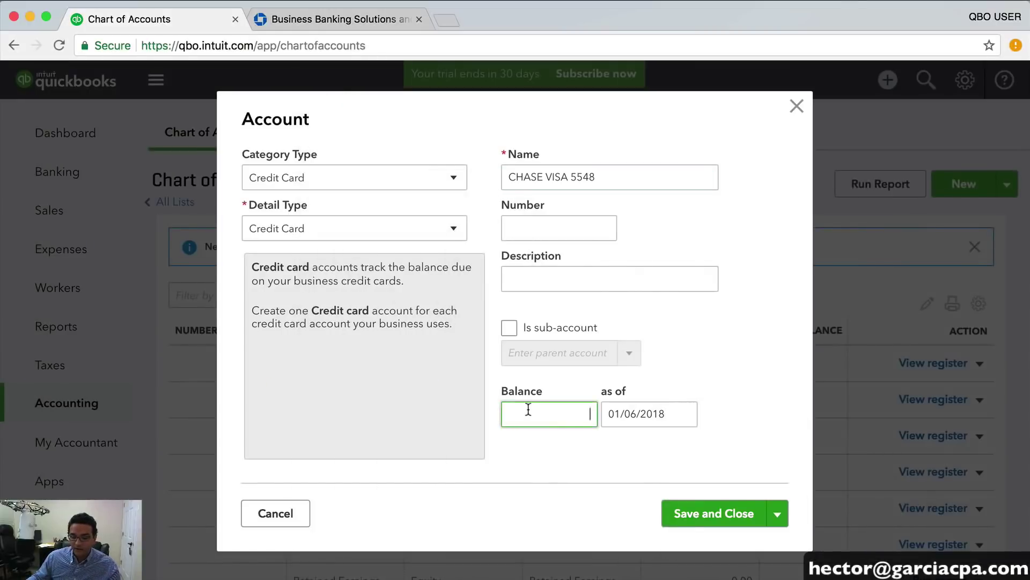
right_click(531, 411)
left_click(564, 488)
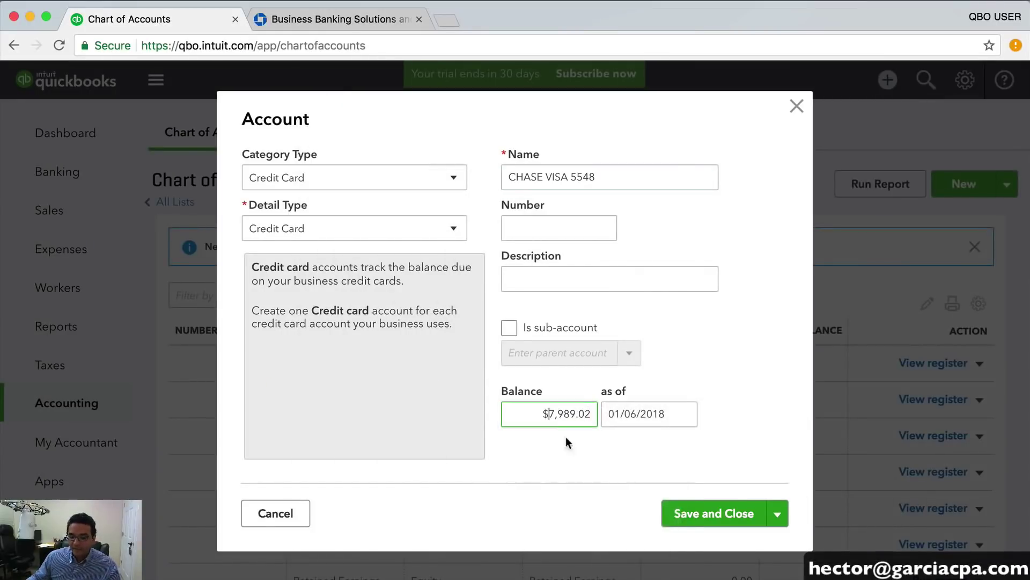
key("Home")
key("Delete")
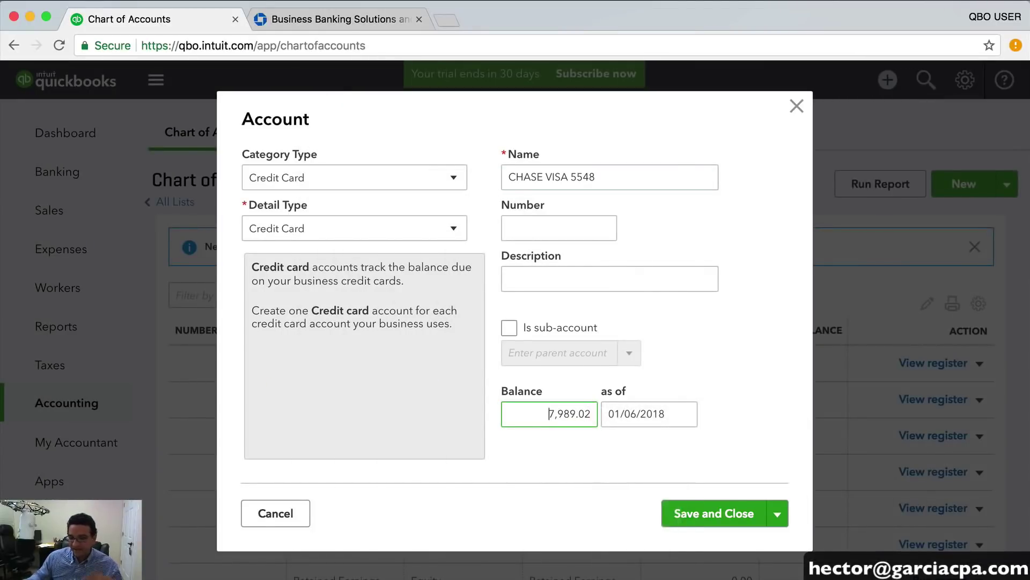
Date the credit card's opening balance 12/26/2017 and save the account
left_click(665, 413)
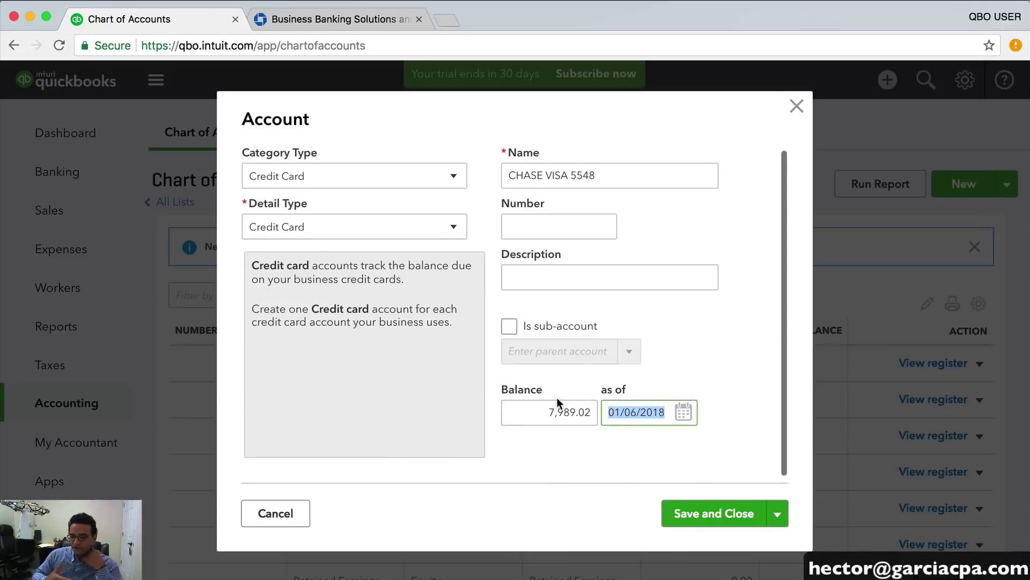
type("1226")
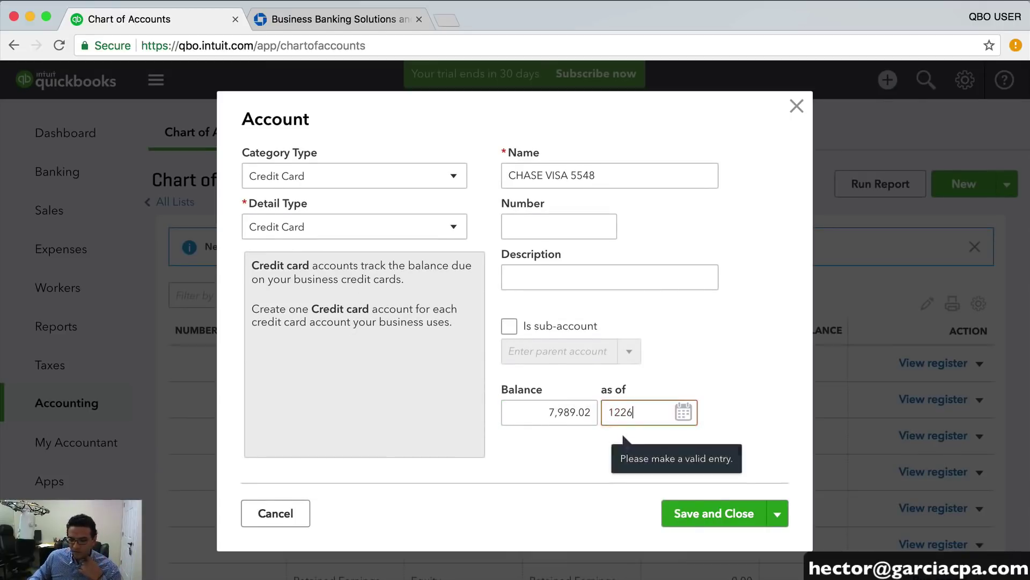
type("2017")
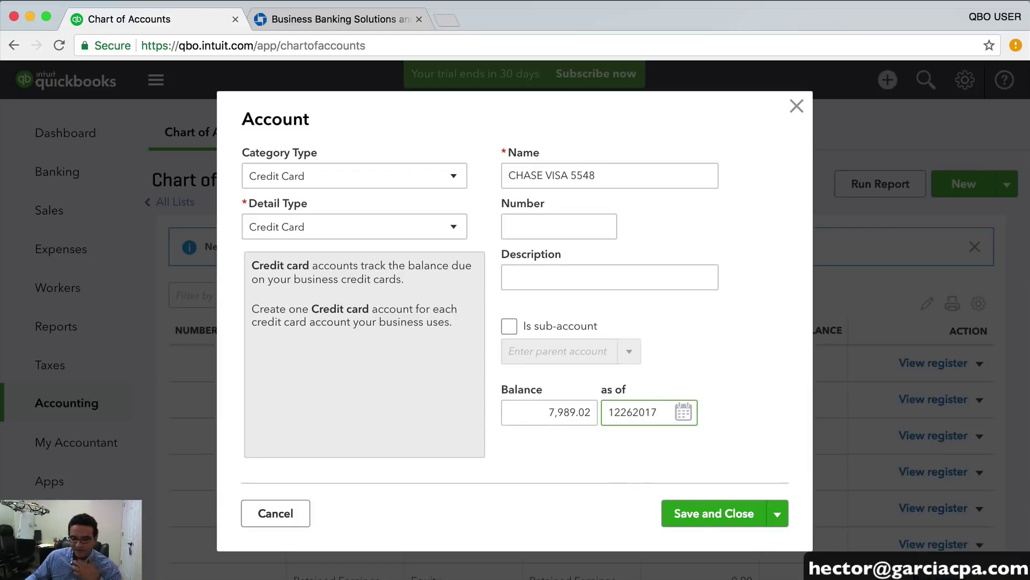
left_click(708, 516)
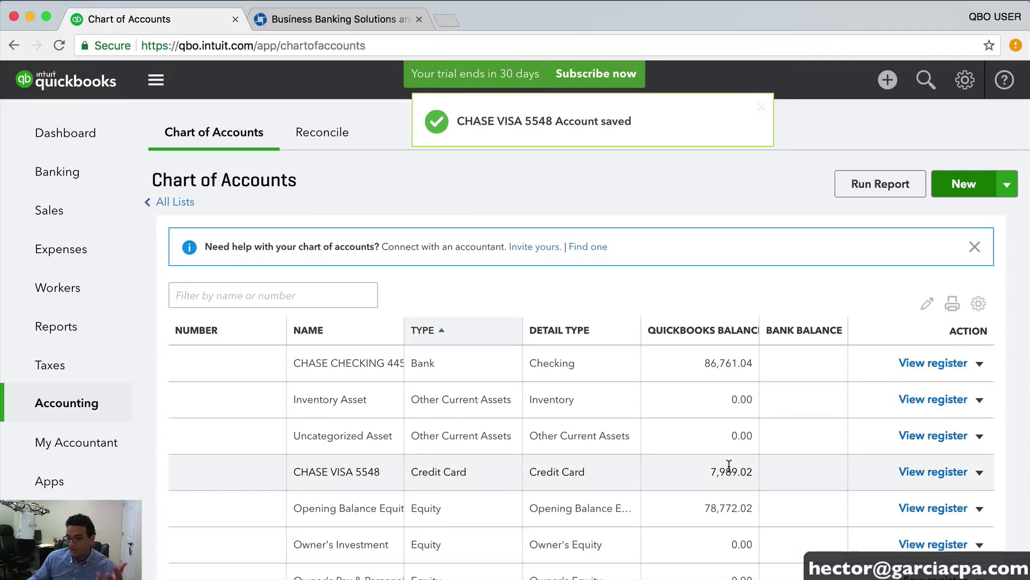
Start a new account with category type Long Term Liabilities and detail type Notes Payable
left_click(965, 185)
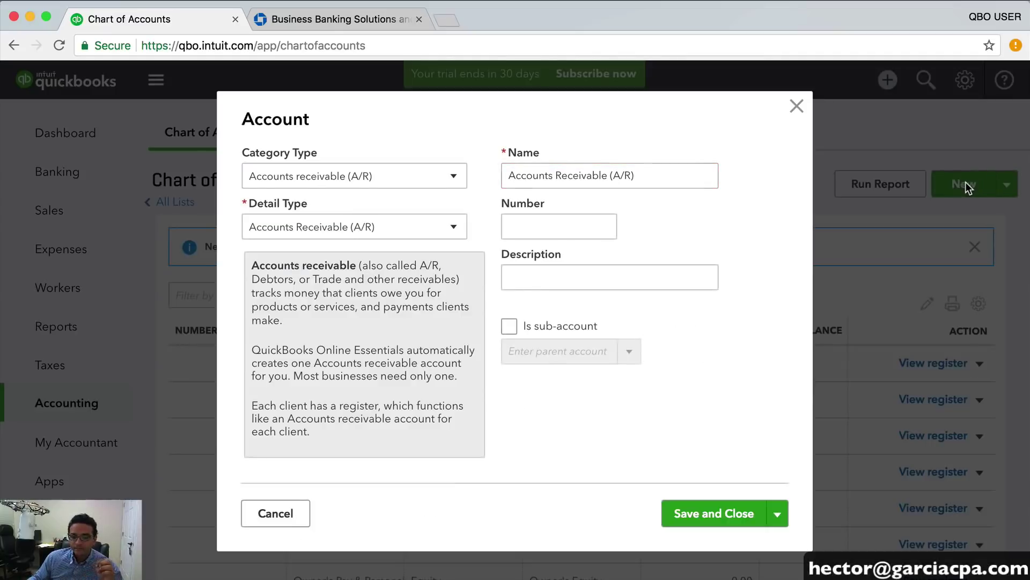
left_click(349, 179)
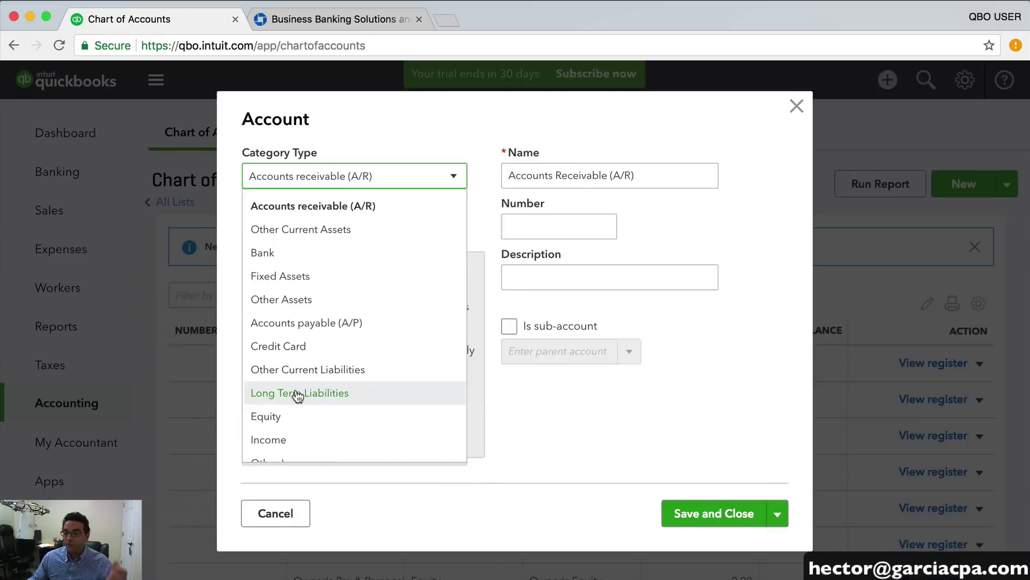
left_click(298, 394)
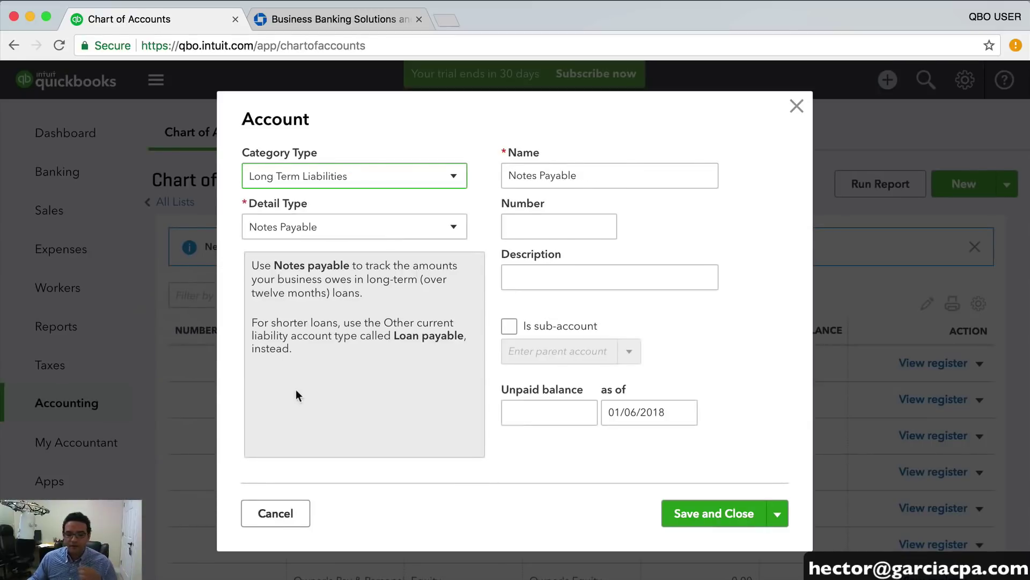
left_click(361, 231)
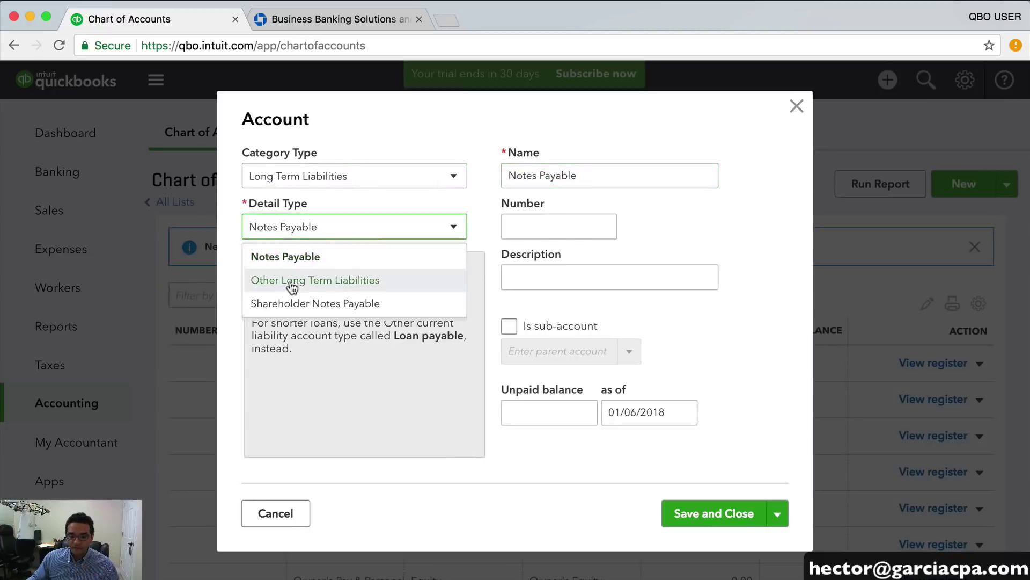
left_click(308, 260)
Replace the long-term liability account's default name with CHASE LOAN 5YEAR
left_click_drag(611, 176, 450, 178)
type("CHAS")
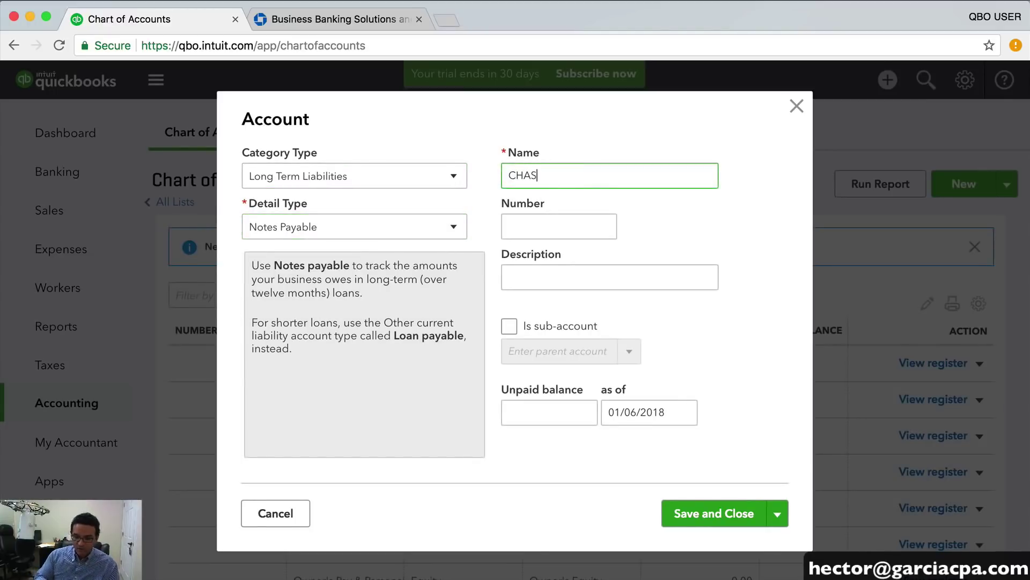
type("E LOAN 5")
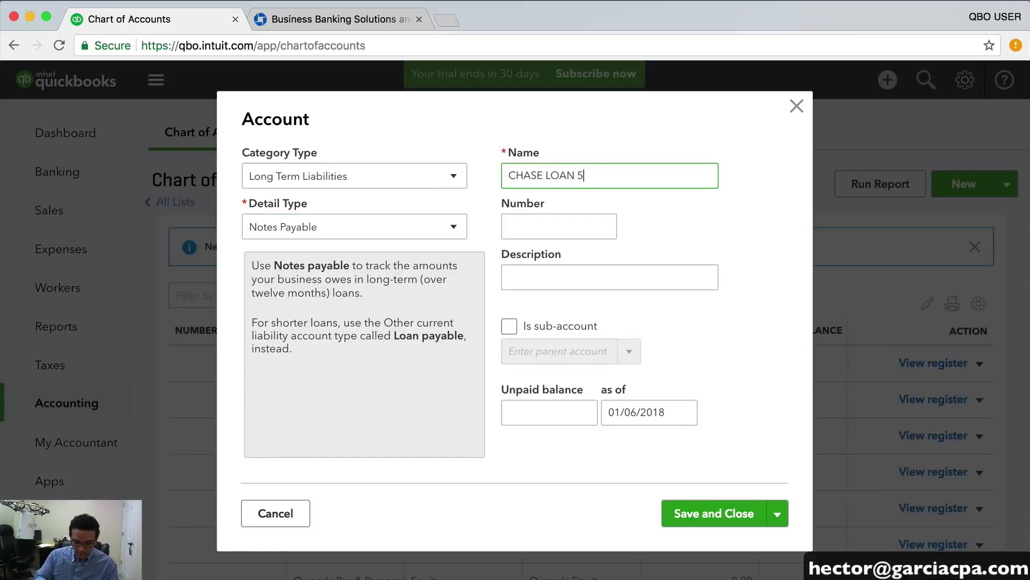
type("YEAR")
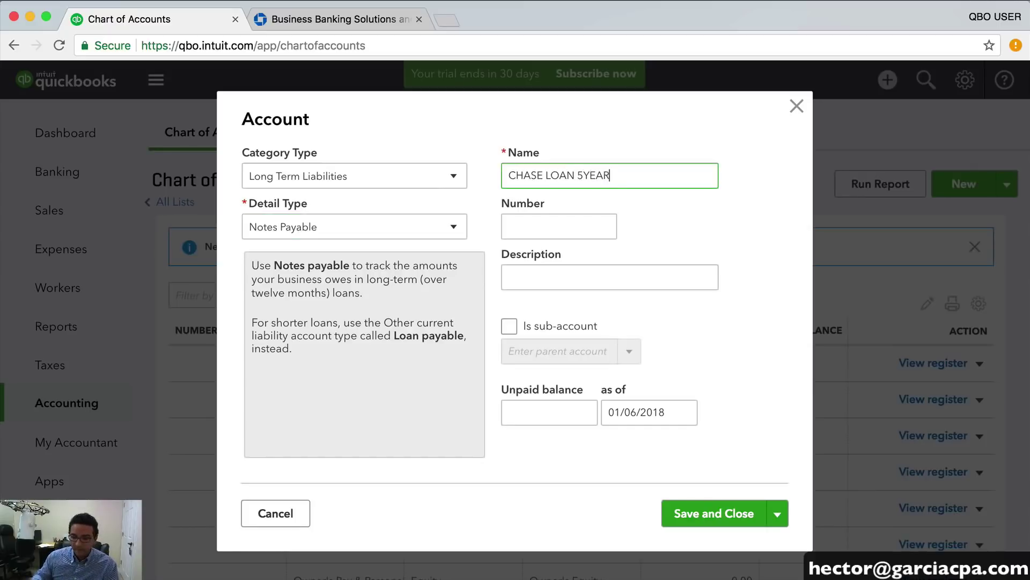
Look up the principal balance on the 2017-12-07 Chase loan statement PDF, and enter 32752 as the loan account's unpaid balance in QuickBooks
left_click(560, 413)
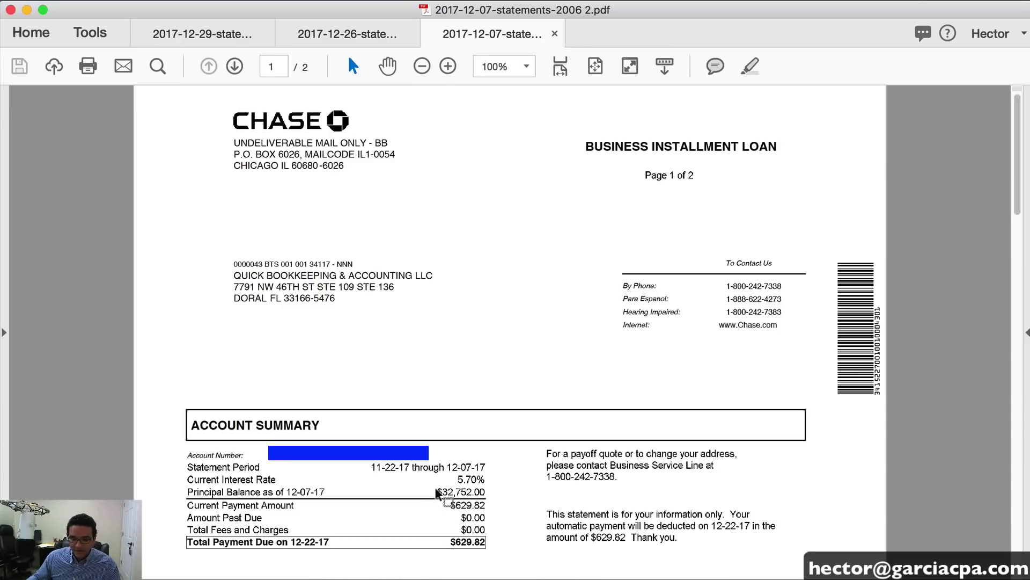
left_click_drag(436, 491, 476, 492)
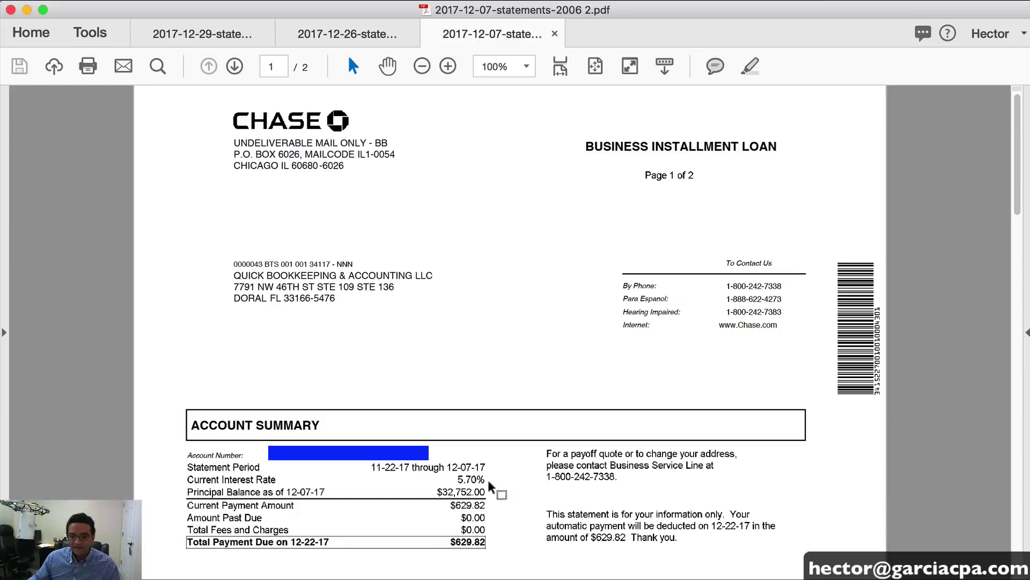
left_click(27, 10)
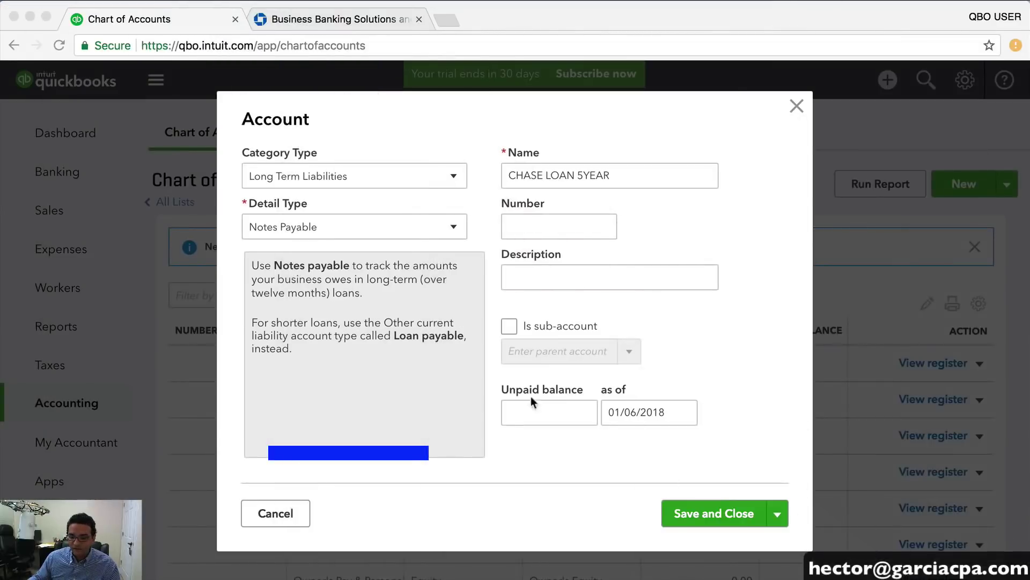
left_click(513, 411)
type("32,752")
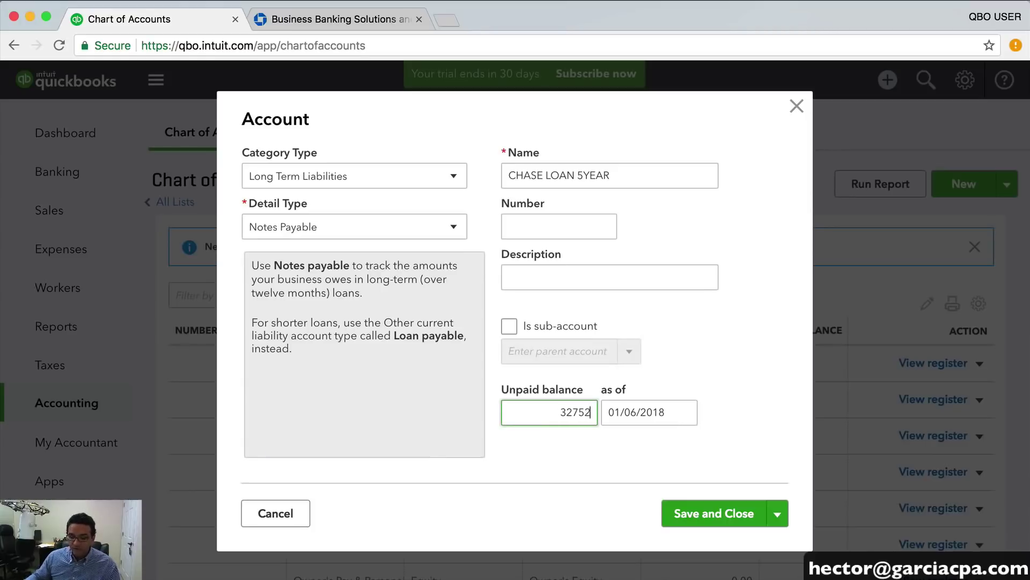
Date the loan account's unpaid balance 12/07/2017 and save the account
key("Tab")
left_click(689, 414)
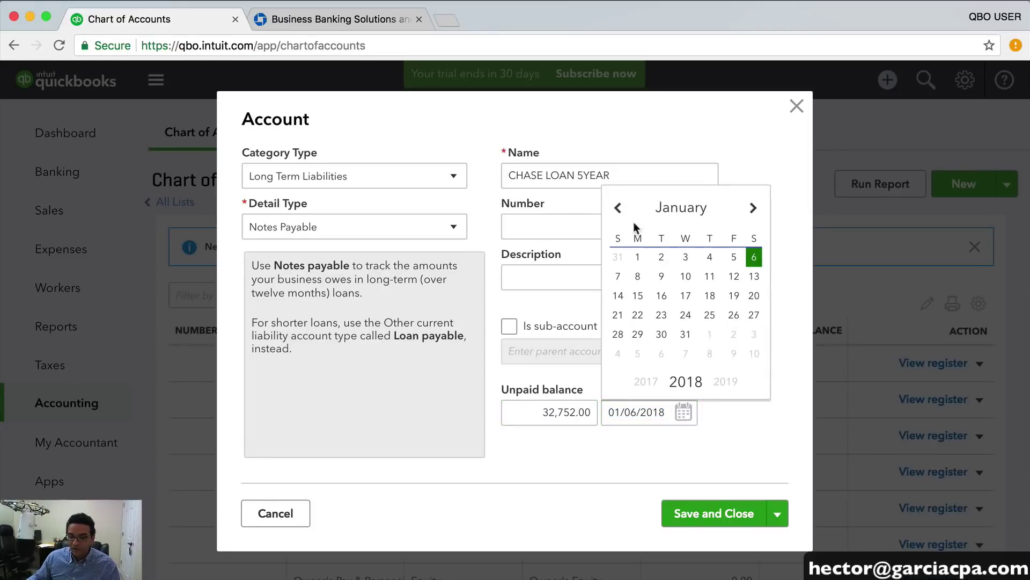
left_click(618, 208)
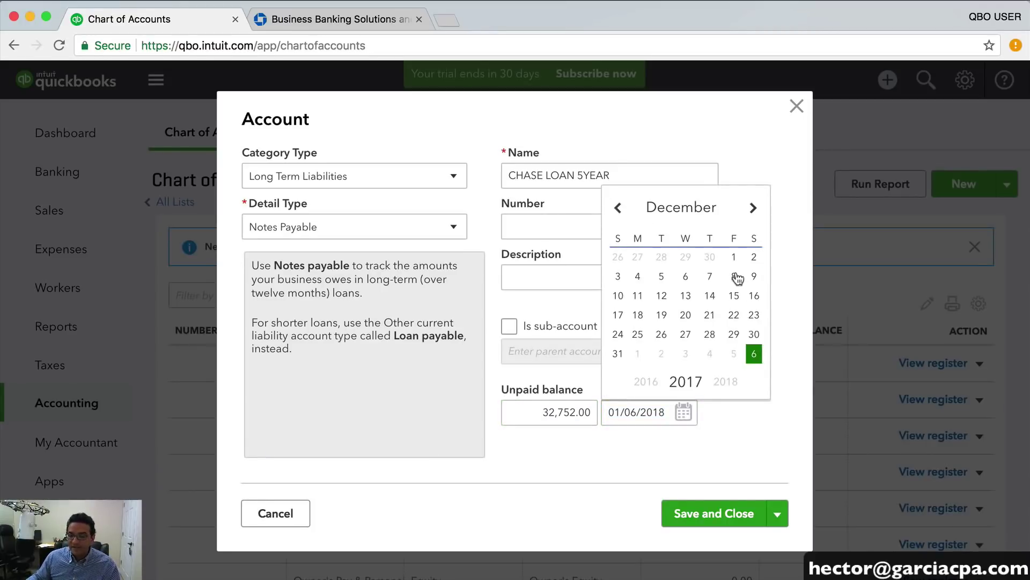
left_click(710, 275)
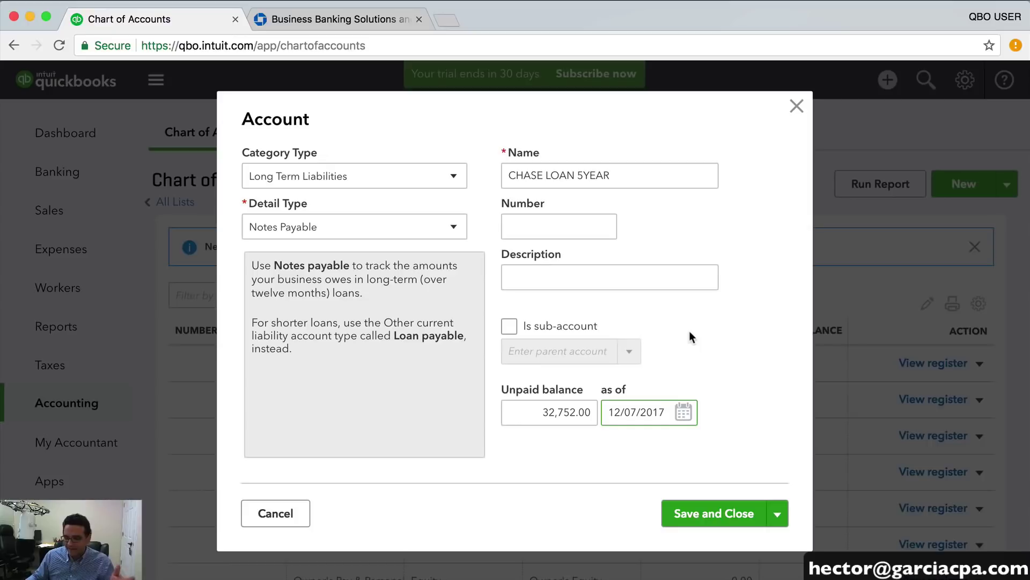
left_click(724, 514)
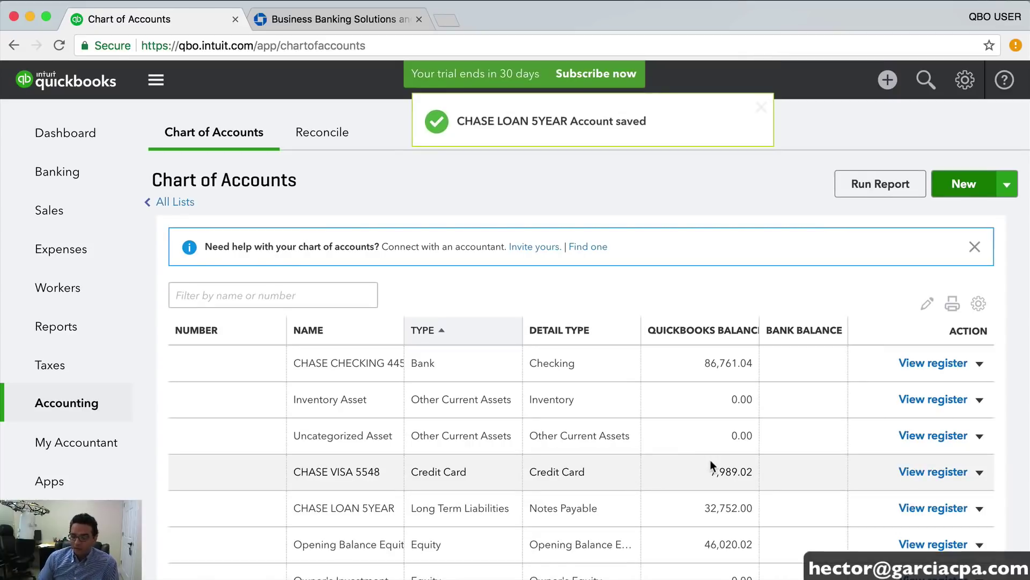
Start a new account with category type Fixed Assets and detail type Fixed Asset Computers
key("super+minus")
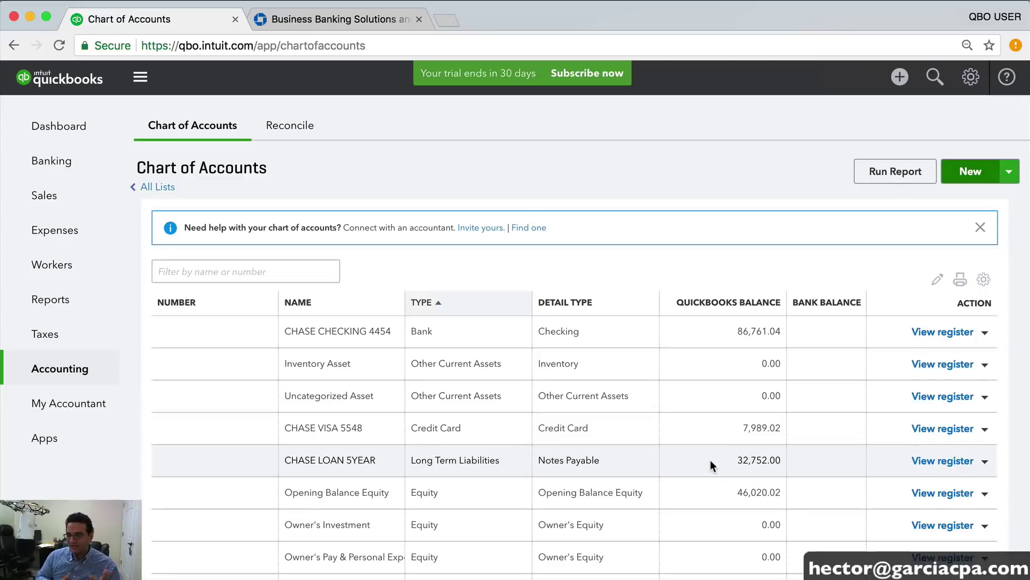
left_click(973, 173)
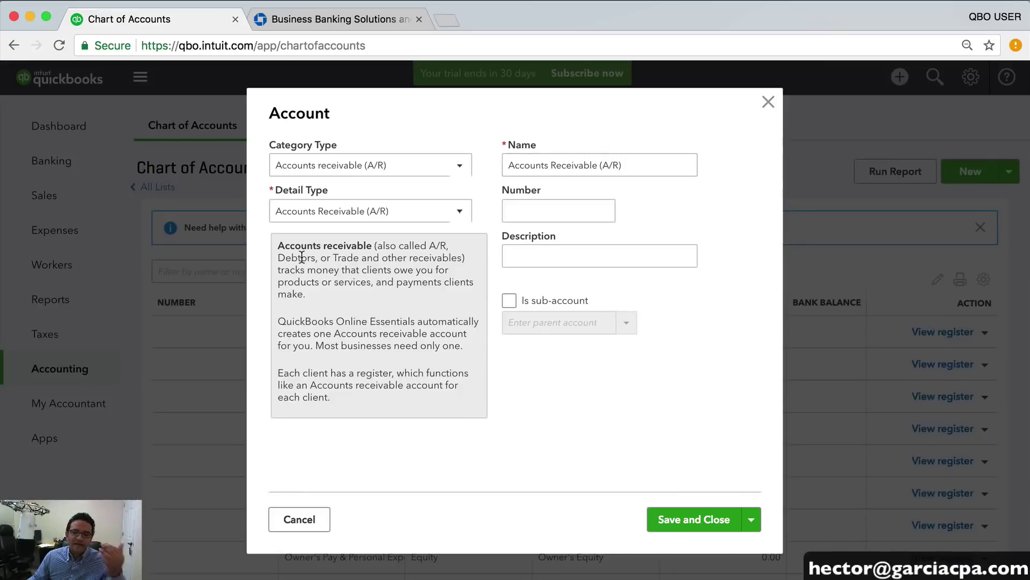
left_click(361, 165)
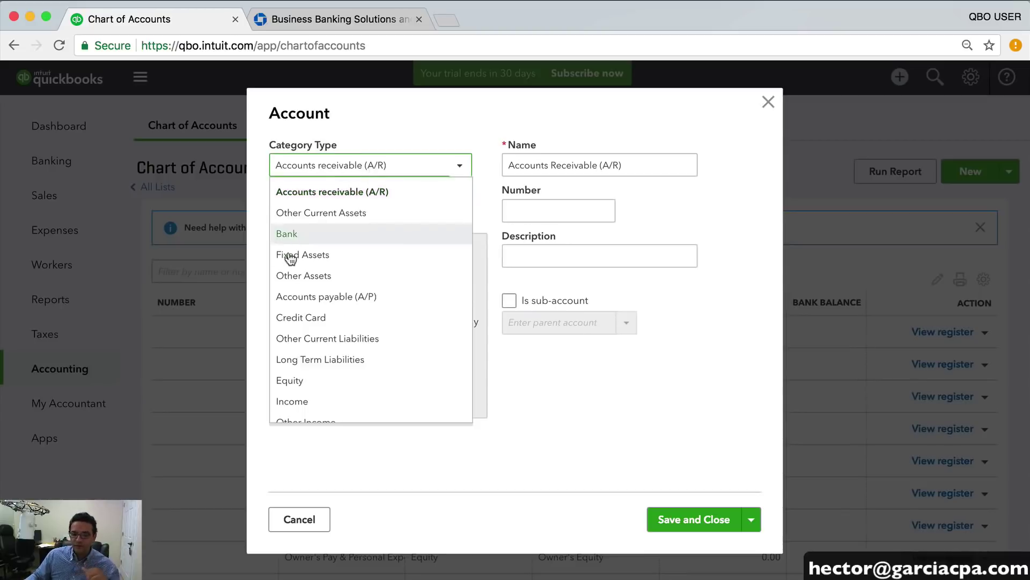
left_click(322, 260)
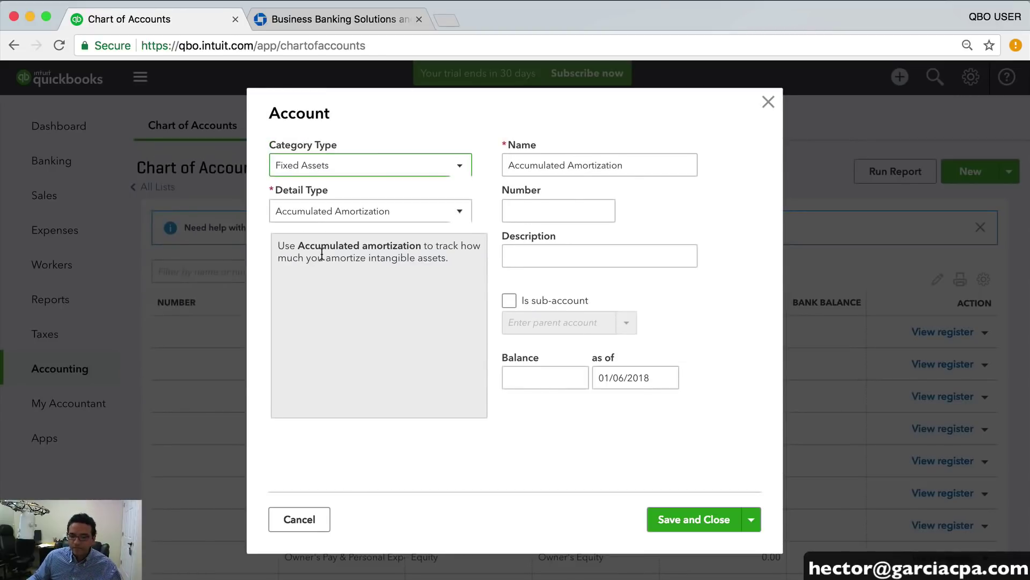
left_click(333, 215)
scroll(361, 338, "down", 3)
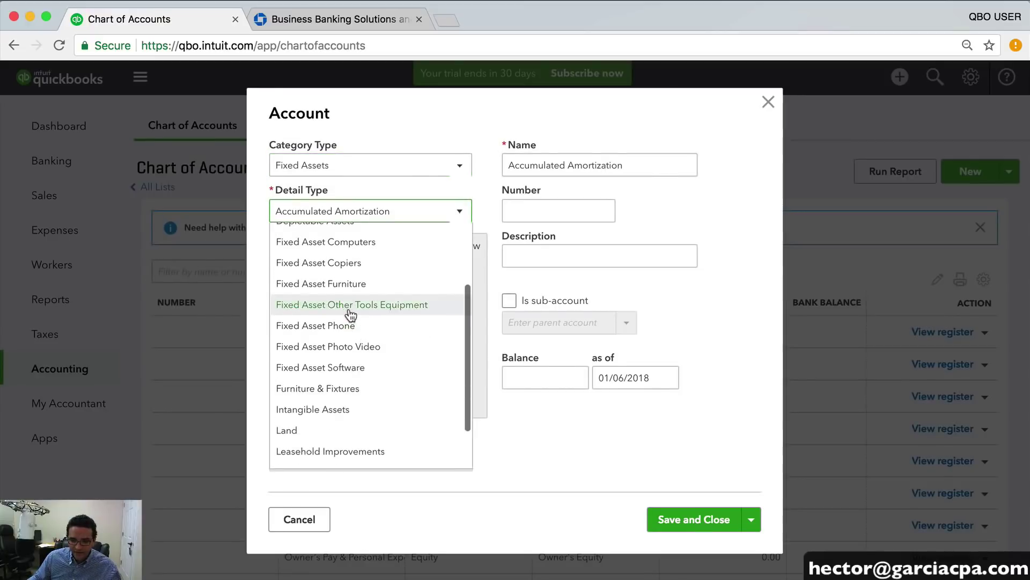
scroll(352, 311, "up", 2)
right_click(348, 282)
left_click(334, 280)
left_click(335, 281)
left_click(382, 217)
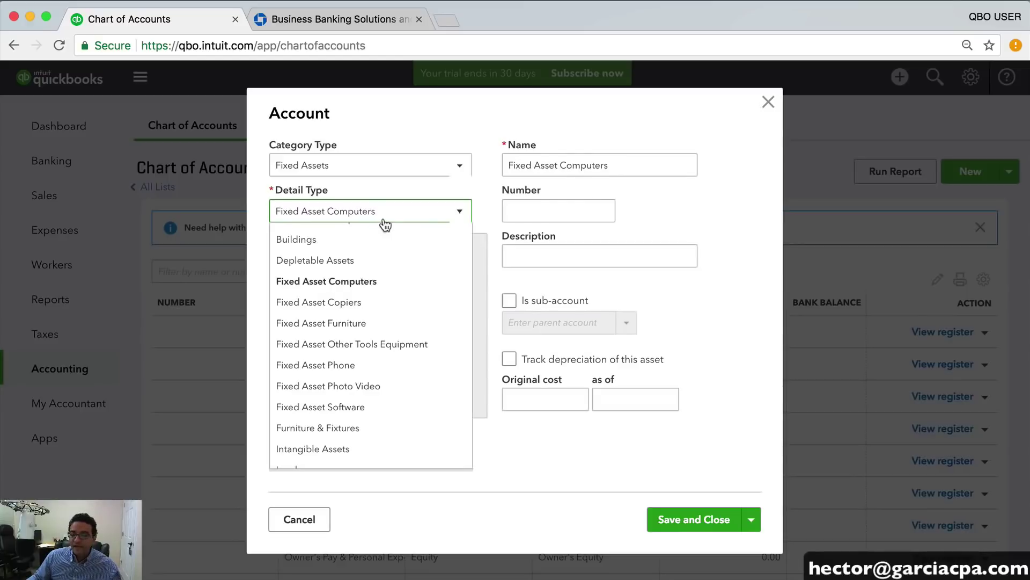
scroll(373, 343, "down", 3)
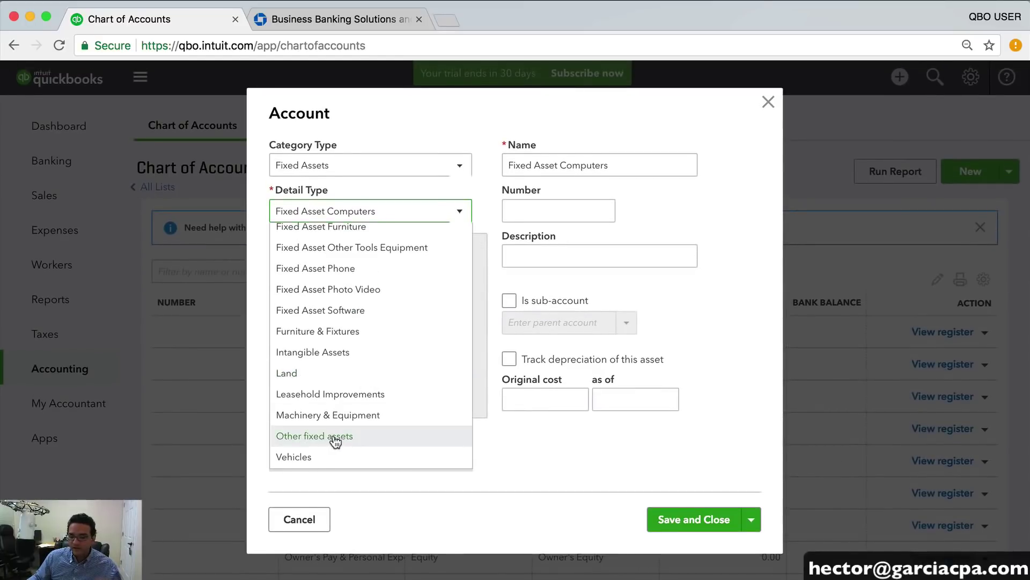
scroll(337, 432, "up", 5)
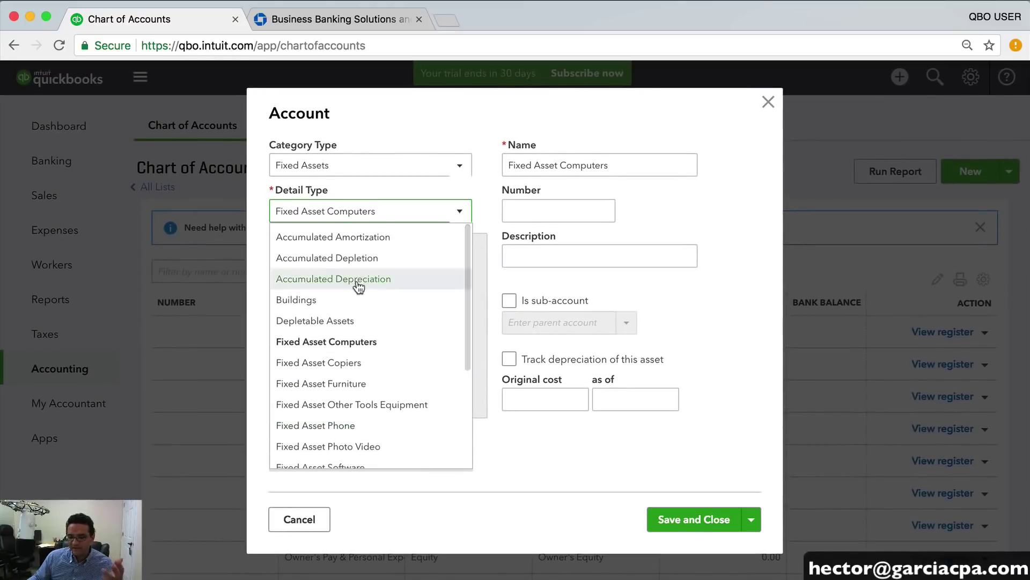
left_click(356, 348)
Replace the computer asset account's default name with COMPUTER EQUIMENT
key("Tab")
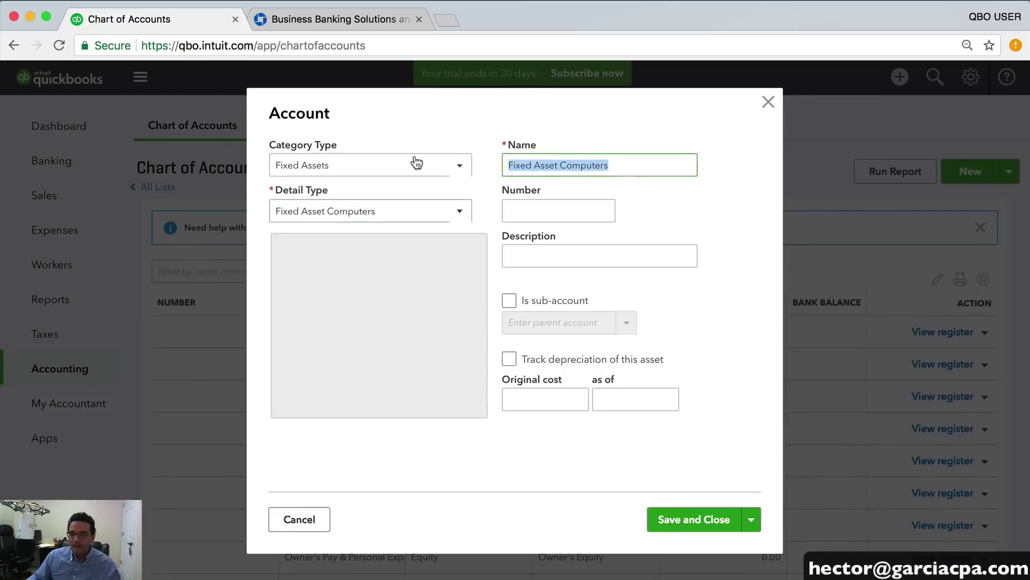
type("CUMPU")
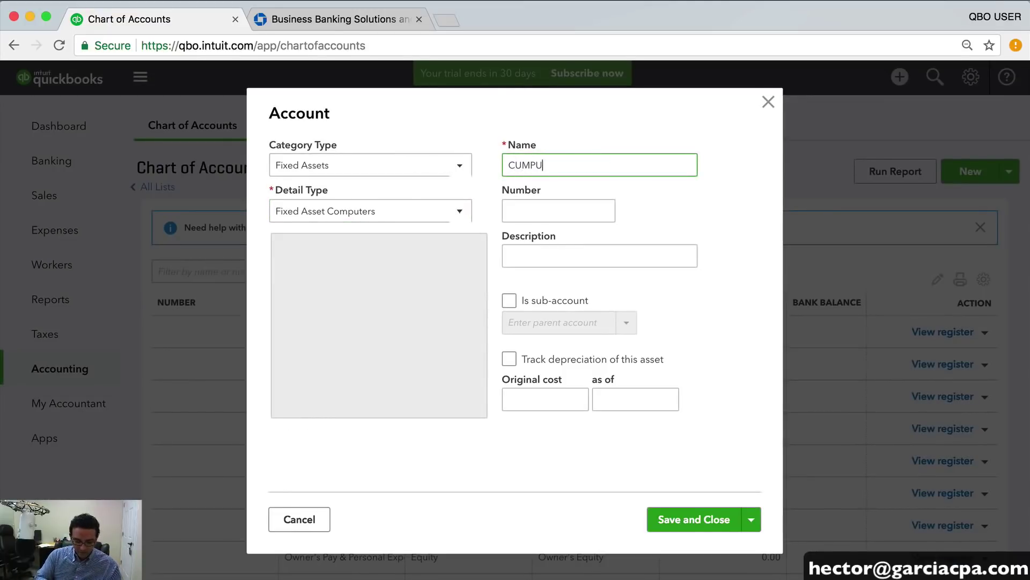
type("TER EQUIMENT")
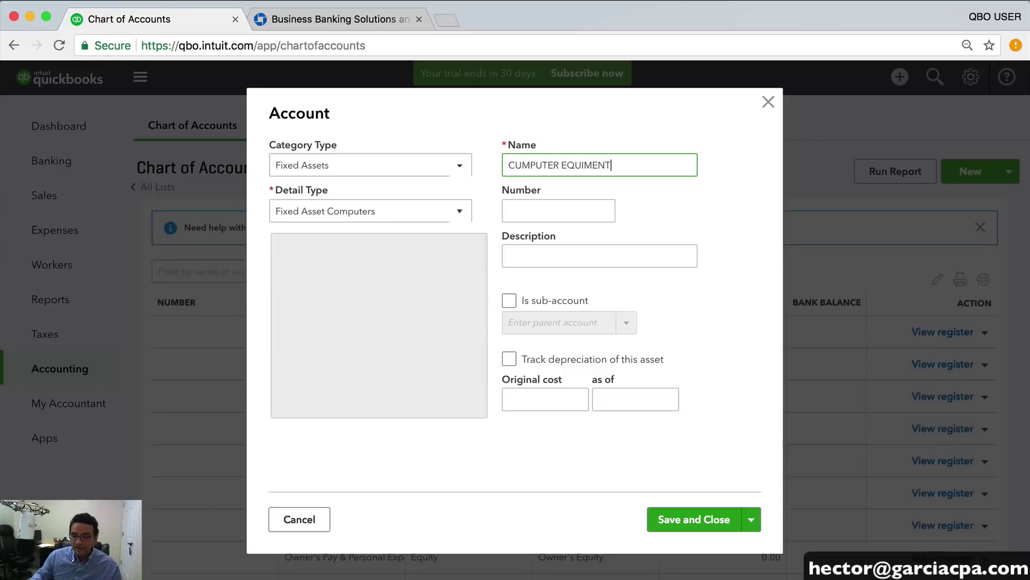
left_click(531, 164)
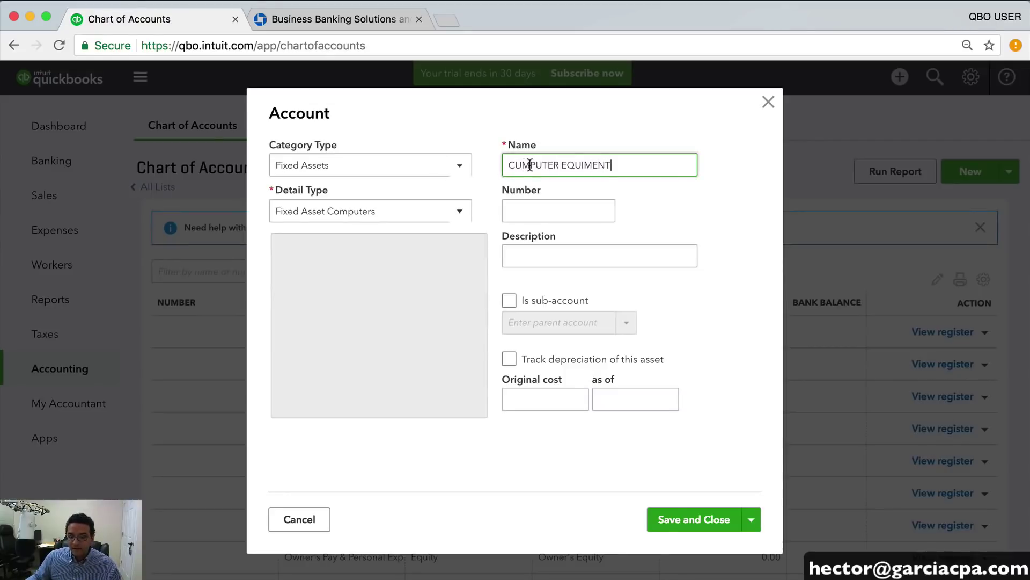
key("BackSpace")
key("BackSpace")
type("OM")
Set the computer asset's original cost to 5600 as of 12/31/2017
left_click(538, 399)
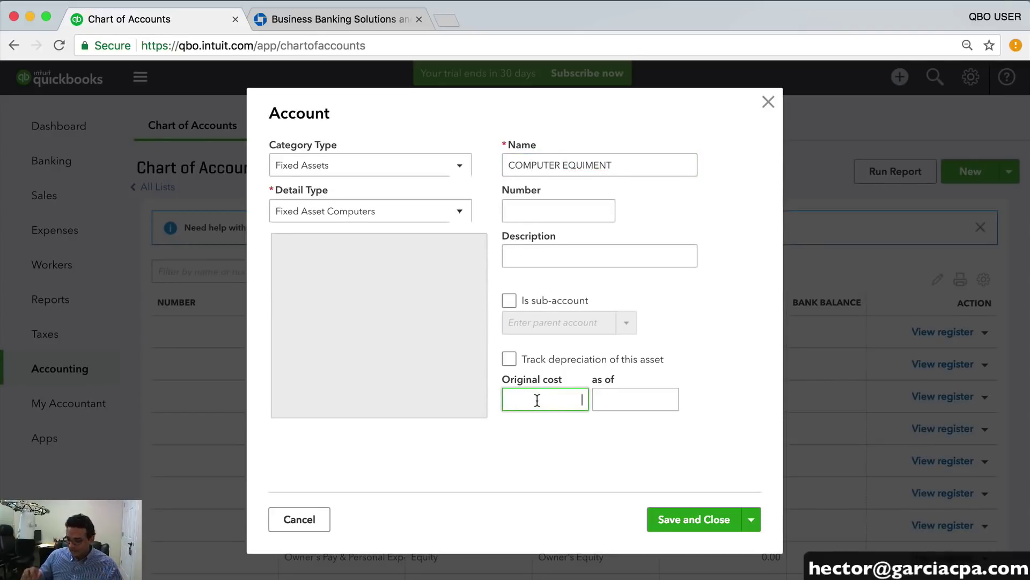
type("5600")
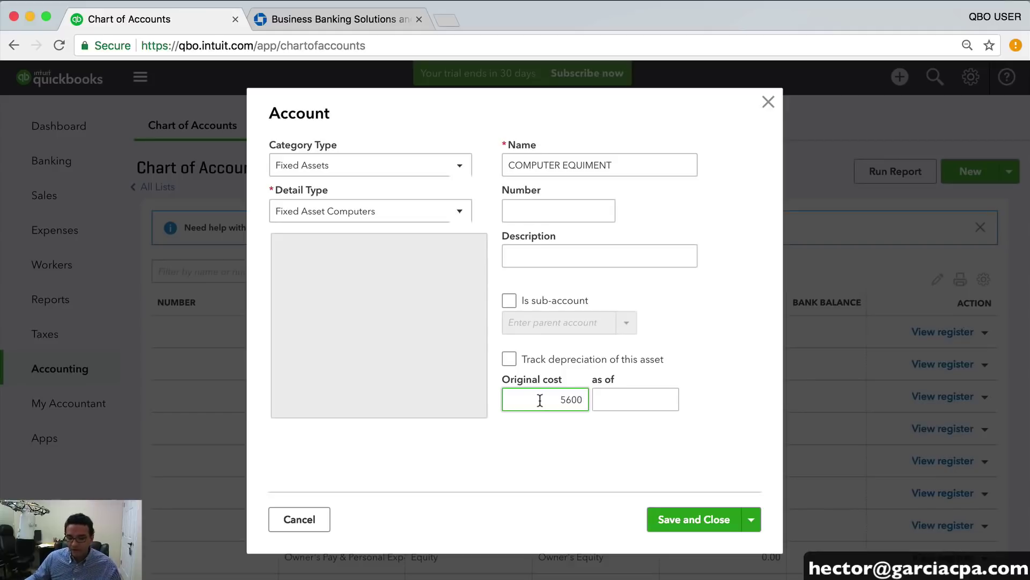
left_click(633, 403)
type("12/31/20")
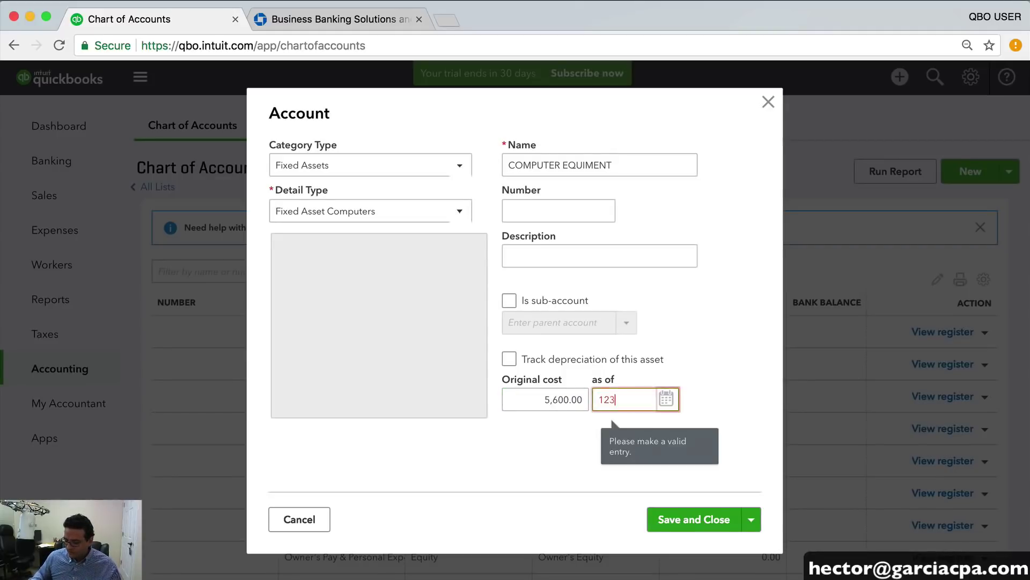
type("17")
key("Tab")
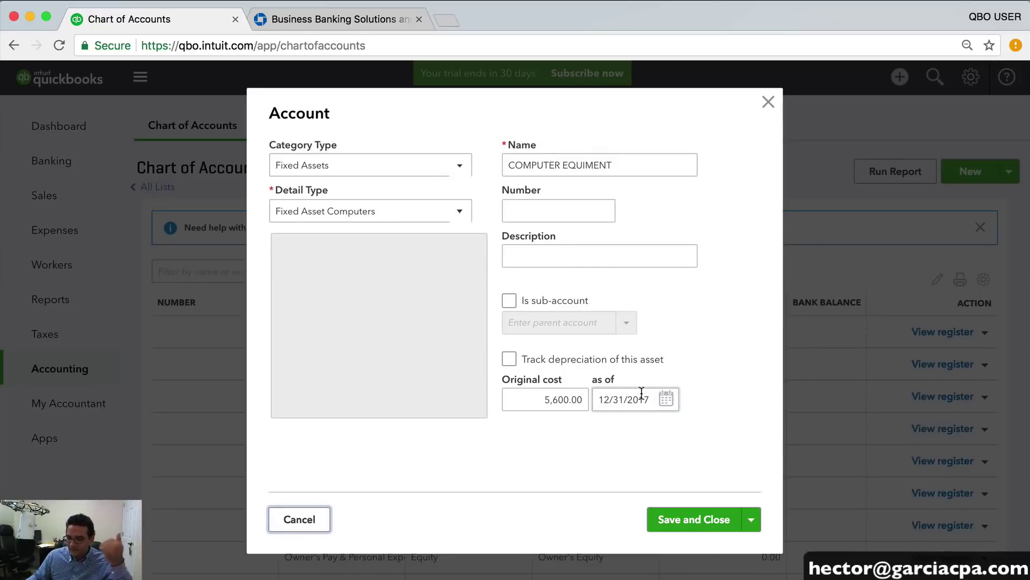
Turn on depreciation tracking for the computer asset, enter depreciation of 3200 as of 12/31/2017, and save the account
left_click(509, 358)
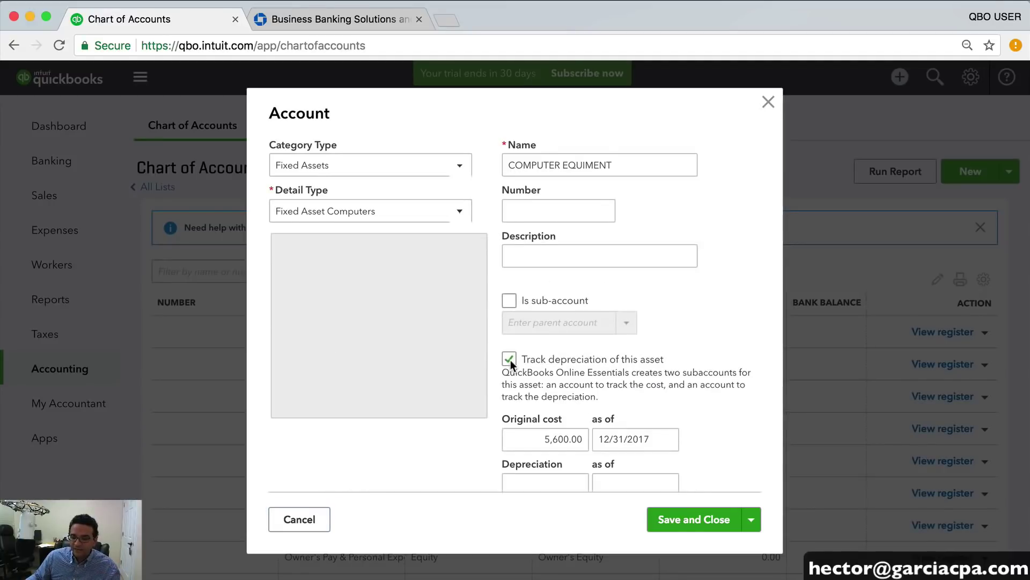
scroll(510, 360, "down", 2)
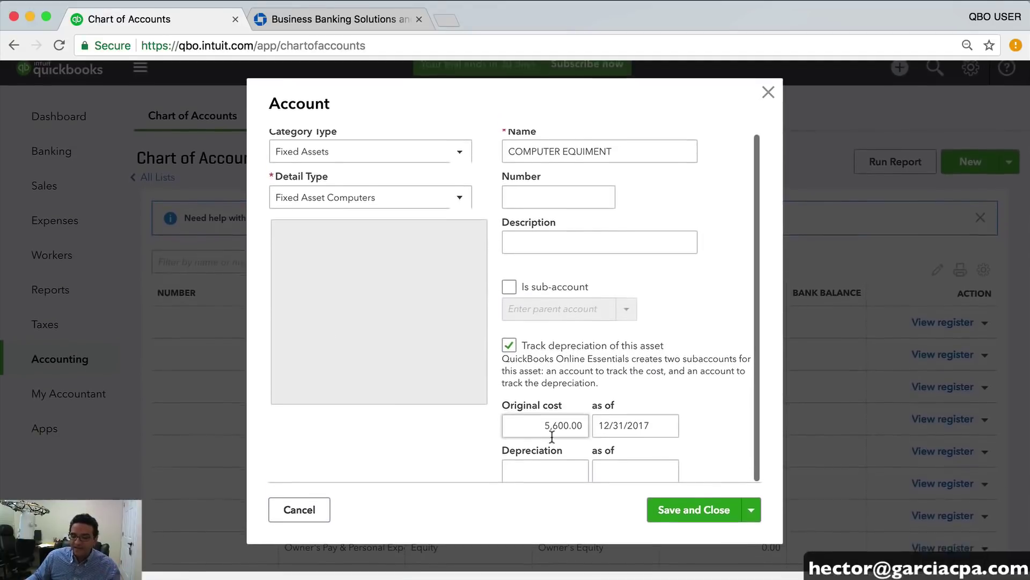
left_click(584, 476)
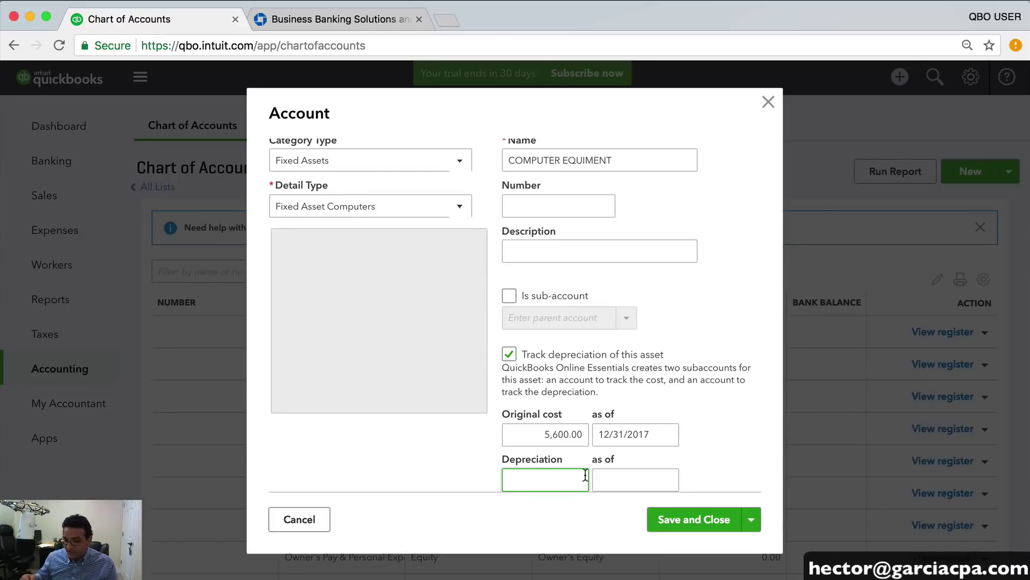
type("3200")
key("Tab")
type("12/31/2017")
key("Tab")
left_click(716, 517)
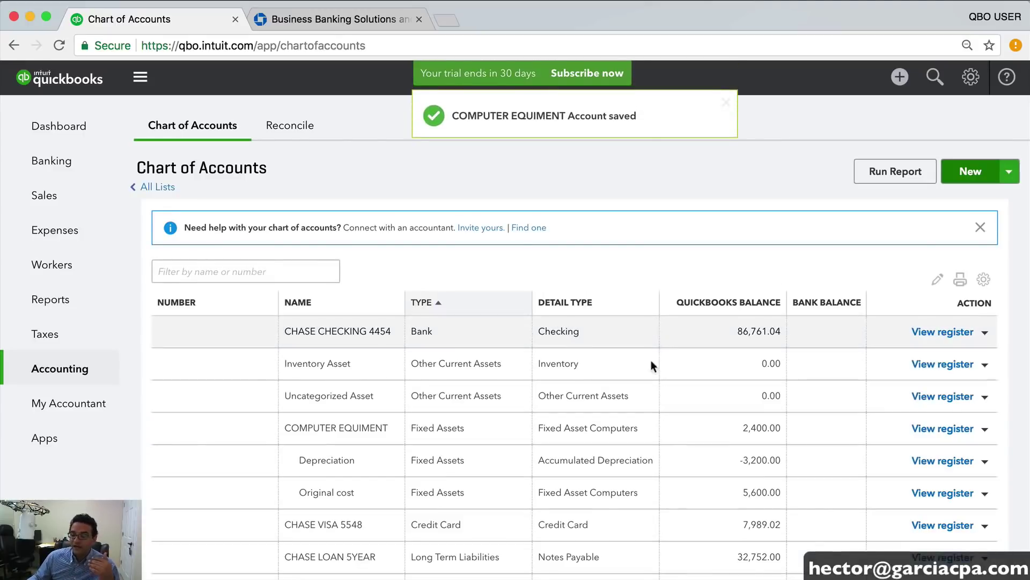
Start another new account with category type Fixed Assets and detail type Vehicles
scroll(757, 453, "down", 1)
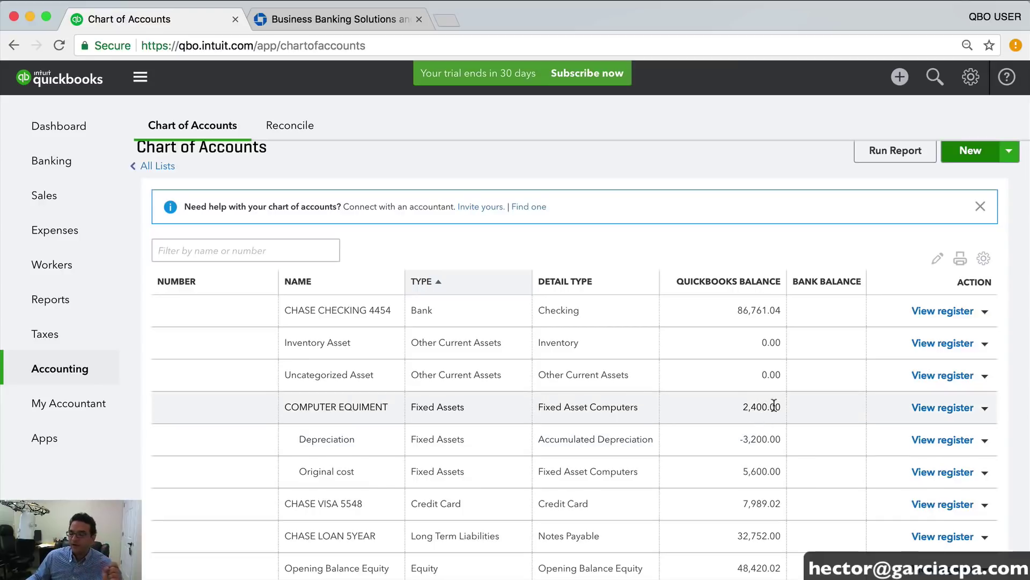
left_click(977, 153)
left_click(343, 162)
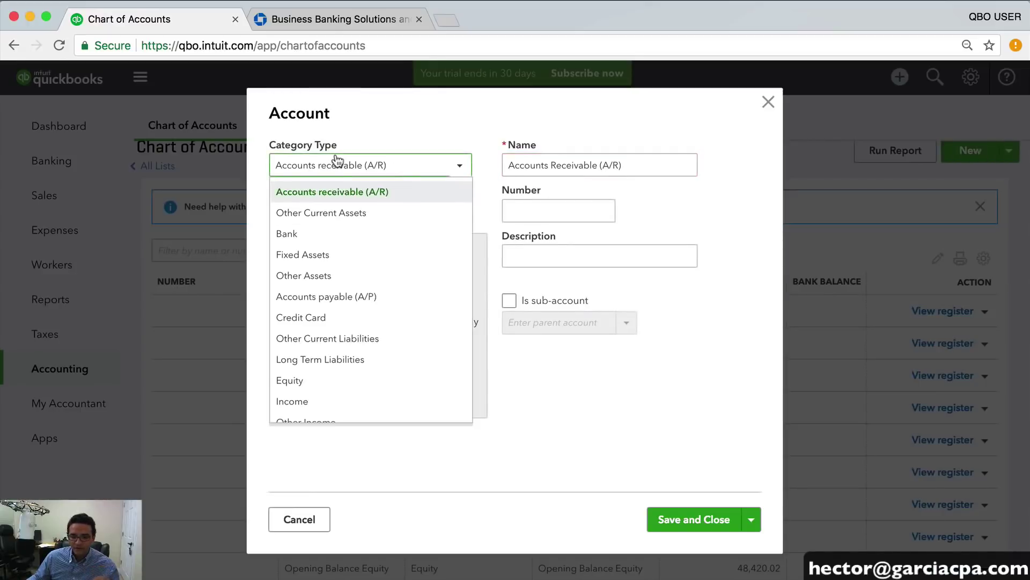
scroll(322, 317, "down", 3)
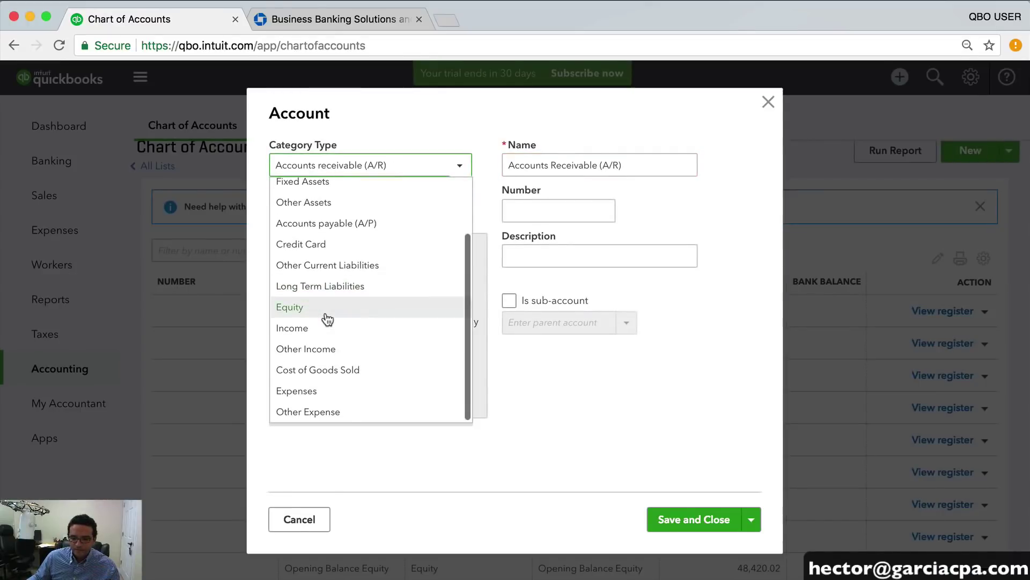
scroll(327, 319, "up", 3)
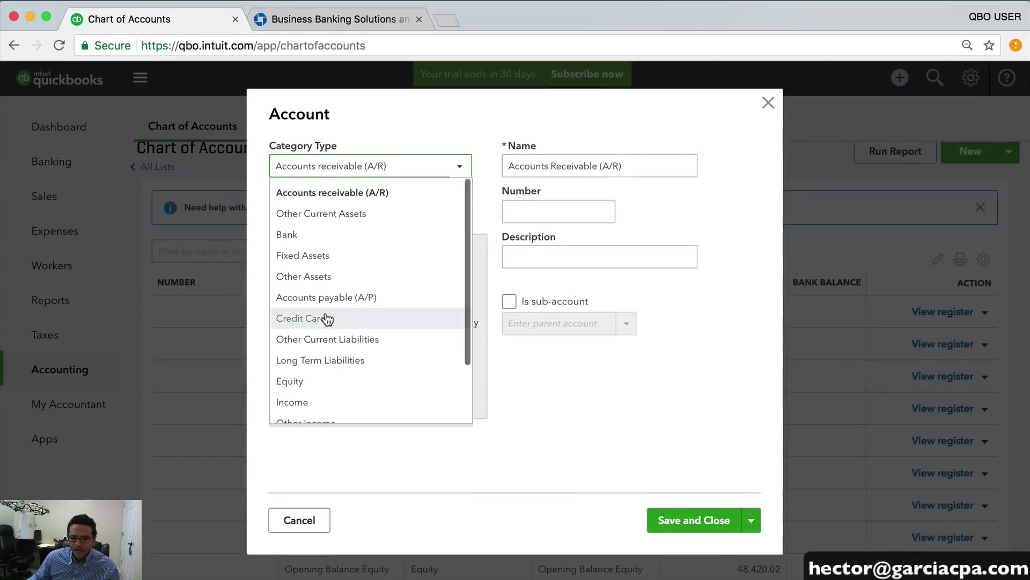
left_click(309, 254)
left_click(311, 211)
scroll(346, 376, "down", 2)
scroll(343, 376, "down", 3)
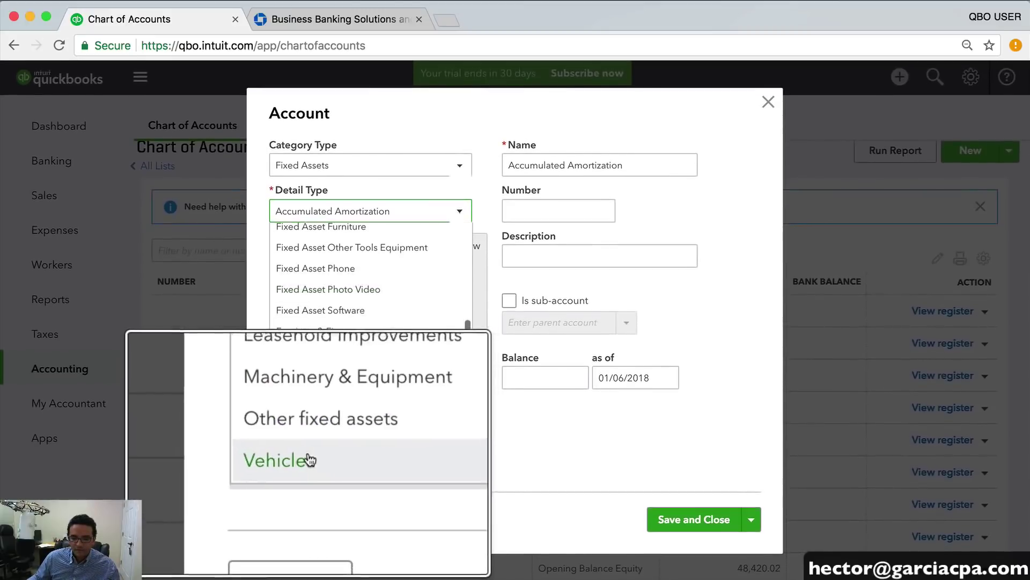
left_click(313, 465)
Replace the vehicle account's default name with TOYOYA TRUCK 2015
left_click_drag(573, 156, 481, 170)
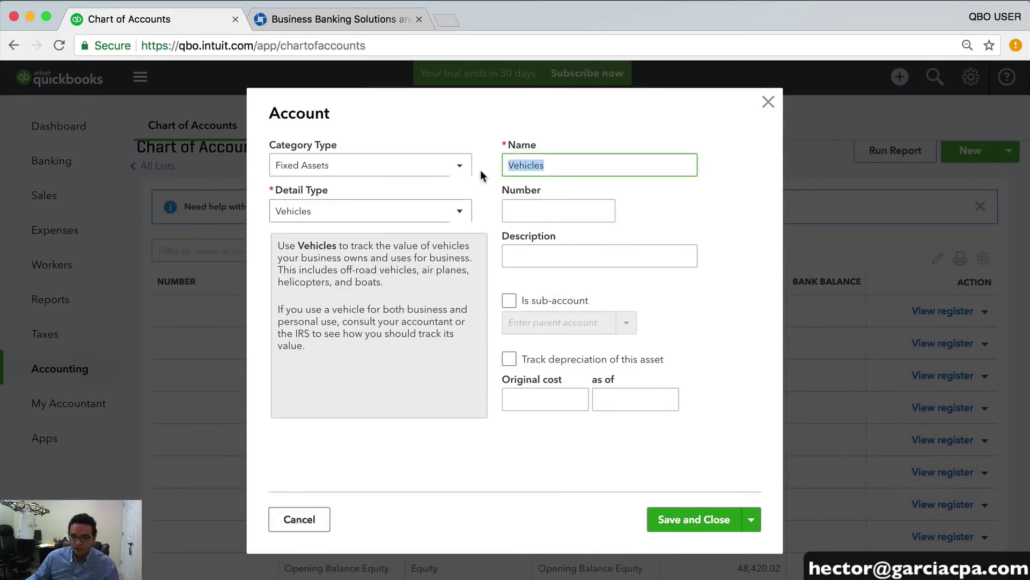
type("TOY")
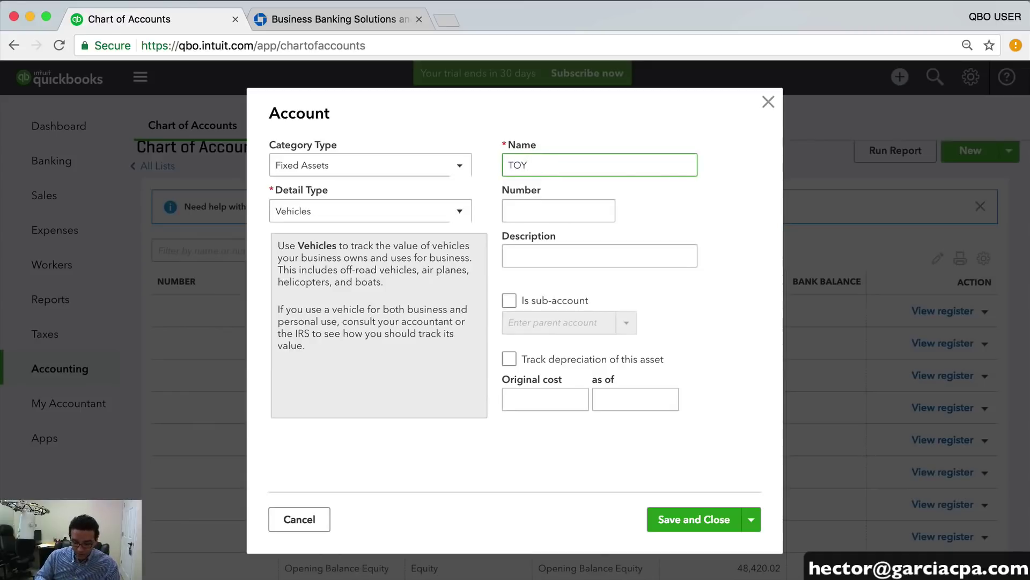
type("OYA TRUCK 2015")
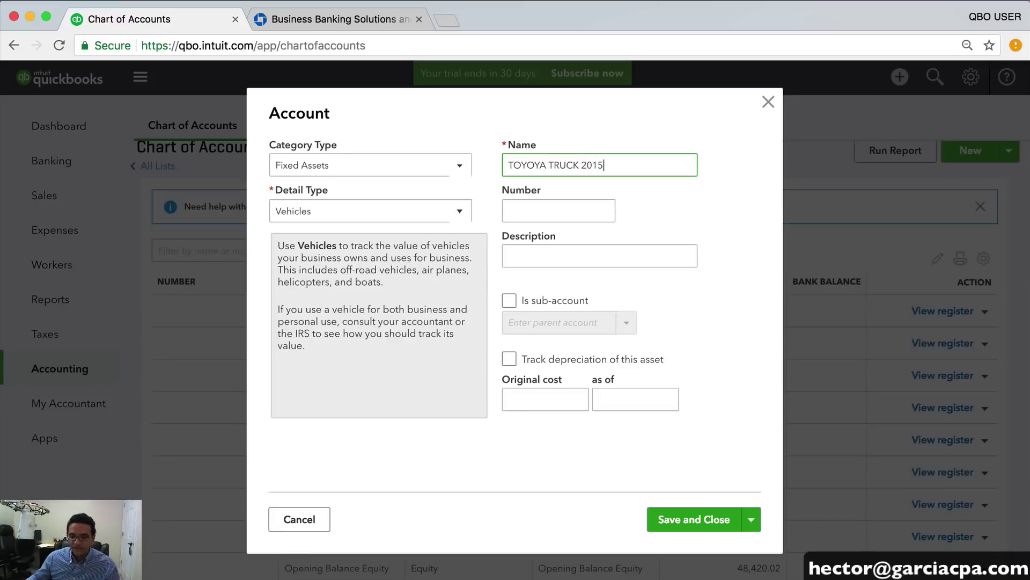
Set the truck asset's original cost to 36890 as of 12/31/2017
left_click(534, 397)
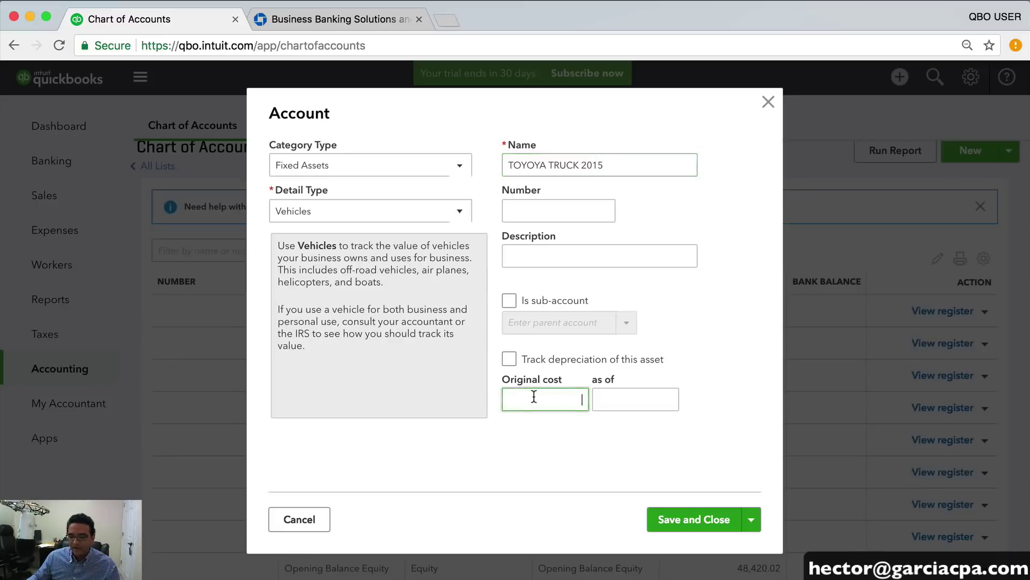
type("36890")
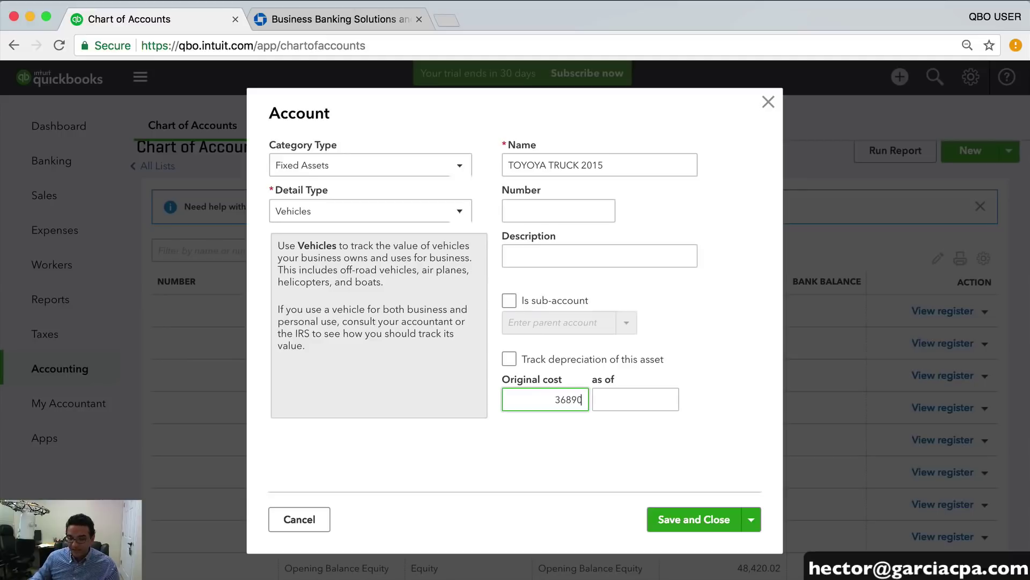
key("Tab")
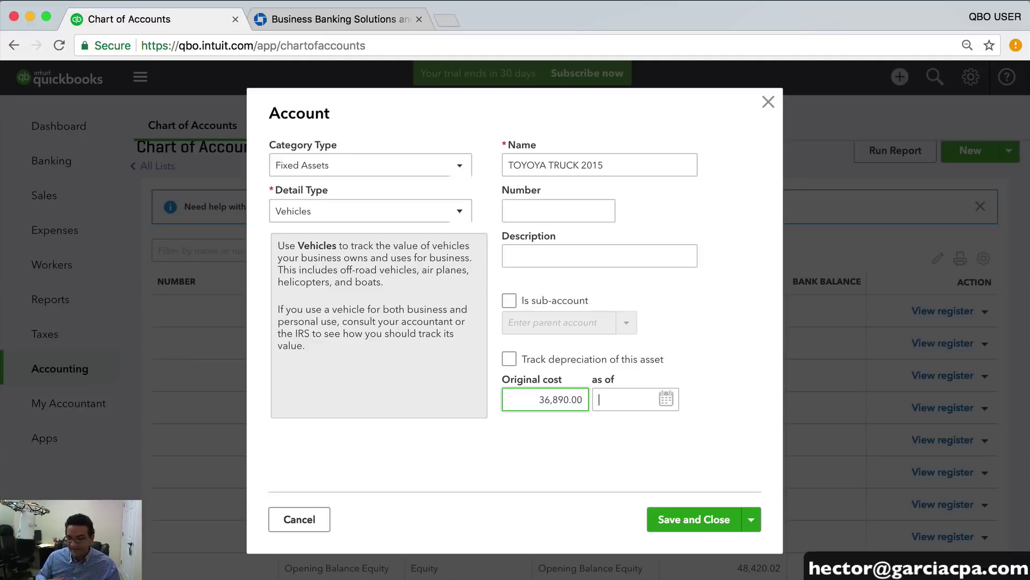
type("12312017")
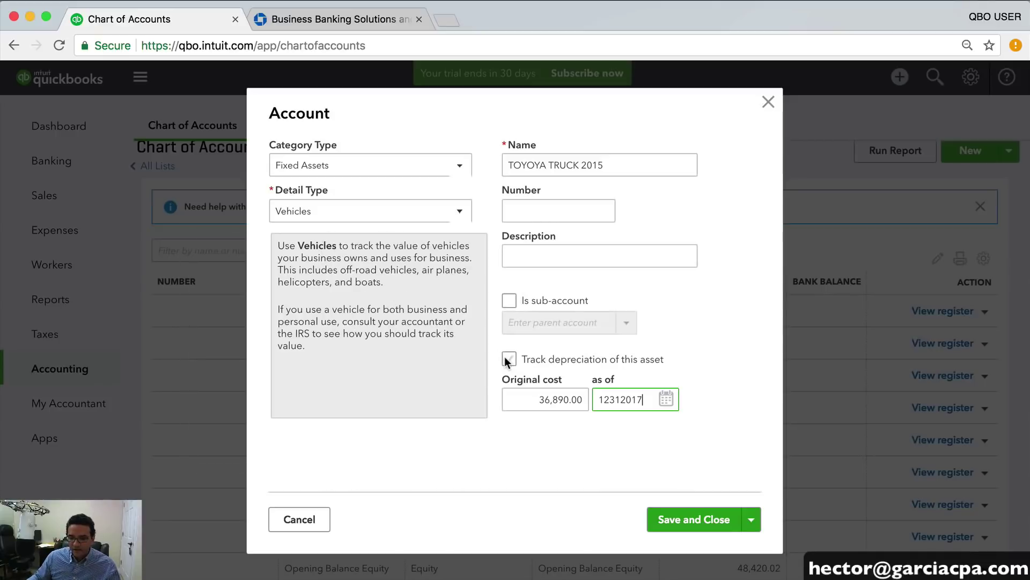
Turn on depreciation tracking for the truck asset, enter depreciation of 12,950 as of 12/31/2017, and save the account
left_click(508, 358)
scroll(618, 410, "down", 1)
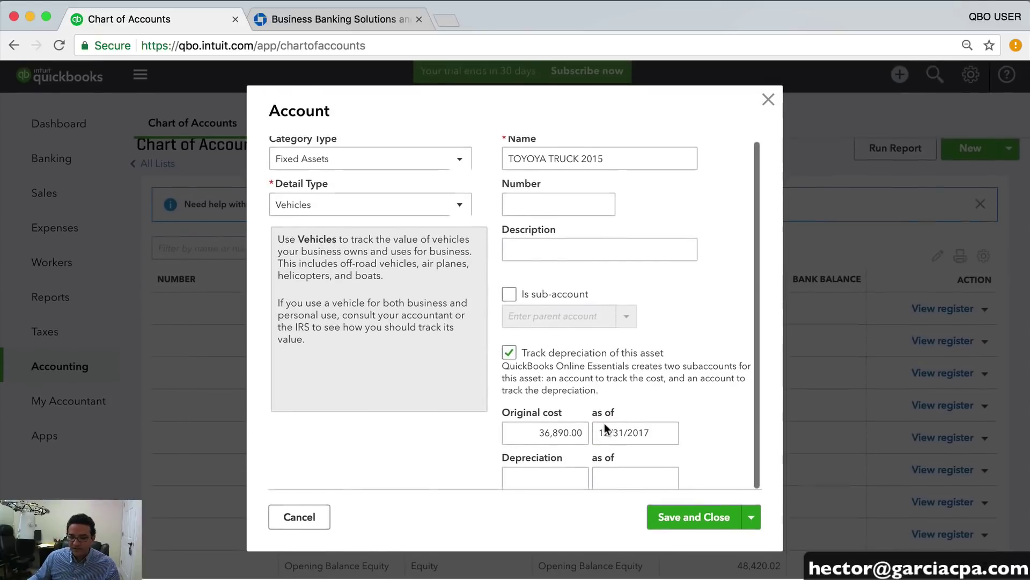
left_click(567, 475)
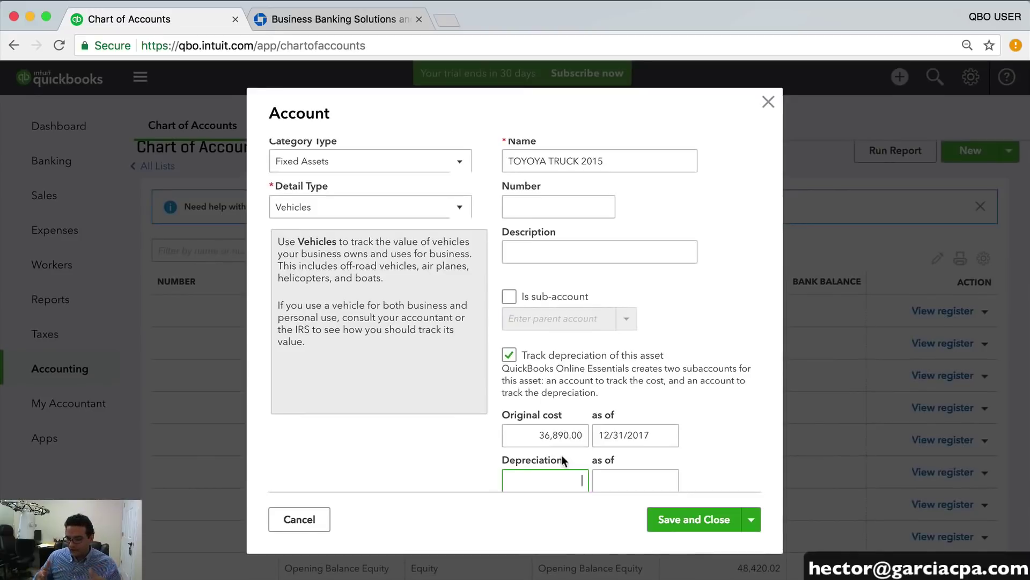
type("12,950")
key("Tab")
type("12/31/2017")
key("Tab")
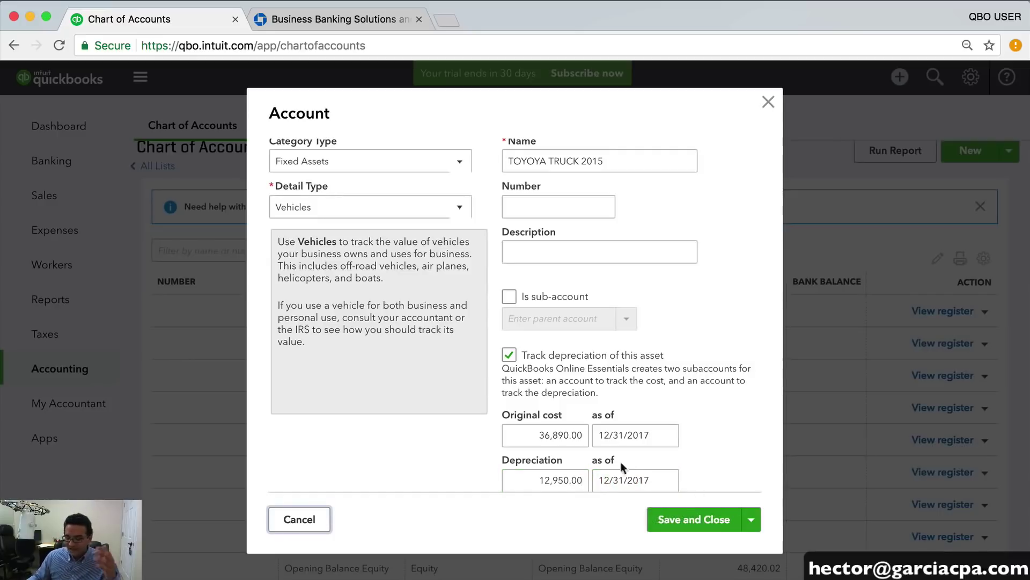
left_click(683, 519)
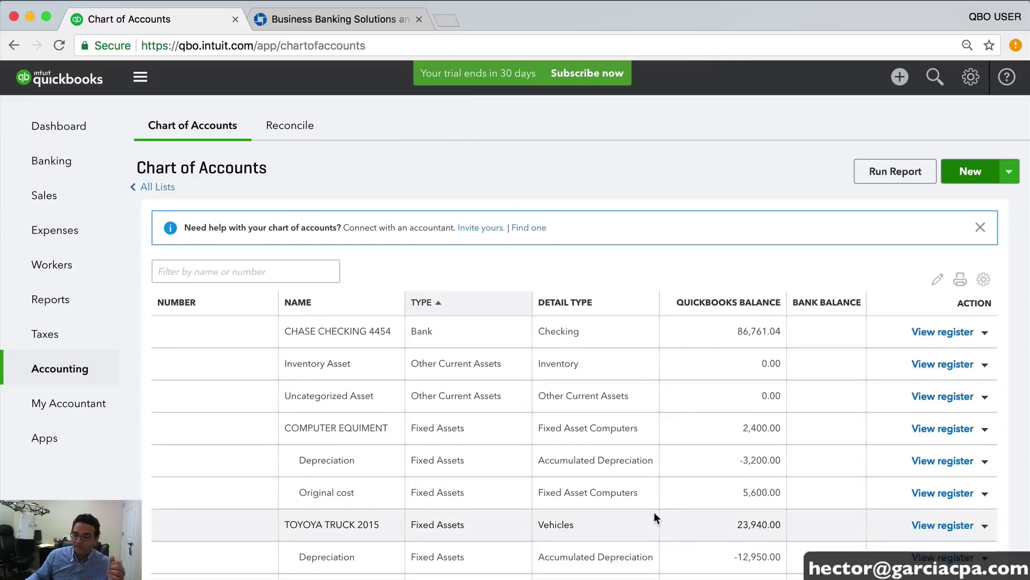
Start another new account with category type Long Term Liabilities and detail type Notes Payable
scroll(656, 511, "down", 3)
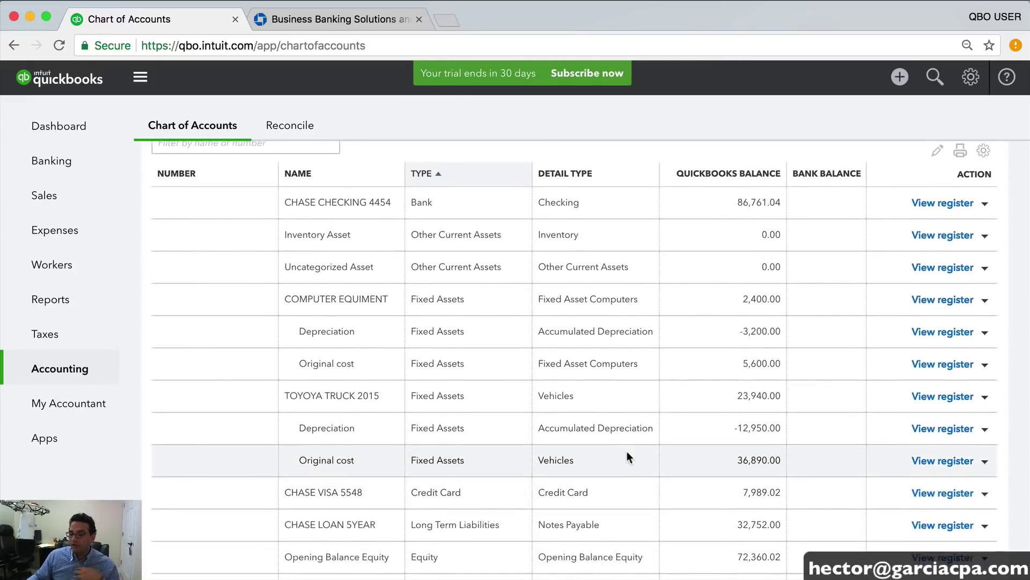
scroll(627, 451, "up", 2)
scroll(837, 330, "up", 1)
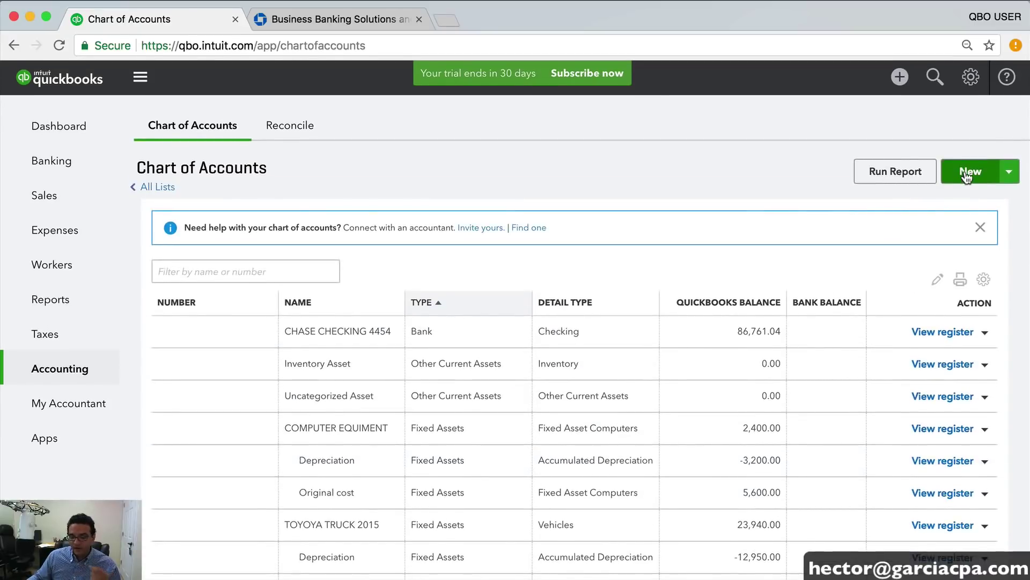
left_click(967, 177)
left_click(304, 170)
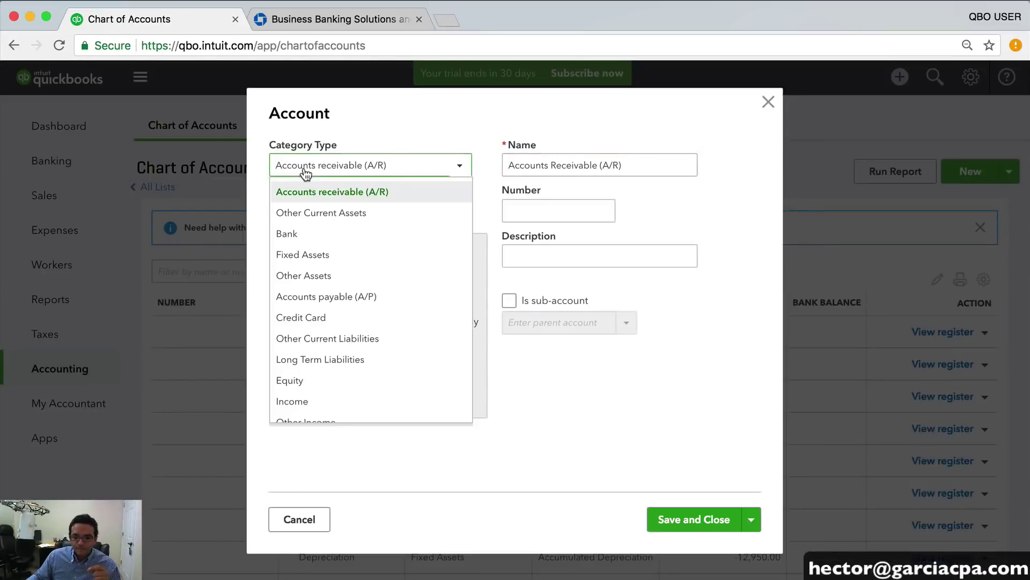
scroll(386, 302, "down", 3)
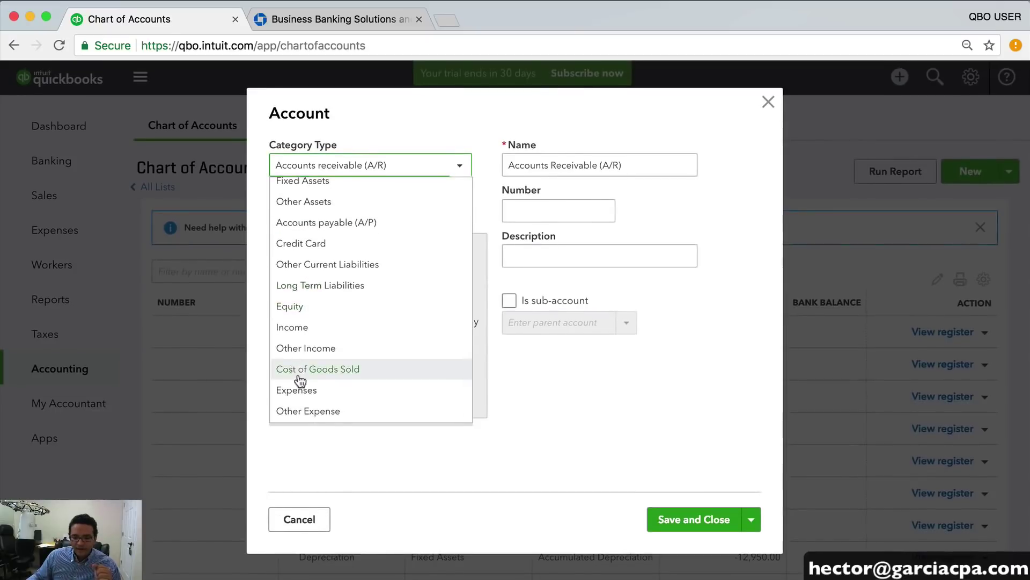
left_click(318, 287)
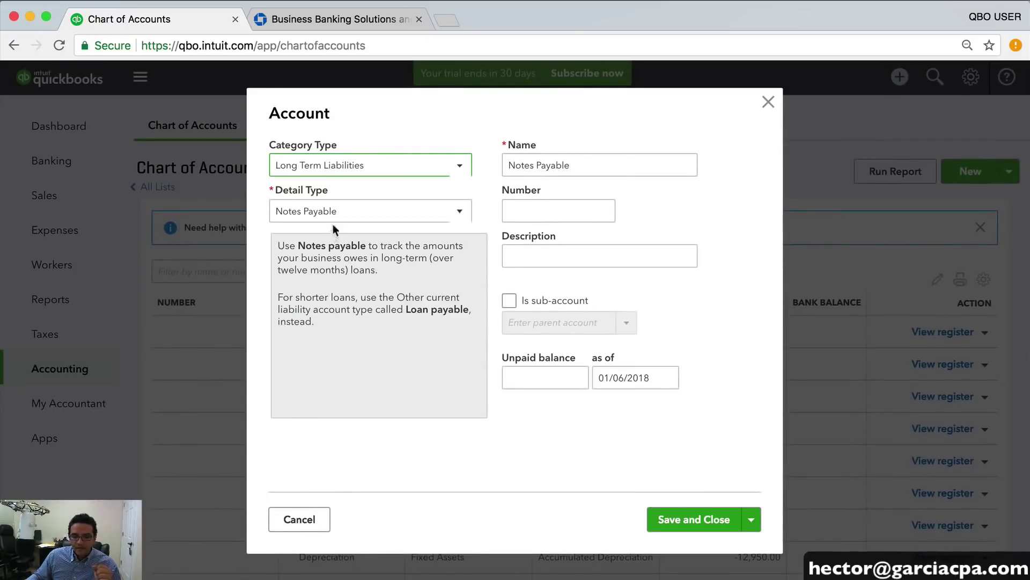
left_click(373, 208)
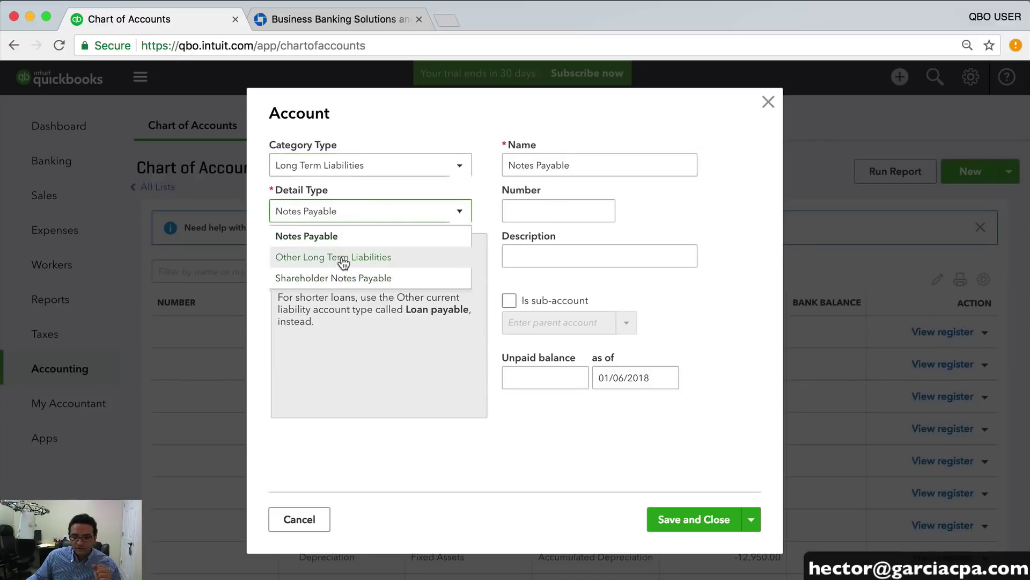
left_click(307, 236)
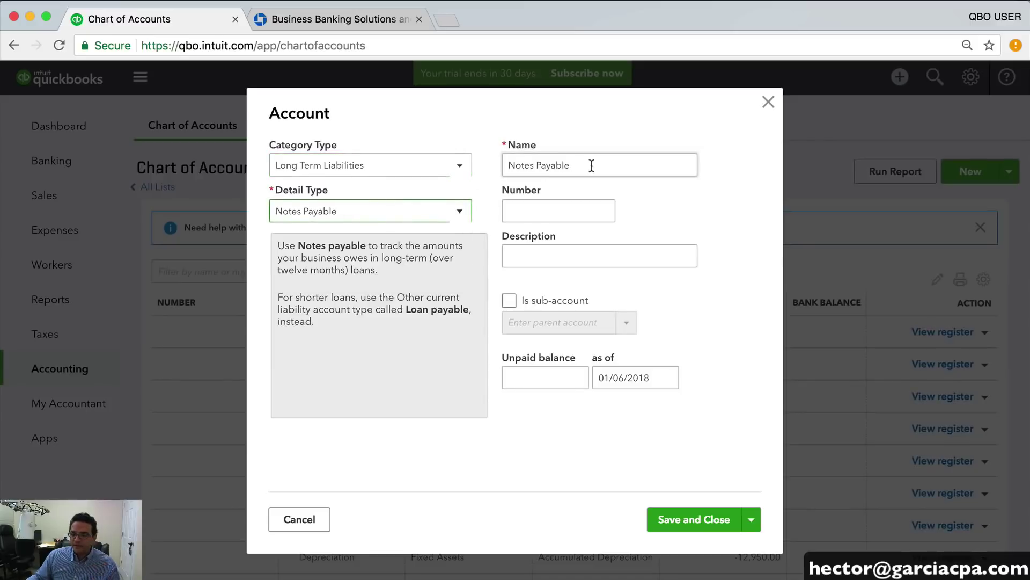
Replace the loan account's default name with TOYOYA FINANCE LOAN
left_click(591, 166)
type("TOY")
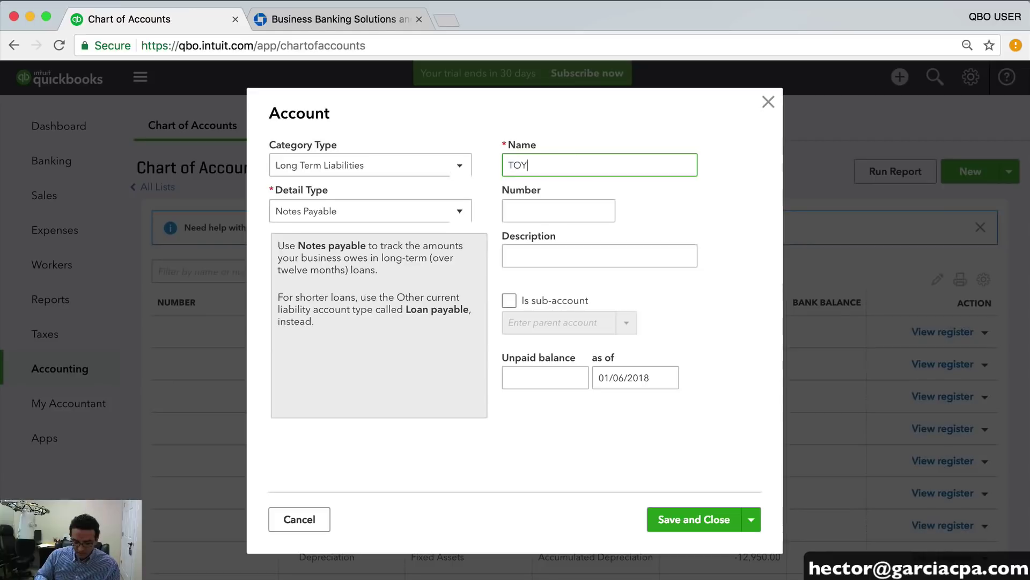
type("OYA FINANCE LOAN")
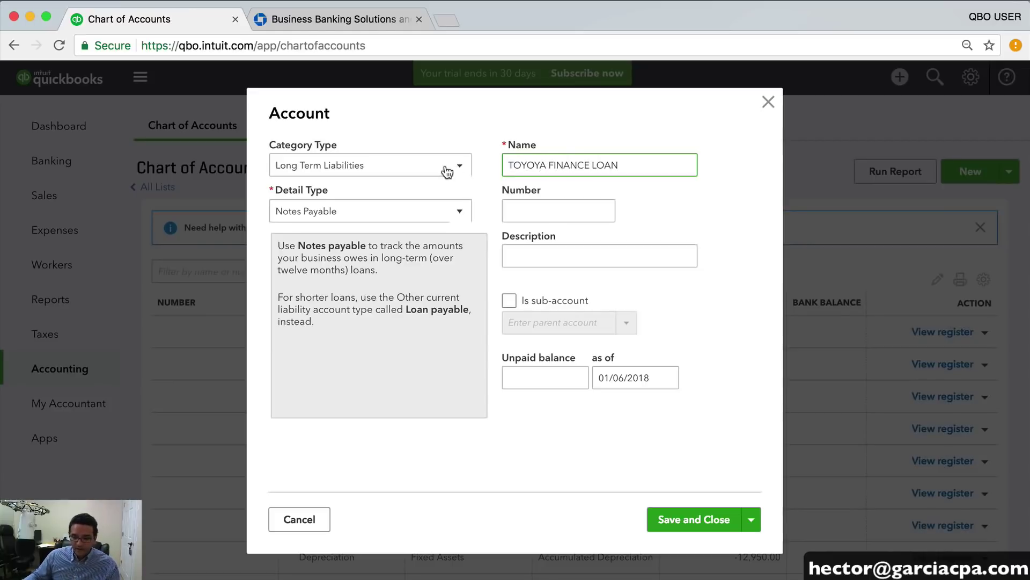
Set the finance loan's unpaid balance to 21560 as of 12/31/2017 and save the account
left_click(544, 371)
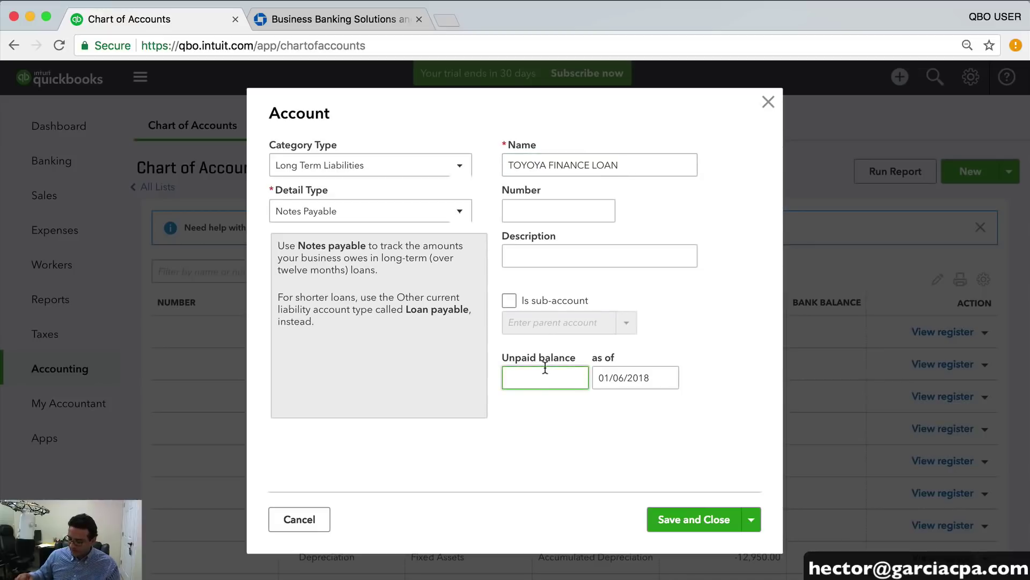
type("21560")
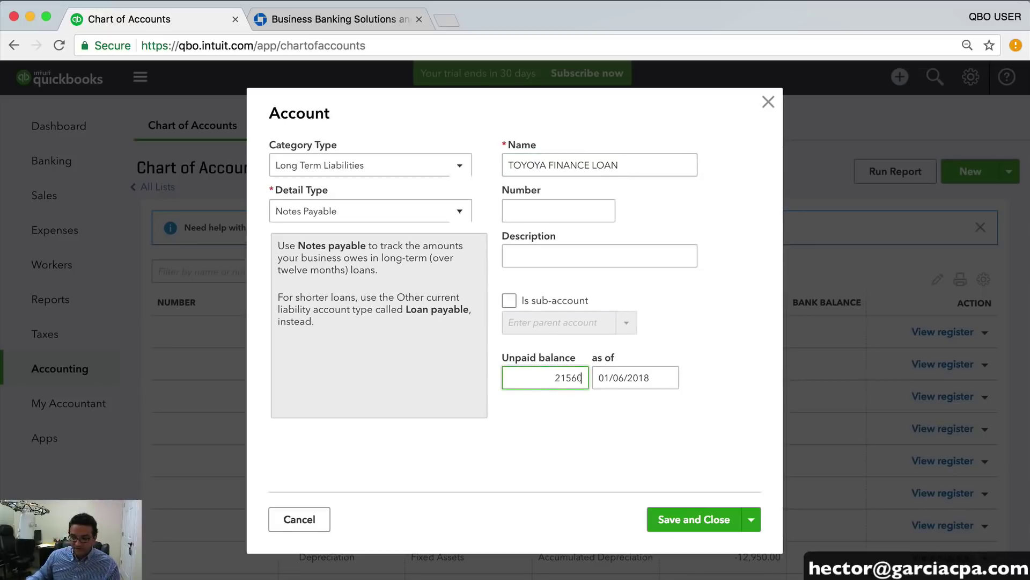
key("Tab")
type("12312017")
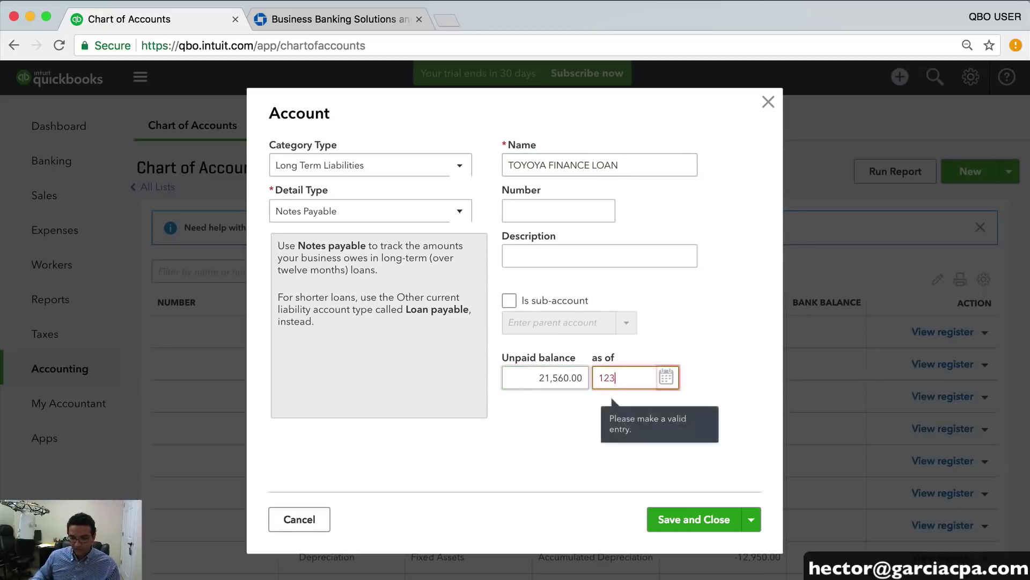
key("Tab")
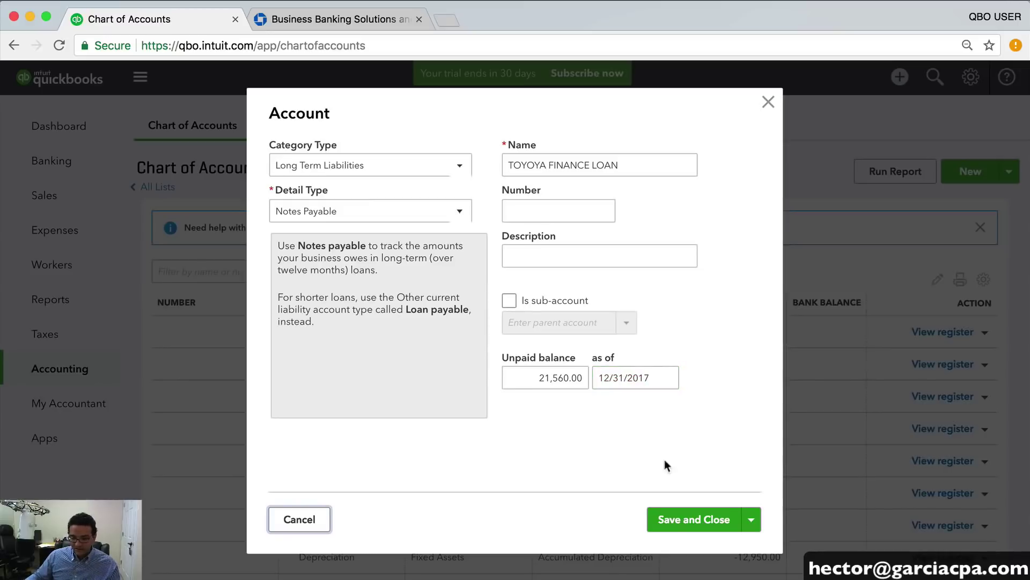
left_click(705, 523)
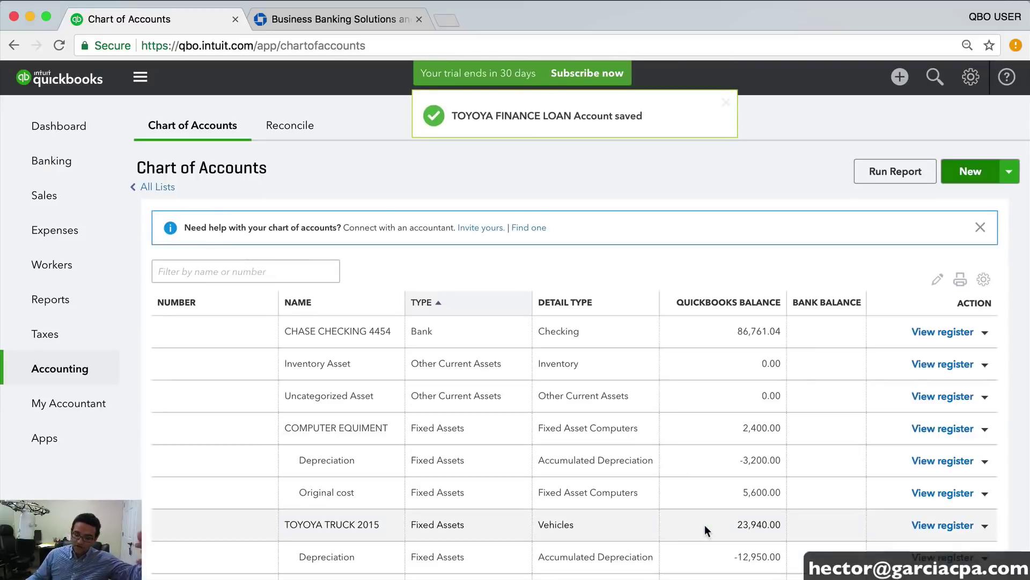
Run the Balance Sheet report from the recommended reports
scroll(710, 507, "down", 2)
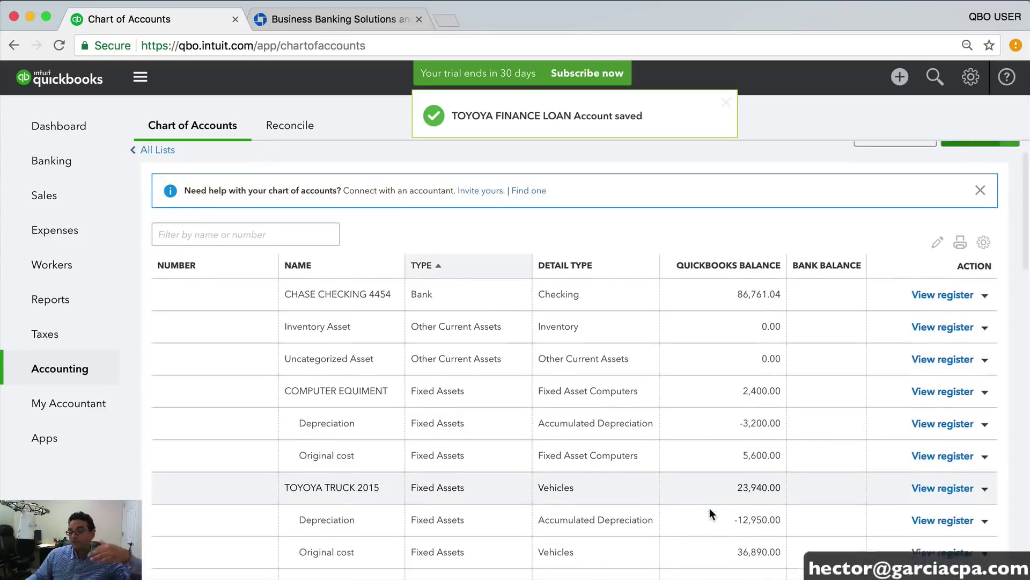
scroll(709, 507, "down", 8)
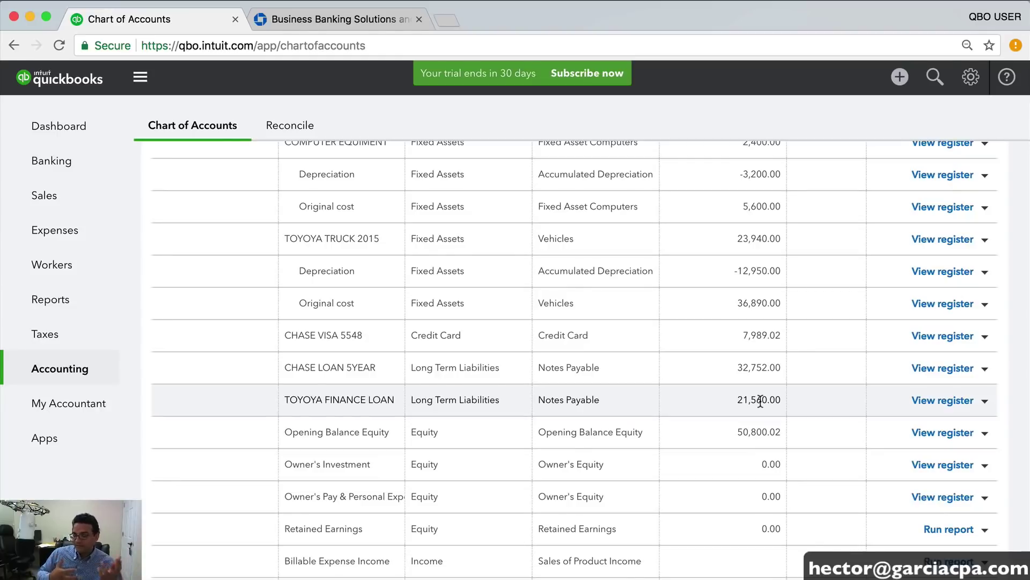
scroll(760, 400, "up", 1)
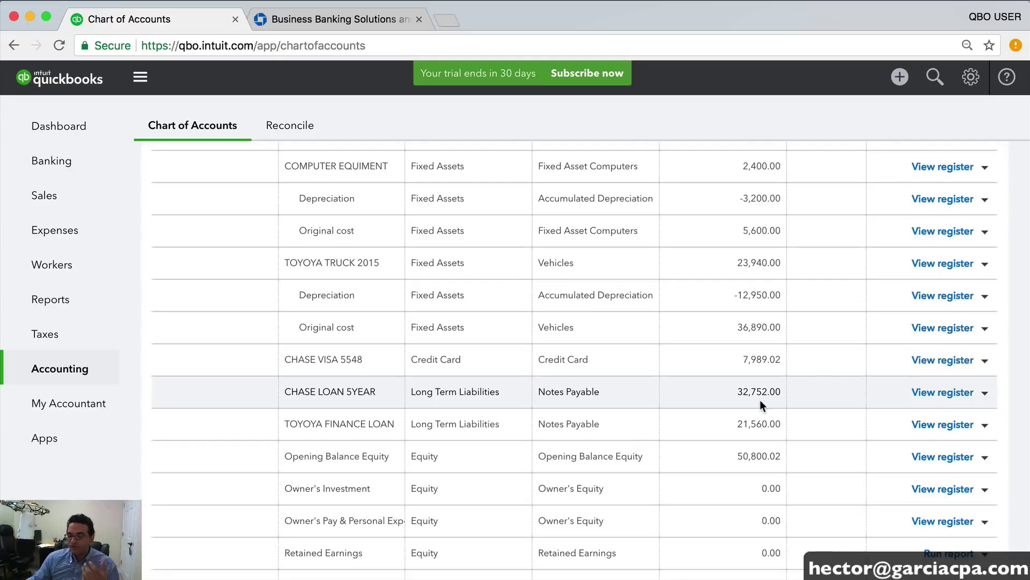
scroll(760, 400, "up", 5)
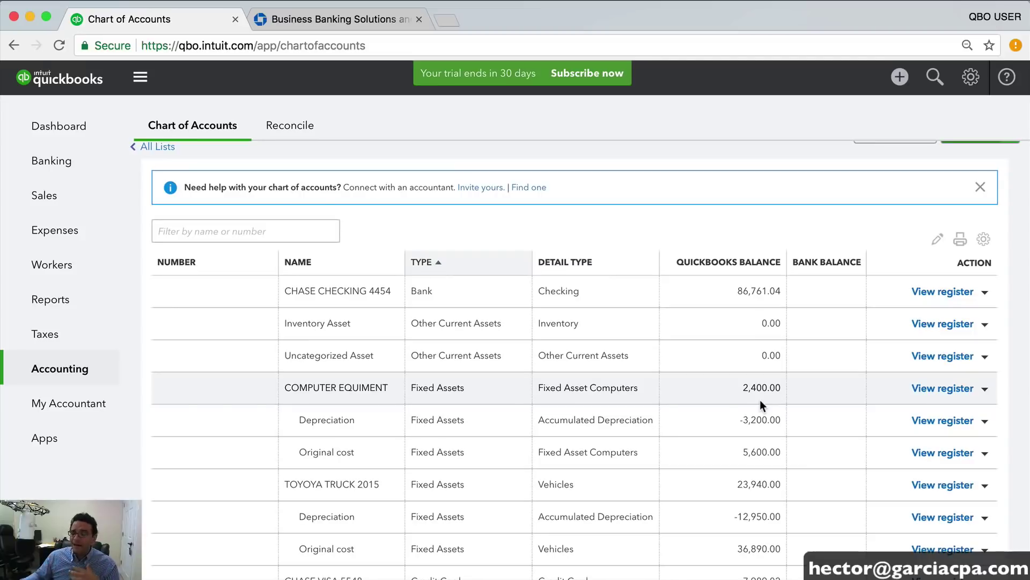
left_click(43, 304)
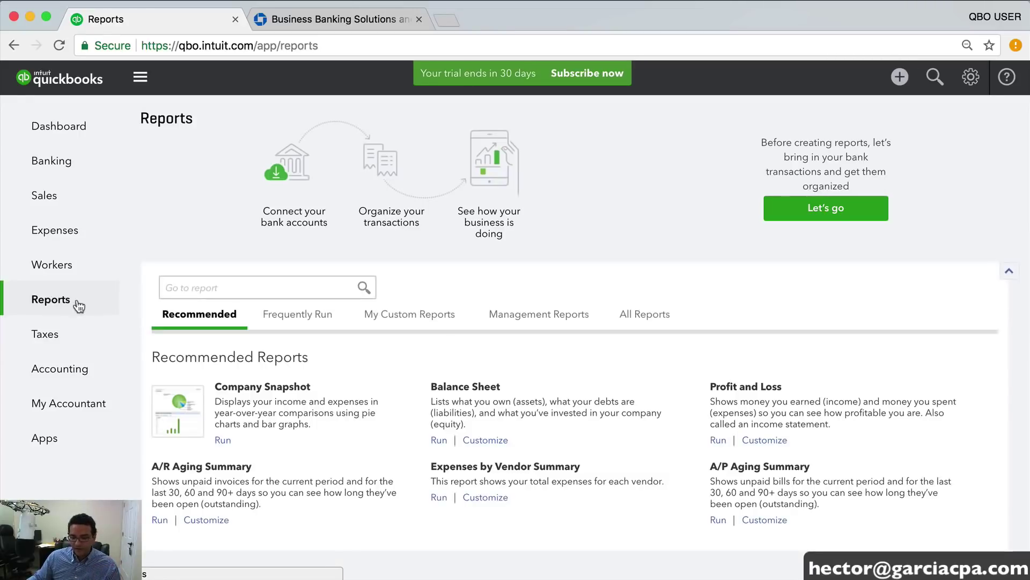
left_click(438, 441)
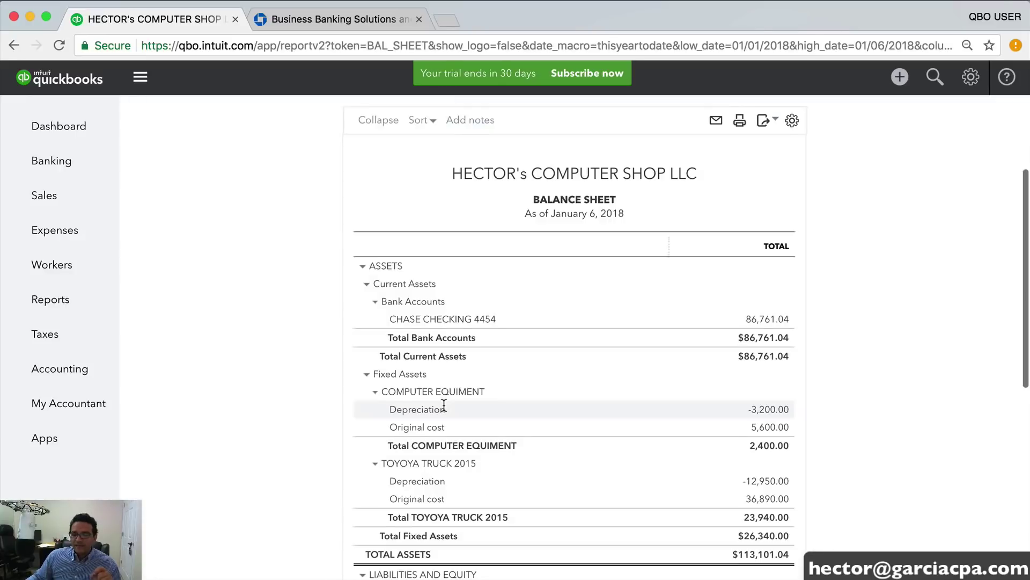
Change the balance sheet's report period to Last Year and rerun the report to review the account balances
left_click(185, 149)
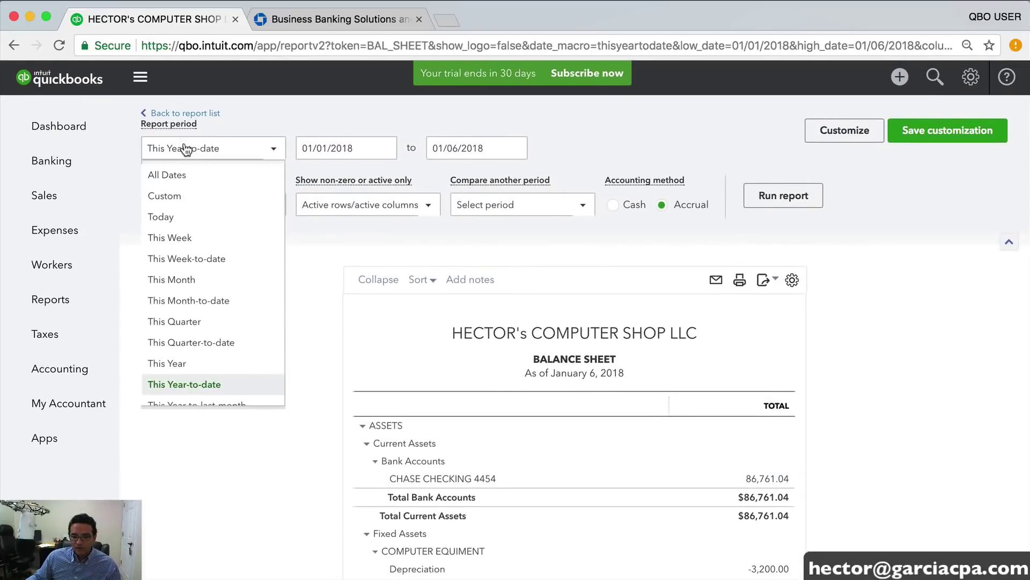
scroll(223, 265, "down", 3)
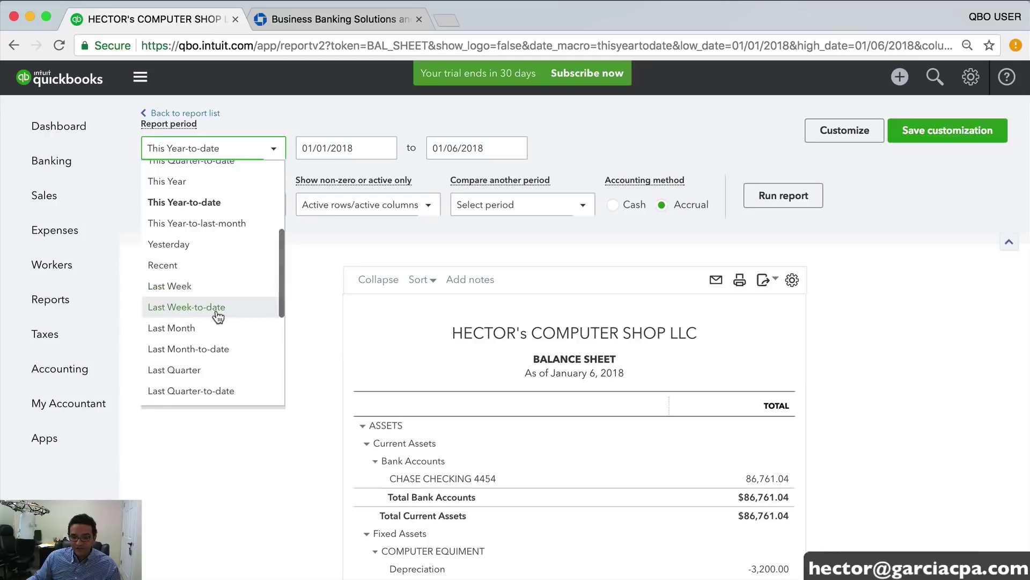
scroll(213, 313, "down", 2)
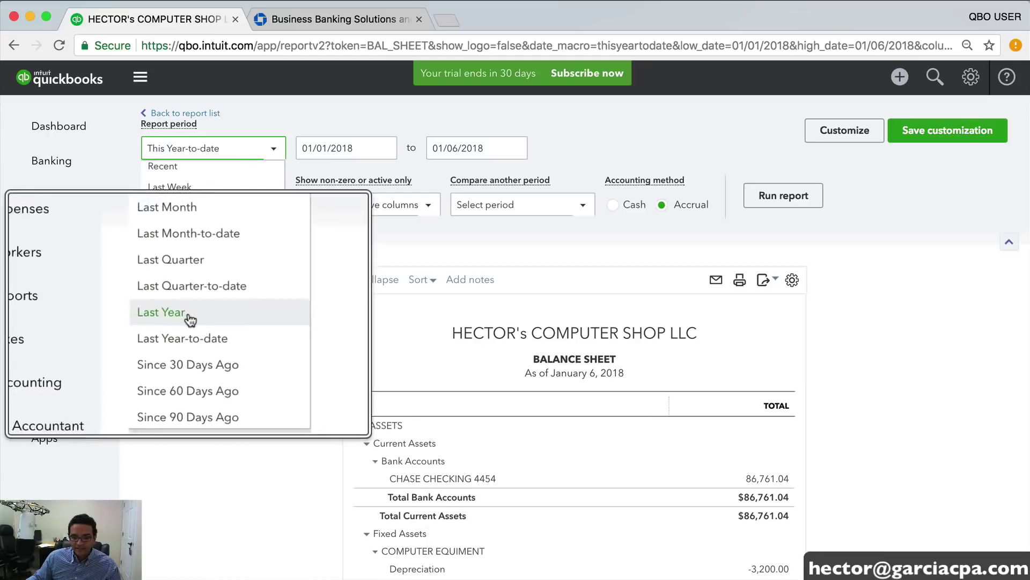
left_click(189, 316)
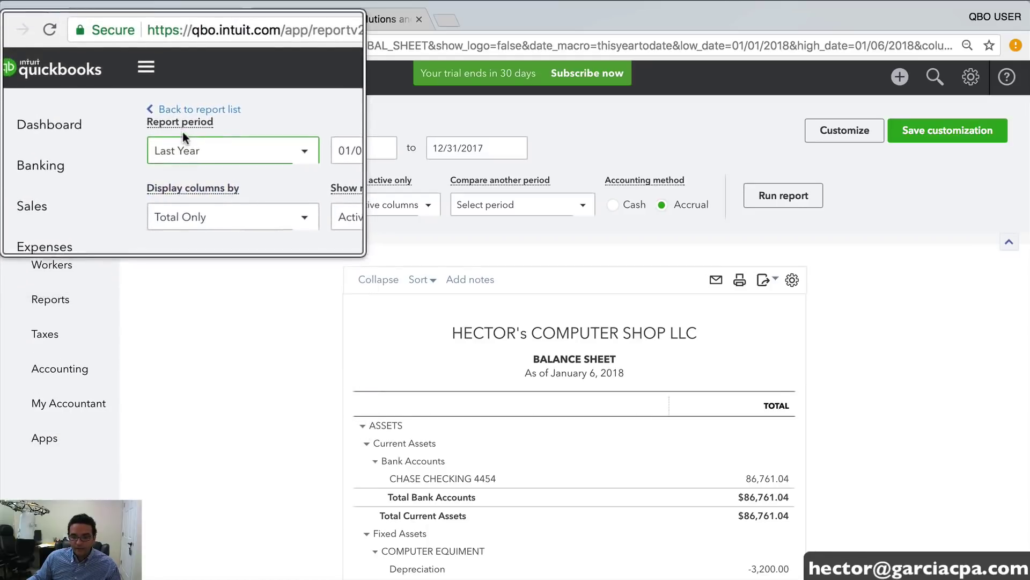
left_click(806, 212)
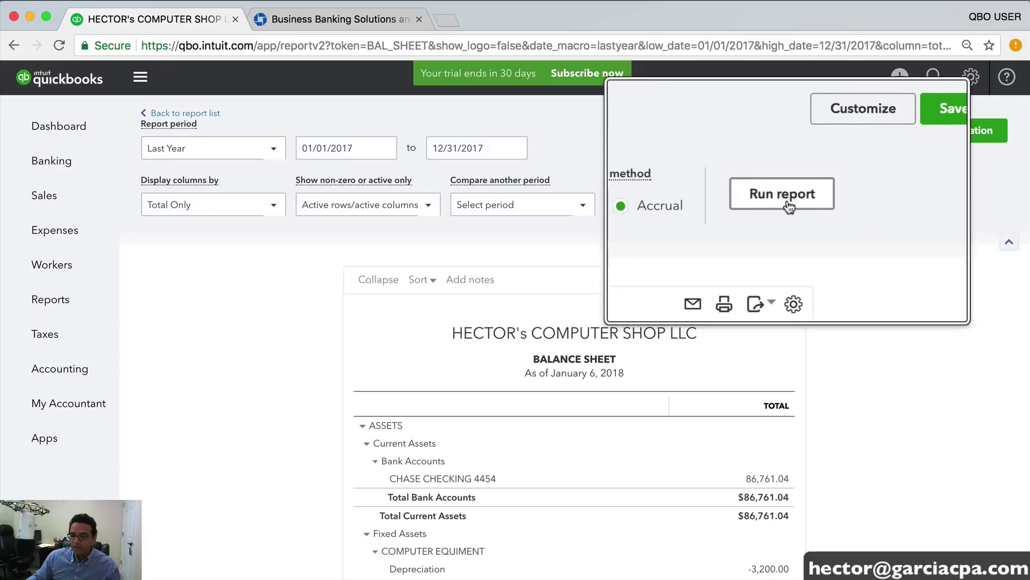
scroll(852, 368, "down", 5)
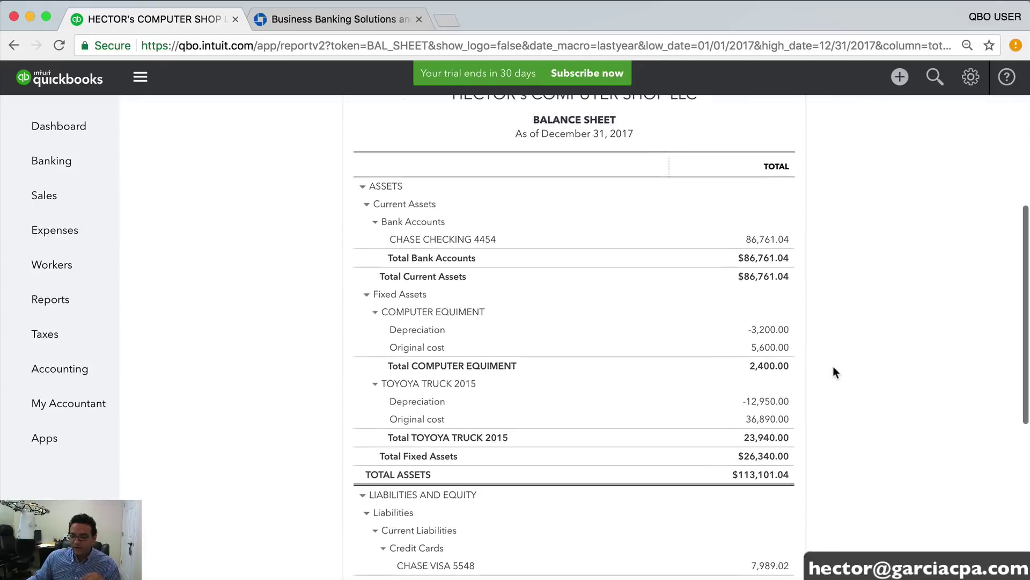
scroll(834, 370, "up", 1)
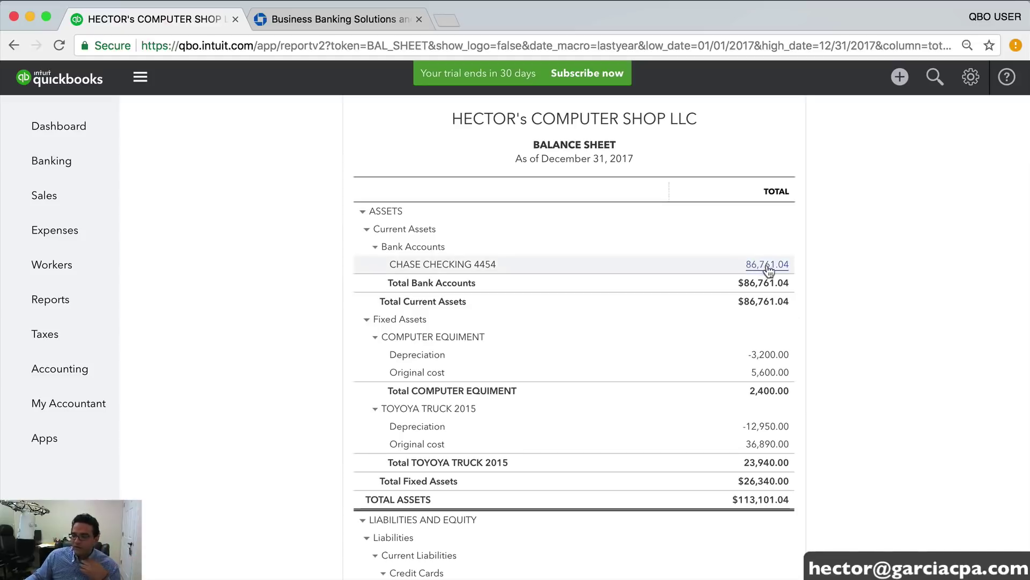
Review the assets, liabilities and equity sections of the December 31, 2017 balance sheet
scroll(754, 395, "down", 2)
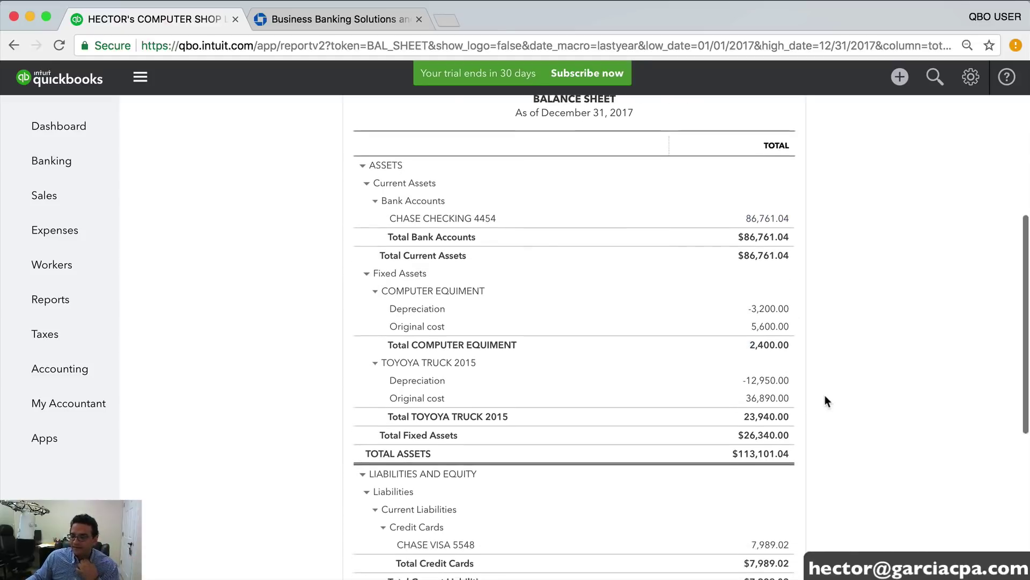
scroll(849, 421, "down", 5)
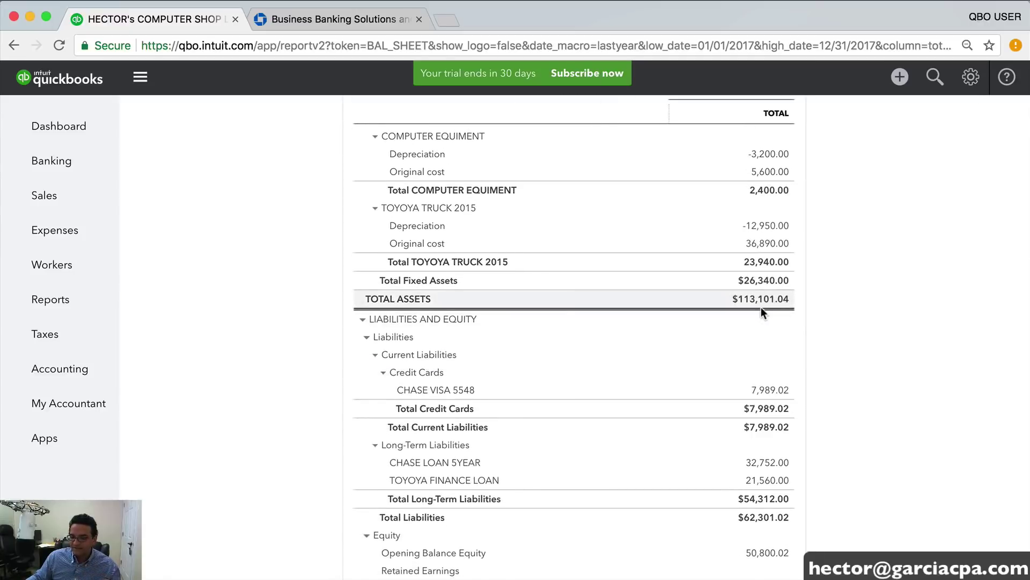
scroll(813, 377, "down", 4)
scroll(814, 378, "down", 2)
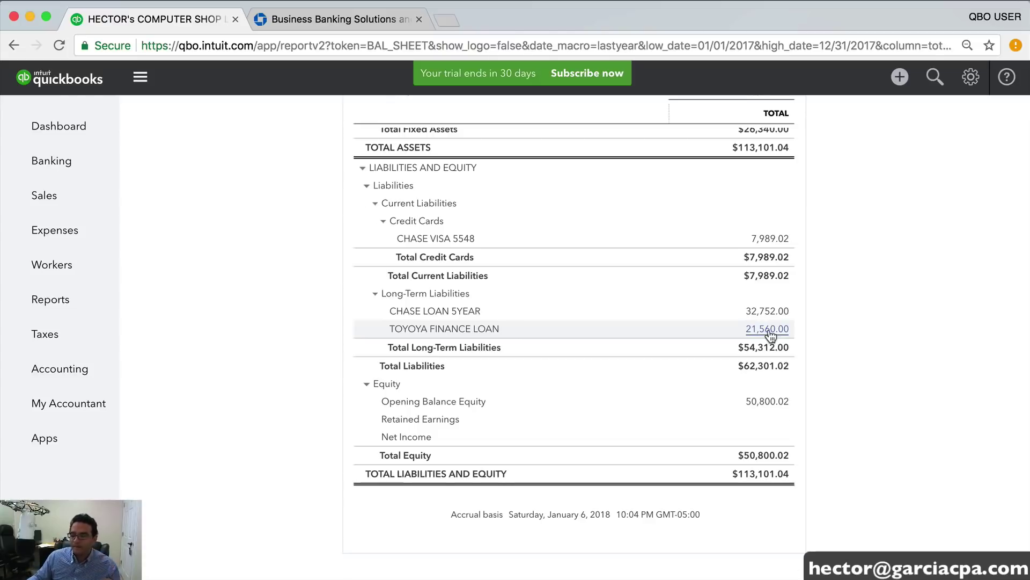
scroll(770, 332, "up", 10)
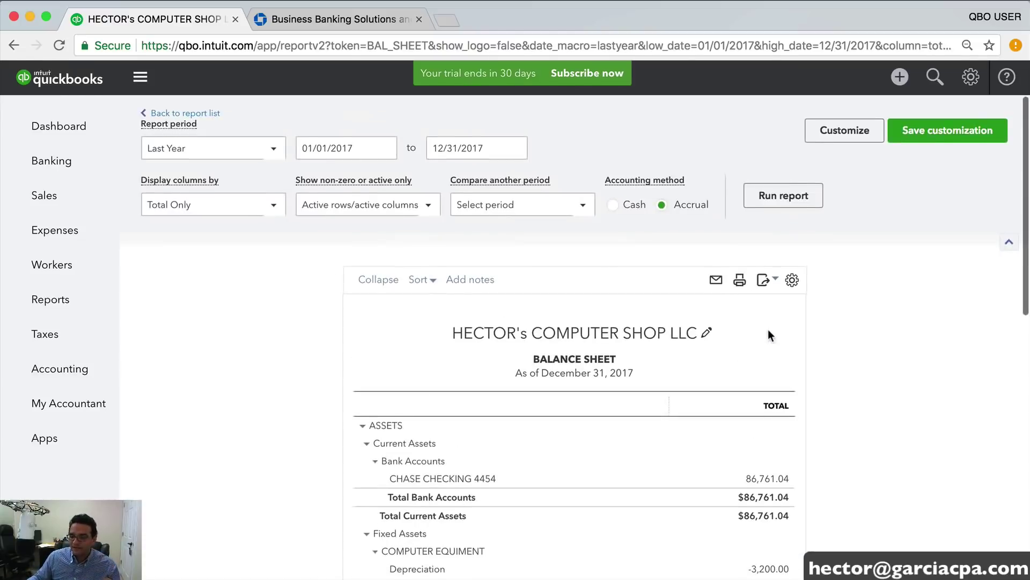
Open the chart of accounts and examine the Opening Balance Equity balance and the default income accounts
left_click(971, 77)
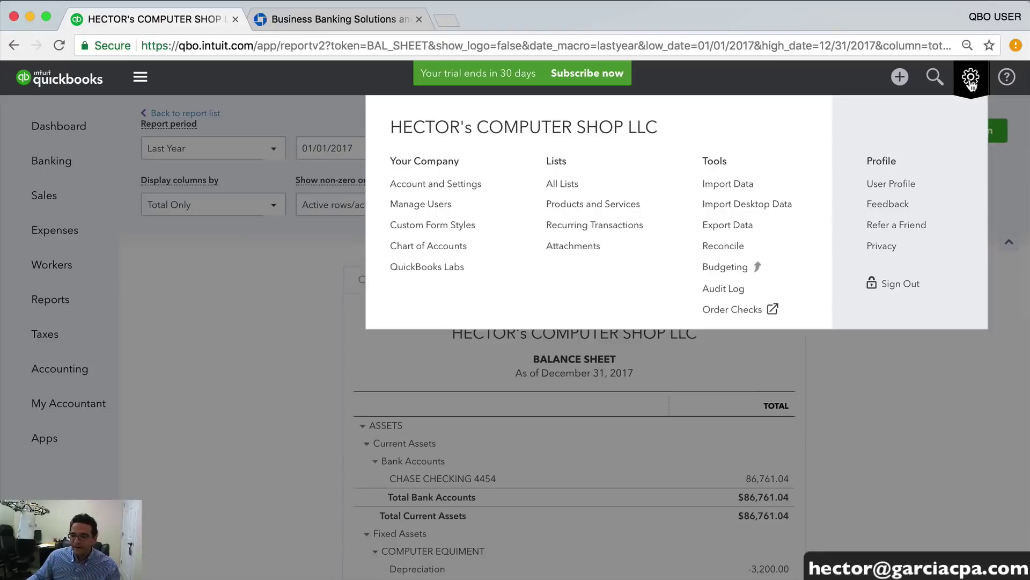
left_click(416, 247)
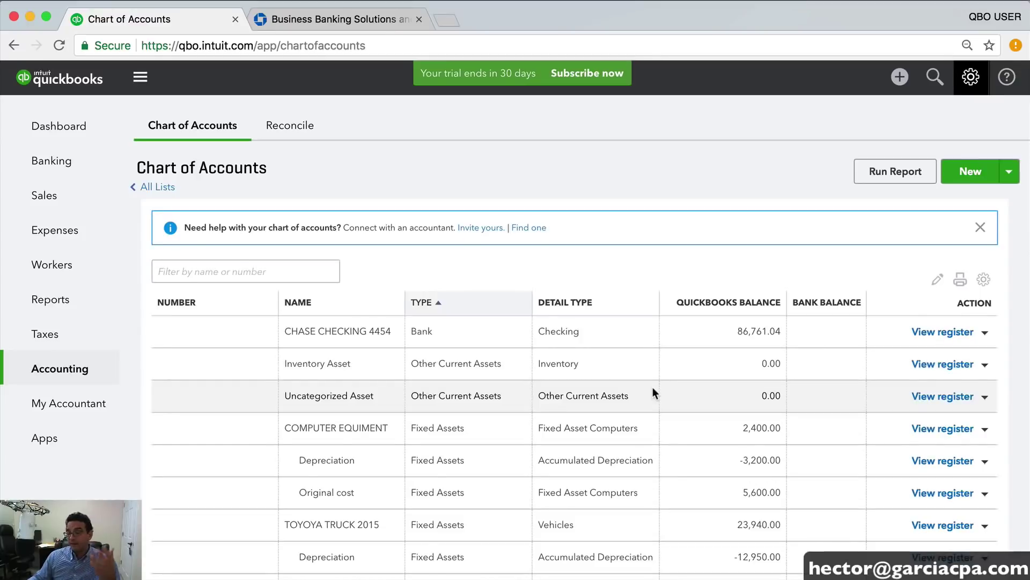
scroll(659, 382, "down", 8)
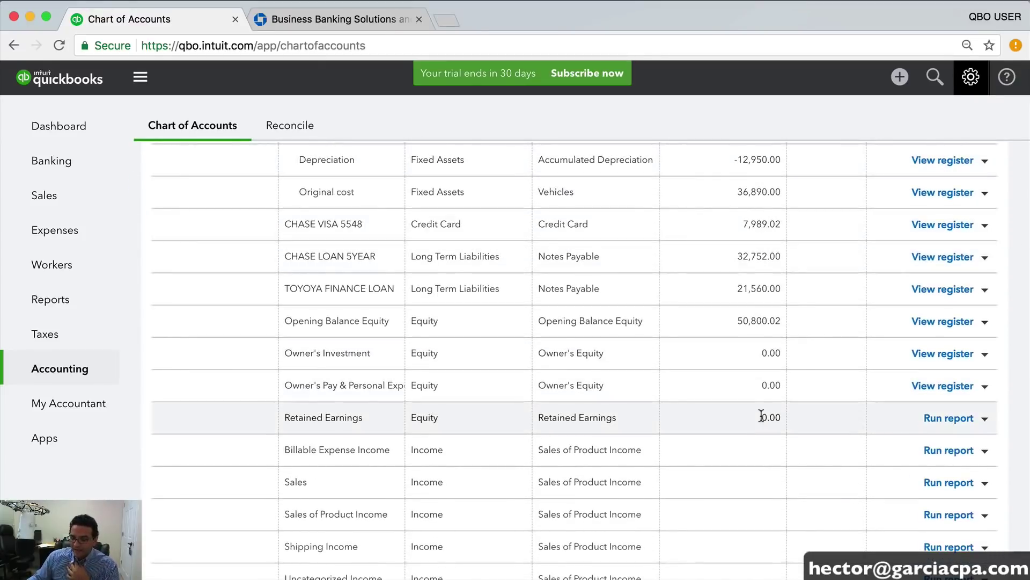
scroll(755, 411, "down", 1)
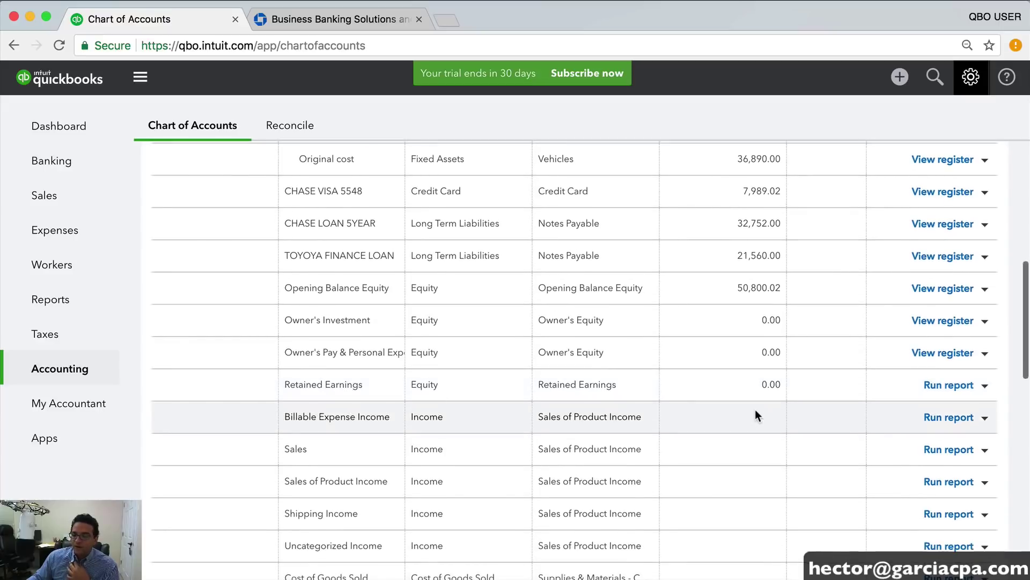
scroll(755, 416, "down", 1)
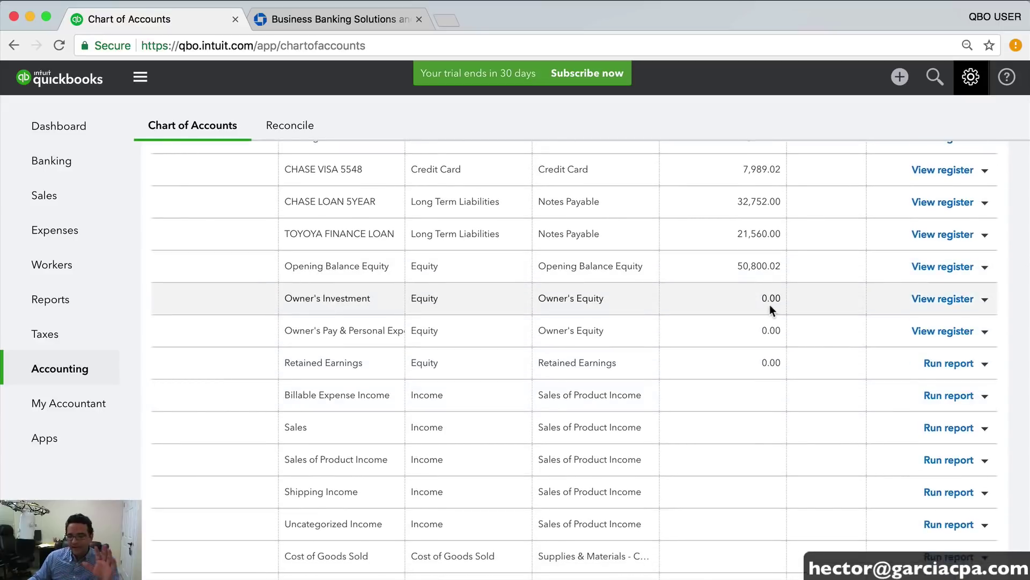
scroll(770, 306, "down", 1)
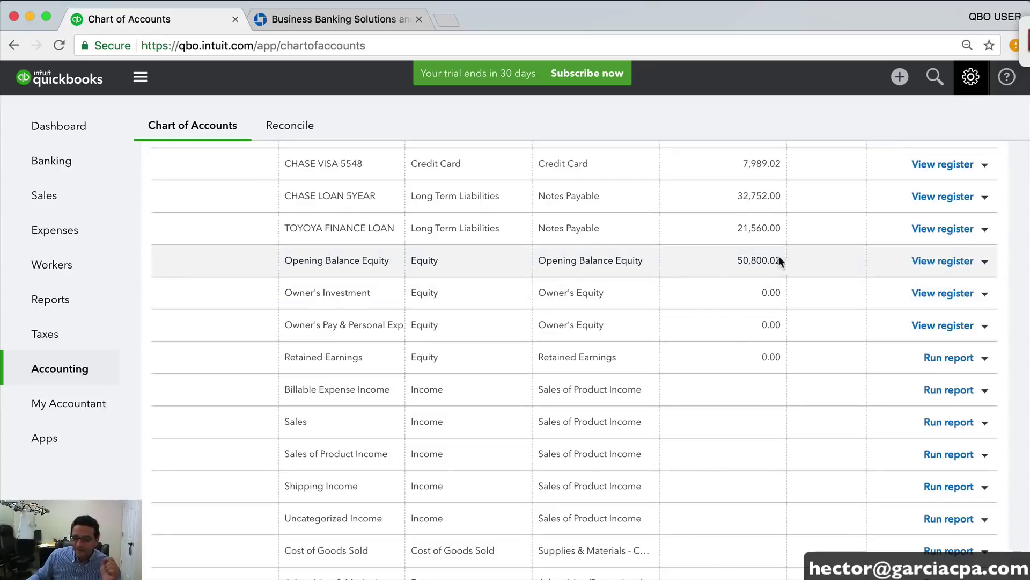
left_click_drag(734, 261, 766, 264)
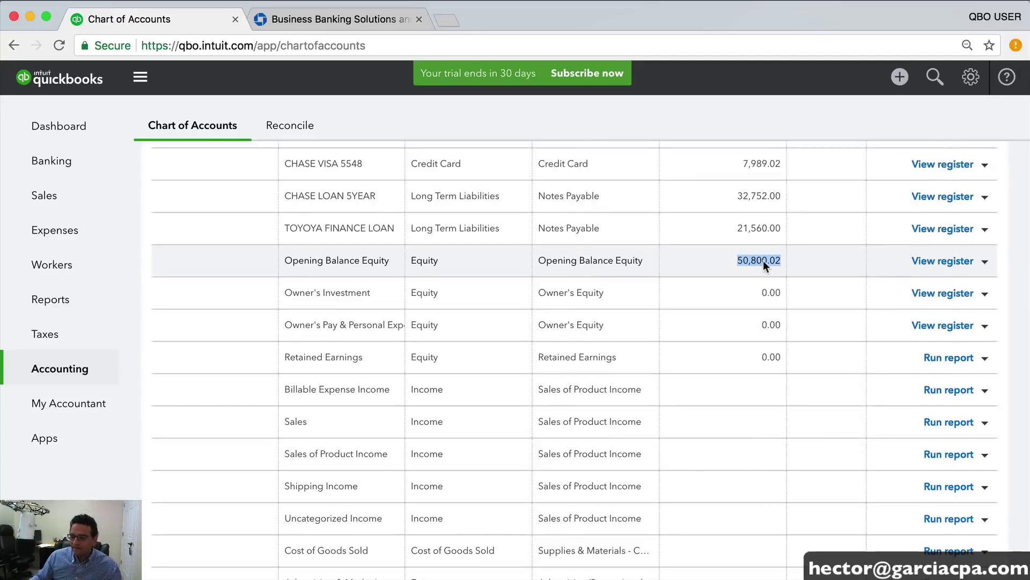
scroll(763, 259, "down", 1)
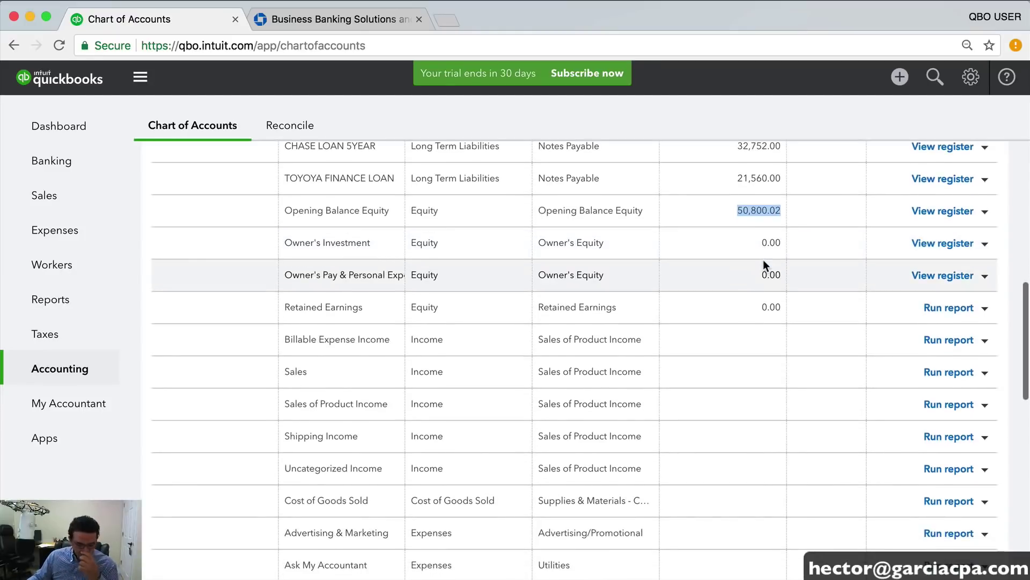
scroll(765, 263, "down", 1)
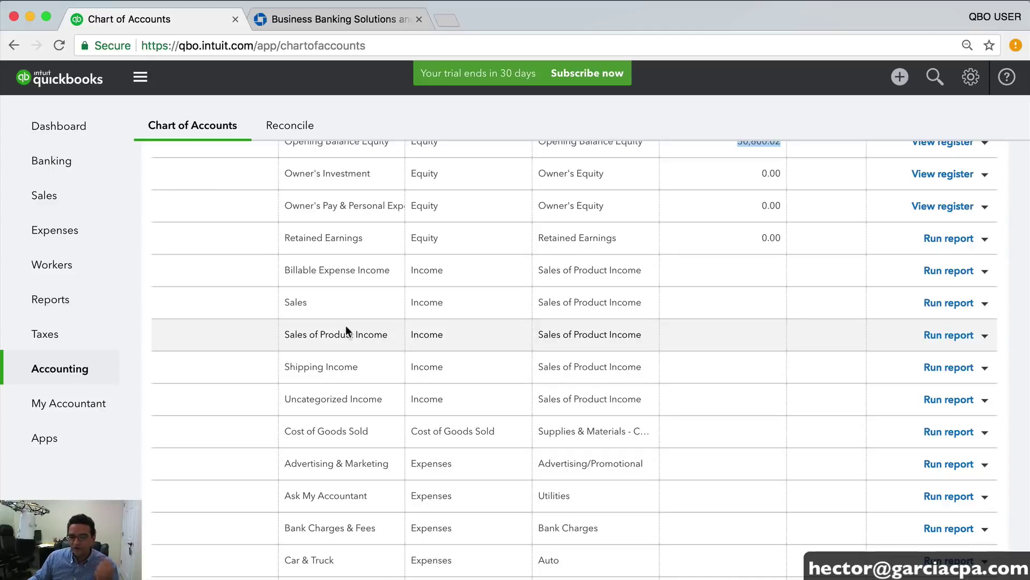
left_click(303, 270)
left_click_drag(302, 270, 478, 404)
left_click(643, 407)
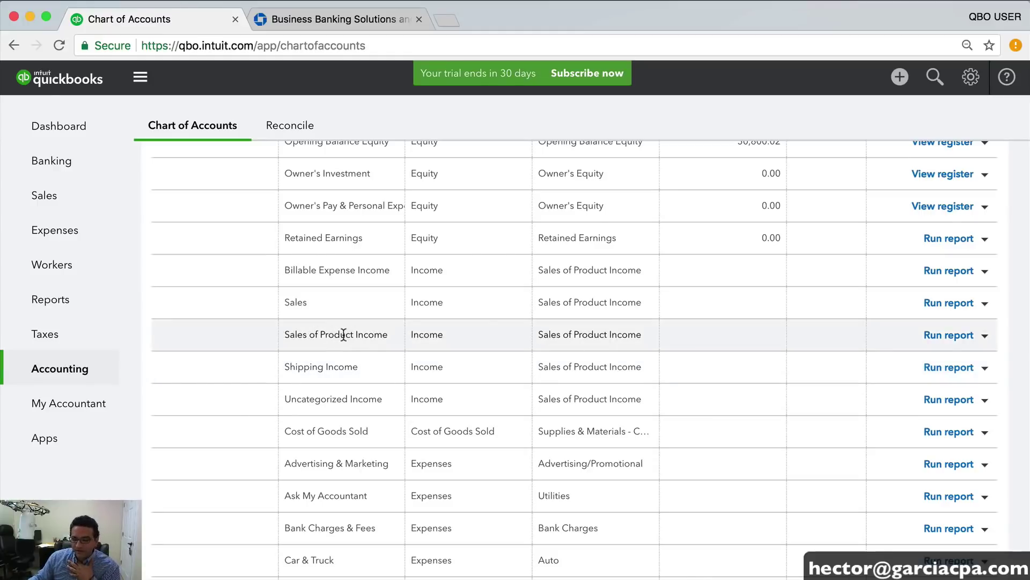
Delete the Sales of Product Income account from the chart of accounts and confirm the deletion
left_click(985, 335)
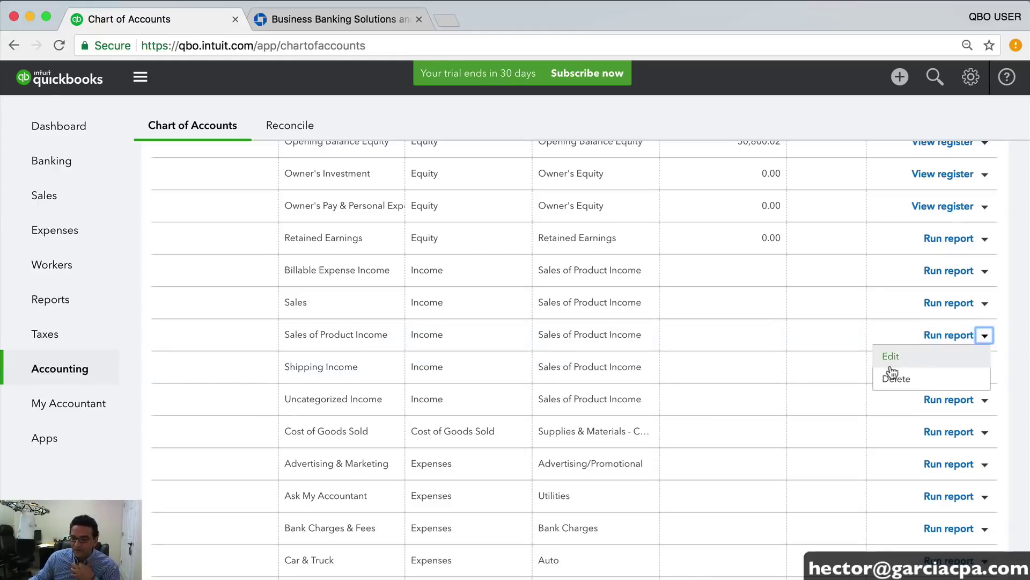
left_click(902, 380)
left_click(633, 364)
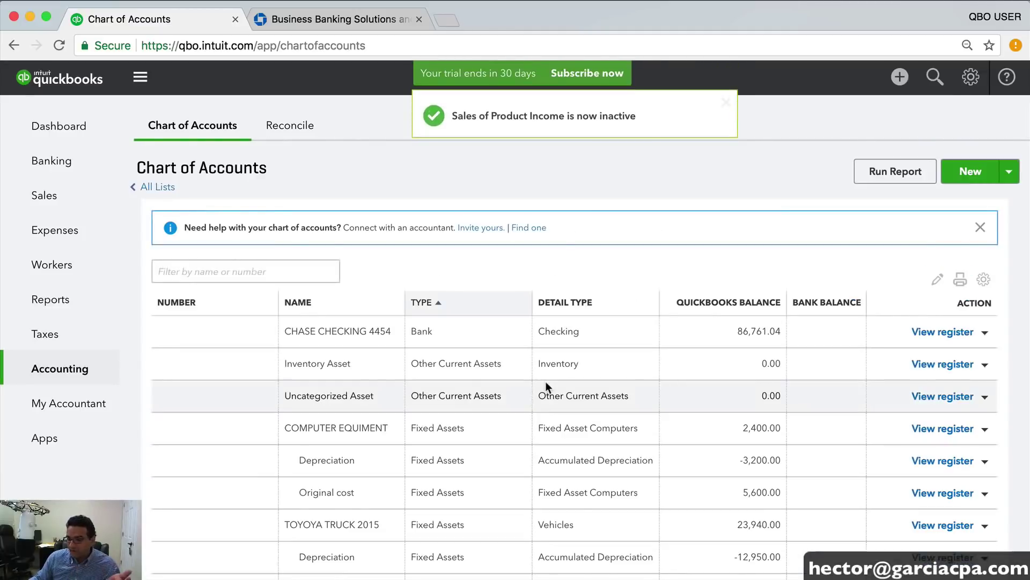
Try to delete the Shipping Income account from the chart of accounts
scroll(590, 407, "down", 10)
scroll(595, 404, "down", 1)
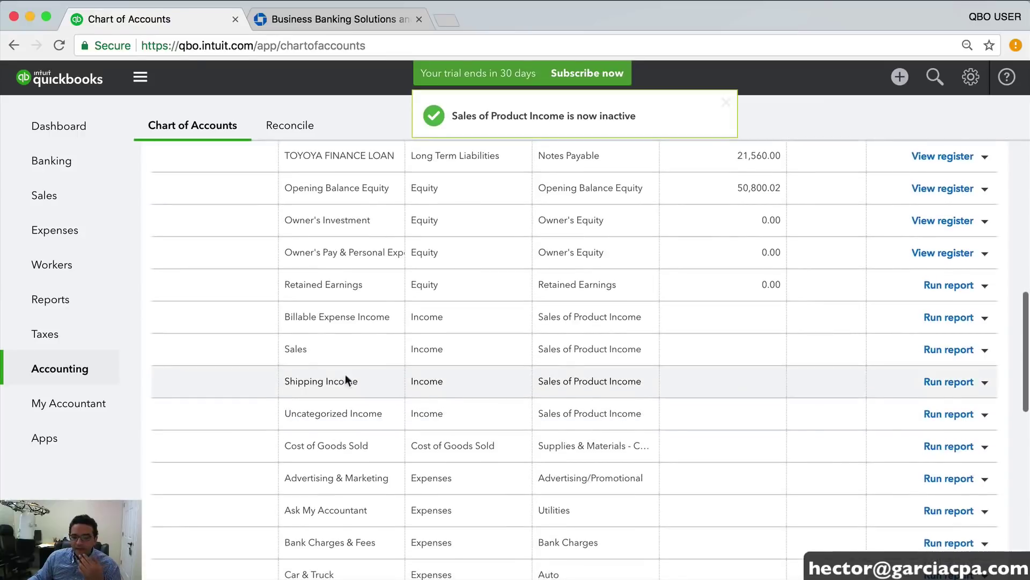
left_click(984, 383)
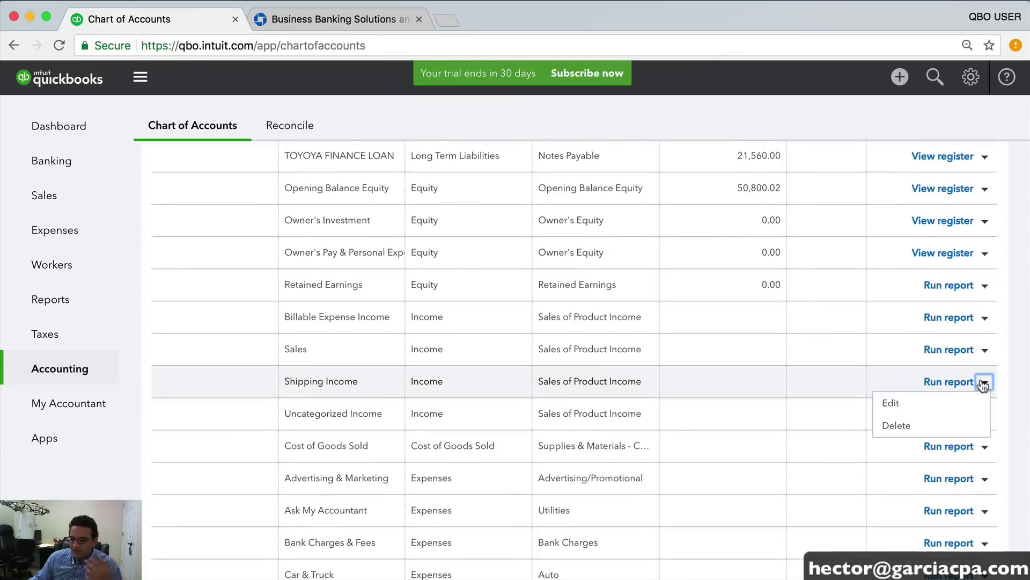
left_click(906, 428)
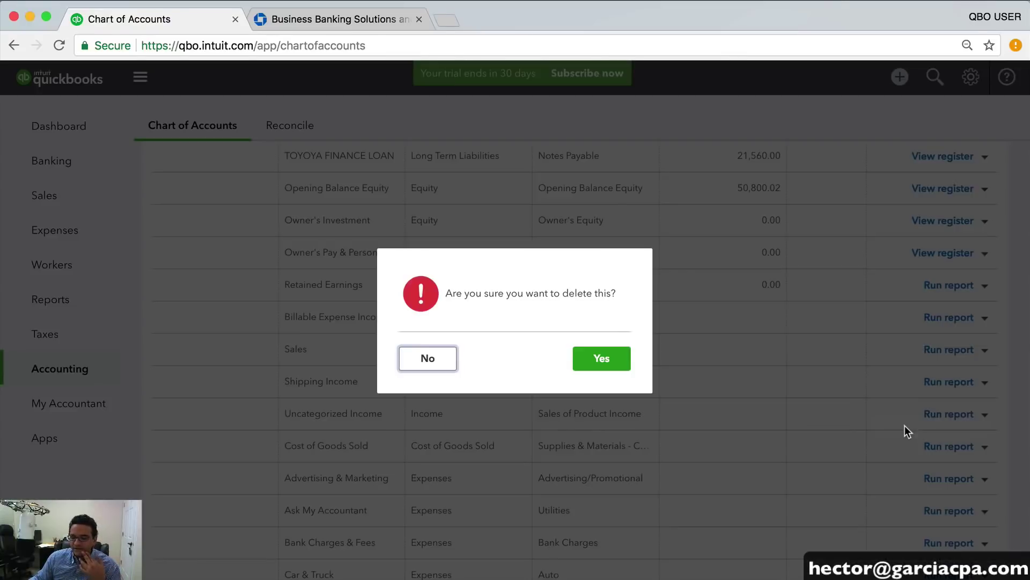
left_click(596, 360)
left_click(514, 367)
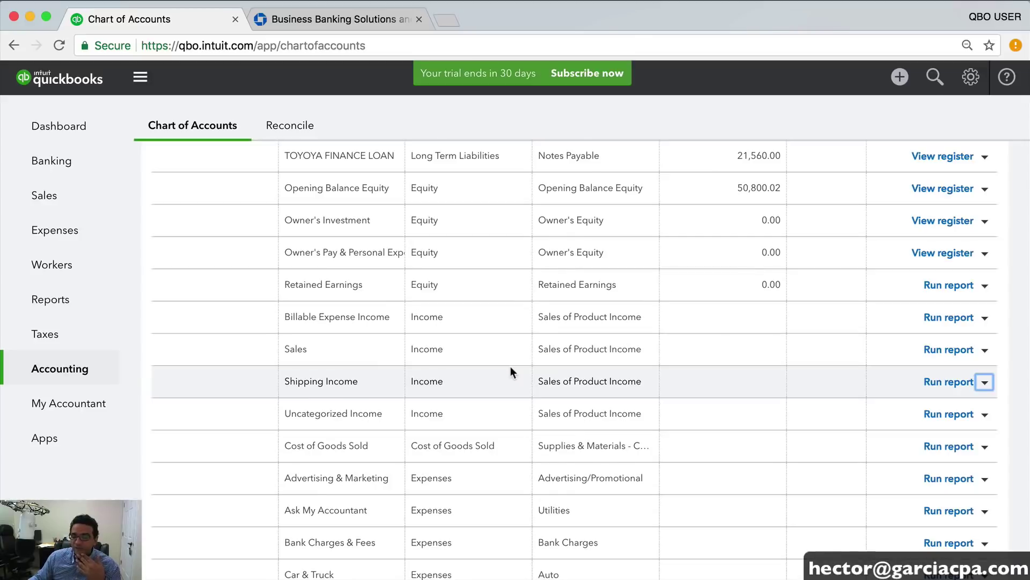
Try to delete the Uncategorized Income account from the chart of accounts
left_click(983, 415)
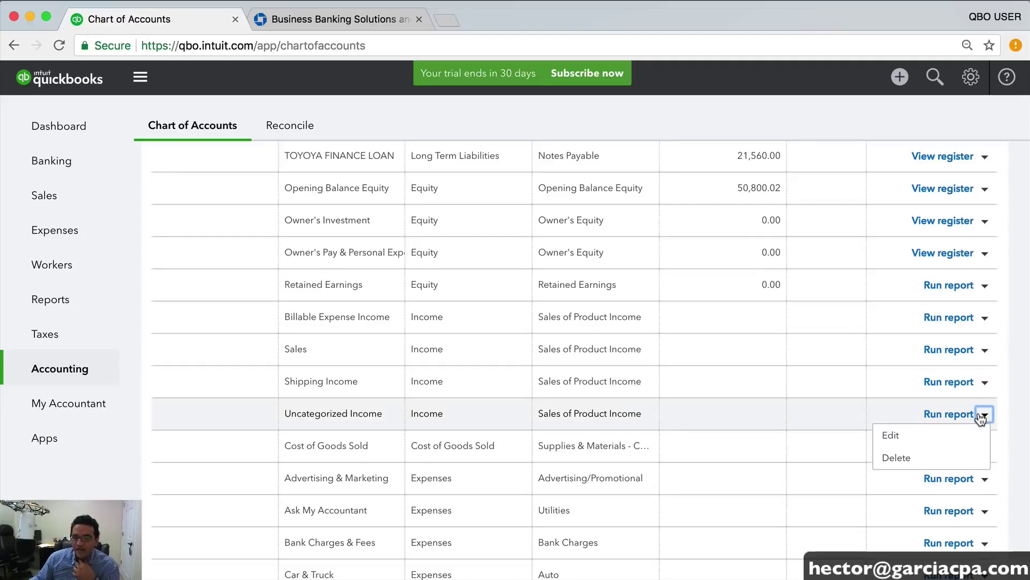
left_click(909, 460)
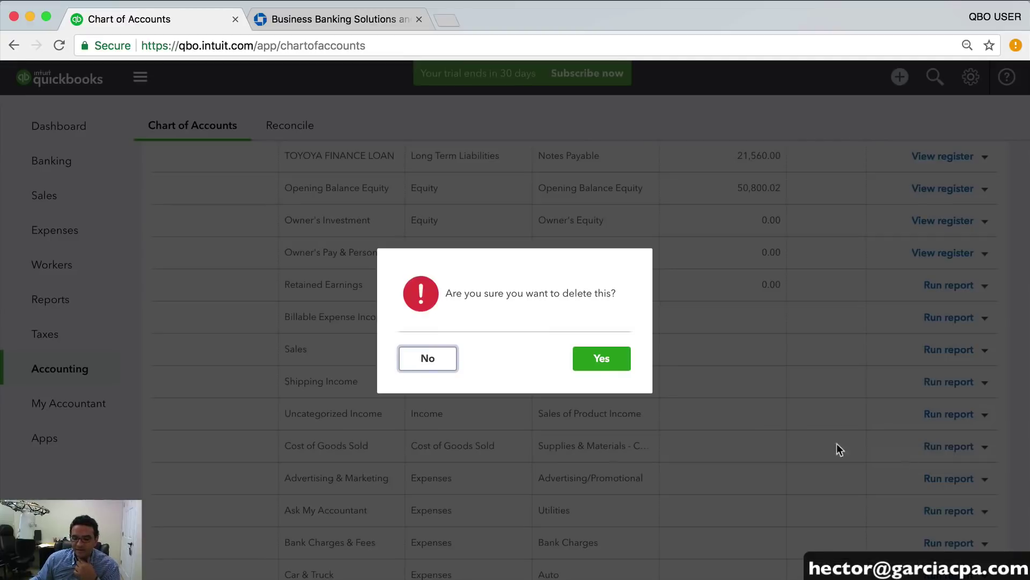
left_click(603, 359)
left_click(514, 369)
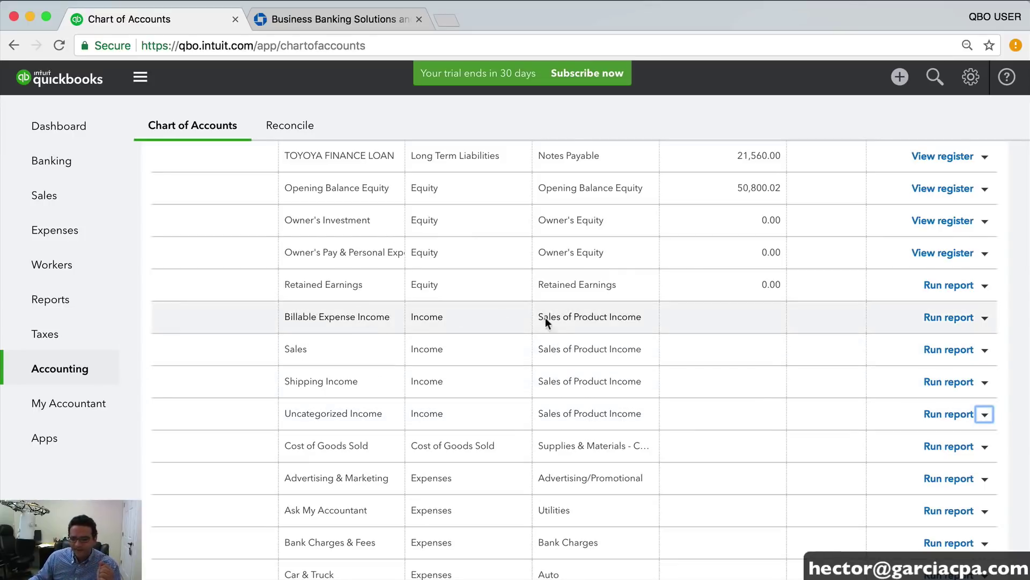
Delete the Billable Expense Income account from the chart of accounts and confirm the deletion
left_click(984, 318)
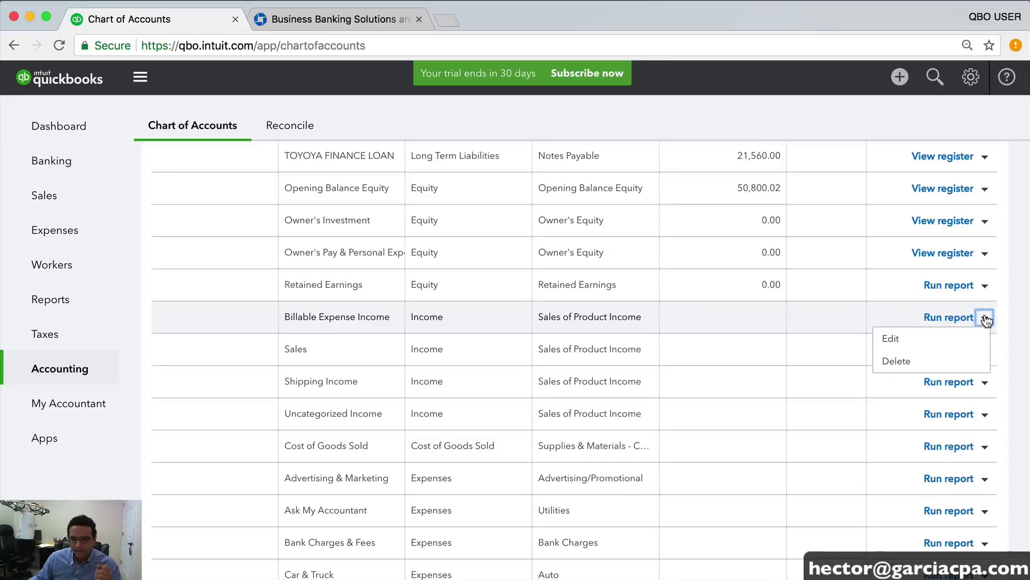
left_click(923, 360)
left_click(575, 358)
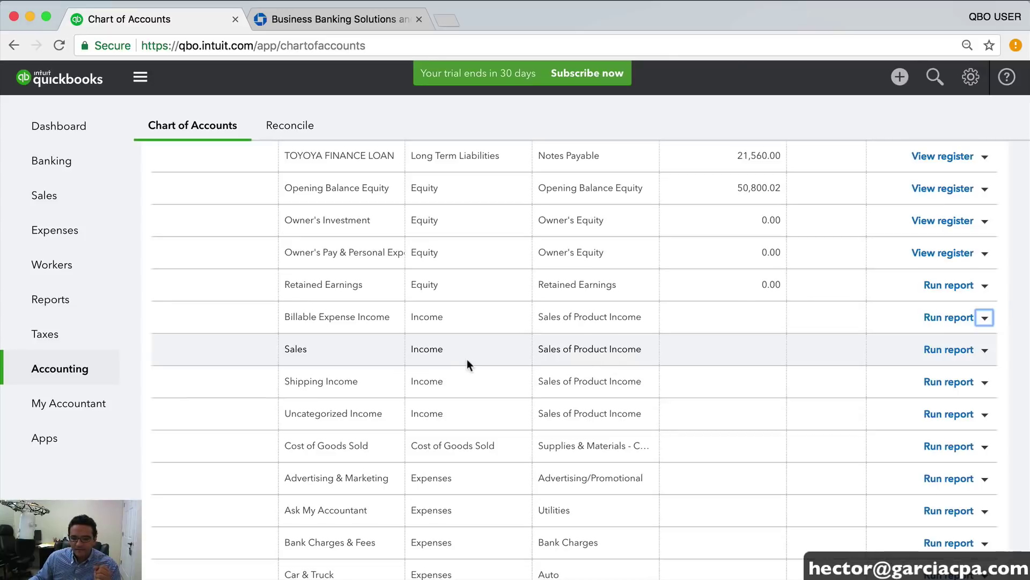
Rename the Sales income account to COMPUTERS SALES and save the account
scroll(653, 377, "down", 8)
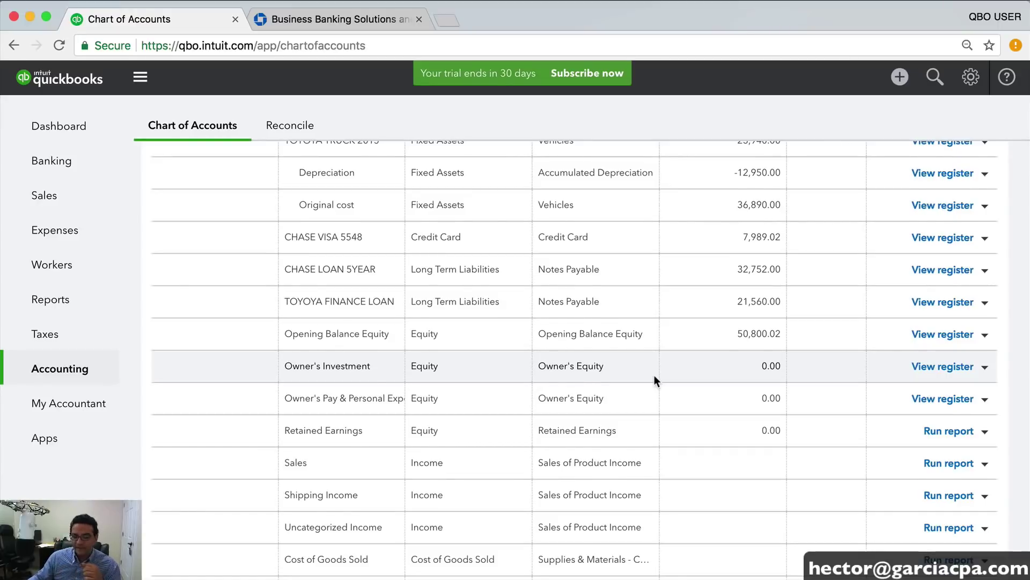
scroll(144, 395, "down", 3)
left_click_drag(295, 381, 402, 446)
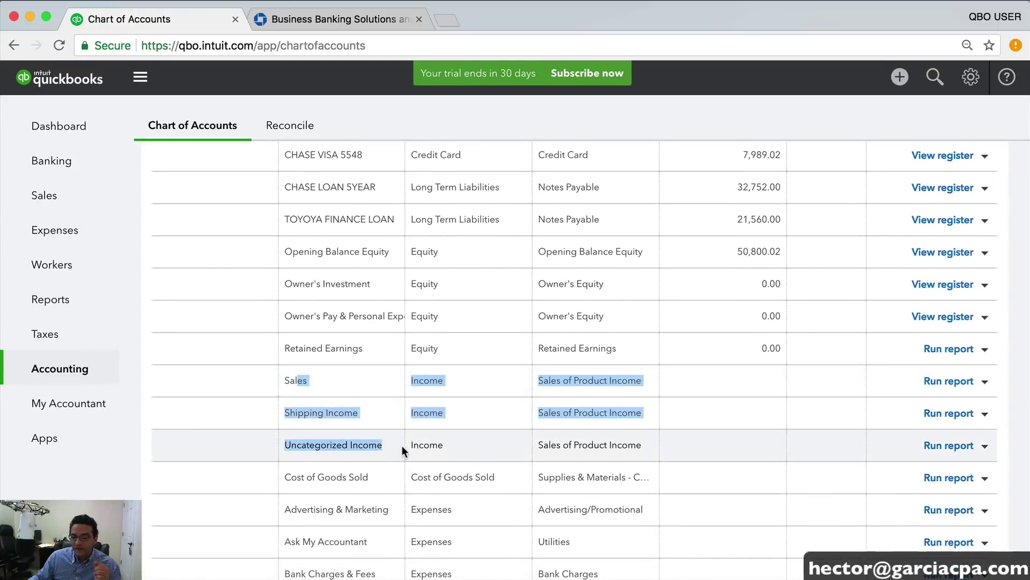
left_click(420, 449)
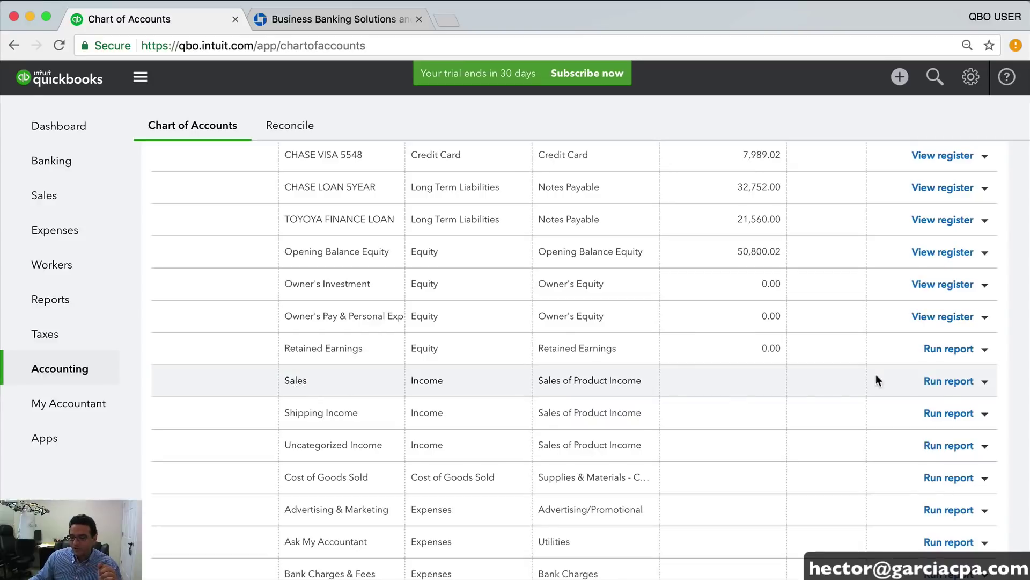
left_click(985, 381)
left_click(895, 404)
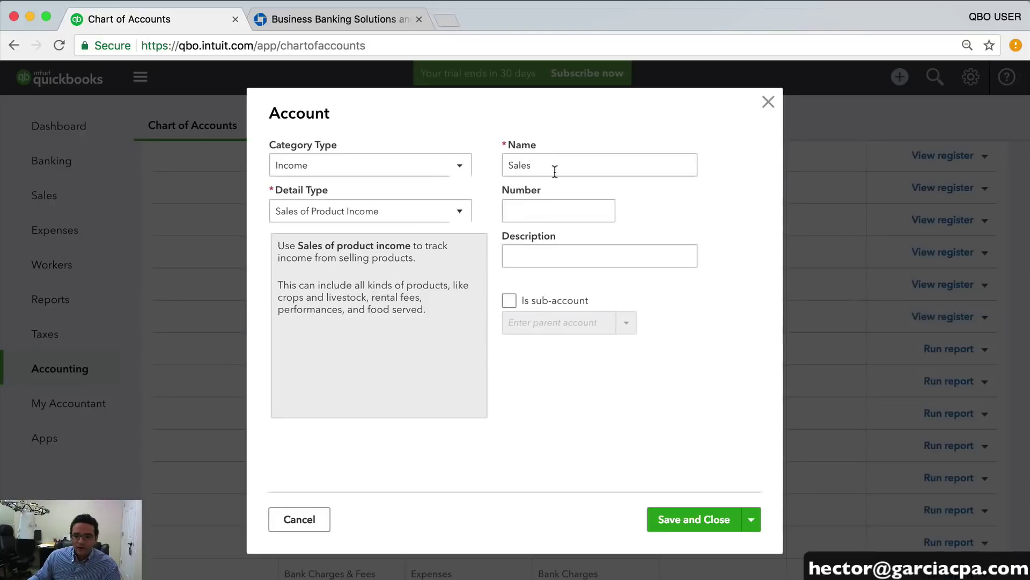
type("COMPUTERS SALES")
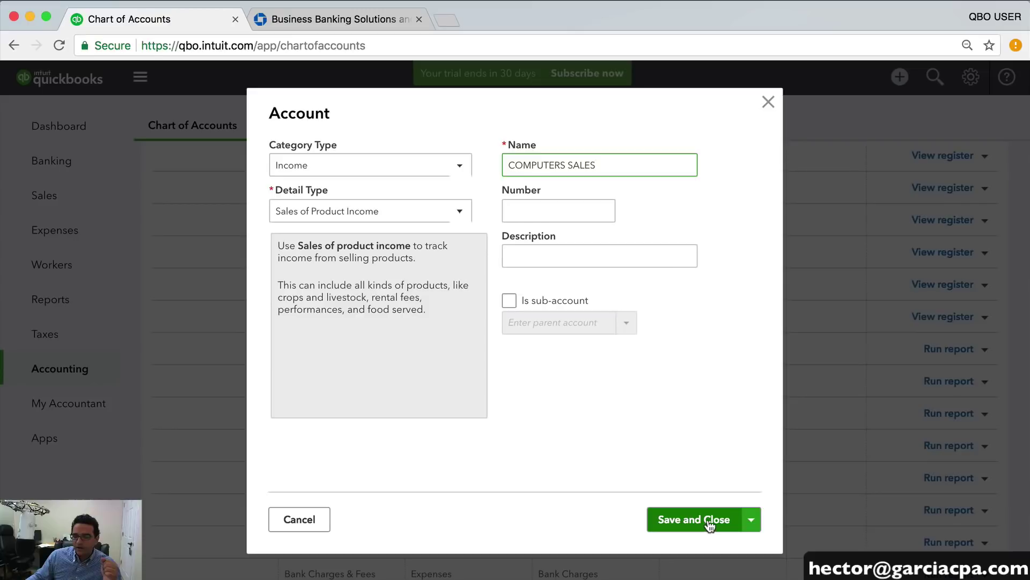
left_click(692, 516)
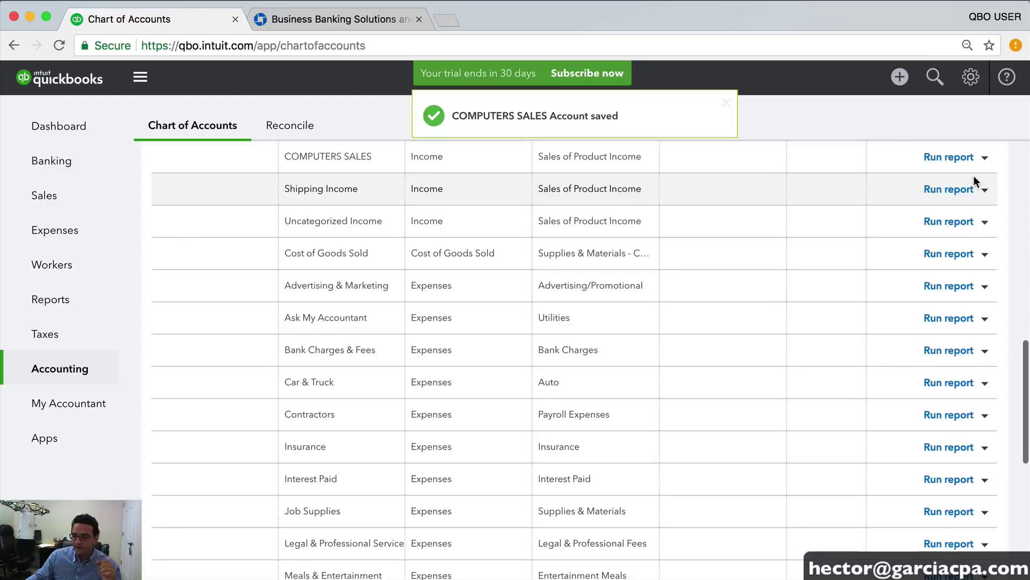
Start a new account in the chart of accounts with category type Income and detail type Service/Fee Income
scroll(970, 188, "up", 10)
scroll(968, 196, "up", 3)
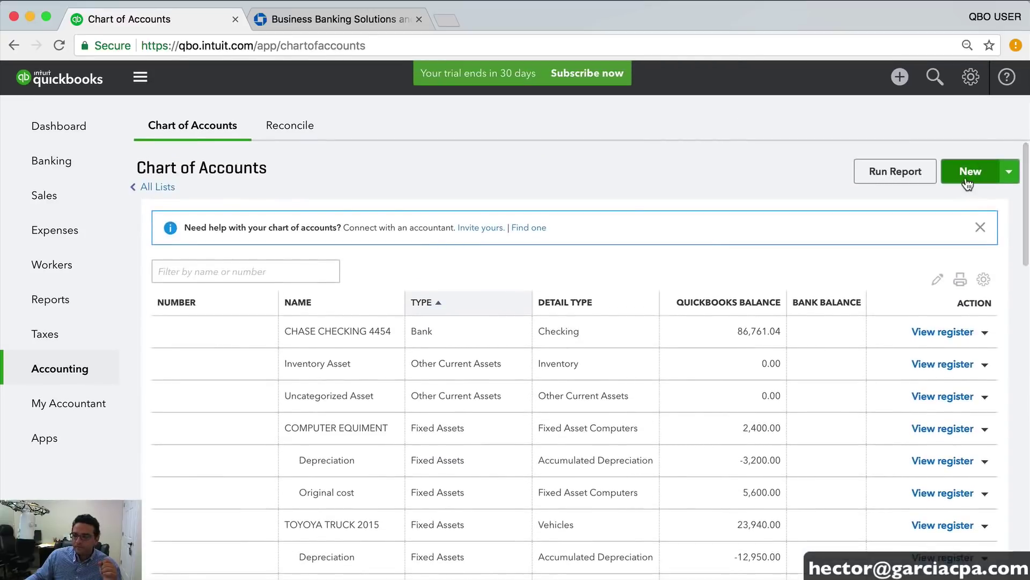
left_click(968, 176)
left_click(308, 167)
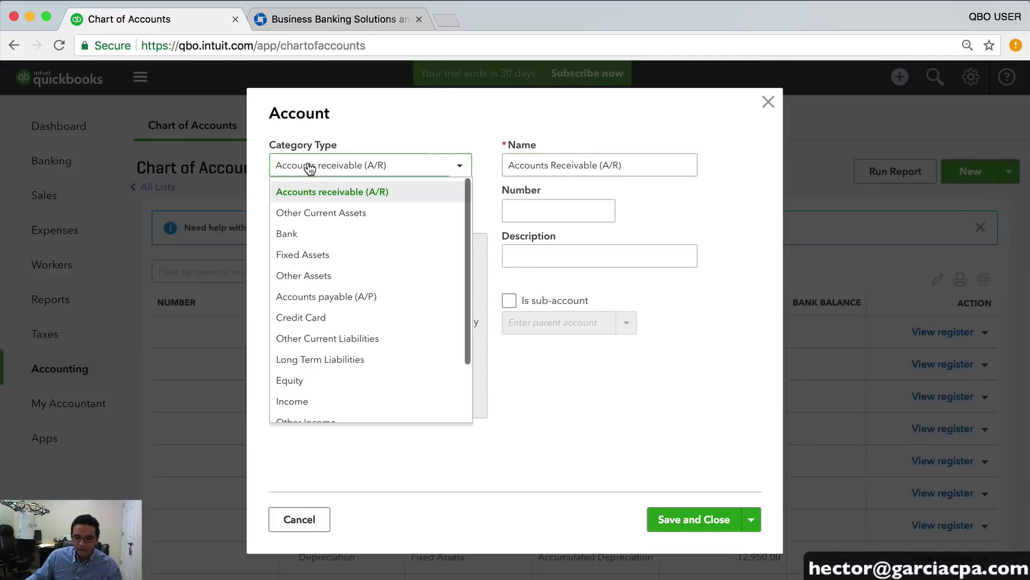
scroll(339, 361, "down", 1)
scroll(338, 360, "down", 1)
left_click(301, 346)
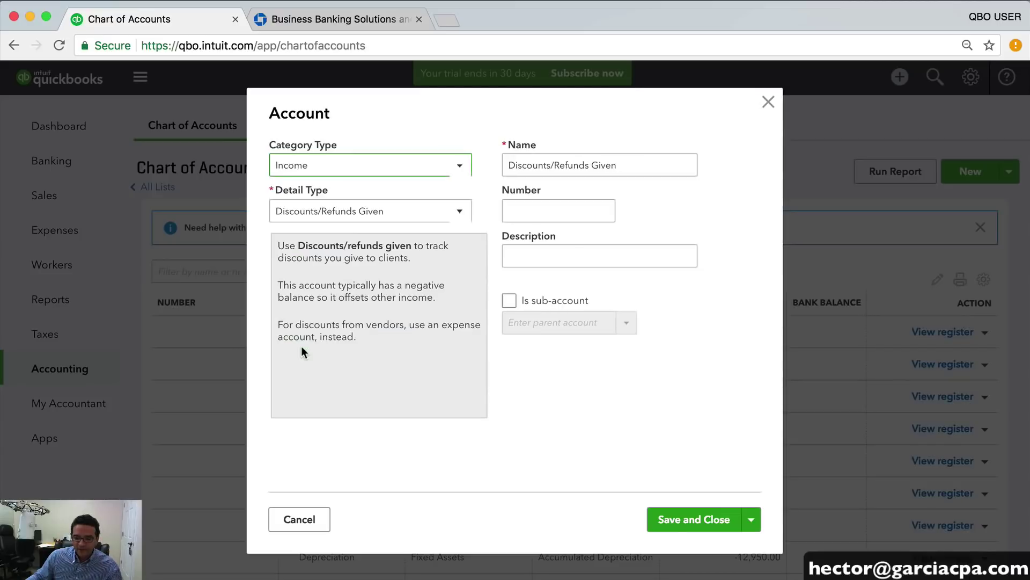
left_click(315, 211)
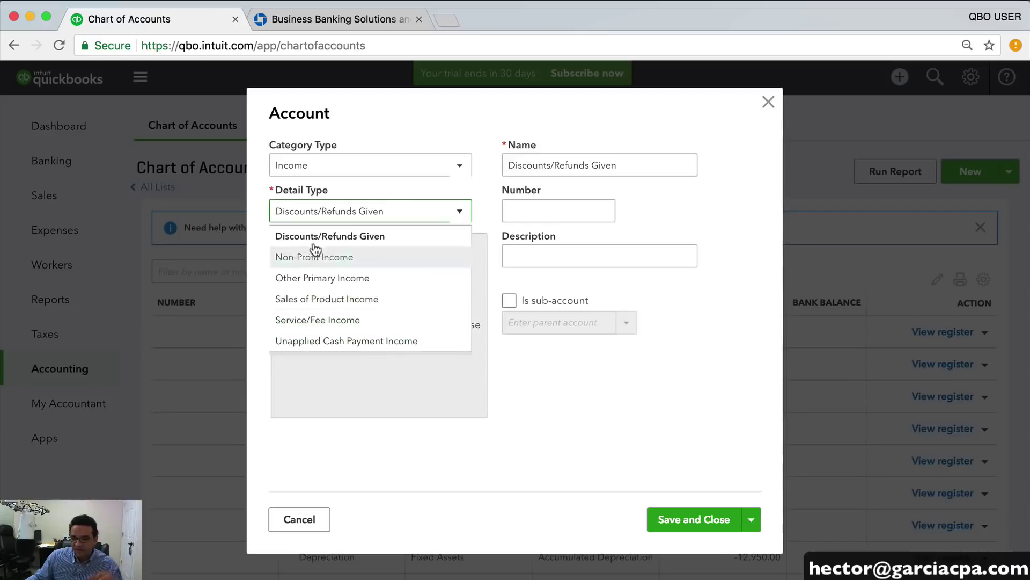
left_click(325, 320)
left_click(315, 211)
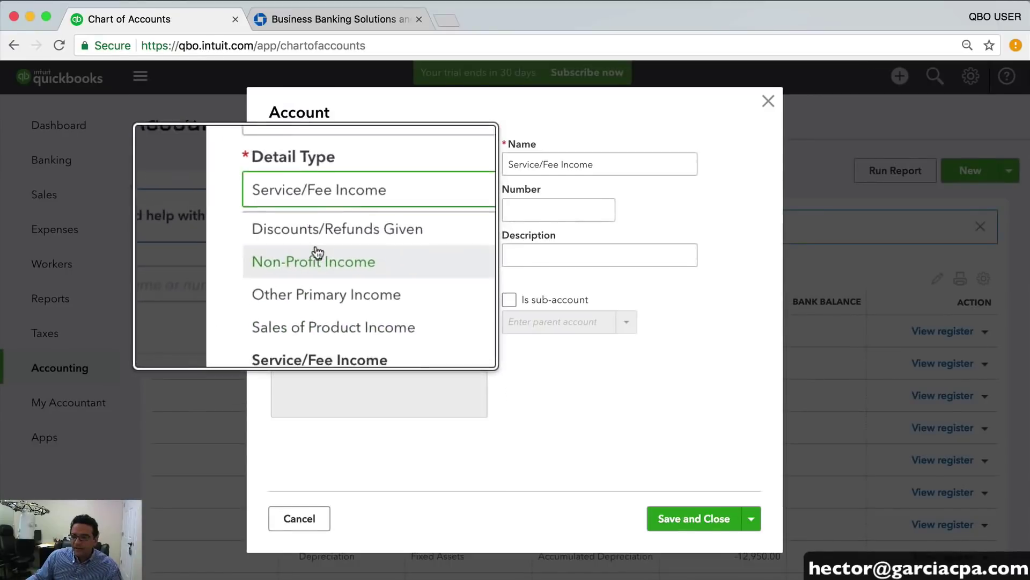
left_click(293, 211)
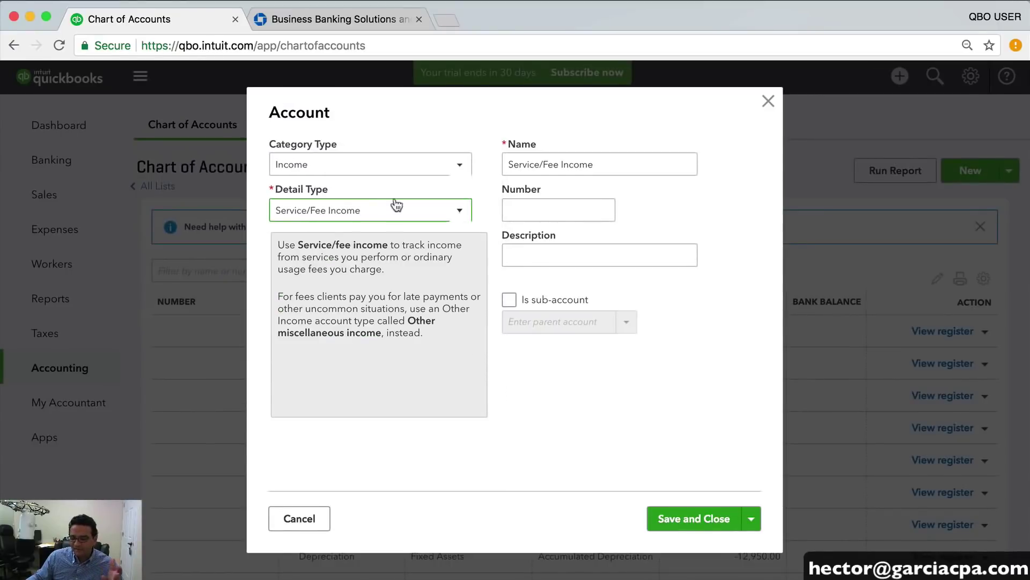
Name the new service income account TRAINING INCOME and save it
triple_click(618, 170)
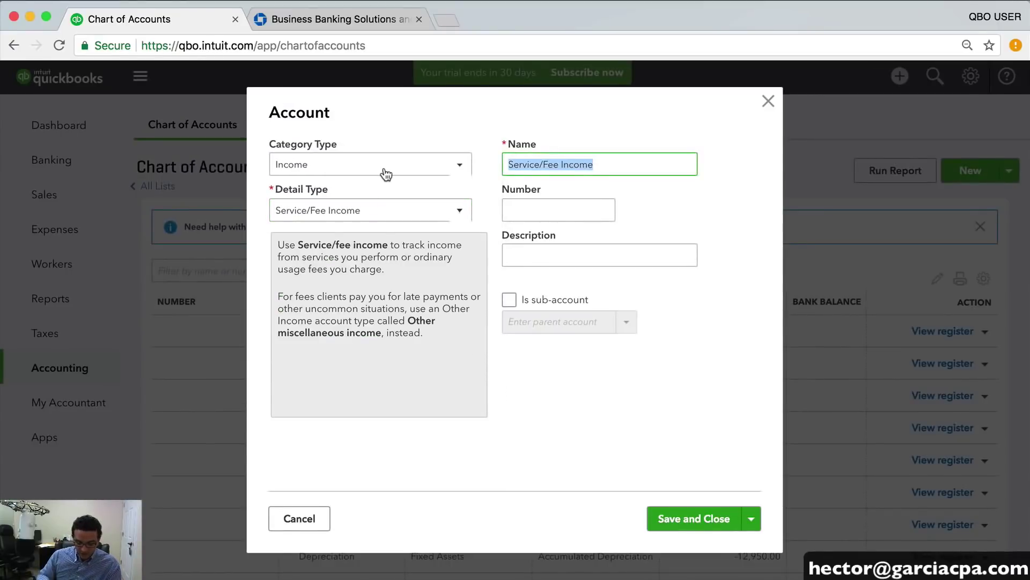
type("T")
type("TRAINI")
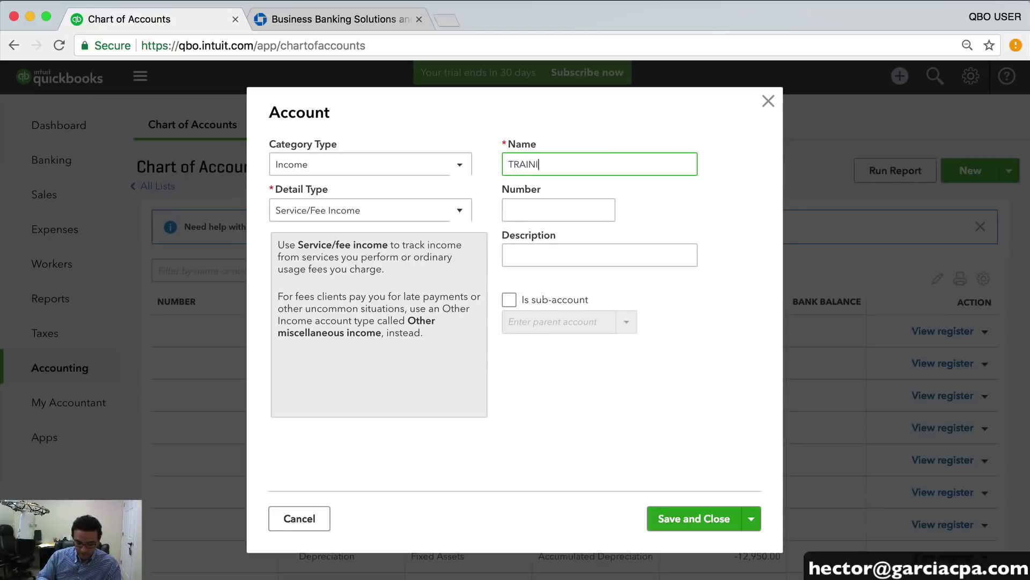
type("NG INCOME")
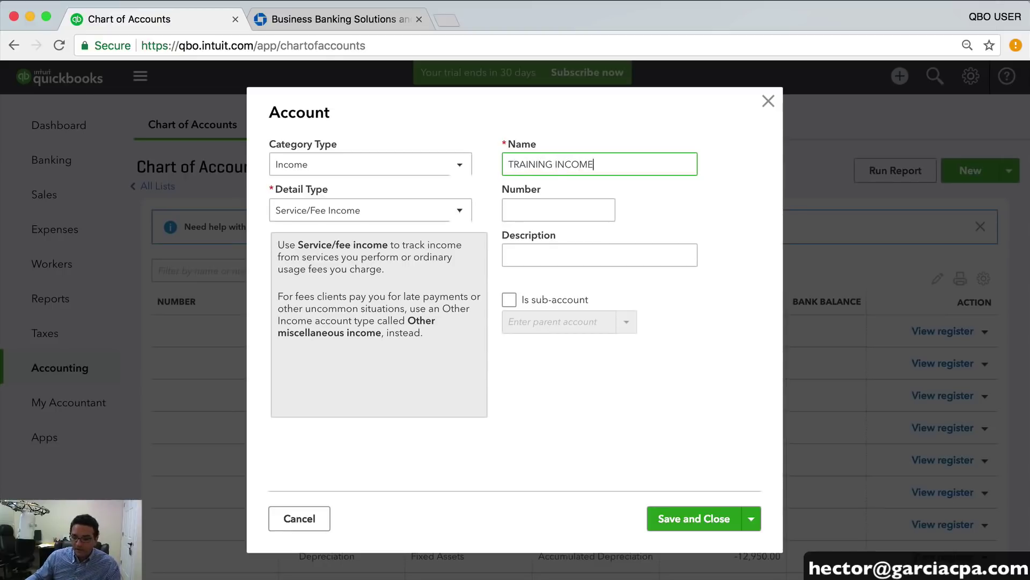
left_click(692, 517)
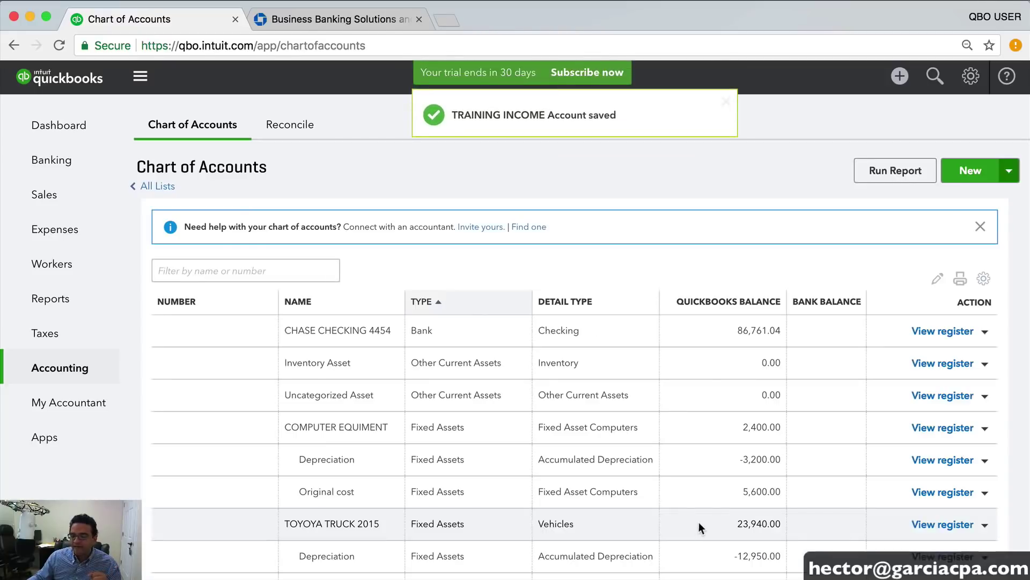
Start another new account with category type Income and detail type Other Primary Income
left_click(973, 181)
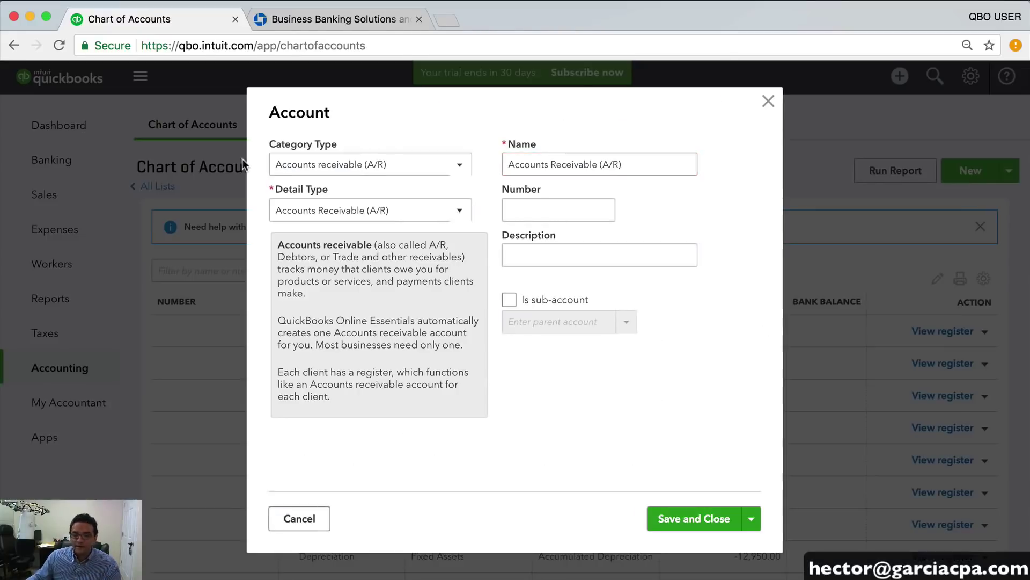
left_click(346, 165)
scroll(311, 361, "down", 3)
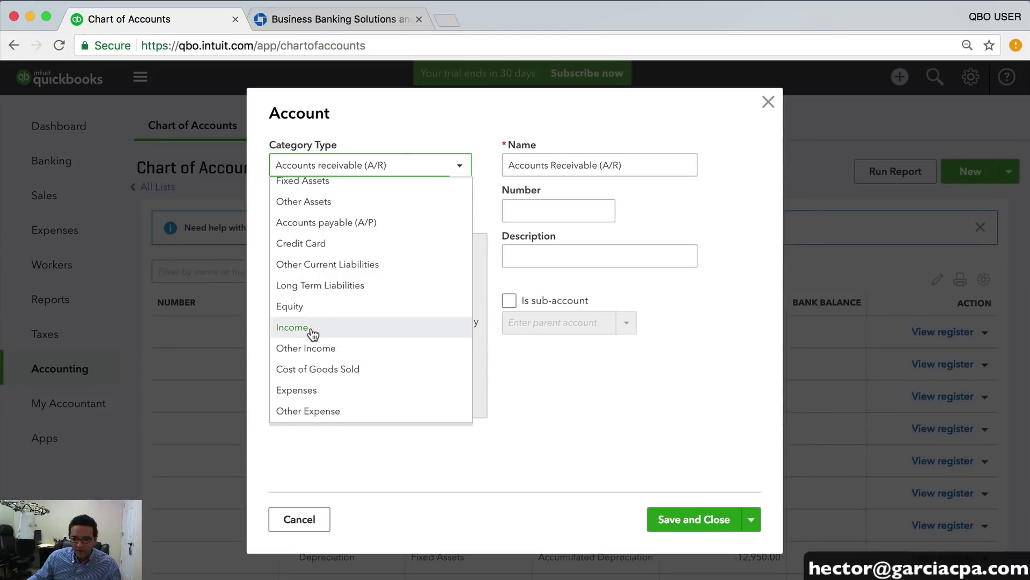
scroll(314, 332, "up", 3)
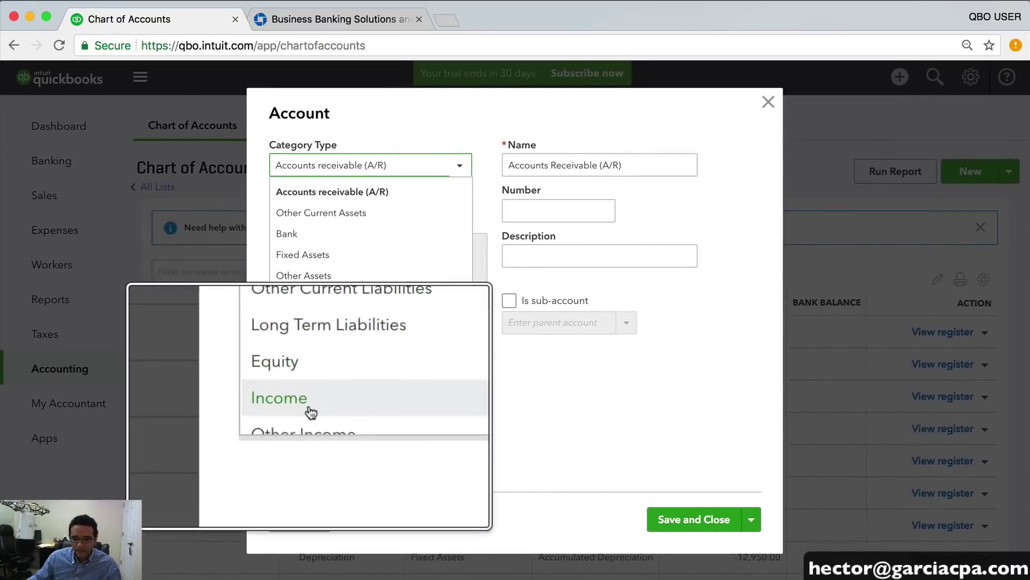
left_click(340, 412)
left_click(330, 215)
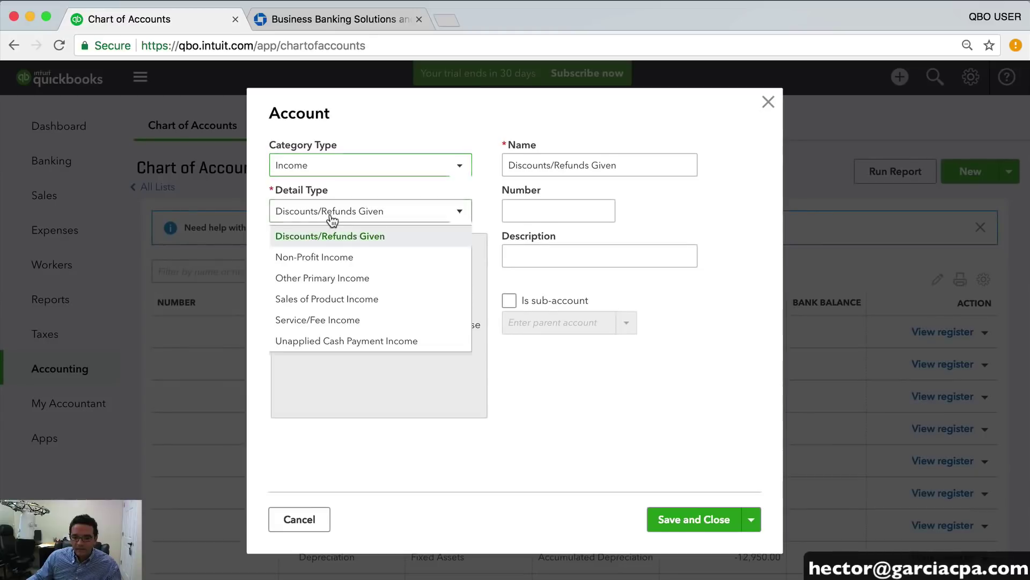
left_click(345, 277)
Name the new primary income account PARTS SALES and save it
triple_click(637, 159)
type("P")
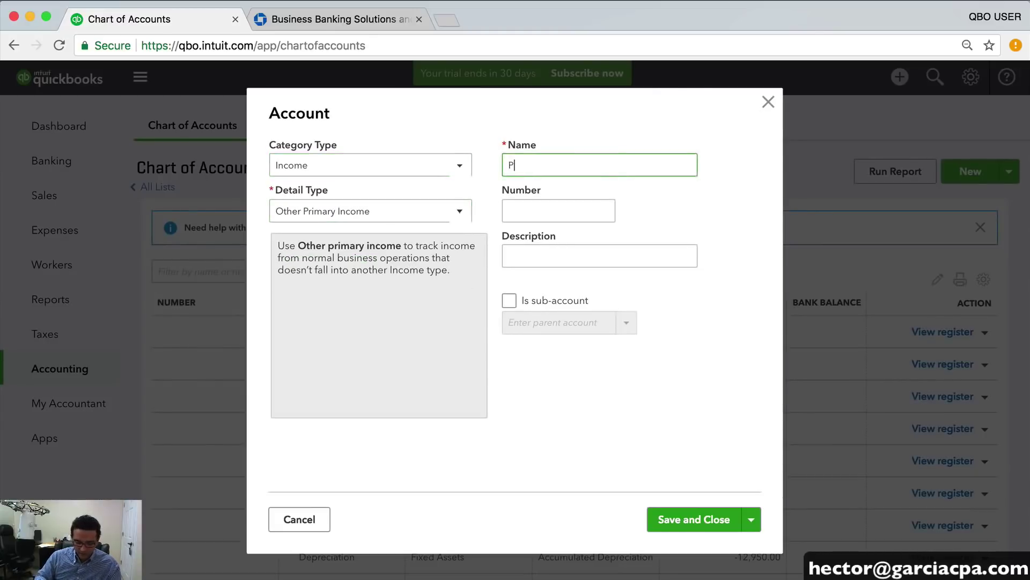
type("ARTS SALES")
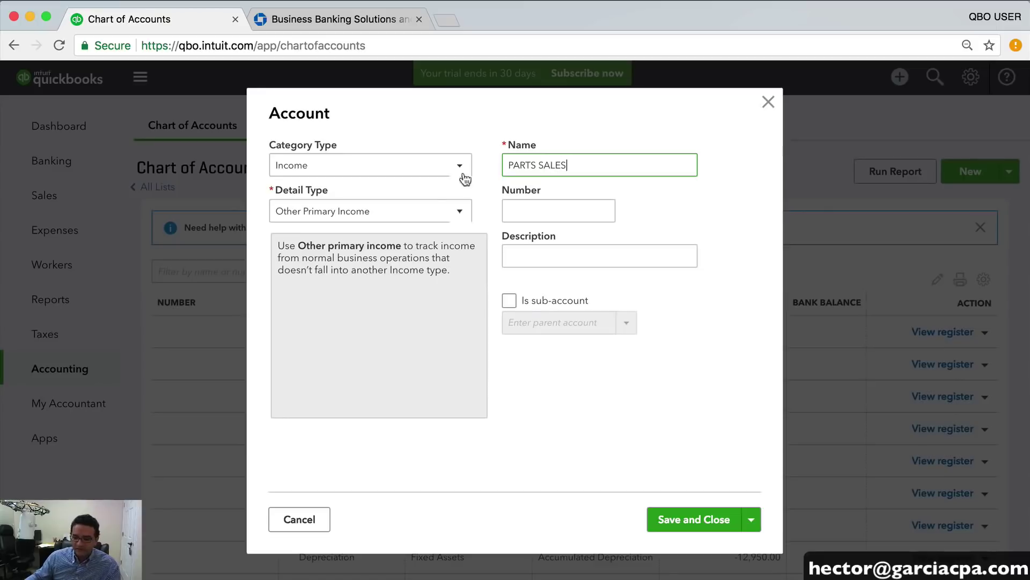
left_click(707, 516)
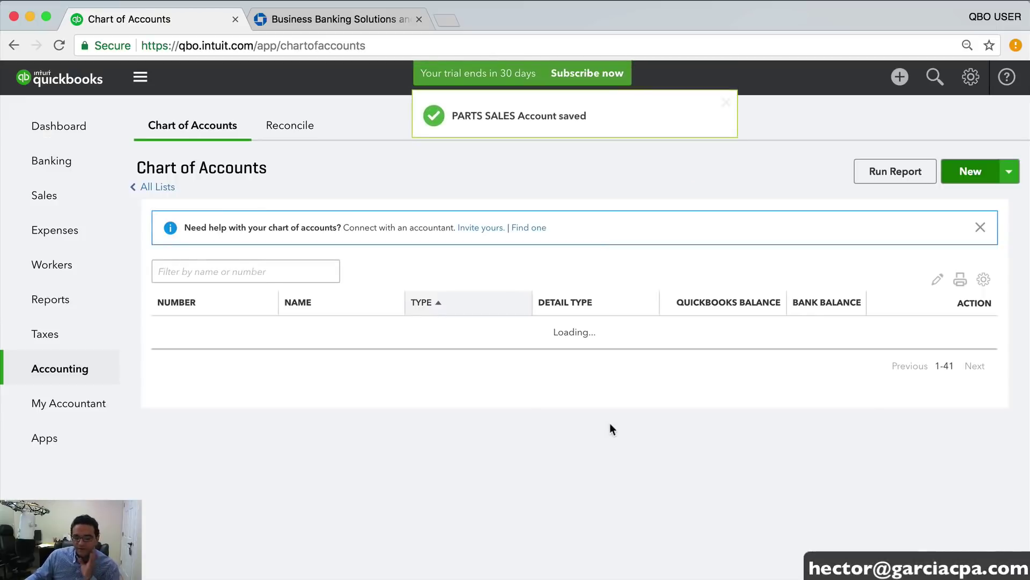
Review the income accounts in the chart of accounts, including computer sales, parts sales, shipping and training income
scroll(569, 381, "down", 10)
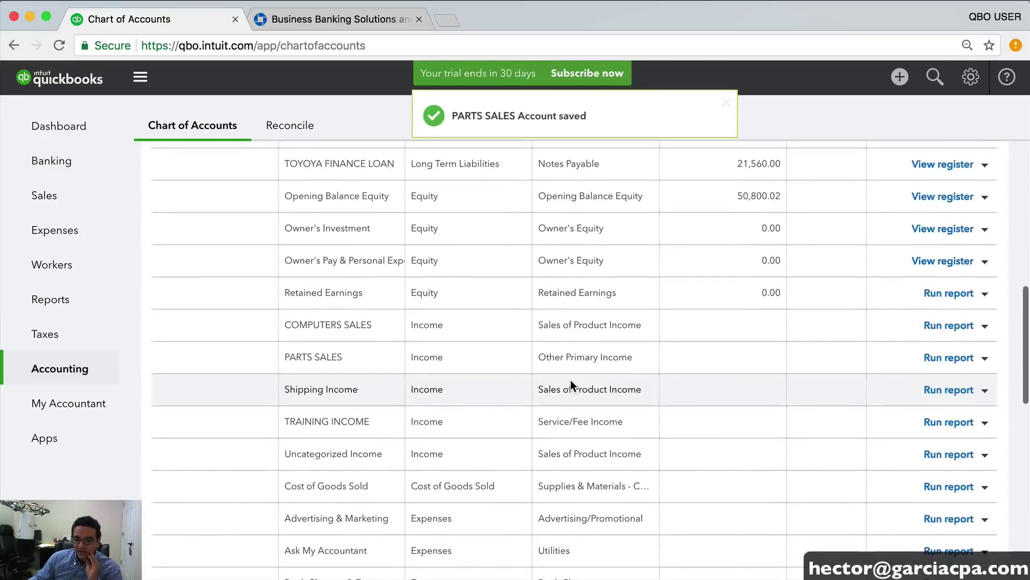
scroll(429, 349, "up", 2)
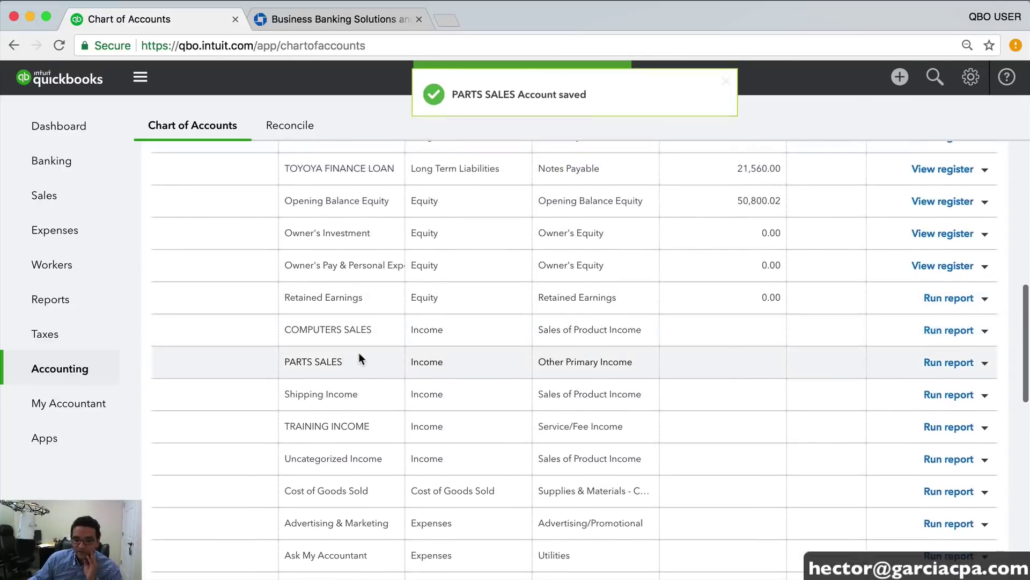
scroll(333, 358, "down", 2)
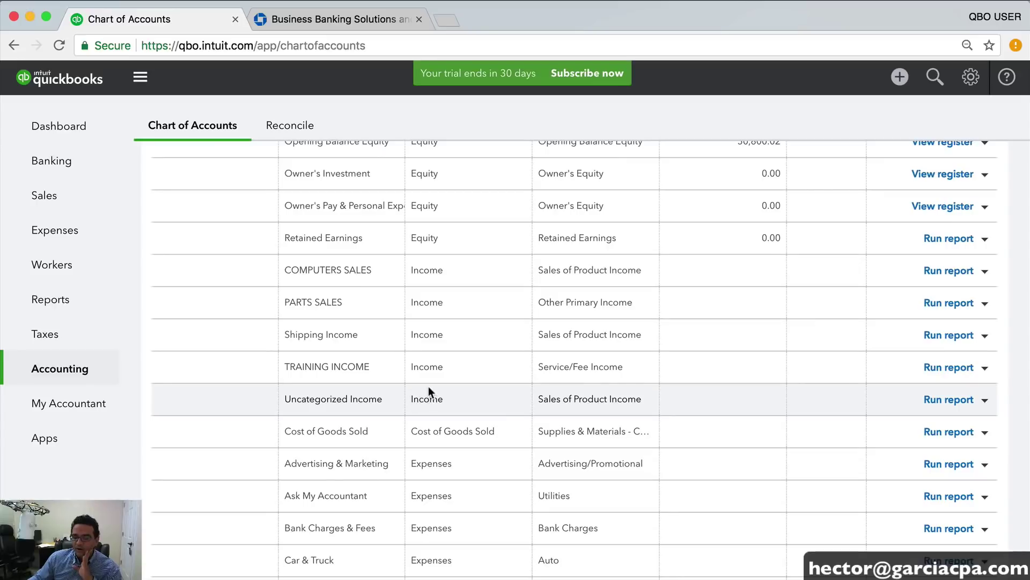
scroll(574, 361, "down", 1)
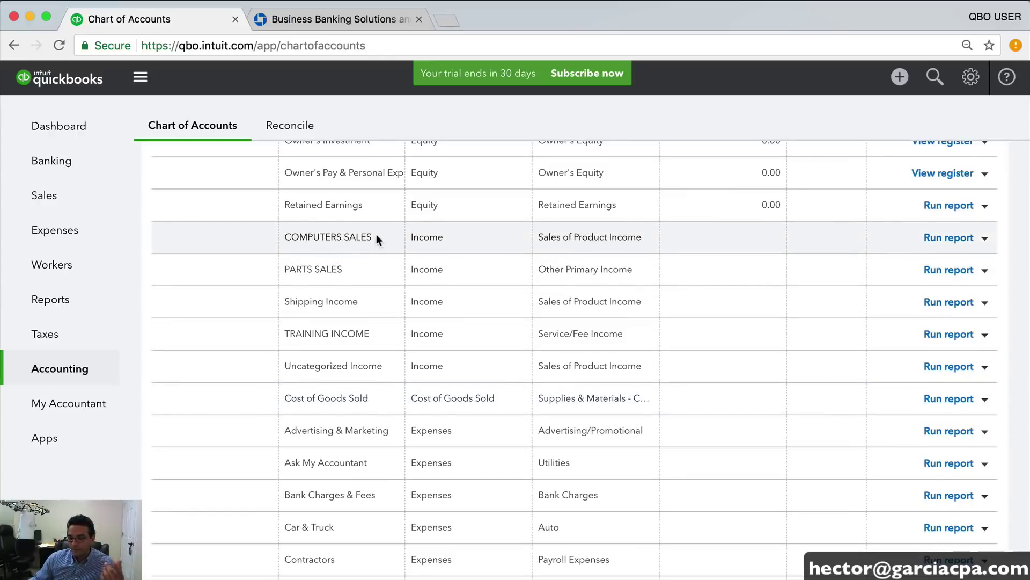
left_click_drag(296, 270, 354, 273)
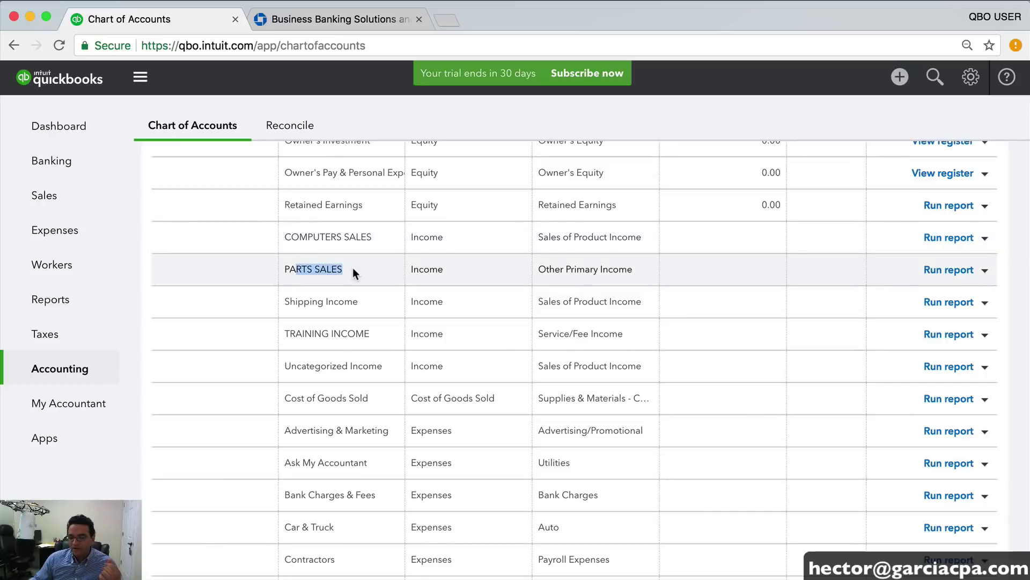
left_click_drag(318, 303, 364, 307)
left_click_drag(303, 335, 370, 334)
Start a new account with category type Cost of Goods Sold and detail type Cost of labor - COS
scroll(754, 336, "up", 15)
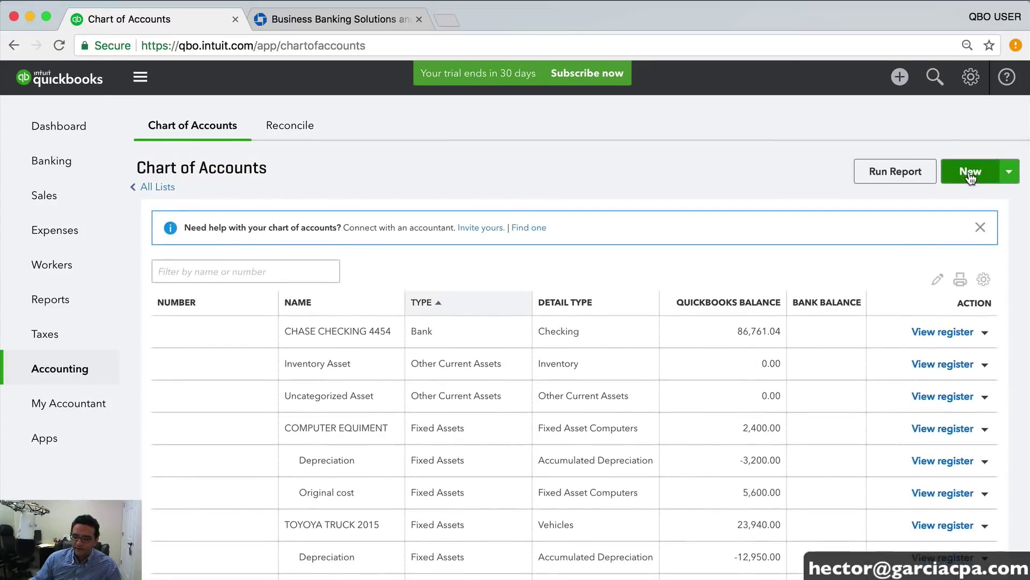
left_click(971, 178)
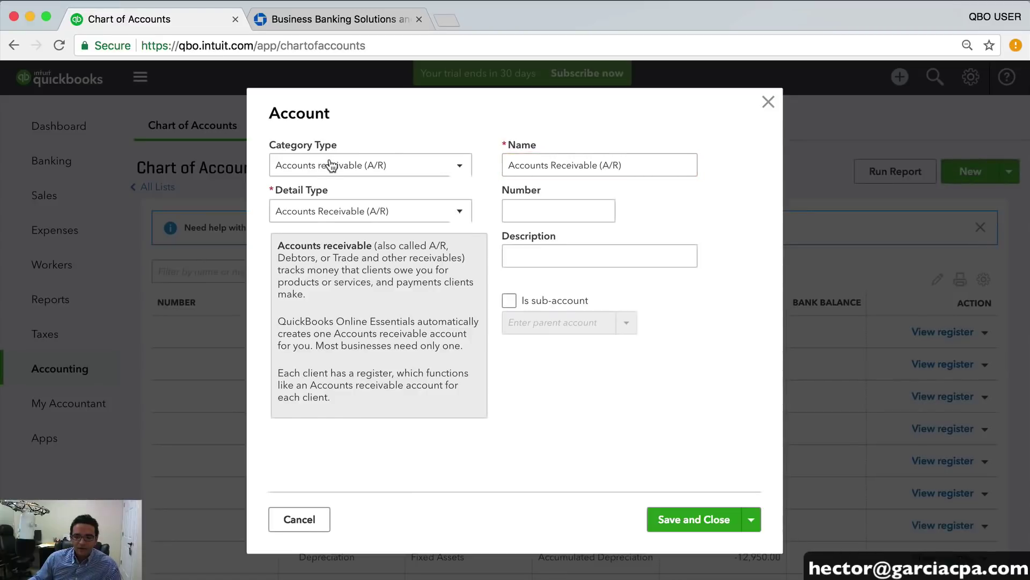
left_click(330, 165)
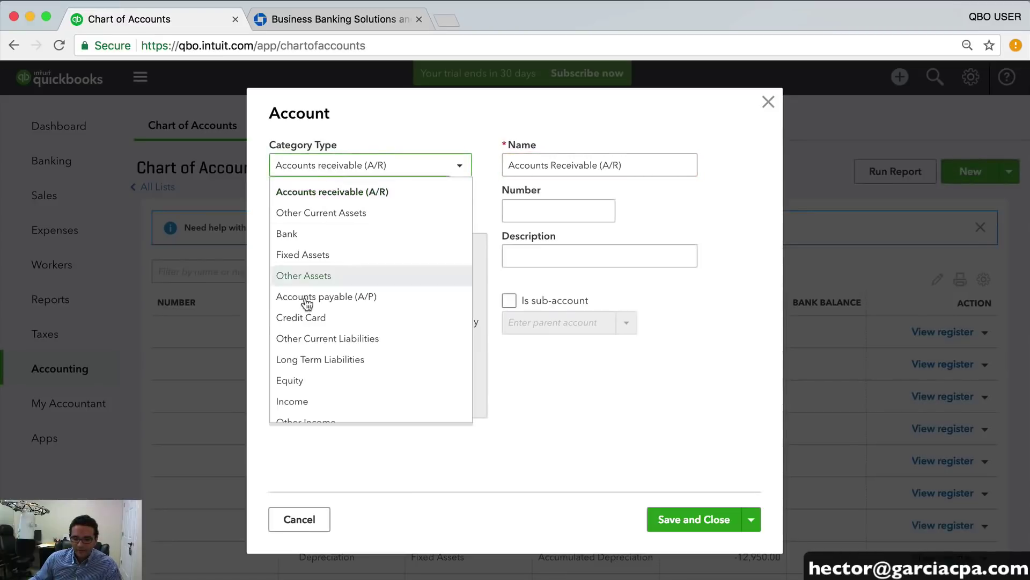
scroll(322, 318, "down", 3)
left_click(318, 366)
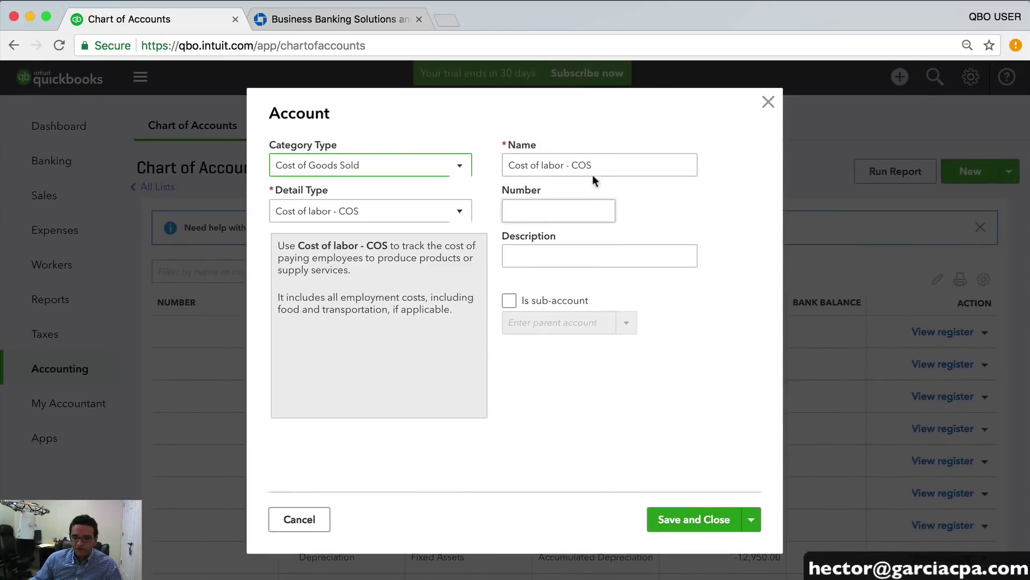
left_click_drag(622, 165, 427, 160)
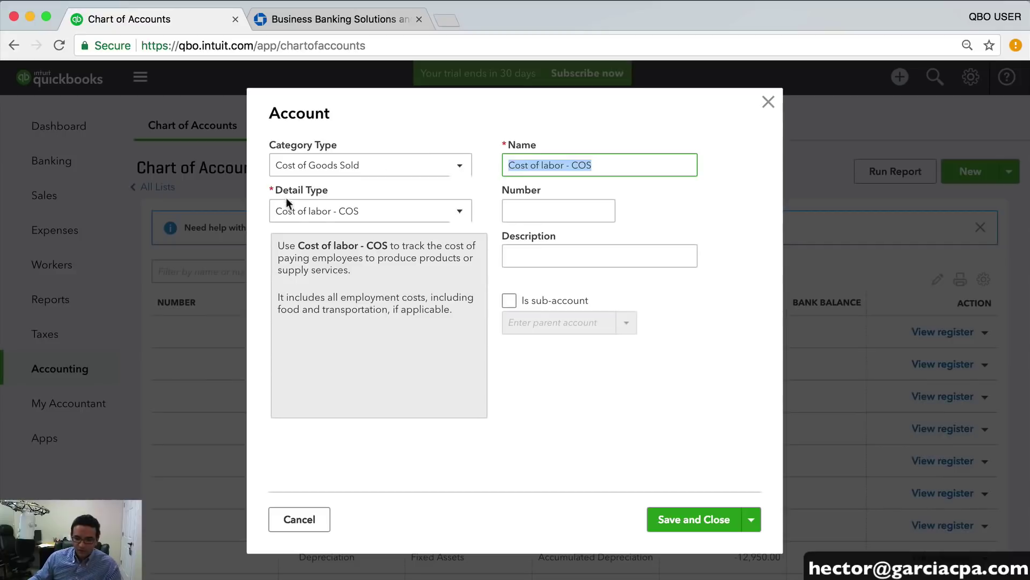
left_click(320, 216)
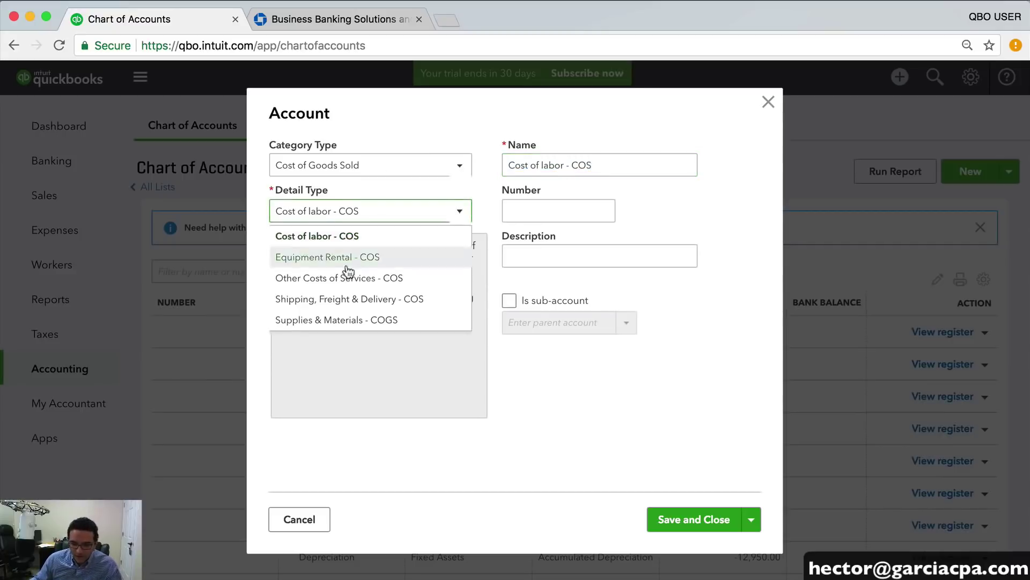
left_click(331, 236)
Name the new cost of labor account SUBCONTRACTED TRAINERS and save it
left_click_drag(618, 172, 498, 159)
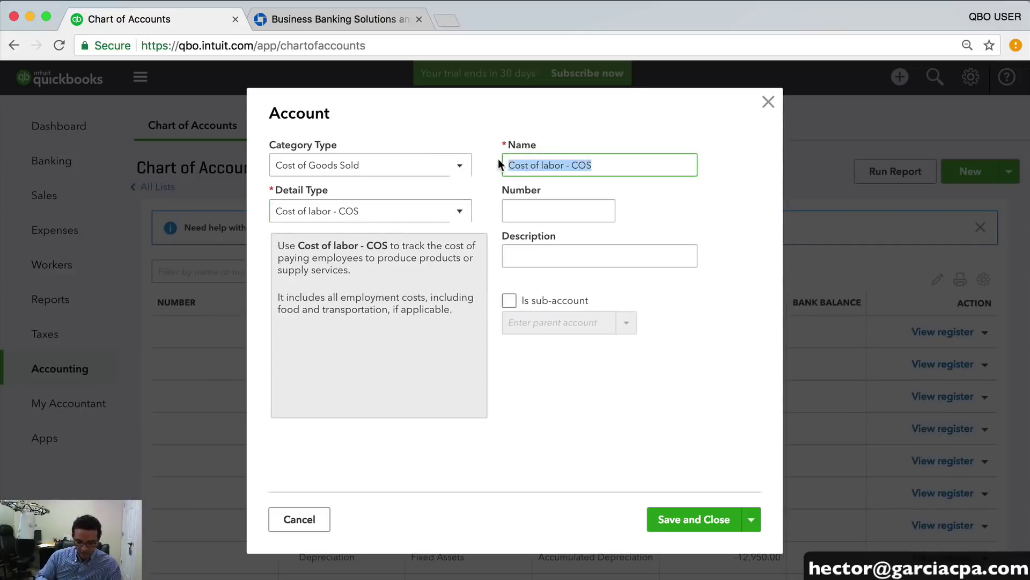
type("SUBCONTRACT")
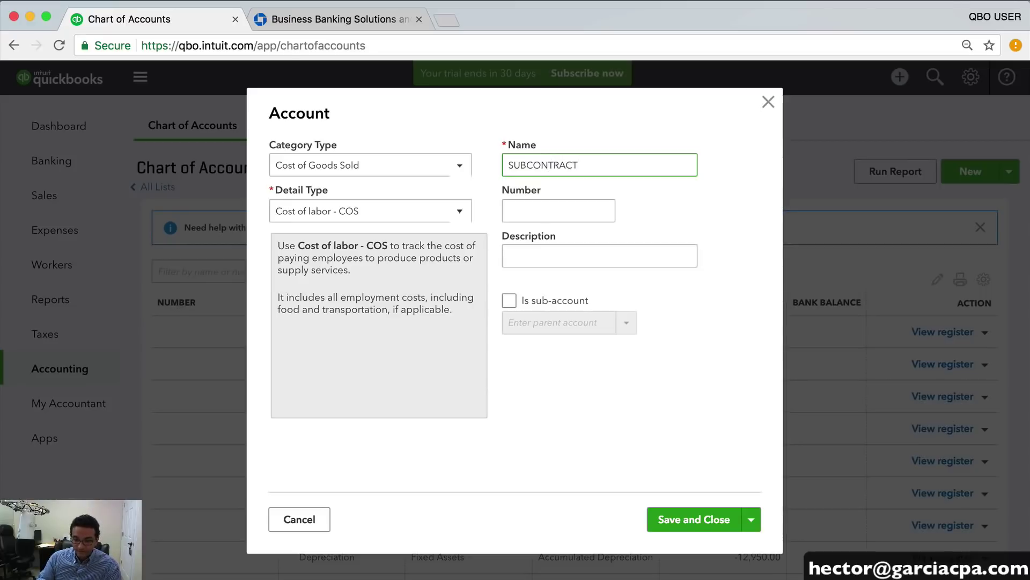
type("ER TRAINERS")
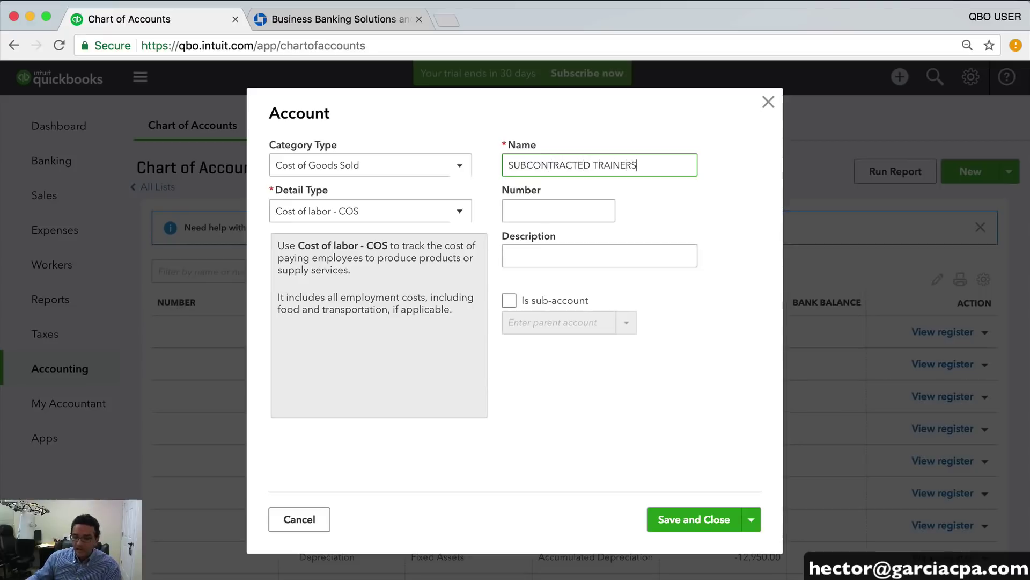
left_click(707, 522)
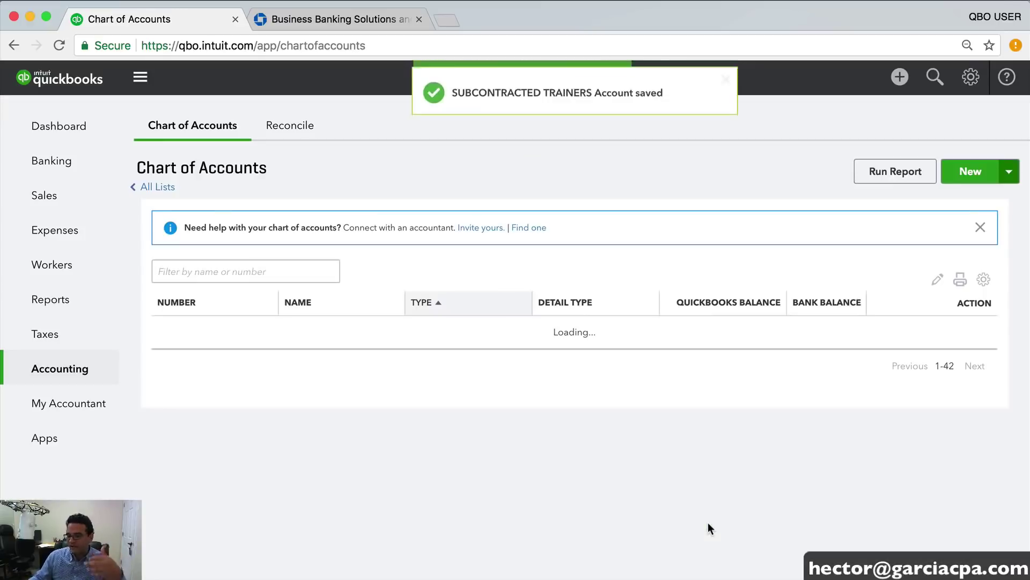
Start a new account with category type Cost of Goods Sold and detail type Supplies & Materials - COGS
scroll(706, 495, "down", 8)
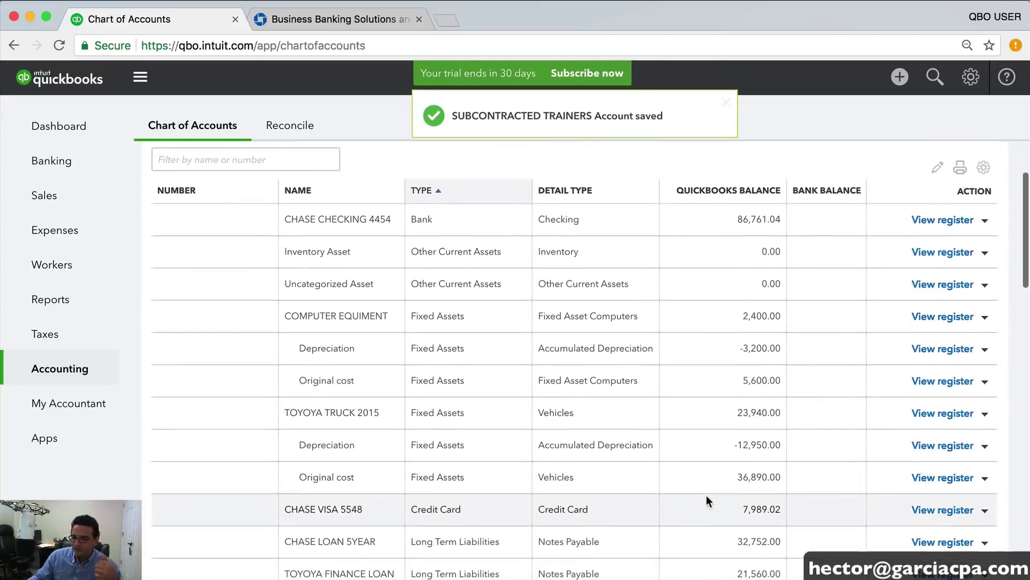
scroll(880, 233, "up", 6)
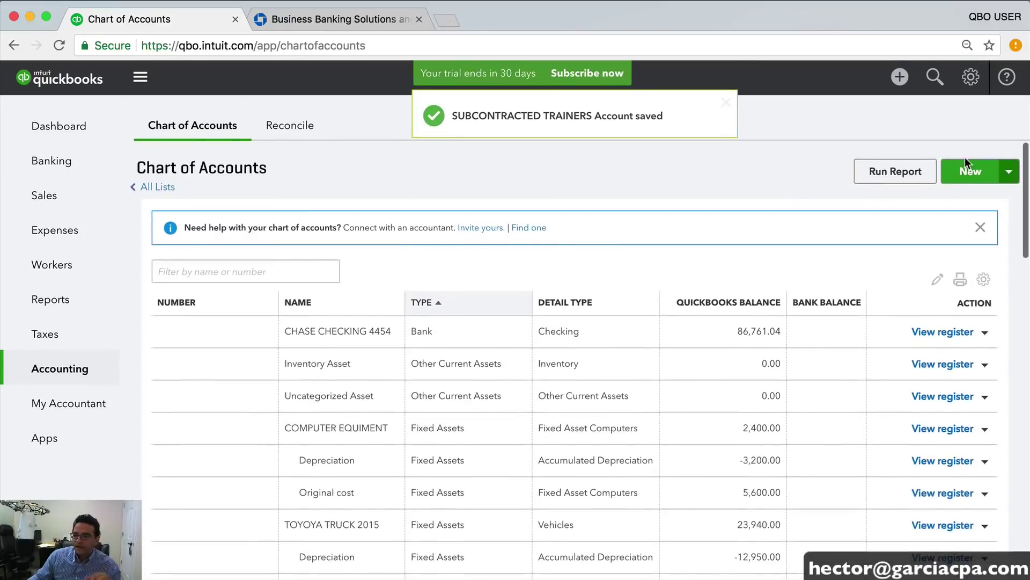
left_click(966, 173)
left_click(358, 171)
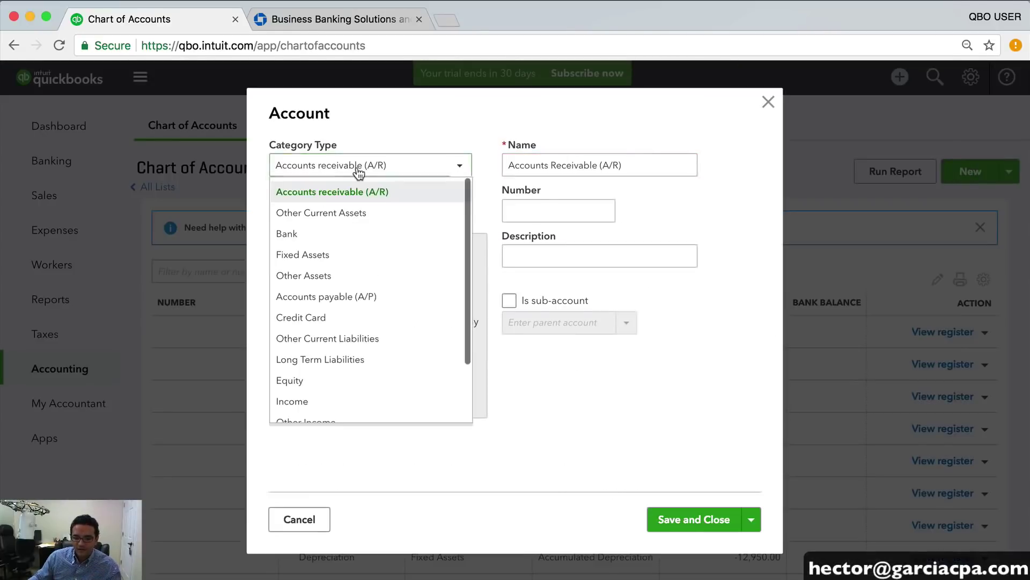
scroll(329, 317, "down", 3)
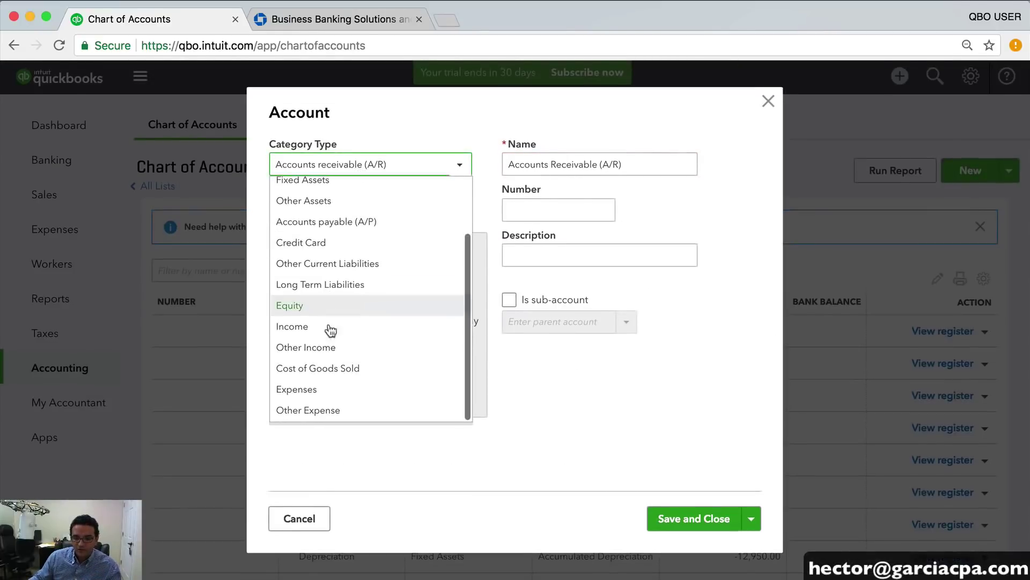
left_click(334, 369)
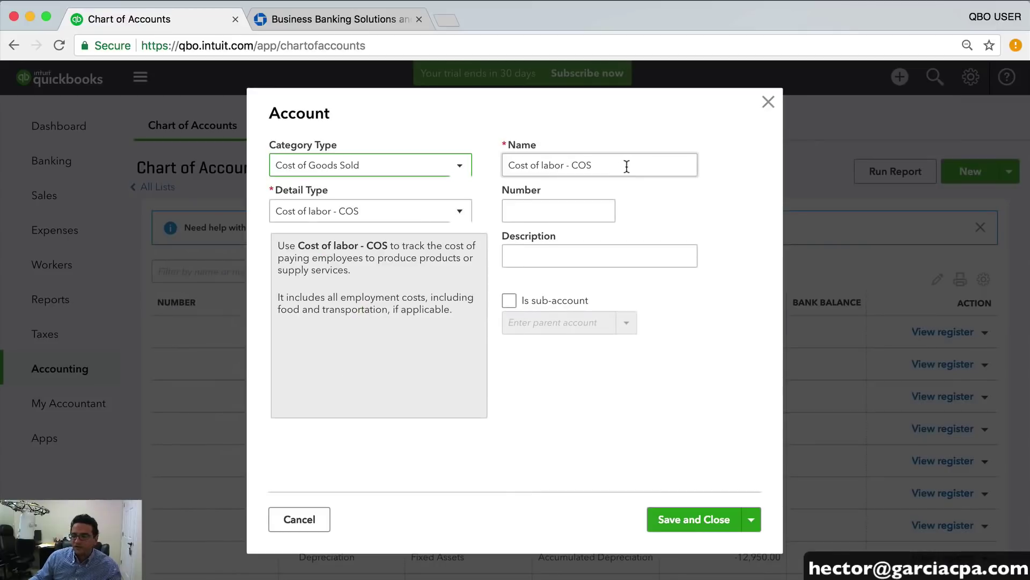
left_click_drag(625, 165, 413, 161)
left_click(361, 214)
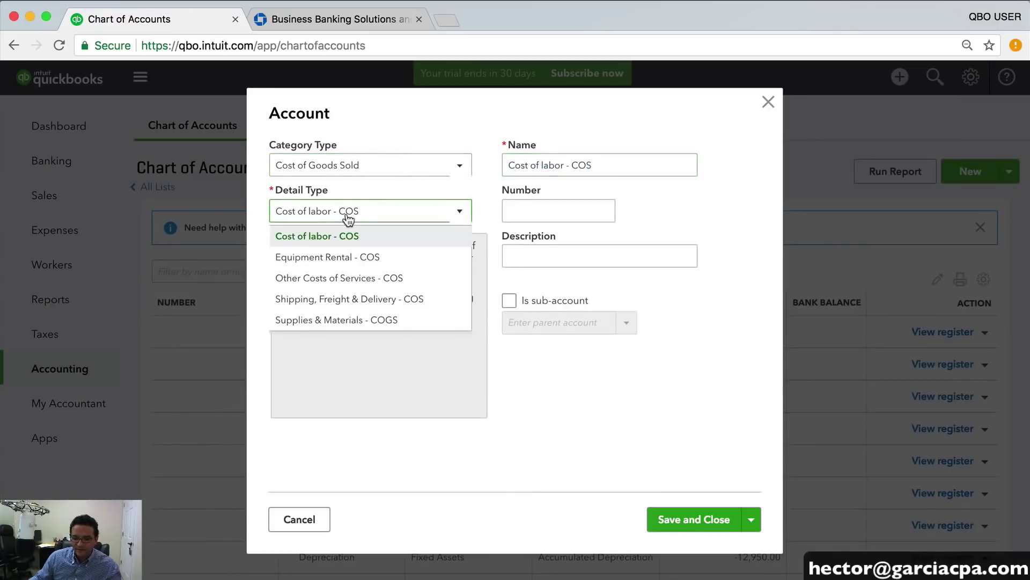
left_click(330, 322)
Name the new supplies and materials account COST OF COMPUTERS SOLD and save it
left_click_drag(641, 167, 393, 165)
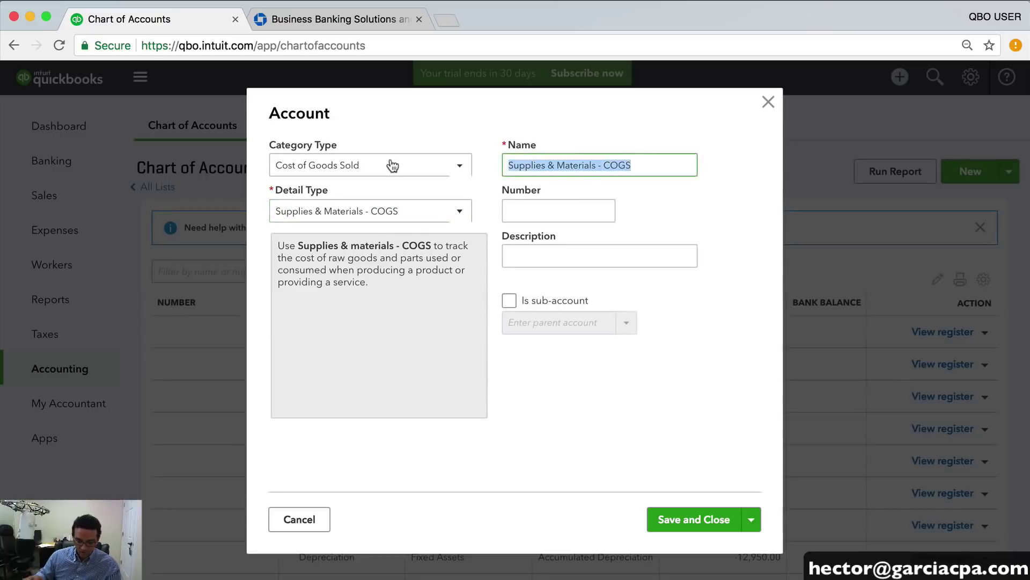
type("COST OF COMPUTERS SOLD")
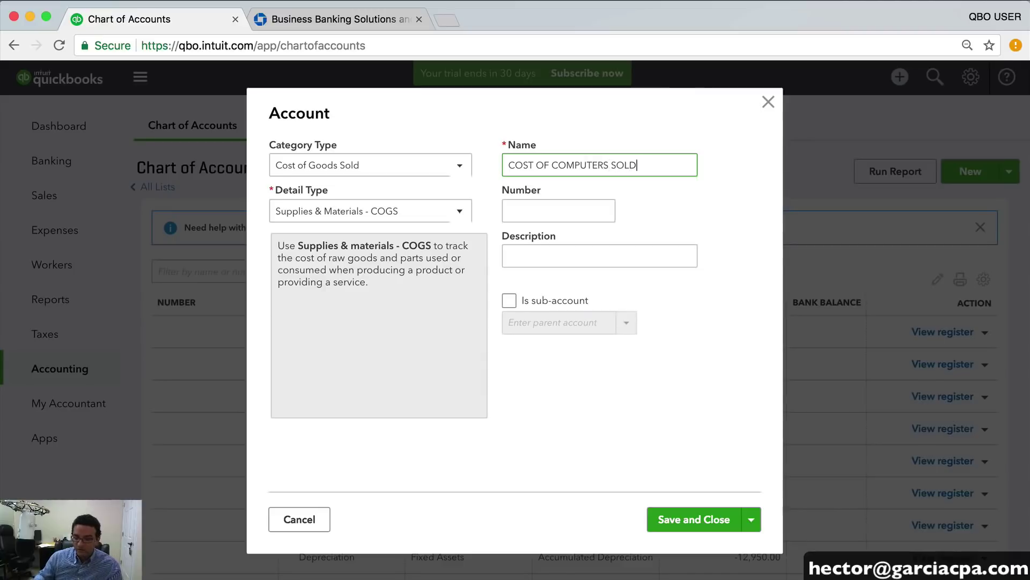
left_click(692, 521)
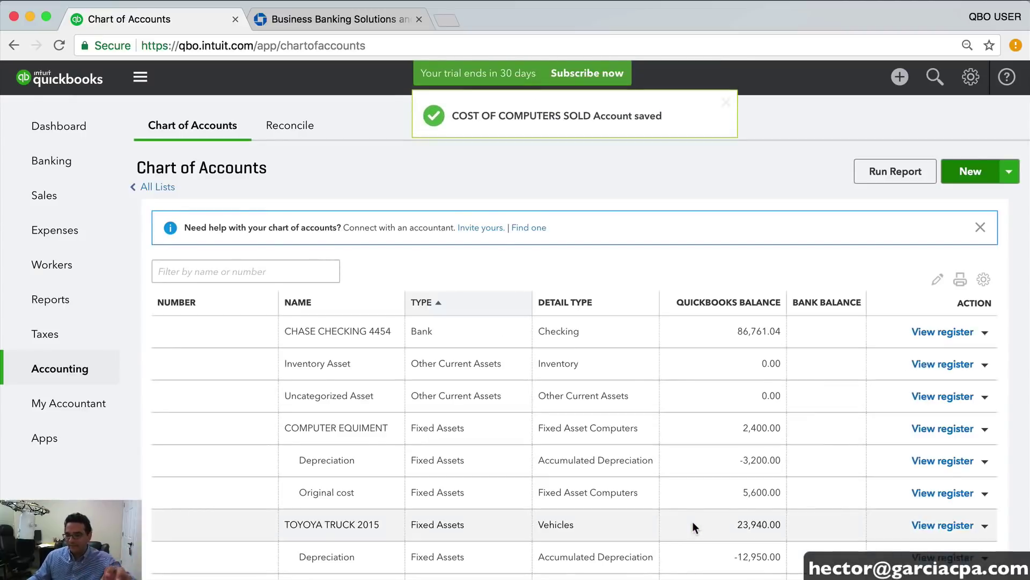
Start another new account and set its category type to Cost of Goods Sold
left_click(966, 175)
left_click(346, 211)
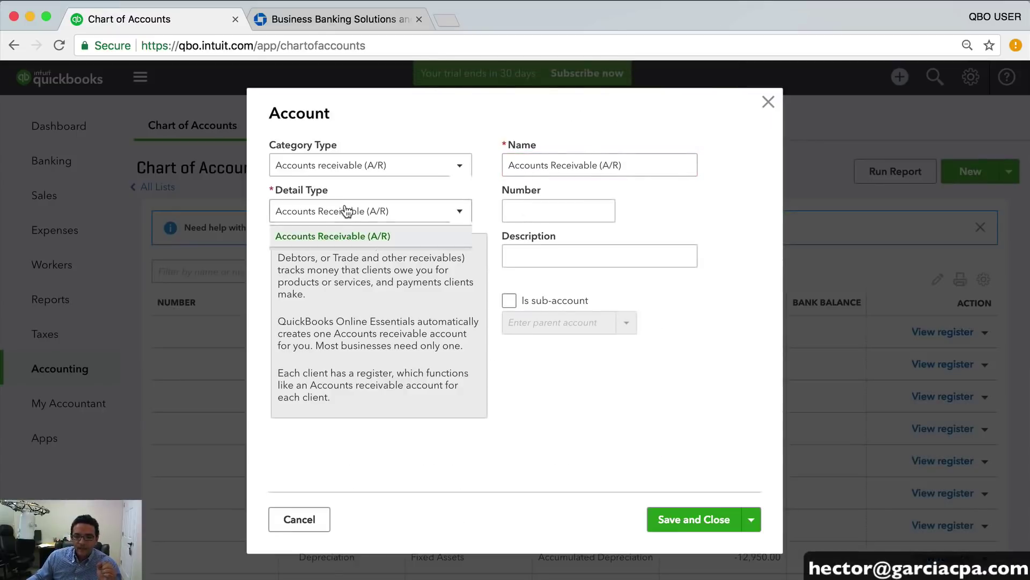
left_click(349, 168)
scroll(338, 329, "down", 2)
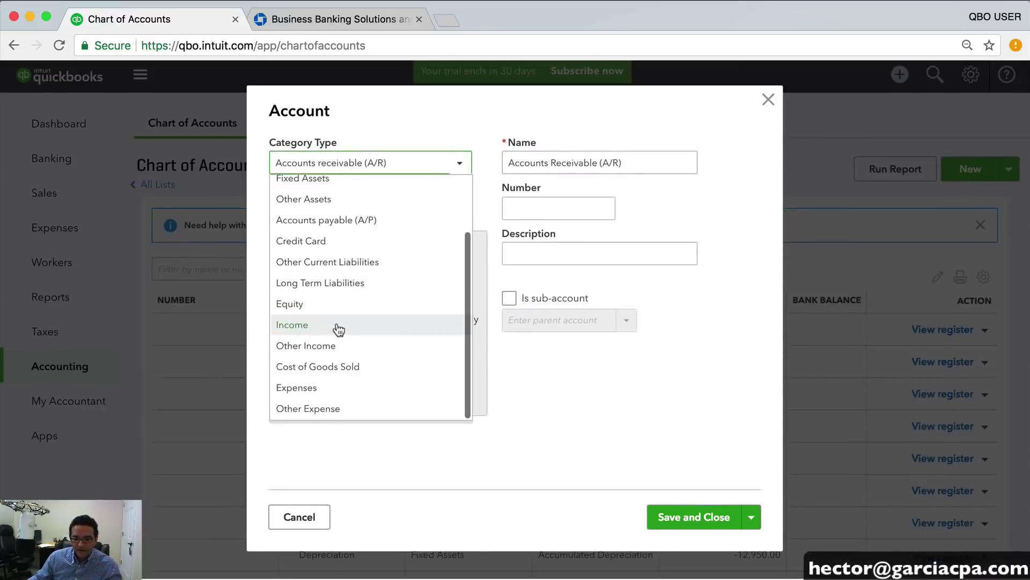
left_click(338, 370)
left_click_drag(618, 163, 394, 161)
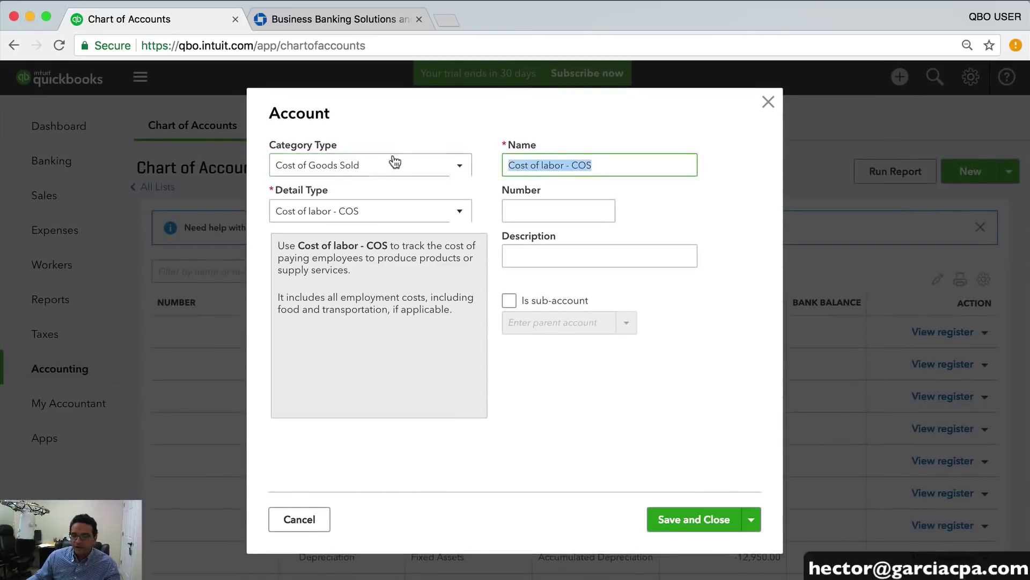
type("COST OF PART")
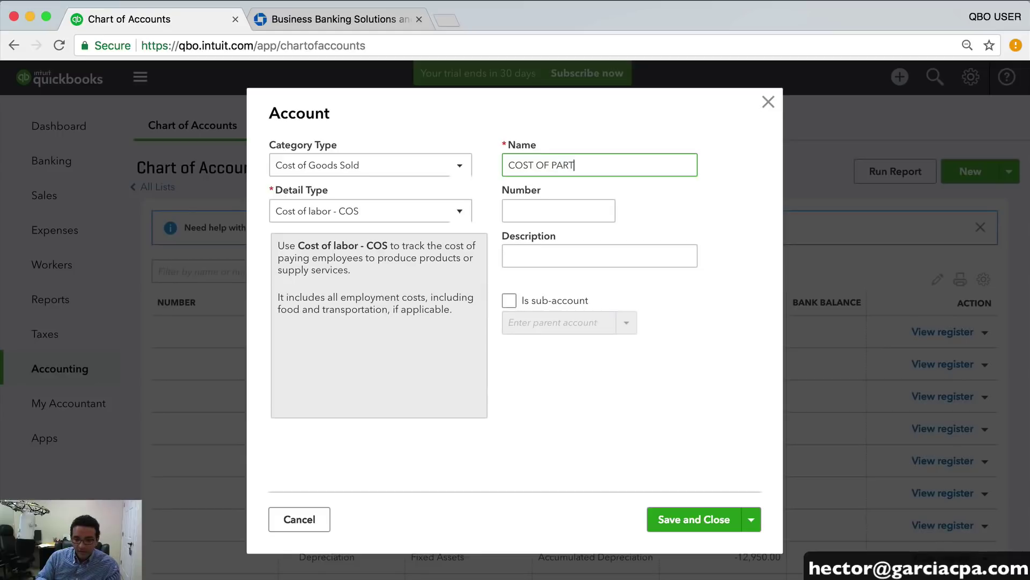
type("S SOLD")
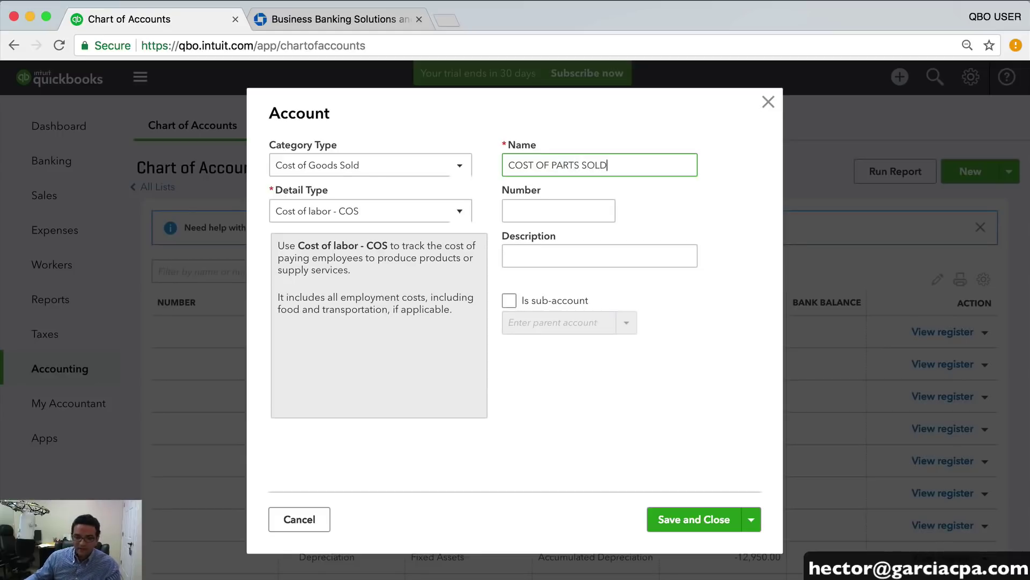
Set the new account's detail type to Supplies & Materials - COGS, name it COST OF PARTS SOLD and save it
left_click(318, 211)
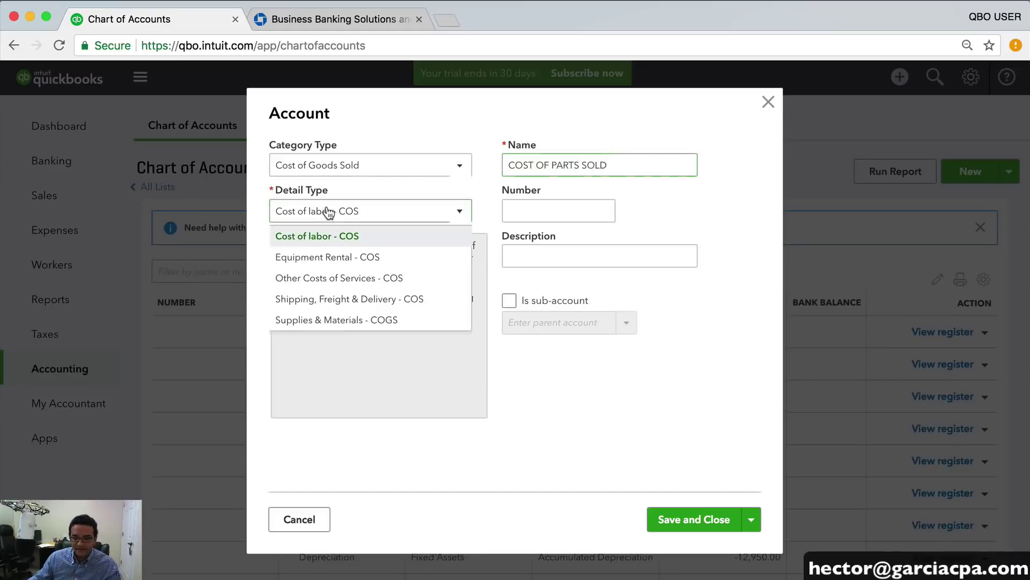
left_click(339, 320)
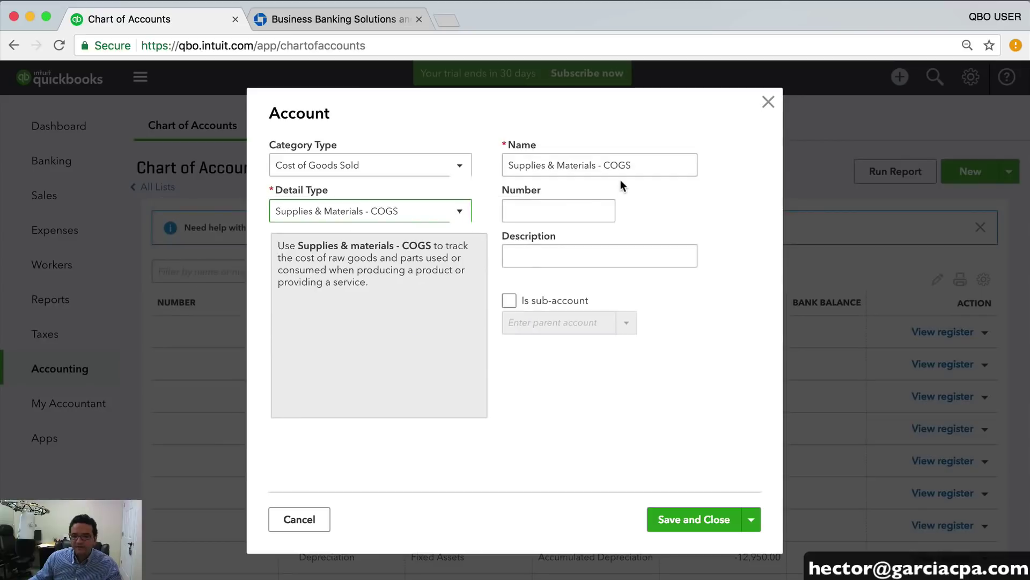
left_click(345, 213)
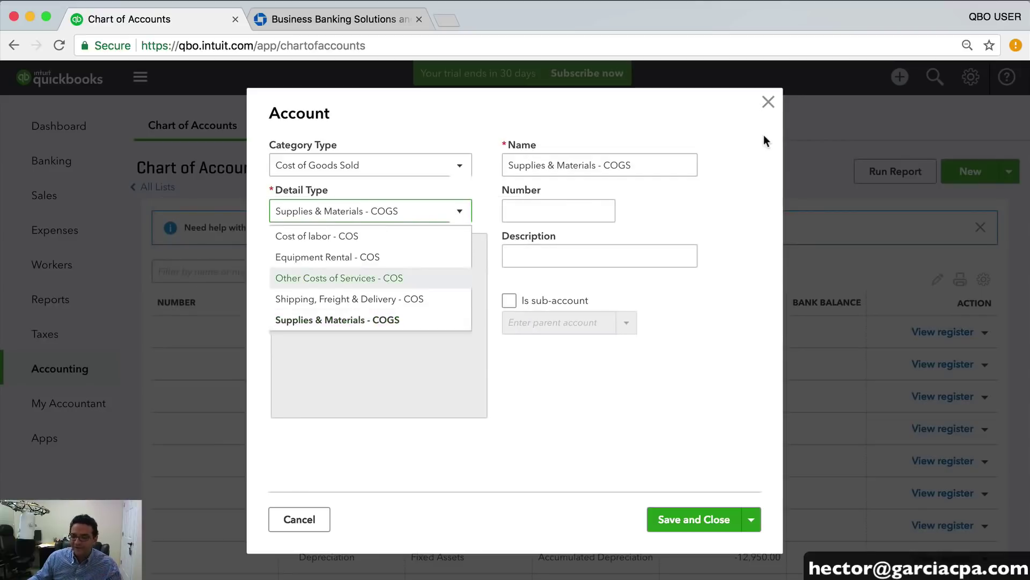
left_click(655, 169)
key("BackSpace")
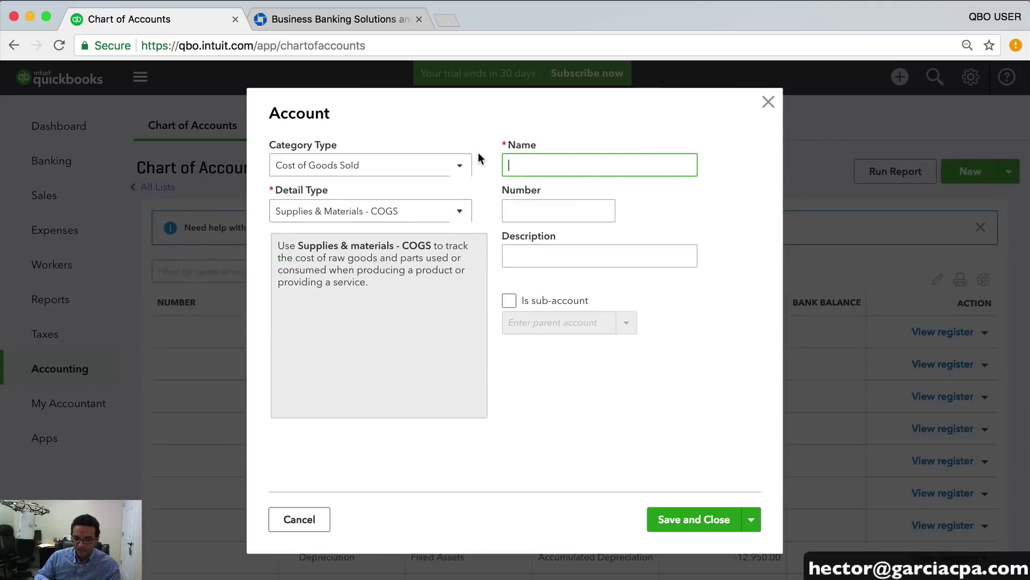
type("COST OF PARTS SOLD")
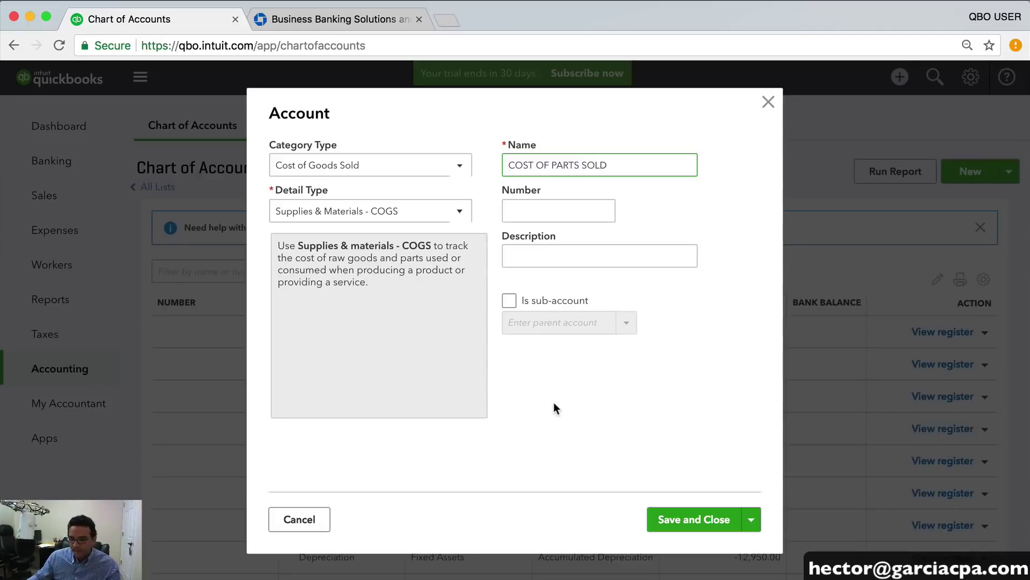
left_click(552, 402)
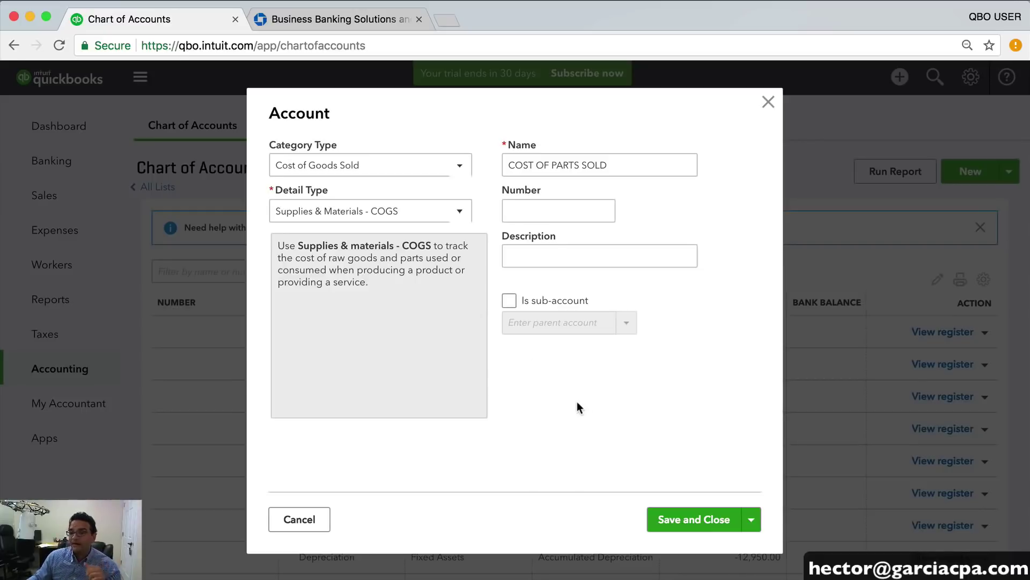
left_click(706, 518)
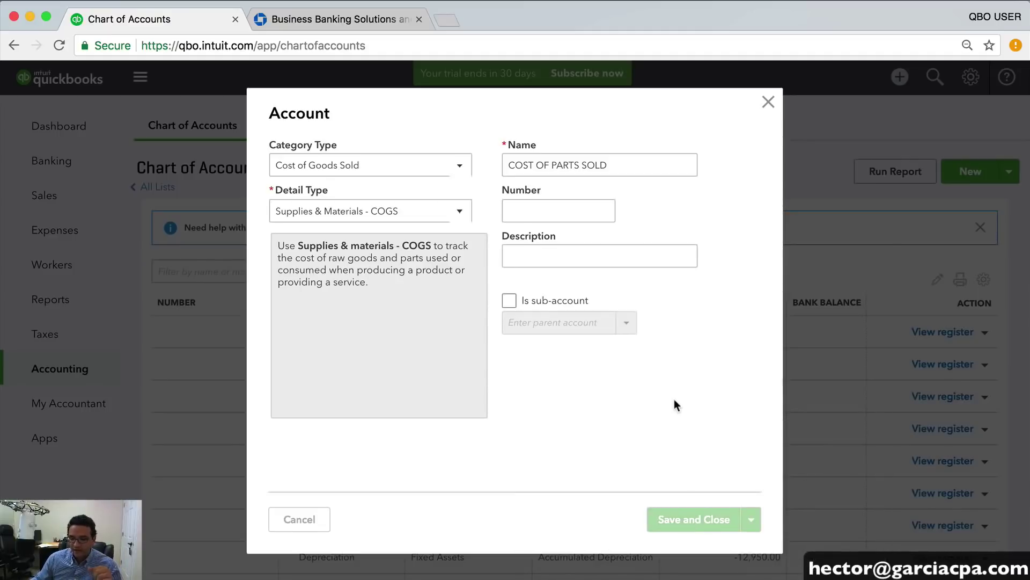
Delete the default Cost of Goods Sold account from the chart of accounts and confirm the deletion
scroll(561, 385, "down", 15)
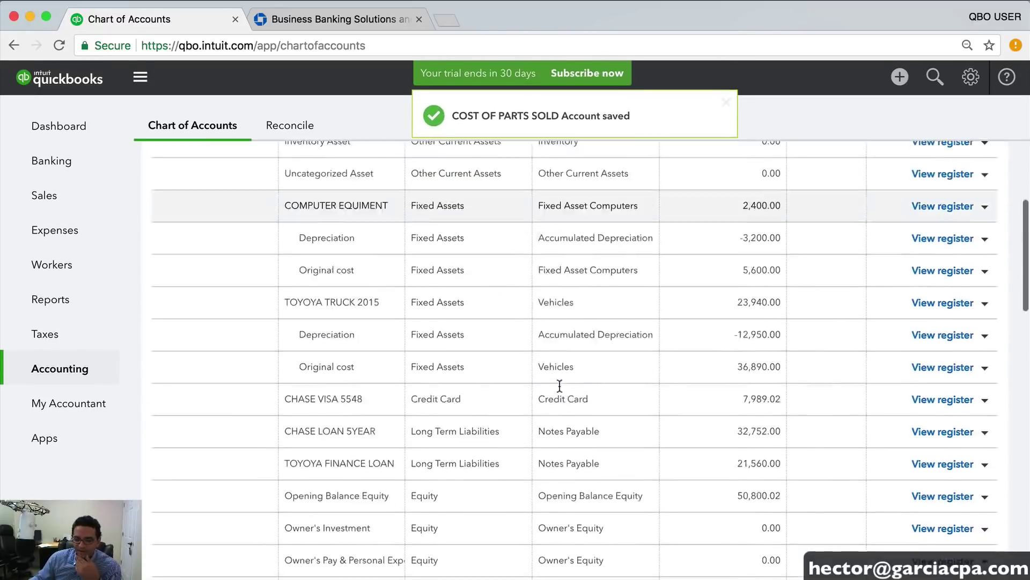
scroll(564, 384, "up", 5)
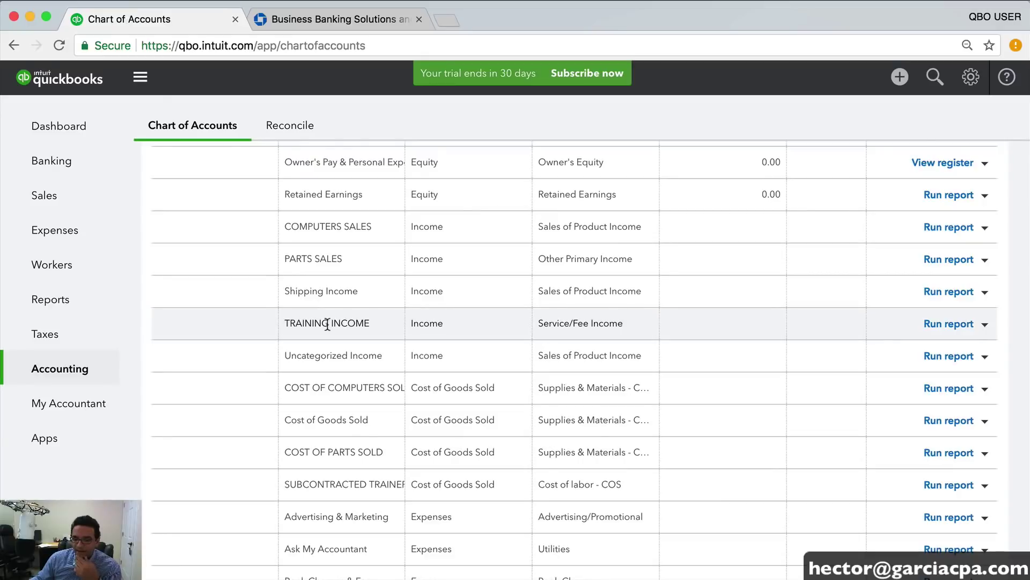
scroll(375, 325, "down", 3)
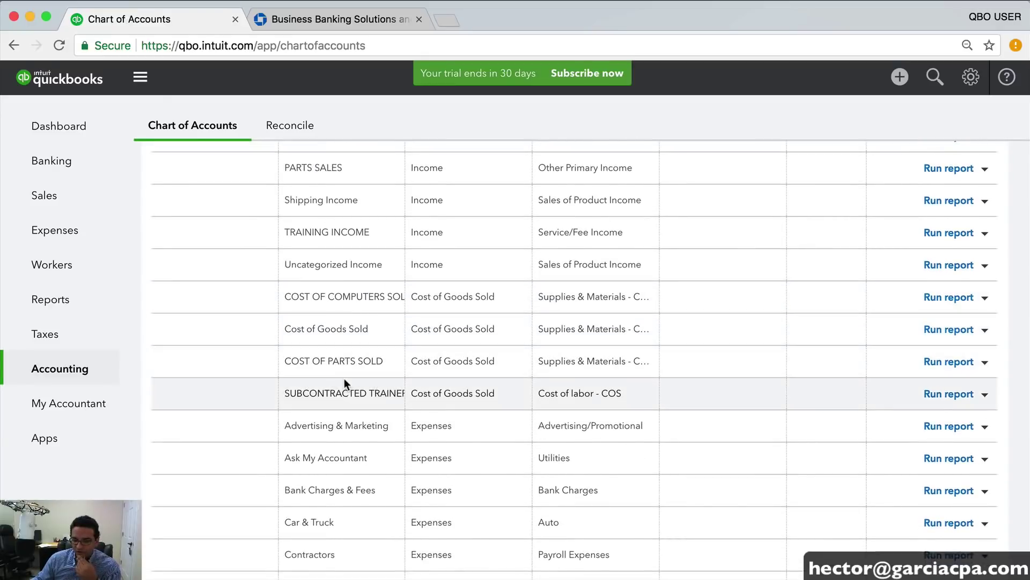
left_click_drag(304, 329, 360, 328)
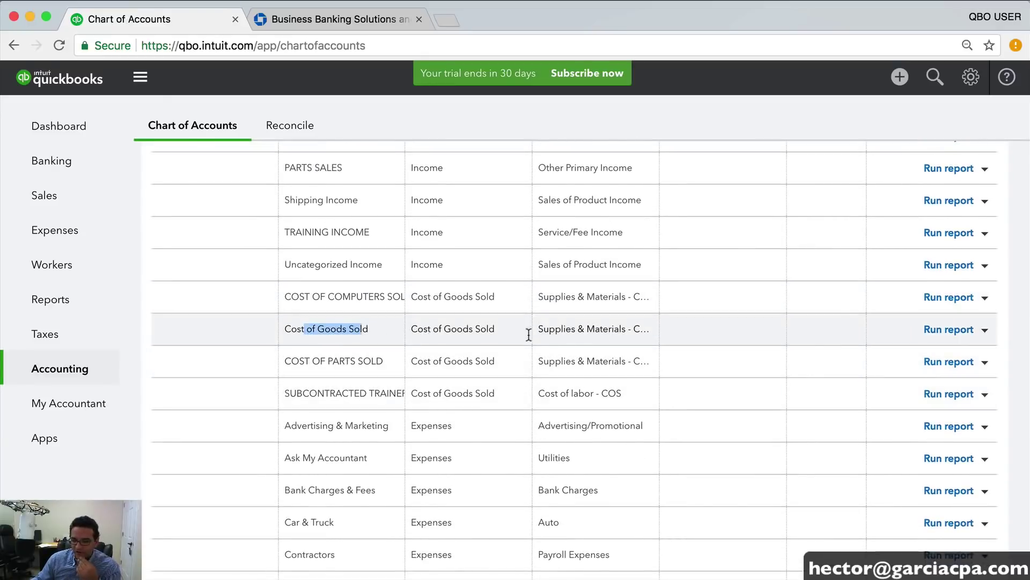
left_click(985, 330)
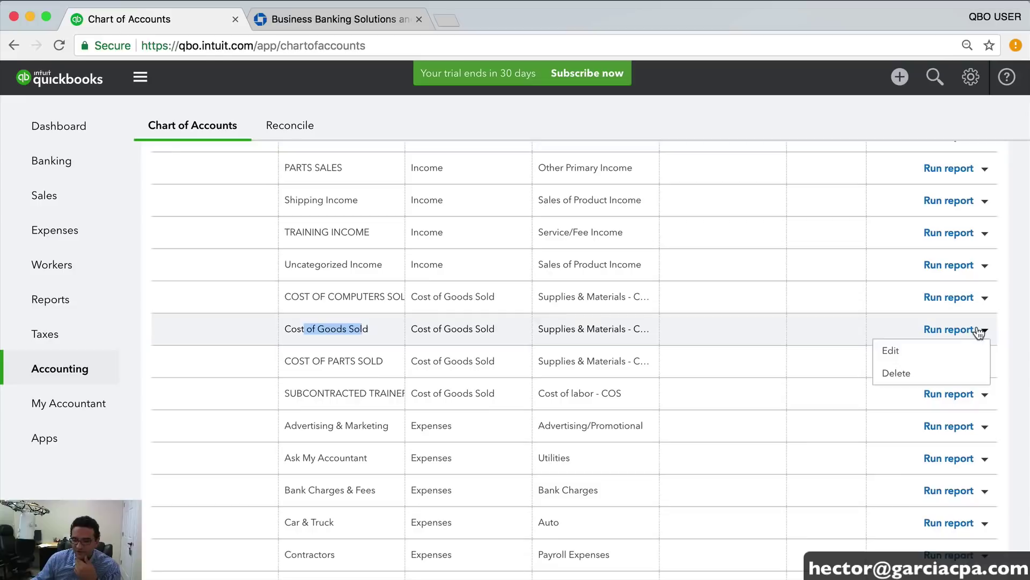
left_click(901, 376)
left_click(602, 359)
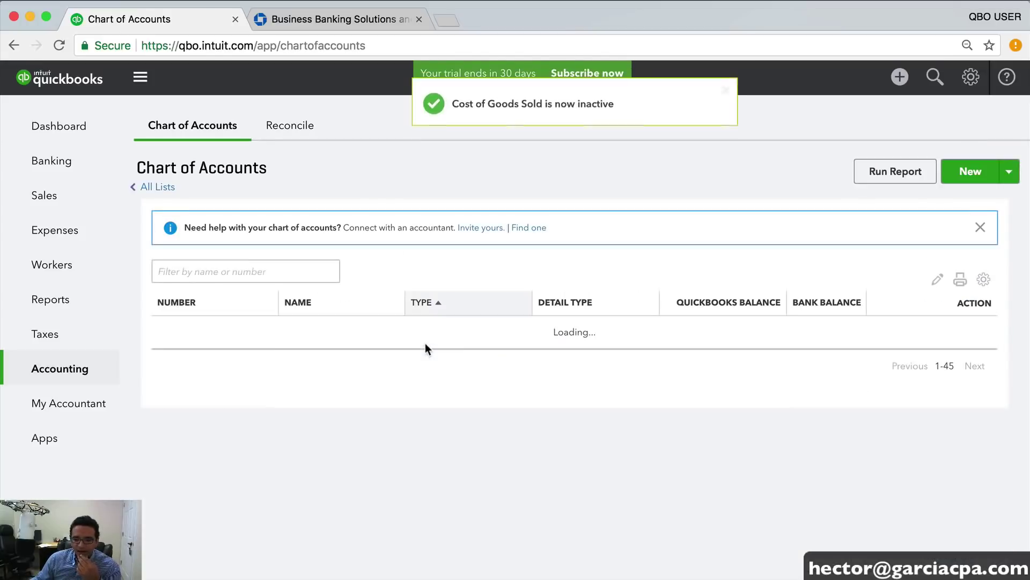
Start a new account with category type Cost of Goods Sold and detail type Shipping, Freight & Delivery - COS
scroll(598, 388, "down", 7)
scroll(600, 386, "down", 5)
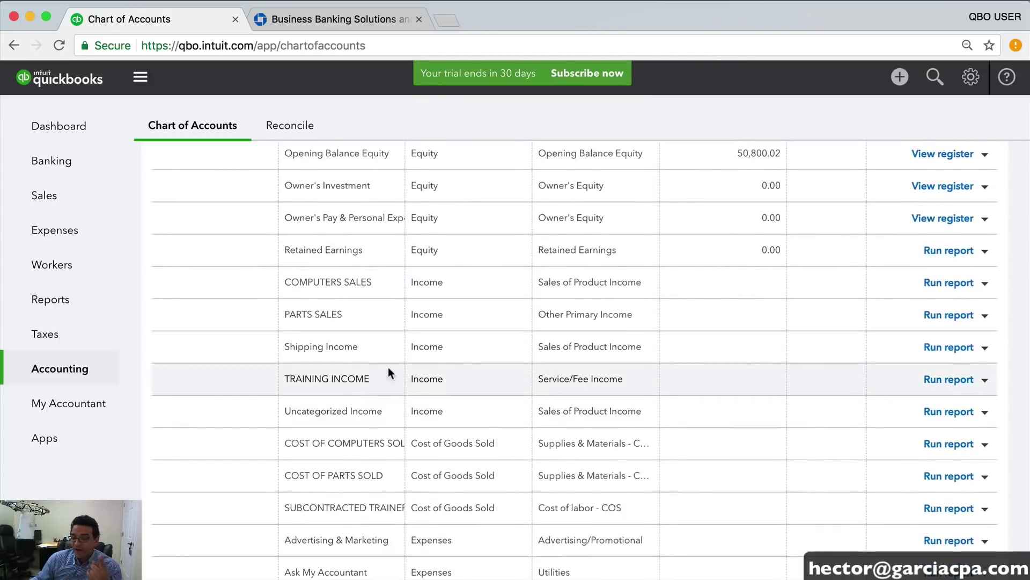
scroll(698, 348, "up", 12)
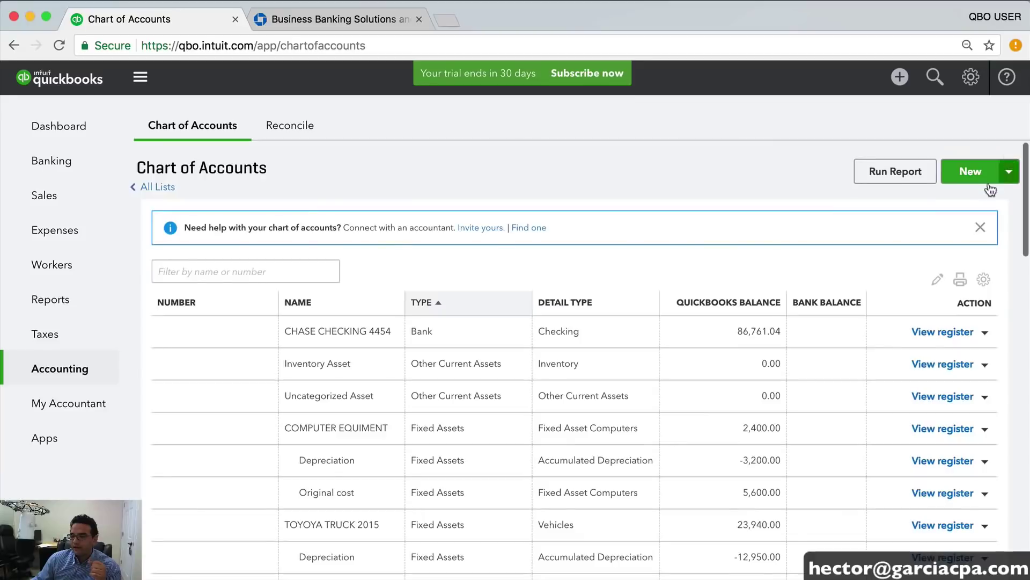
left_click(968, 173)
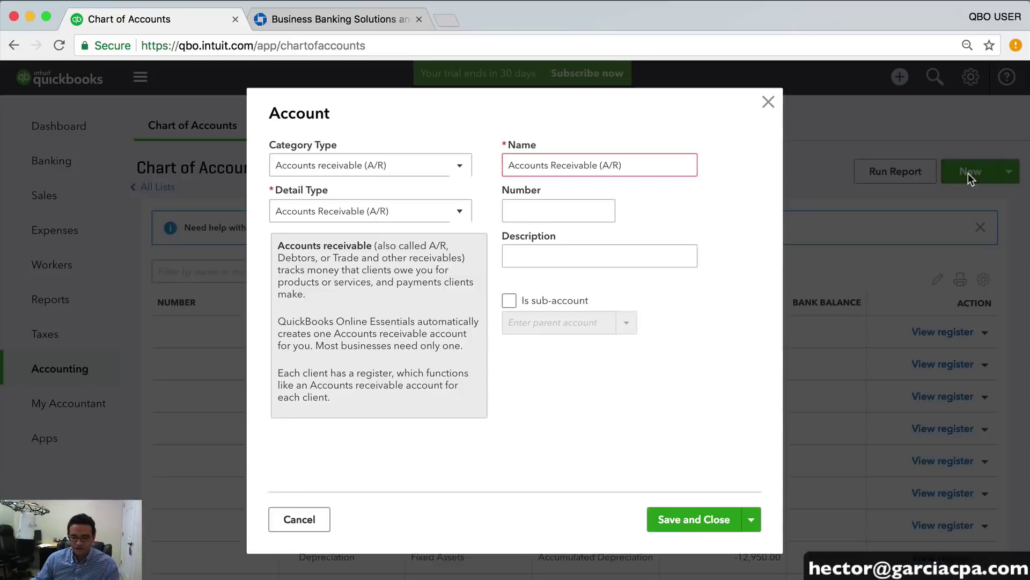
left_click(322, 176)
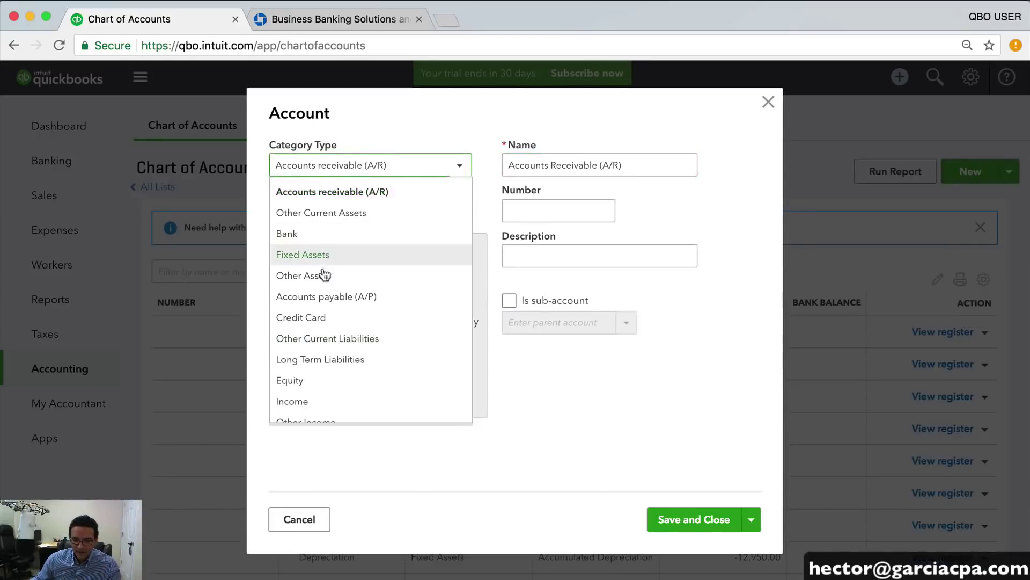
scroll(326, 266, "down", 3)
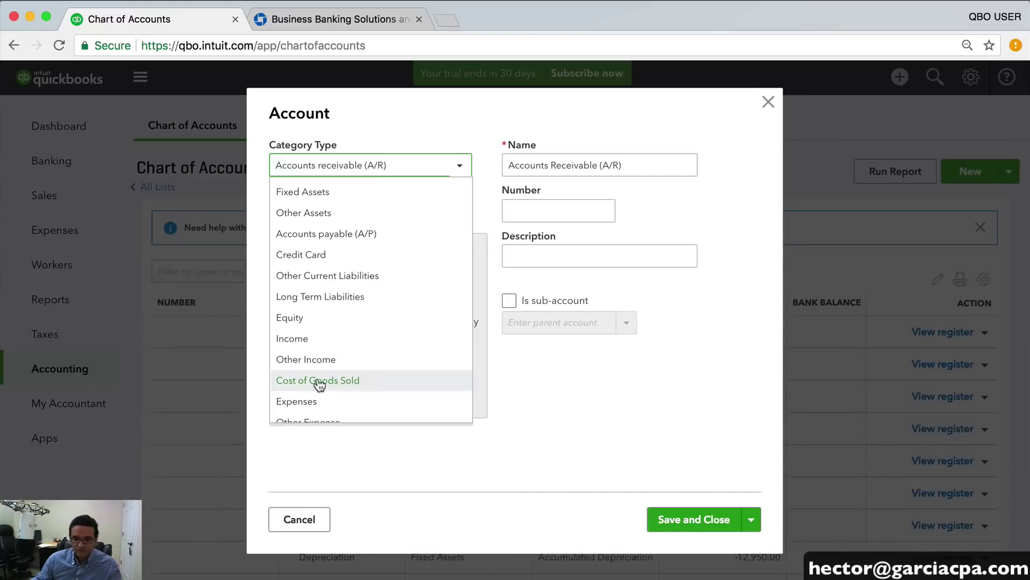
left_click(319, 382)
left_click(306, 211)
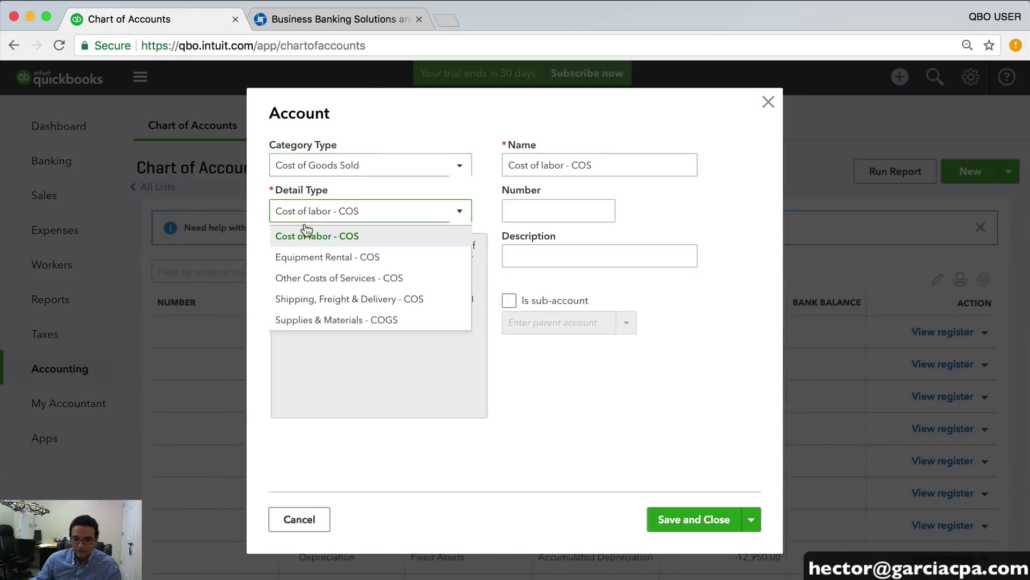
left_click(311, 298)
Name the new shipping account SHIPPING COSTS and save it
left_click_drag(674, 166, 424, 164)
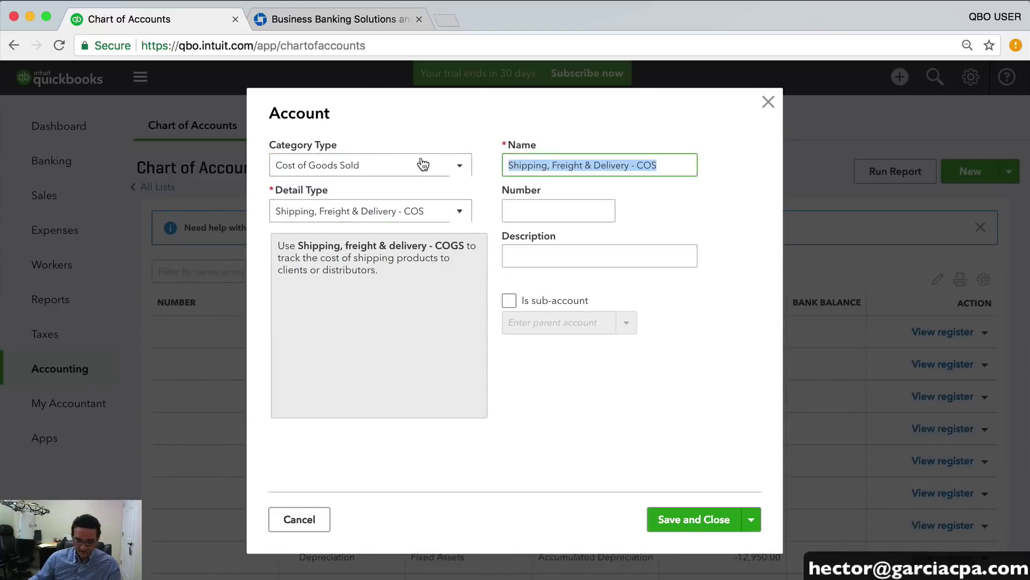
type("SHIPPING COSTS")
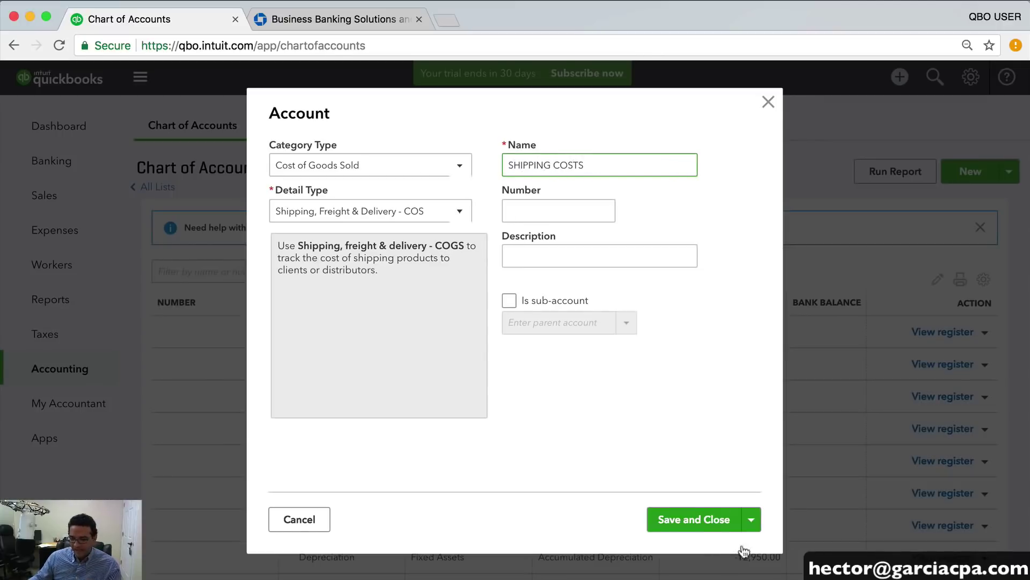
left_click(699, 514)
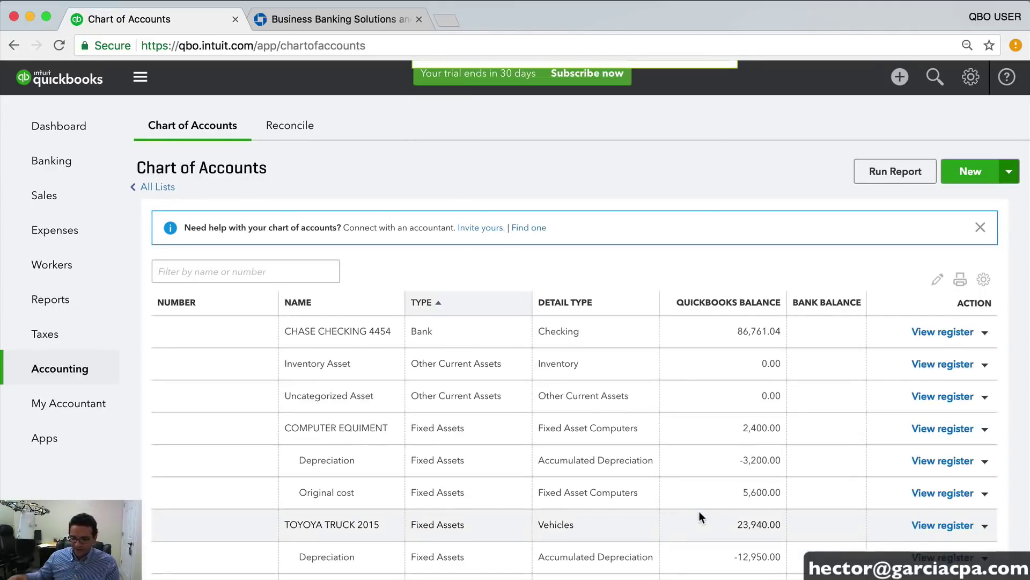
Review the cost of goods sold accounts and the first default expense accounts, from Advertising & Marketing through Car & Truck
scroll(699, 513, "down", 6)
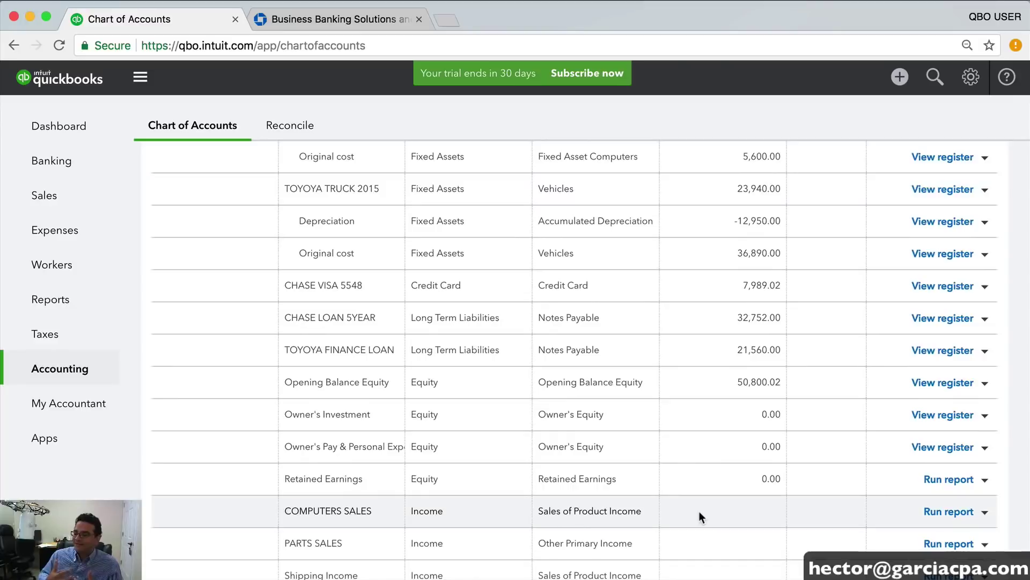
scroll(699, 511, "down", 5)
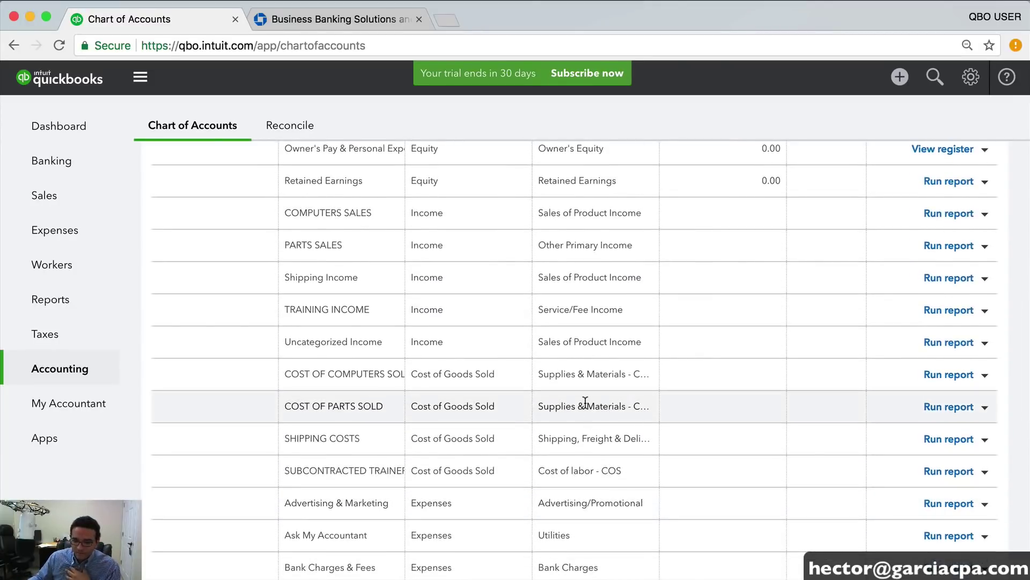
scroll(585, 403, "down", 1)
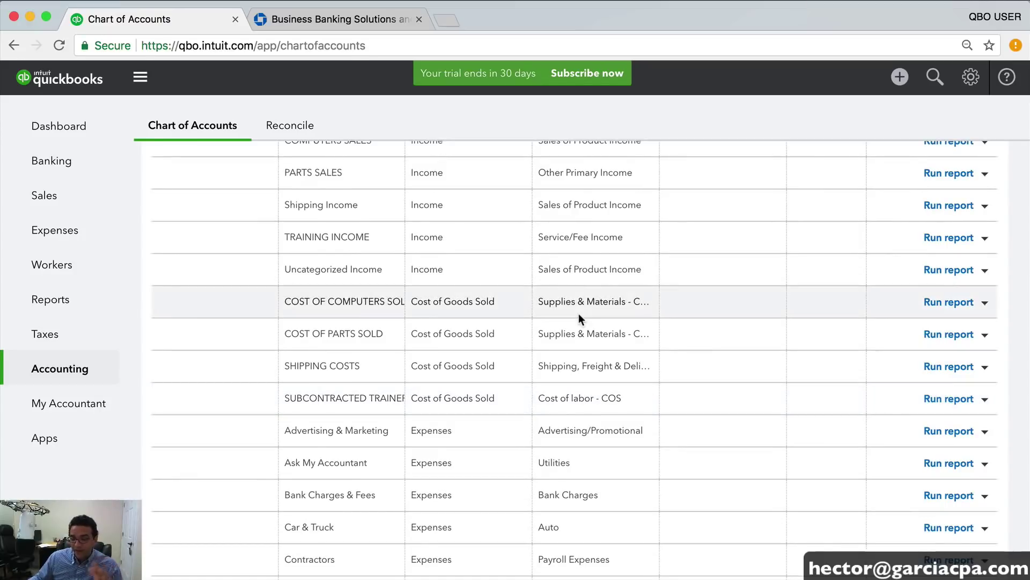
scroll(559, 406, "down", 1)
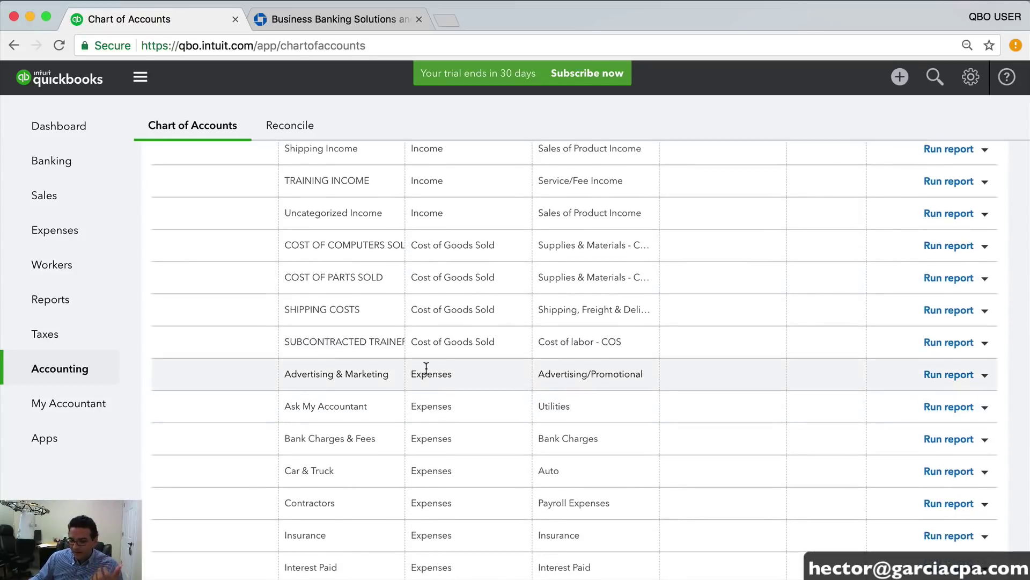
left_click_drag(311, 374, 384, 376)
left_click_drag(290, 407, 372, 408)
left_click(374, 407)
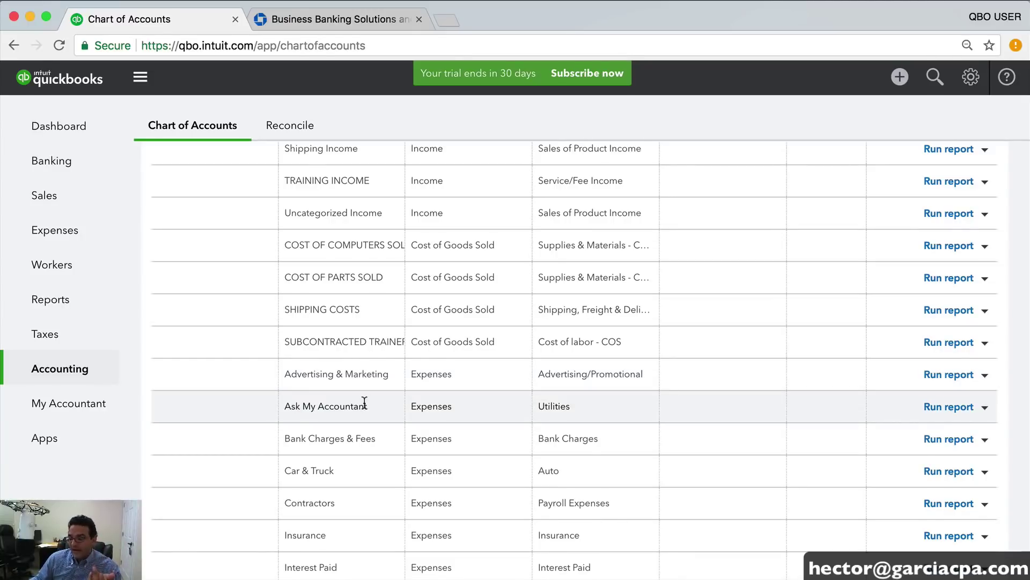
left_click_drag(301, 438, 367, 439)
left_click_drag(302, 471, 356, 472)
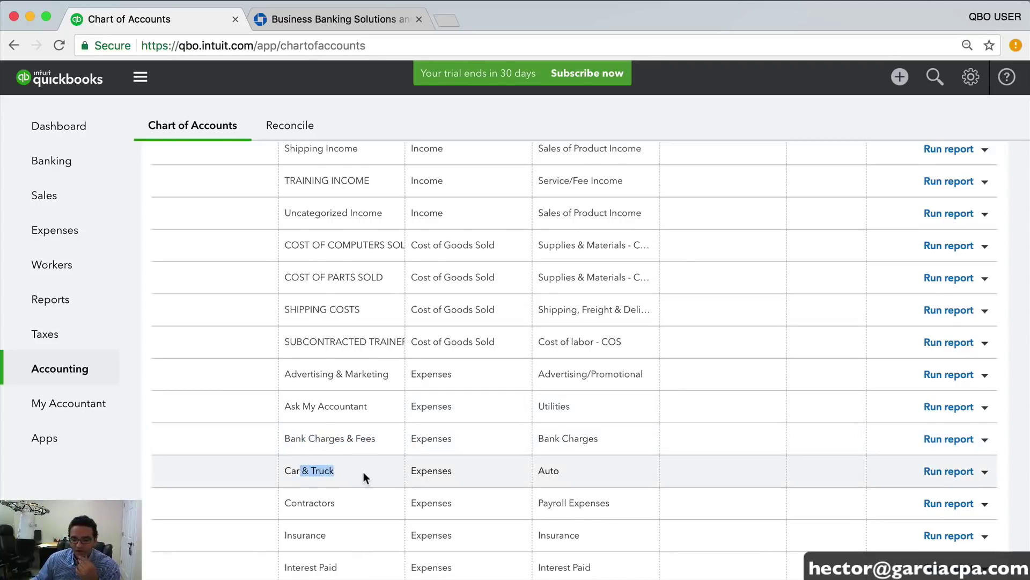
Delete the Contractors expense account from the chart of accounts and confirm the deletion
scroll(363, 472, "down", 3)
left_click_drag(291, 416, 341, 417)
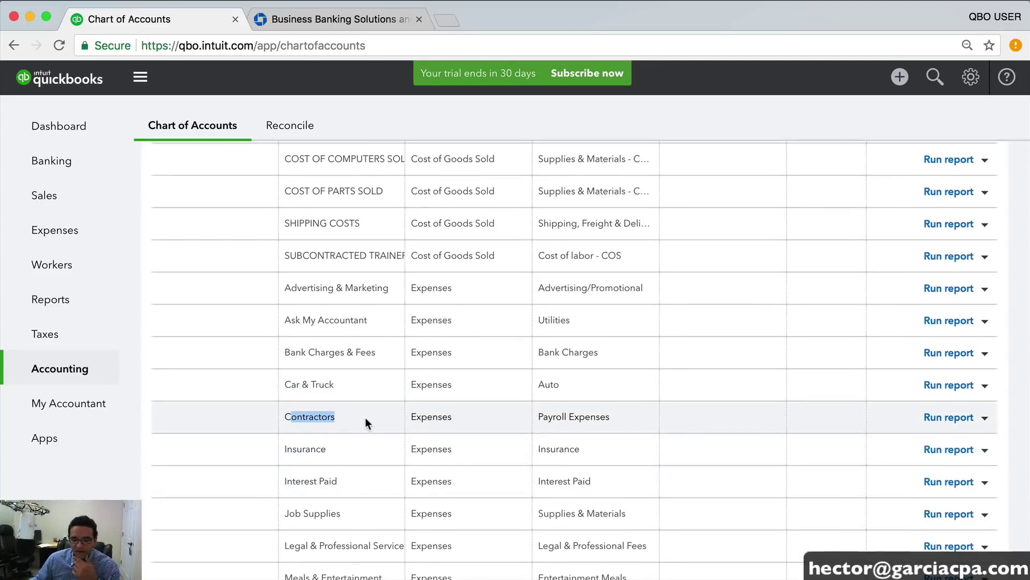
scroll(366, 418, "down", 1)
scroll(327, 387, "up", 1)
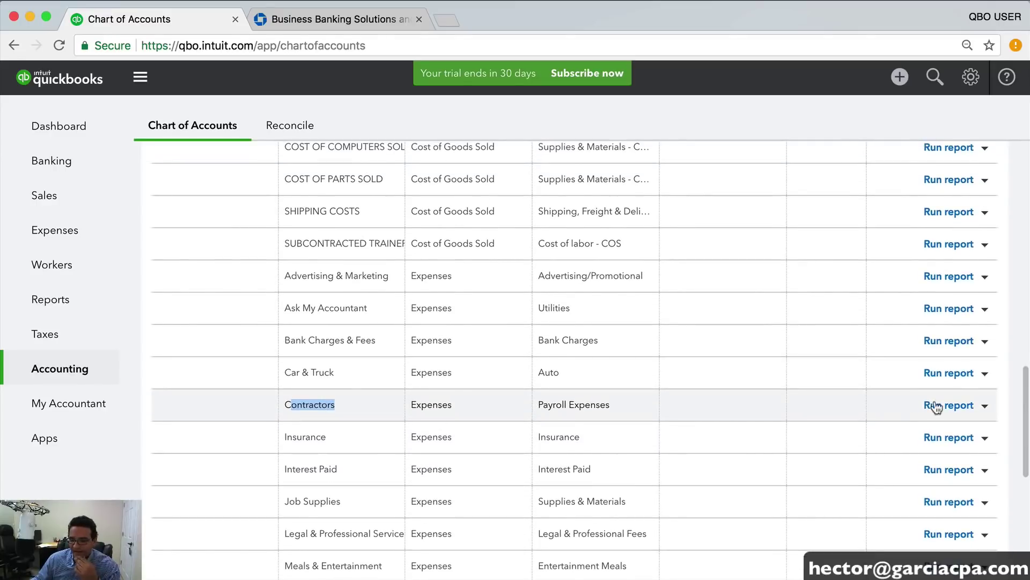
left_click(985, 407)
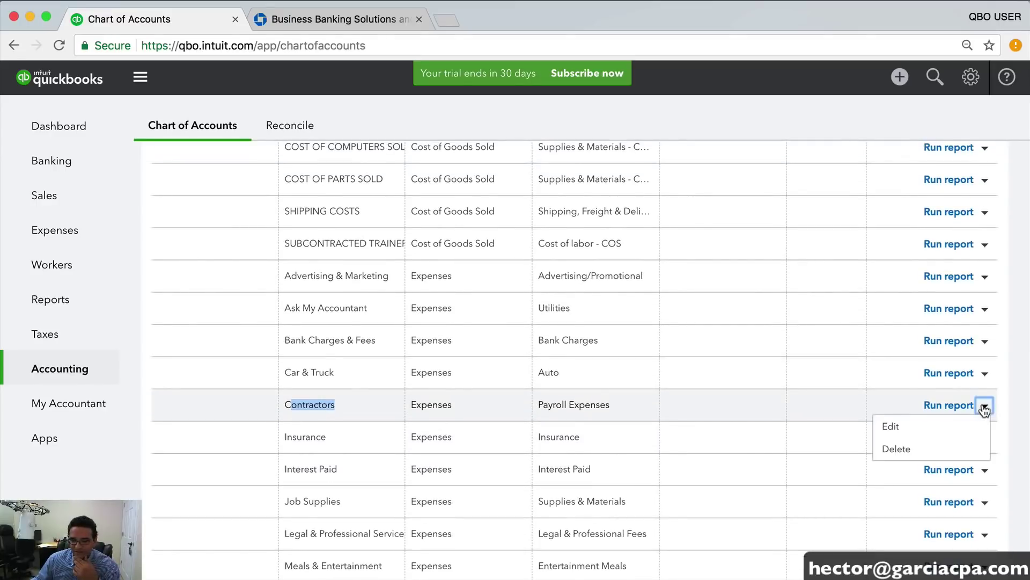
left_click(896, 449)
left_click(600, 356)
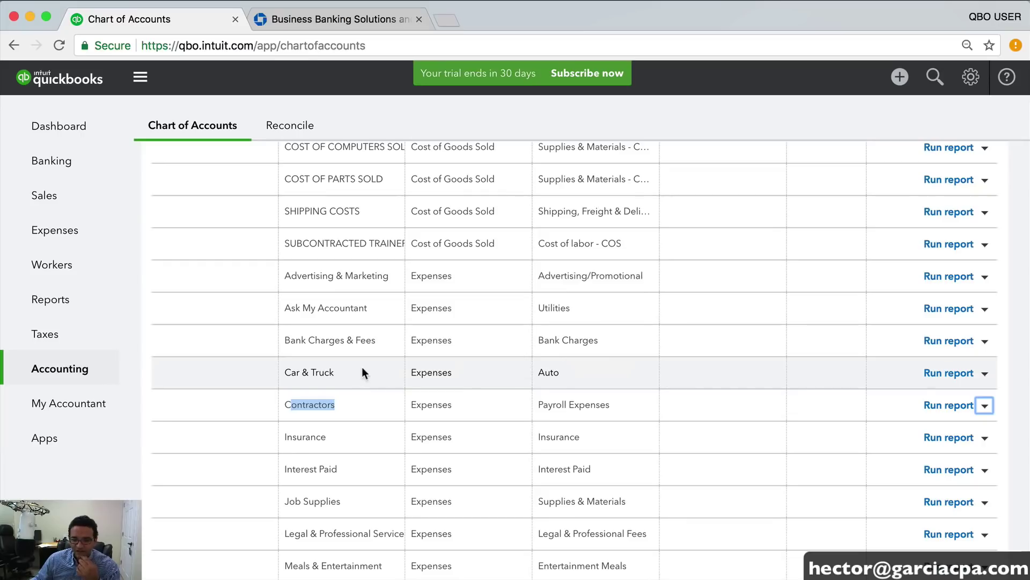
Check the SUBCONTRACTED TRAINER cost account and review the expense accounts down to Office Supplies & Software
scroll(354, 375, "down", 4)
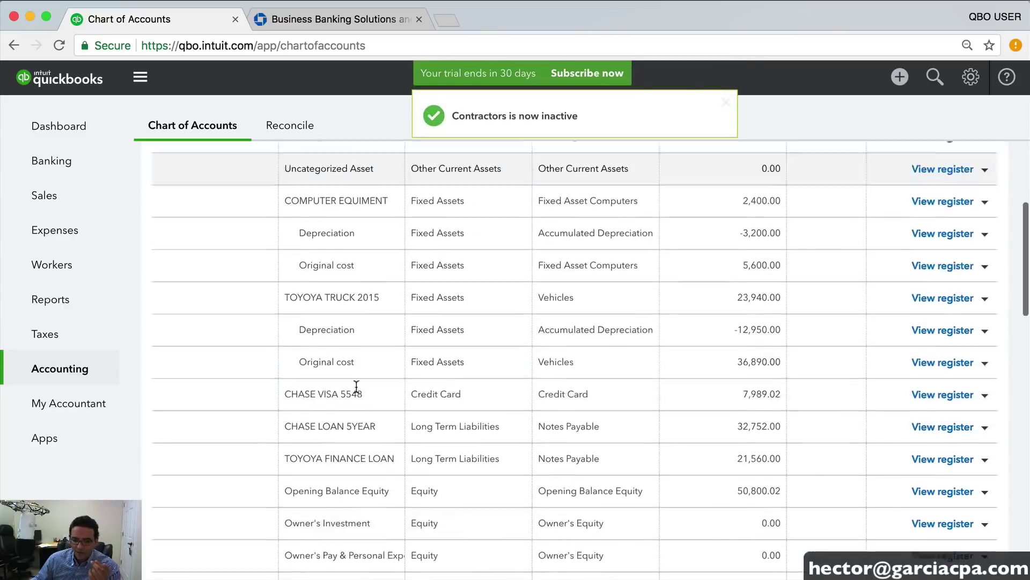
scroll(356, 385, "down", 8)
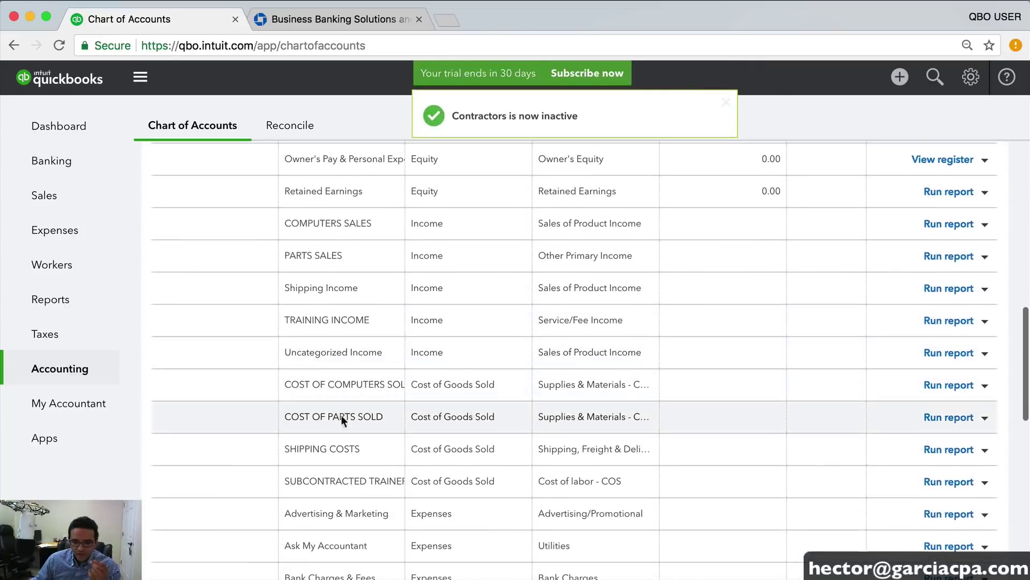
left_click_drag(303, 470, 416, 482)
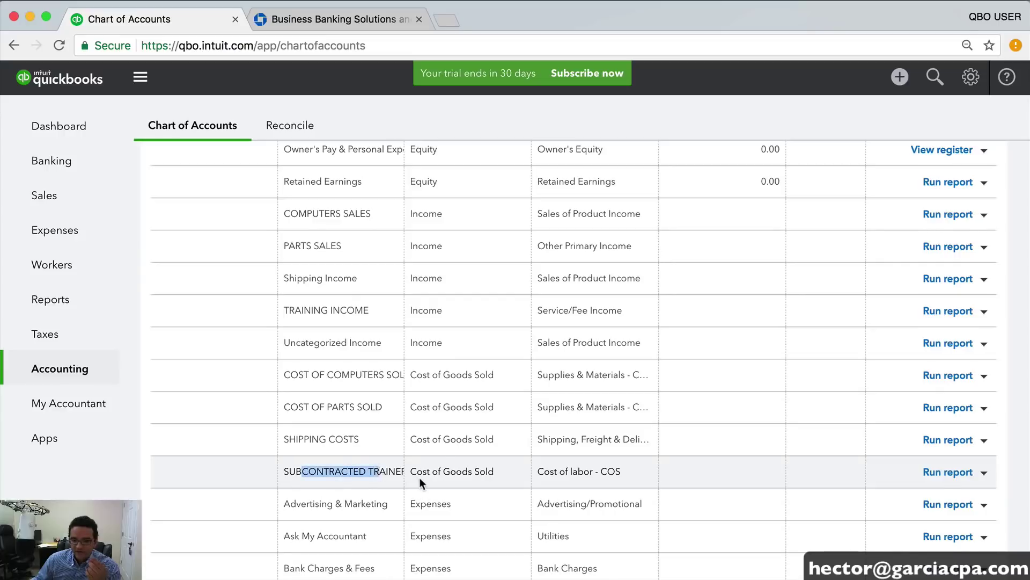
scroll(416, 478, "down", 5)
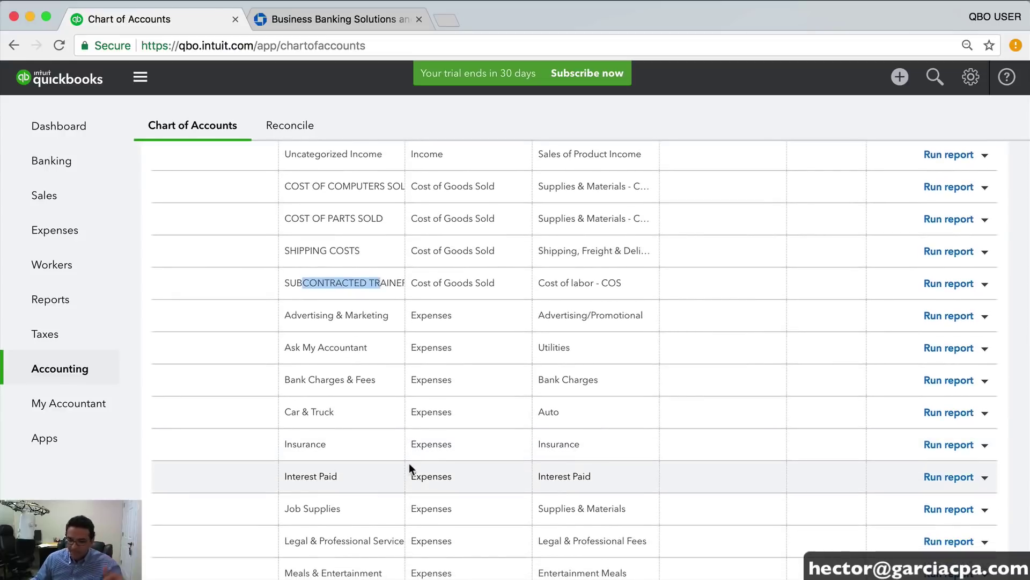
scroll(415, 464, "down", 3)
left_click(360, 376)
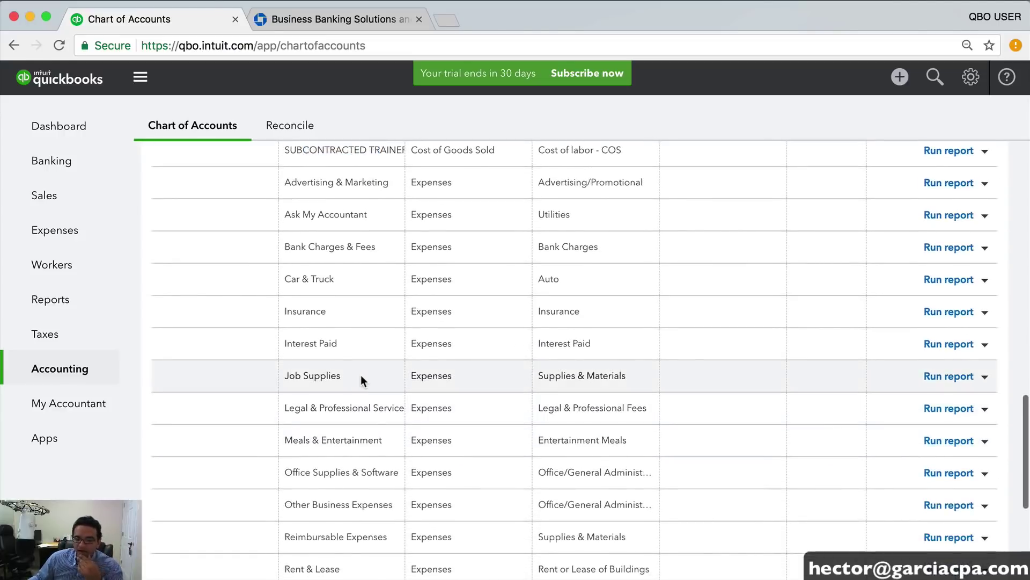
scroll(311, 338, "up", 1)
scroll(397, 452, "down", 1)
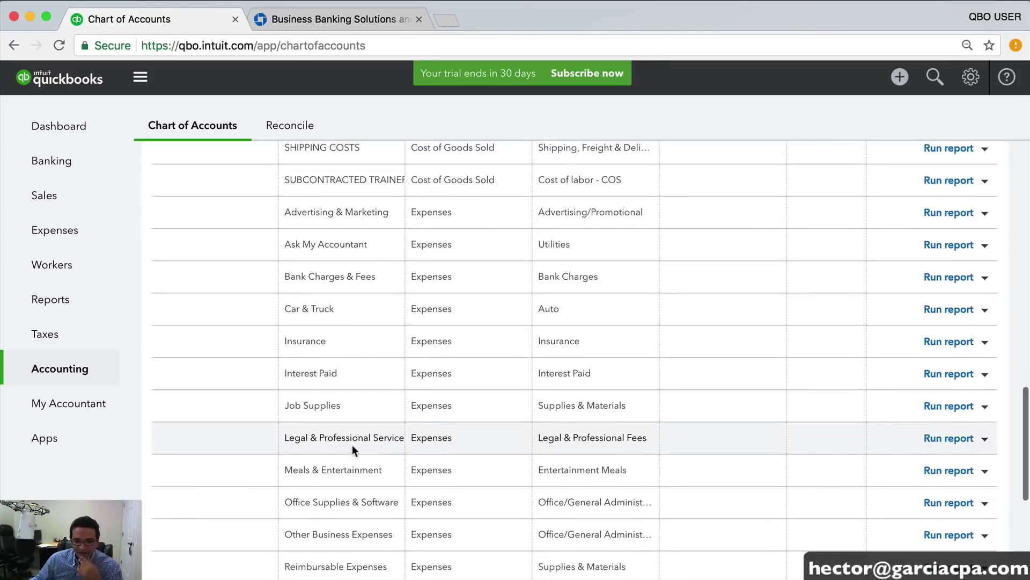
scroll(334, 429, "down", 2)
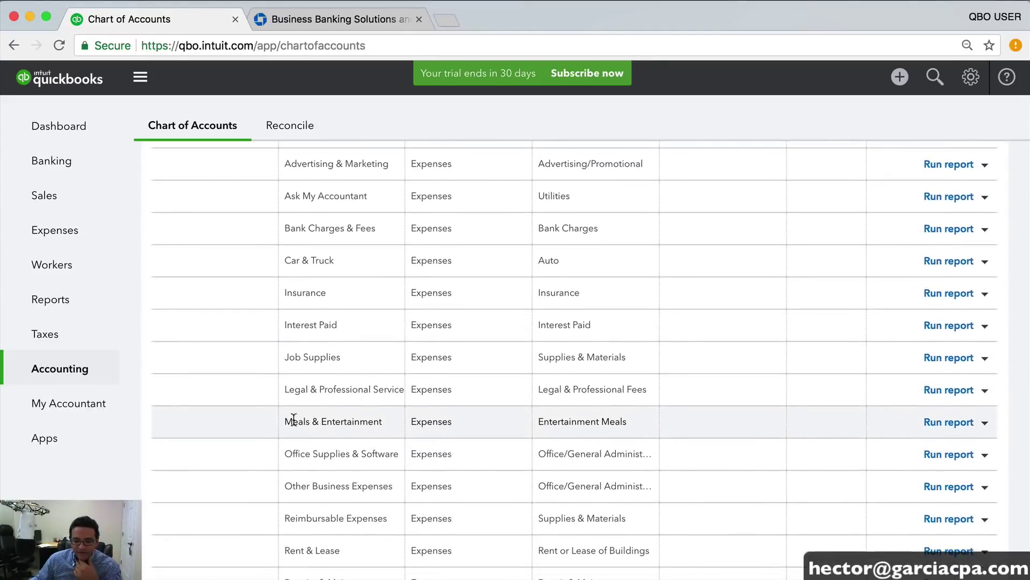
scroll(342, 418, "down", 1)
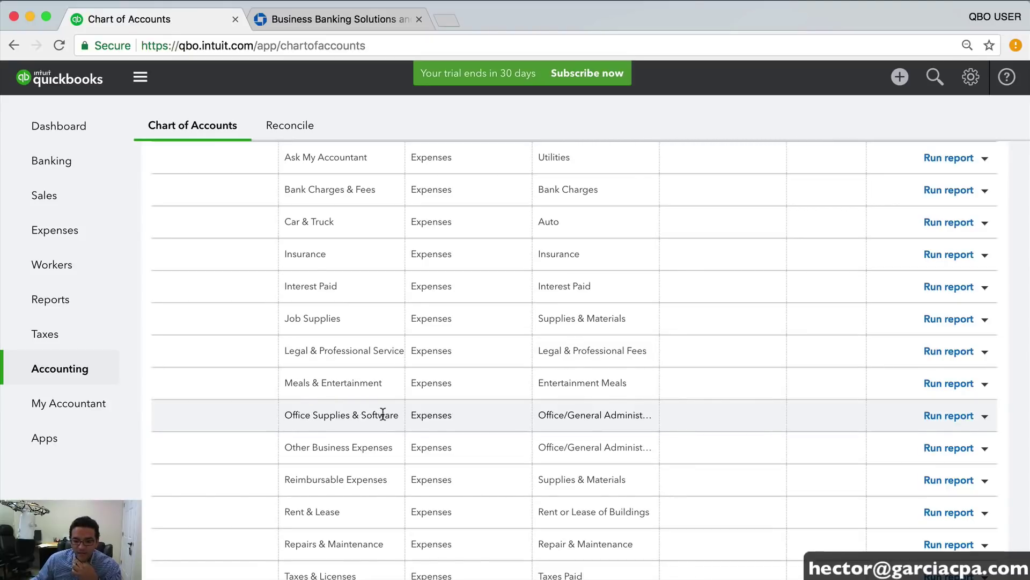
Rename the Meals & Entertainment expense account to Meals with Customers and save it
left_click_drag(292, 382, 355, 382)
left_click(984, 385)
left_click(895, 404)
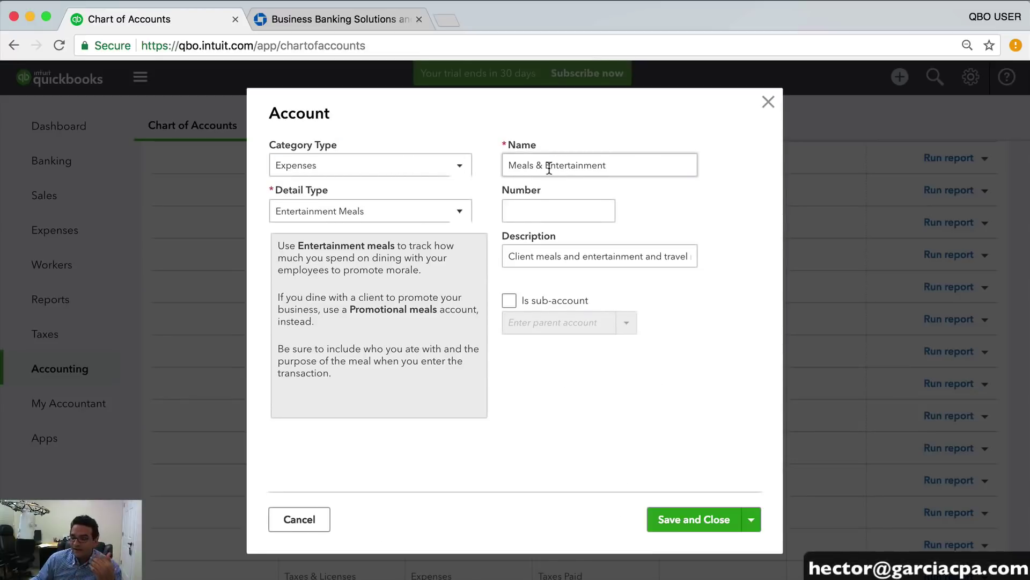
left_click_drag(547, 165, 654, 166)
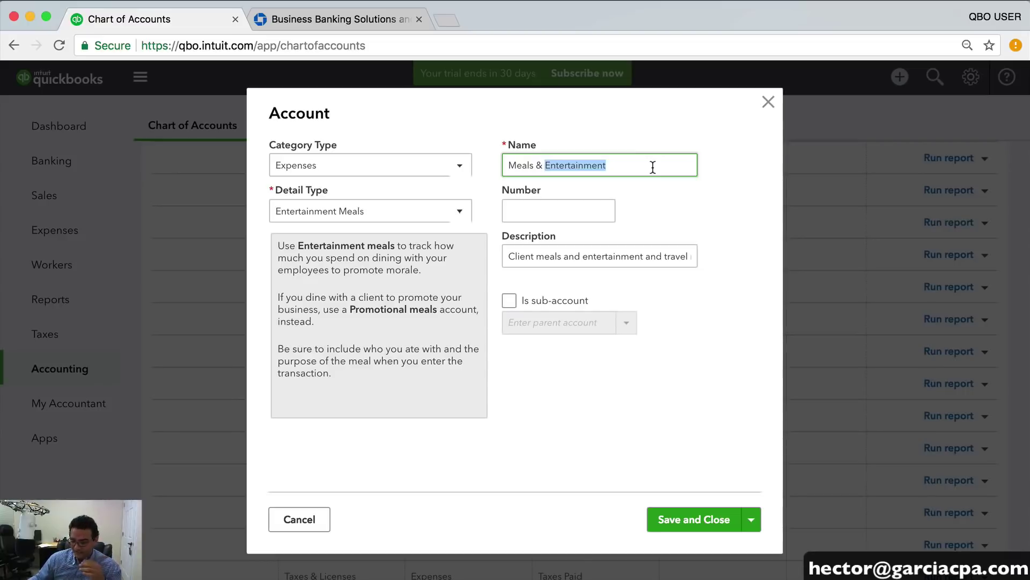
key("BackSpace")
type("W")
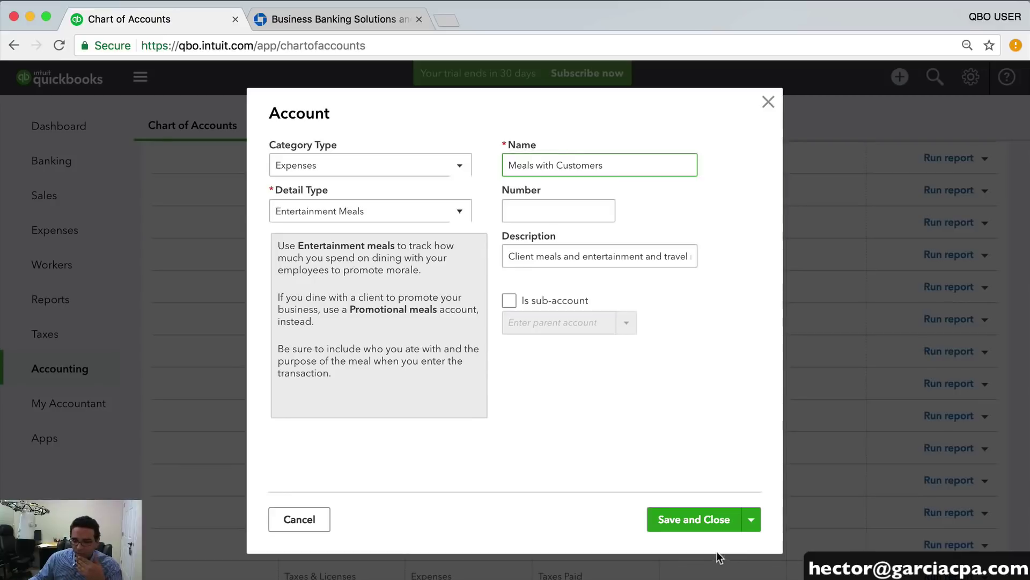
left_click(708, 523)
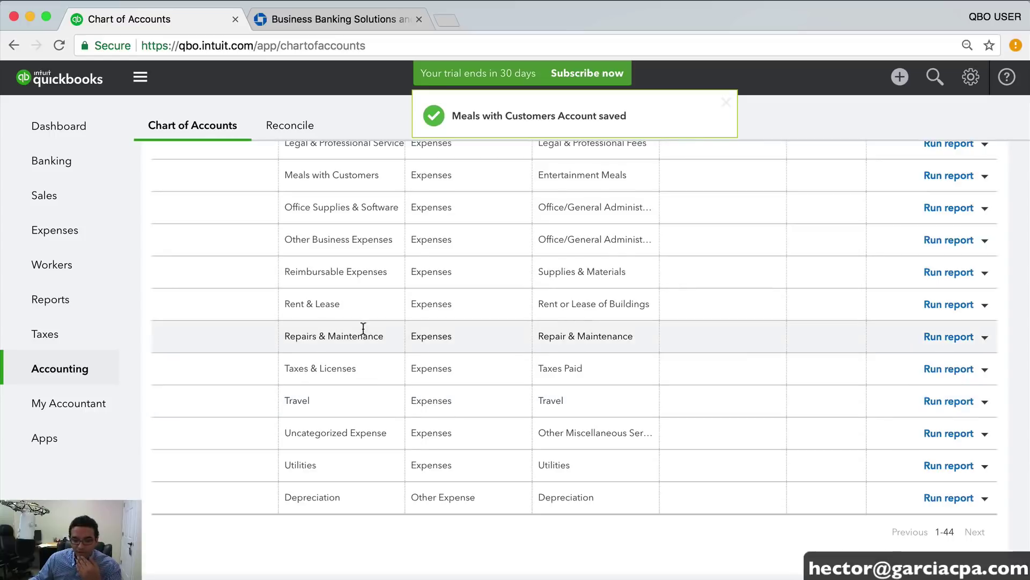
Delete the Reimbursable Expenses account from the chart of accounts and confirm the deletion
scroll(336, 300, "up", 5)
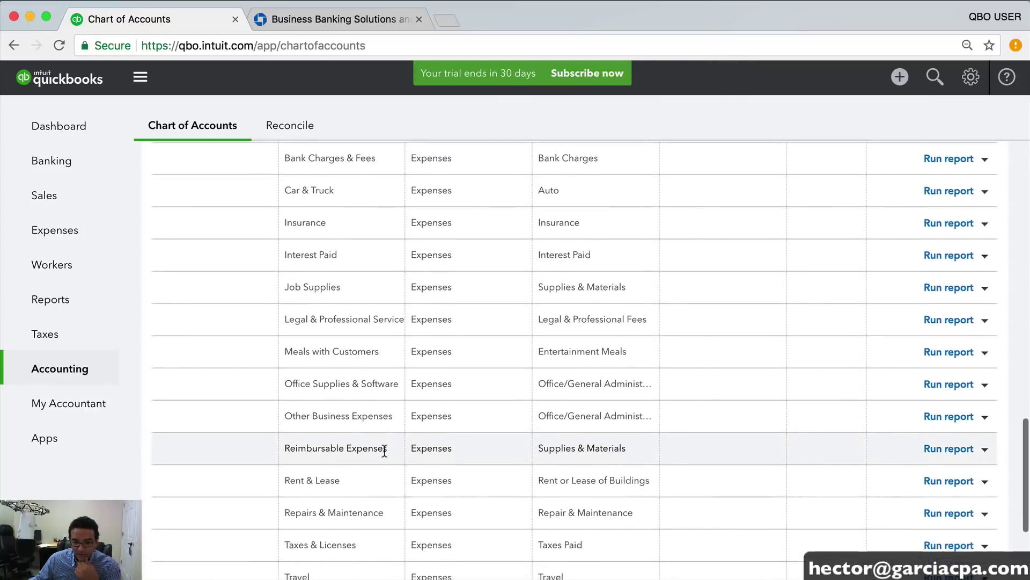
scroll(336, 376, "down", 2)
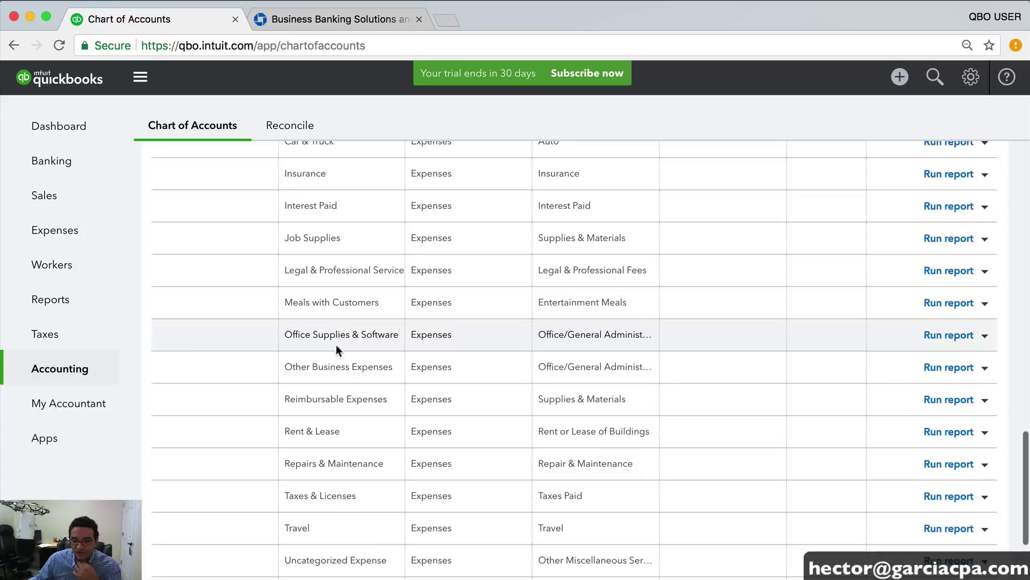
left_click_drag(302, 366, 369, 366)
scroll(378, 366, "down", 2)
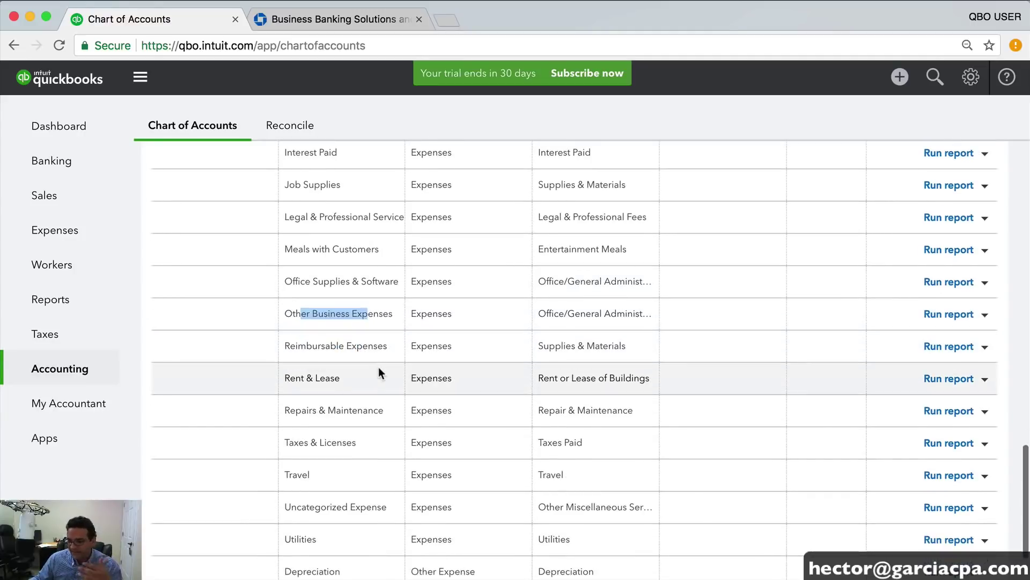
left_click_drag(318, 346, 375, 346)
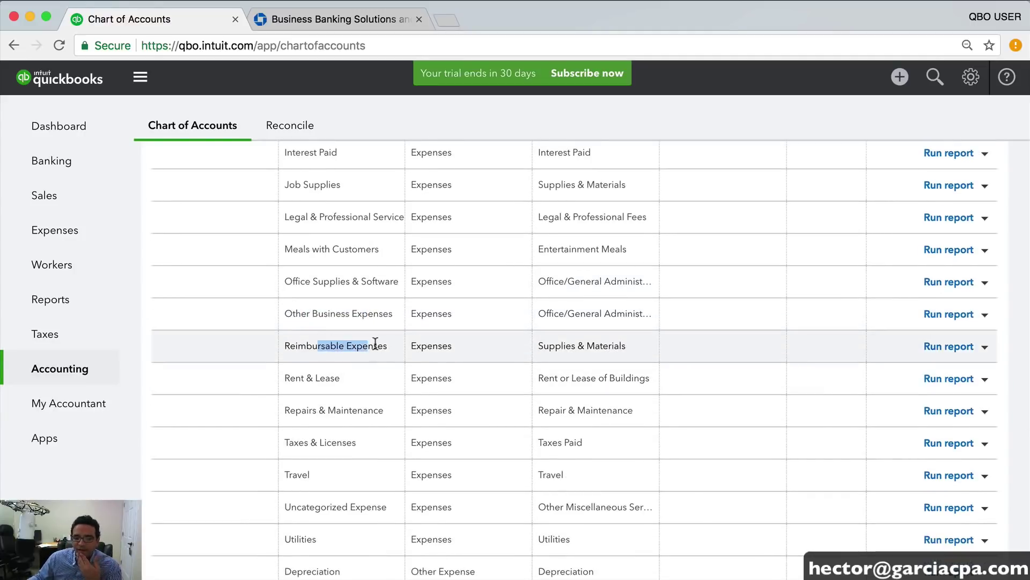
scroll(456, 381, "down", 2)
left_click(984, 312)
left_click(897, 355)
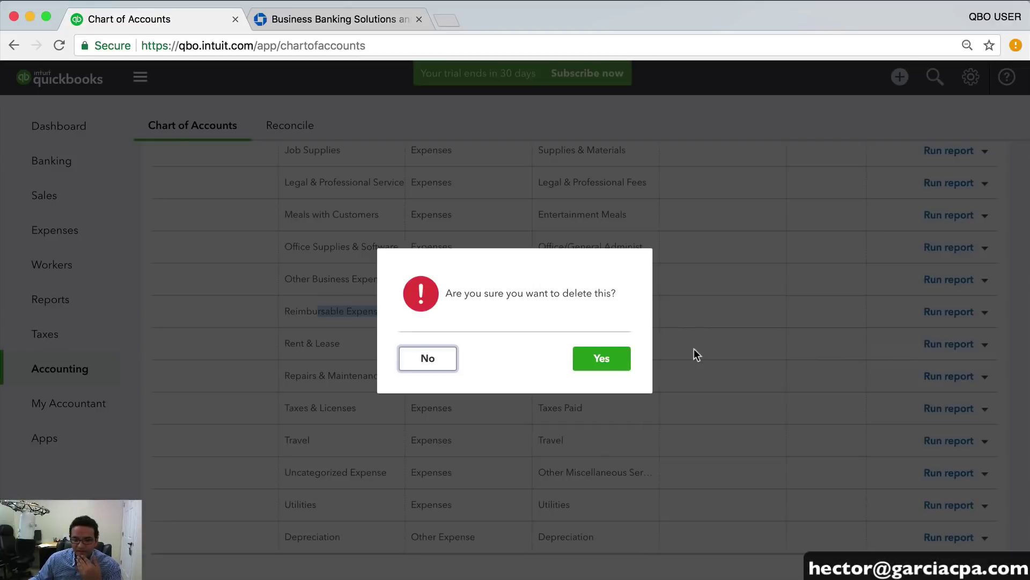
left_click(598, 356)
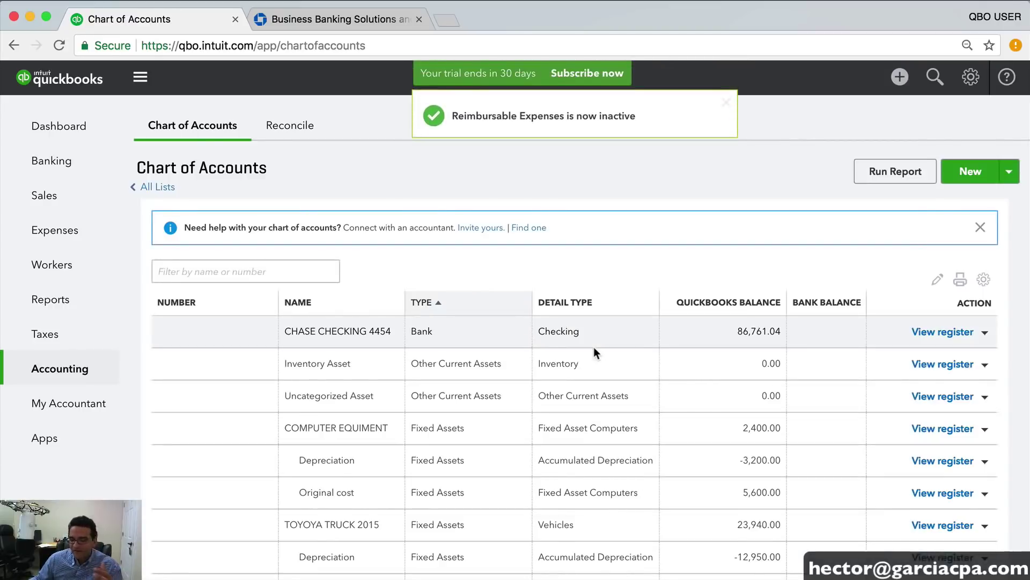
Review the remaining expense accounts from Other Business Expenses down to Depreciation, and check the actions available for the Travel account
scroll(594, 347, "down", 10)
scroll(579, 399, "down", 5)
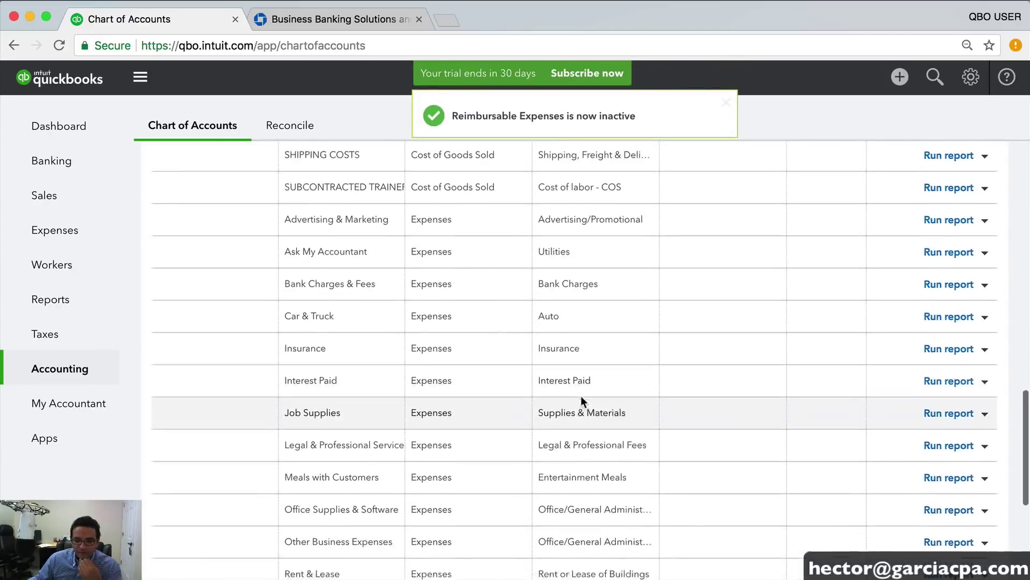
scroll(338, 333, "up", 1)
scroll(333, 424, "down", 2)
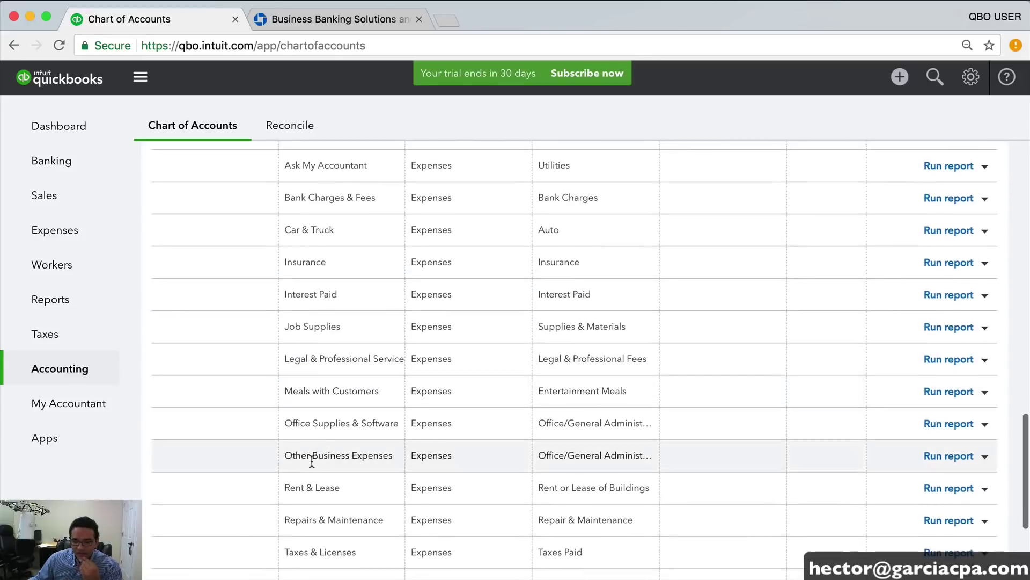
scroll(333, 472, "down", 2)
left_click_drag(302, 445, 384, 445)
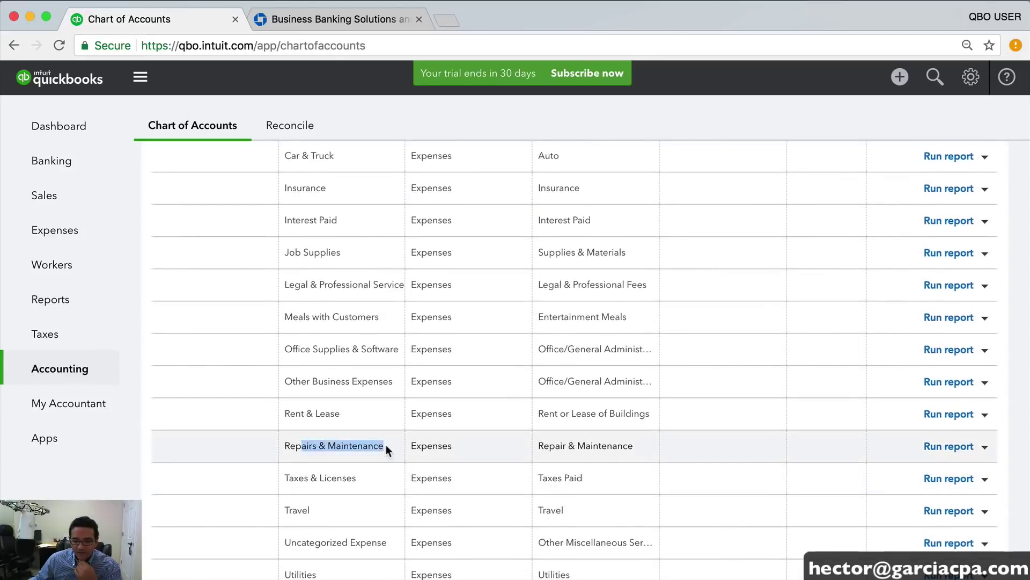
scroll(377, 475, "down", 1)
left_click_drag(299, 440, 399, 437)
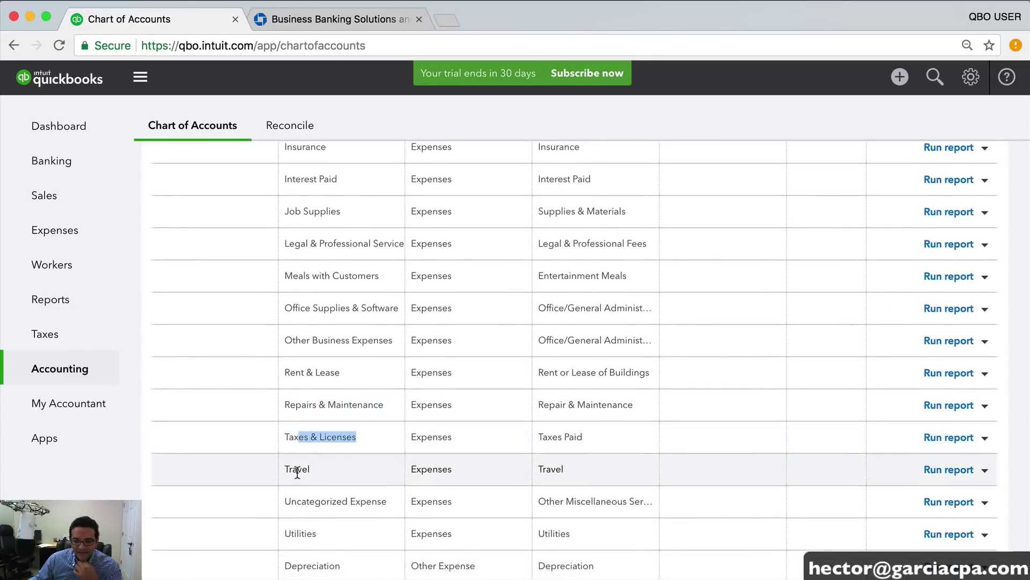
scroll(326, 471, "down", 2)
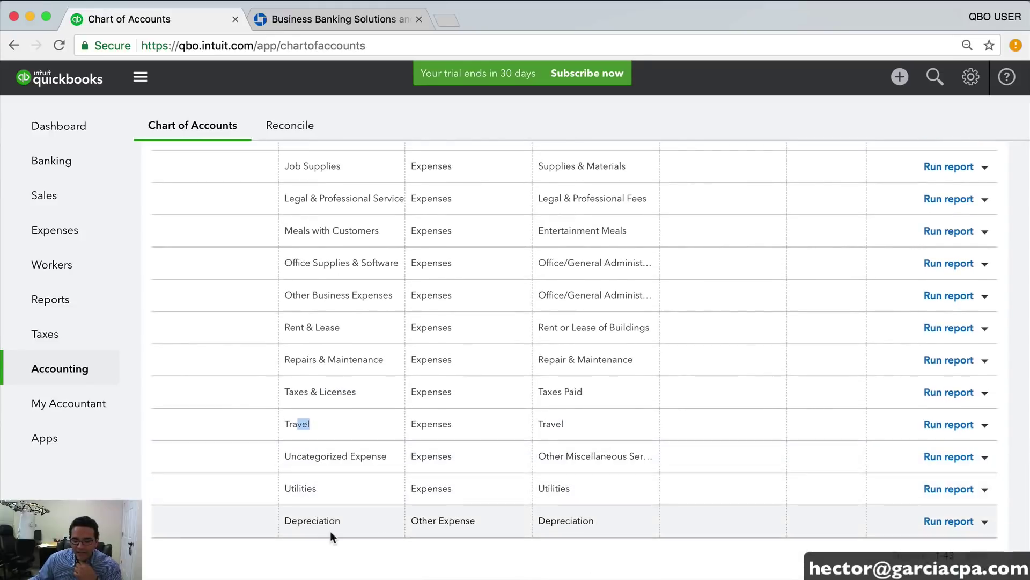
left_click(364, 431)
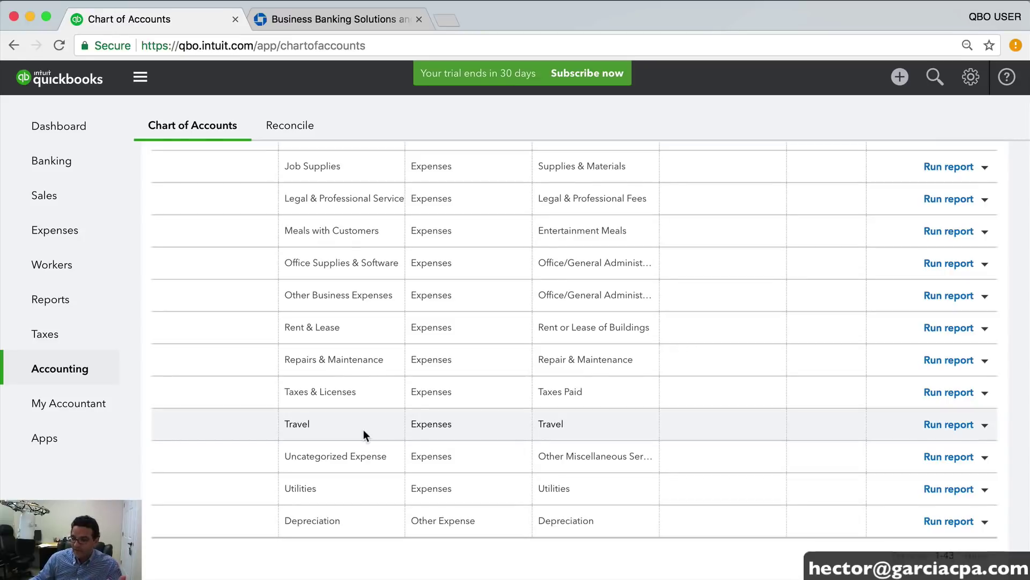
left_click(983, 426)
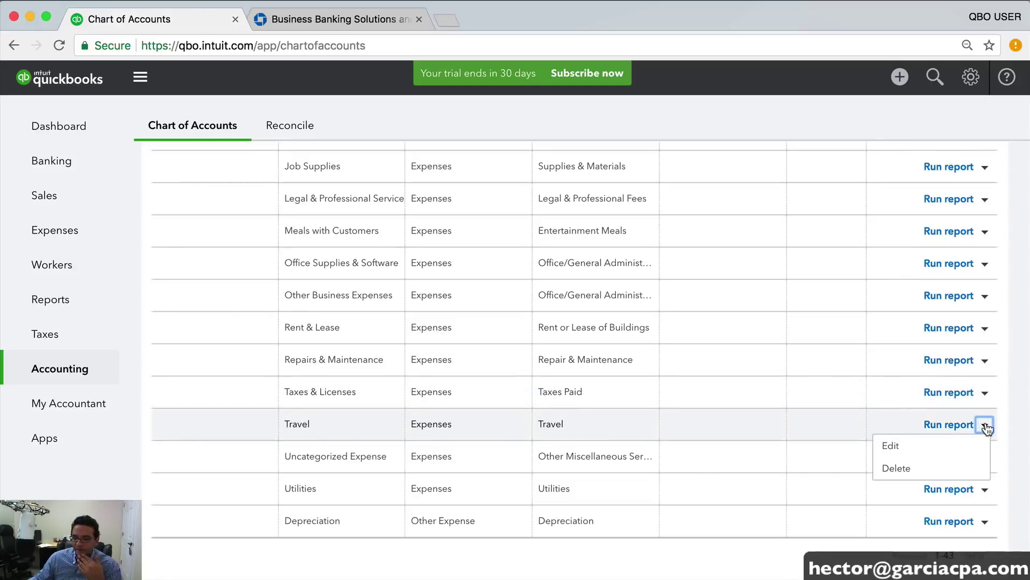
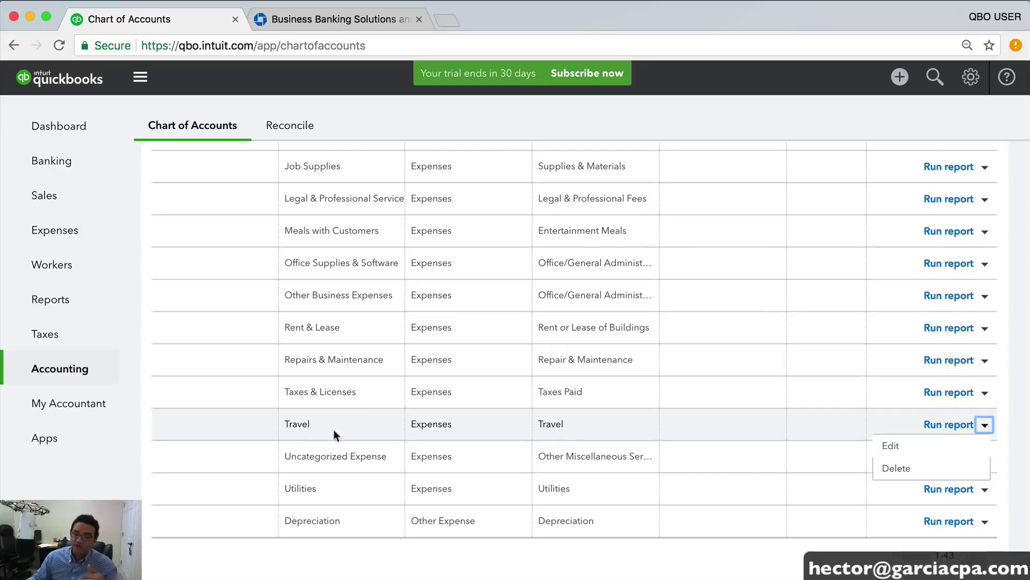
Start a new account with category type Expenses and detail type Travel
scroll(766, 405, "up", 15)
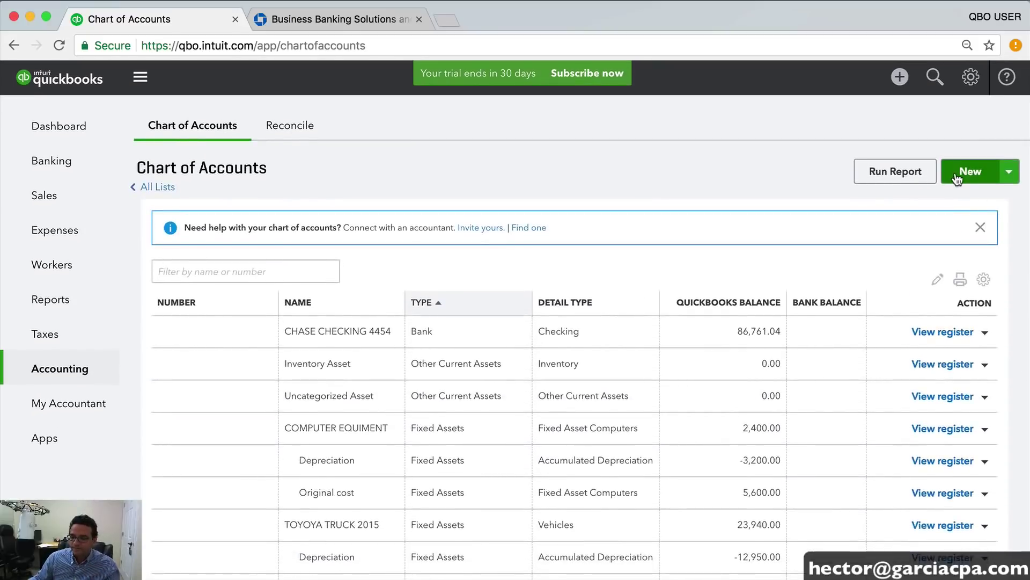
left_click(964, 174)
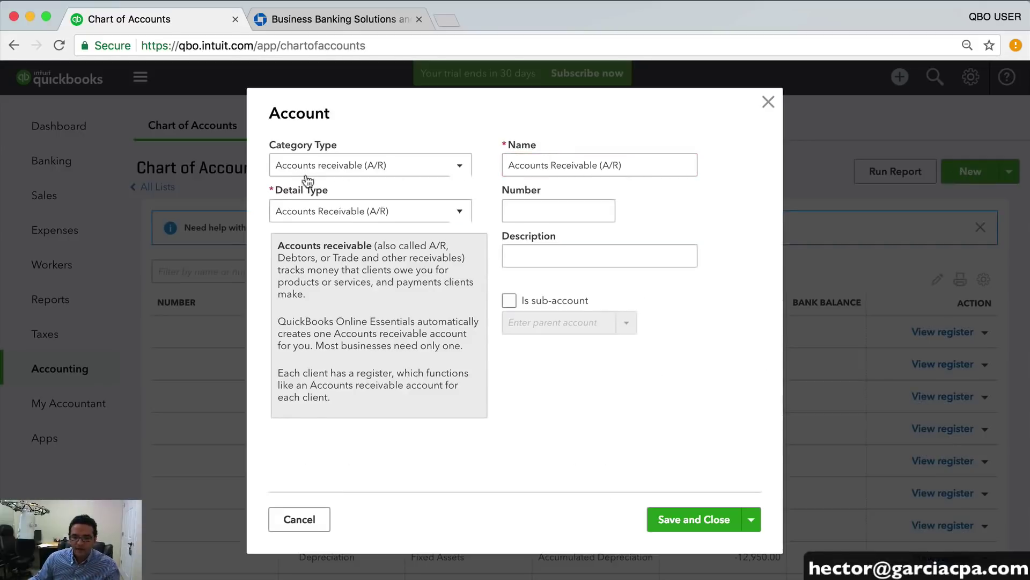
left_click(332, 167)
scroll(317, 242, "down", 3)
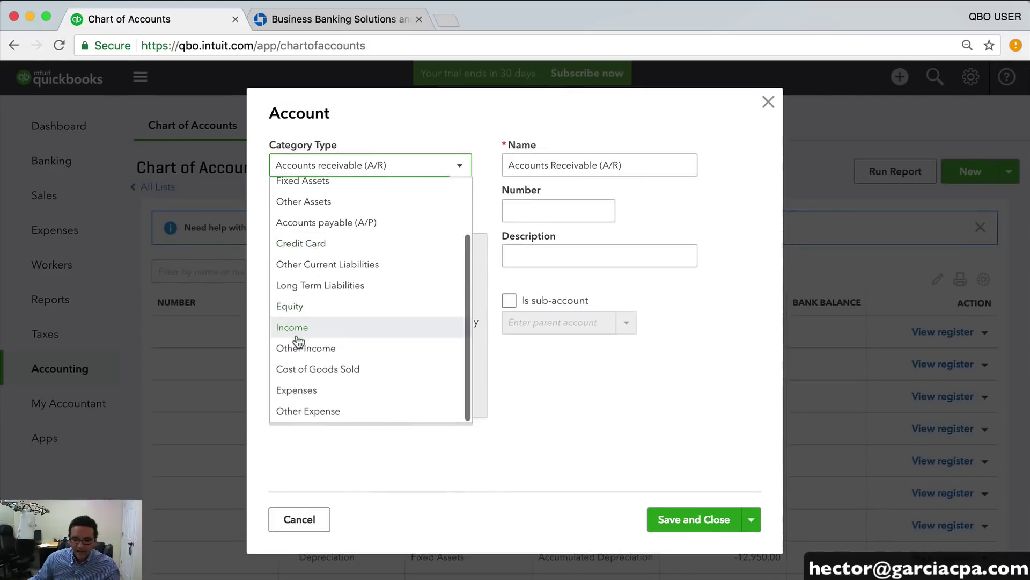
left_click(303, 391)
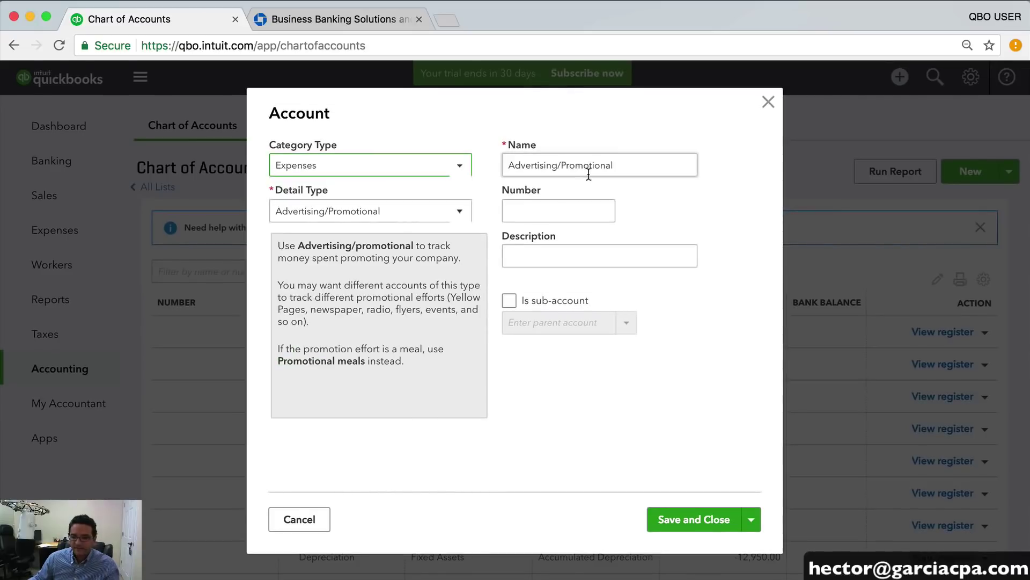
left_click(383, 213)
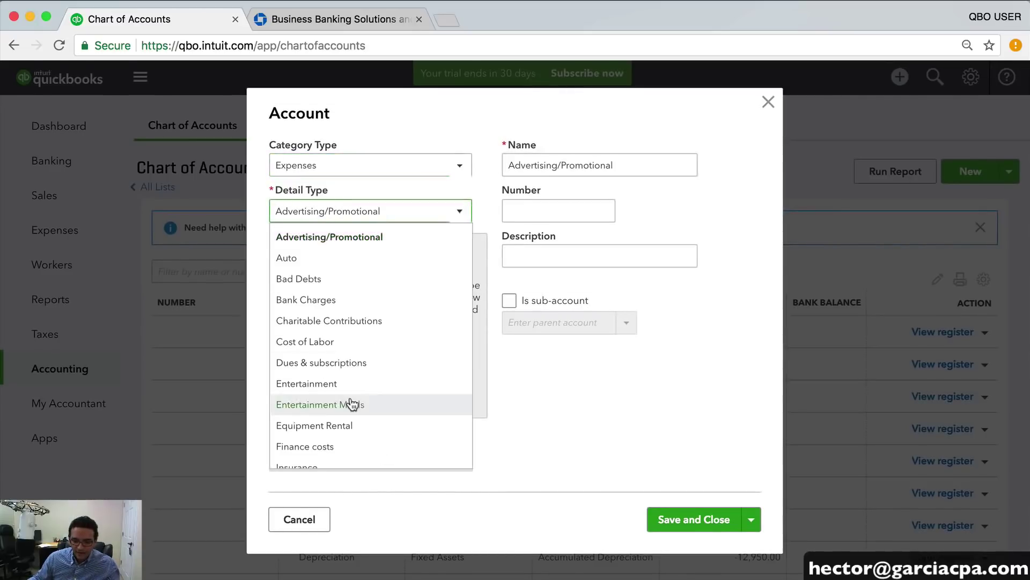
scroll(352, 401, "down", 5)
scroll(353, 403, "down", 1)
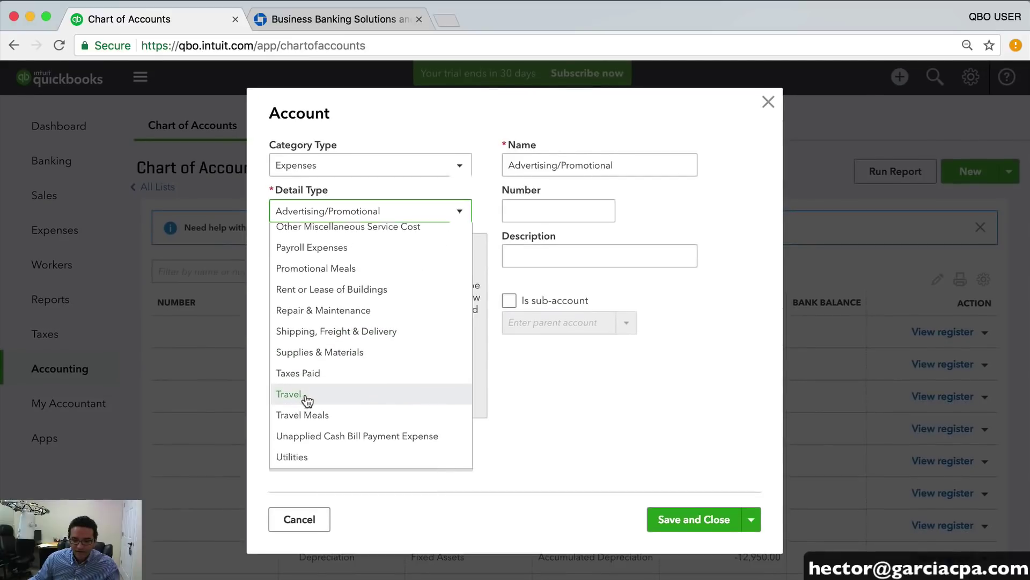
scroll(317, 341, "up", 1)
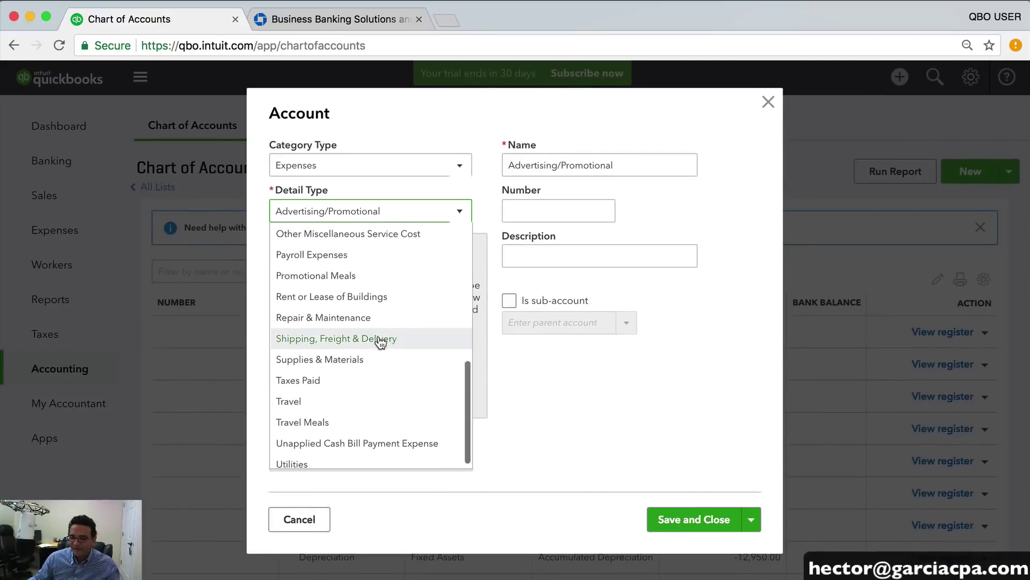
scroll(349, 252, "up", 1)
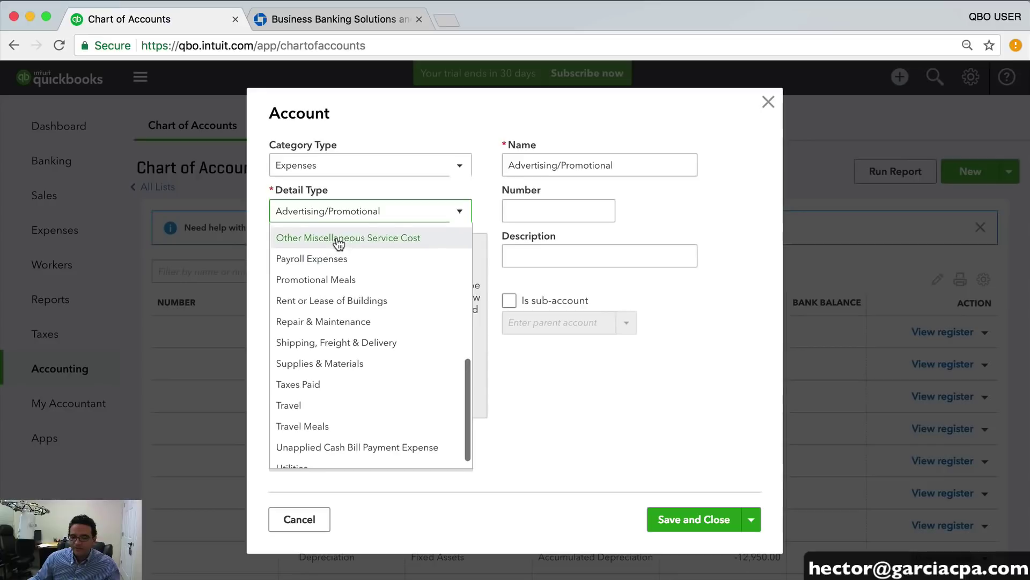
left_click(347, 402)
Name the account AIRFARE, make it a sub-account of Travel, and save it with another new account started
double_click(564, 166)
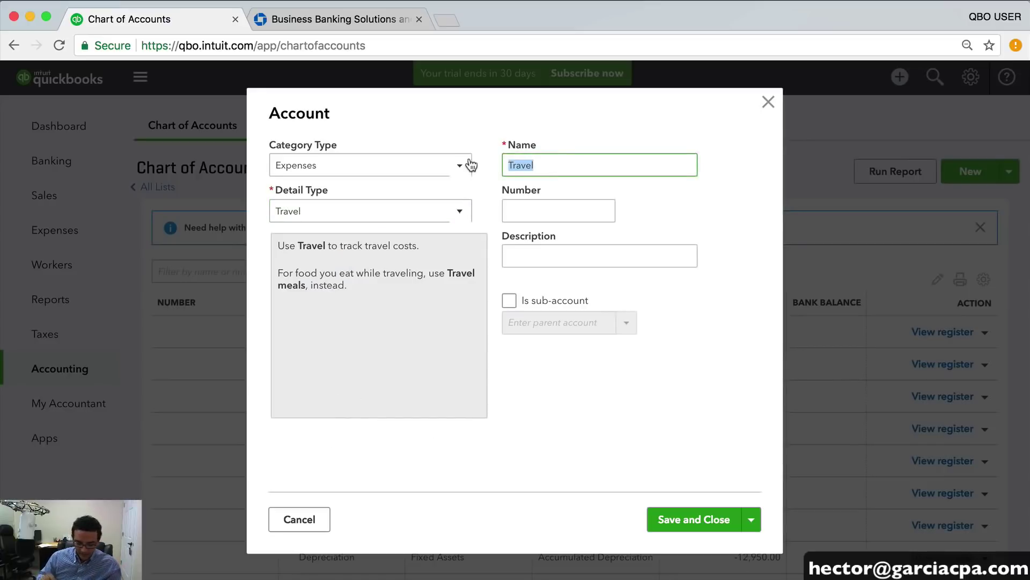
type("air")
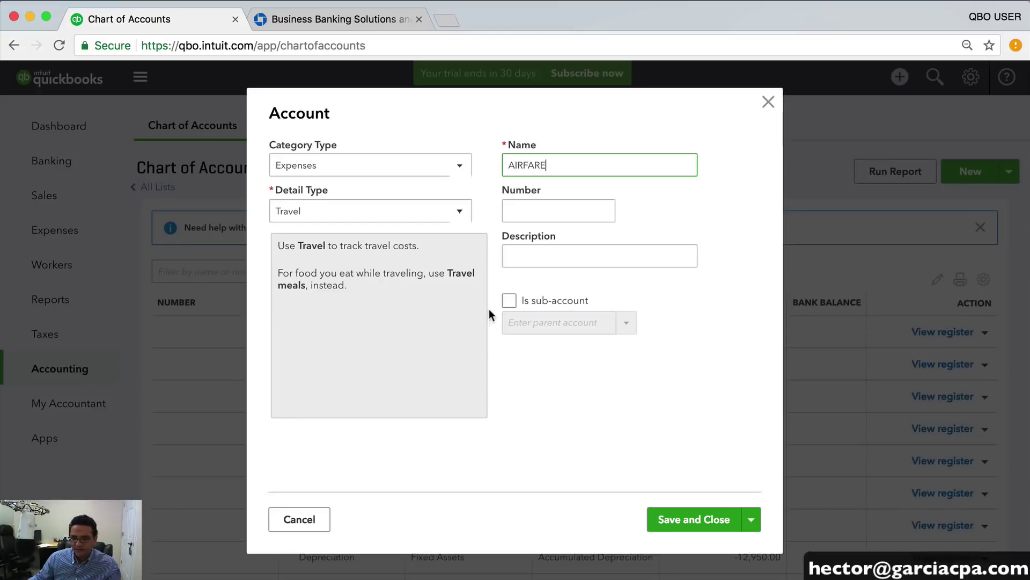
left_click(509, 300)
left_click(626, 324)
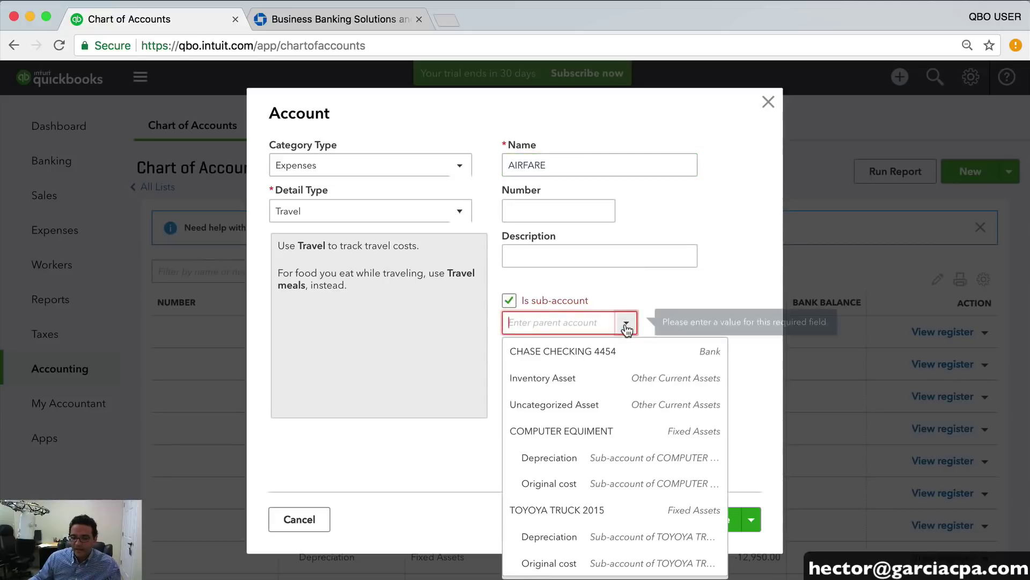
type("Travel")
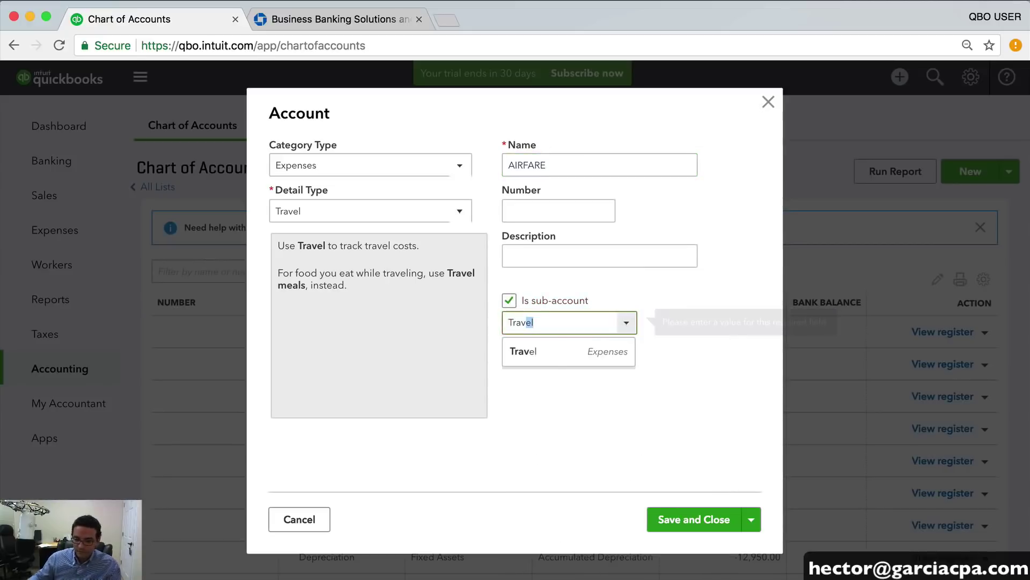
left_click(533, 349)
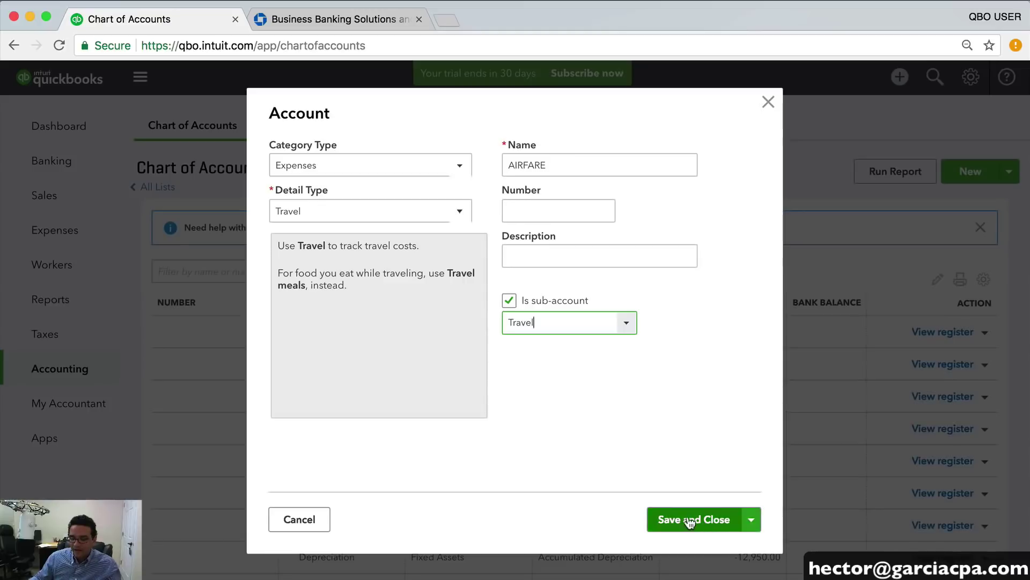
left_click(749, 521)
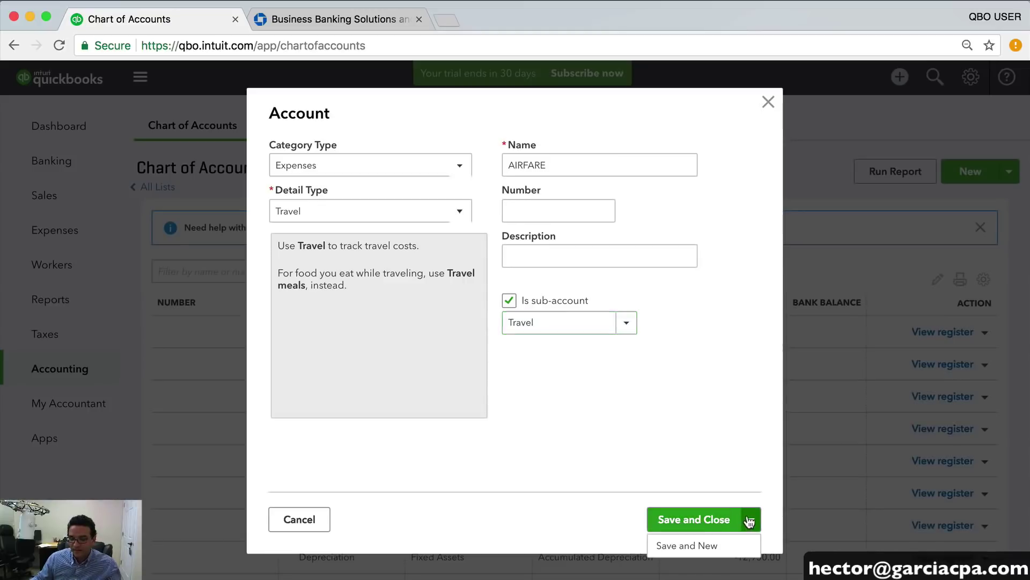
left_click(698, 546)
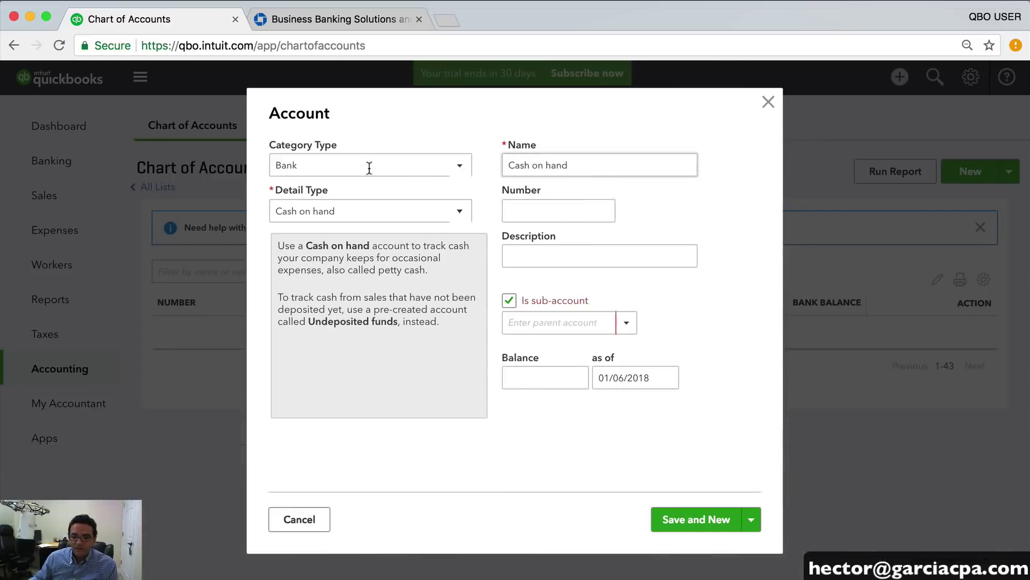
Set the next new account's category type to Expenses and its detail type to Travel
left_click(314, 171)
scroll(352, 349, "down", 3)
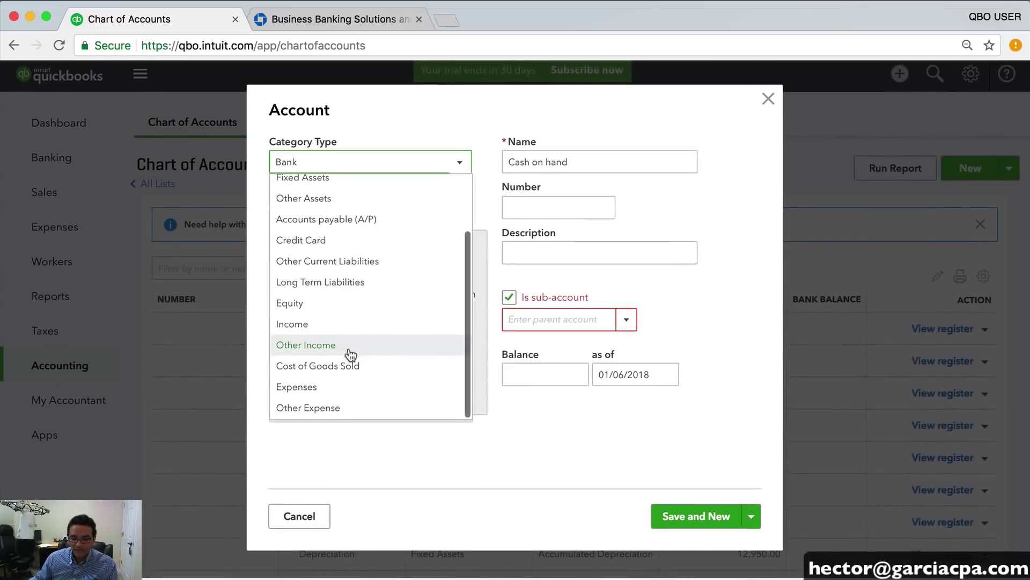
left_click(314, 390)
left_click(316, 218)
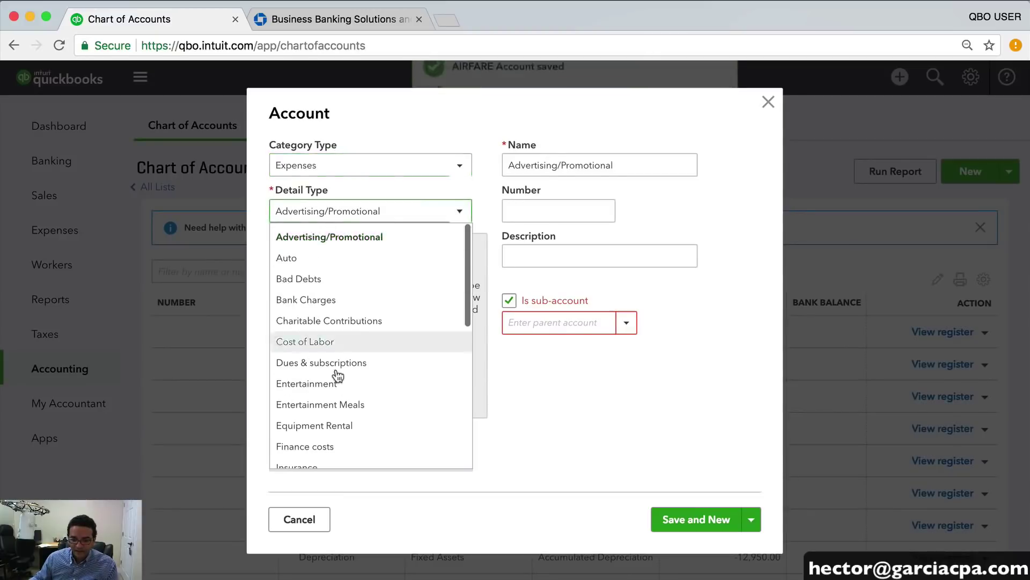
scroll(338, 373, "down", 6)
left_click(303, 398)
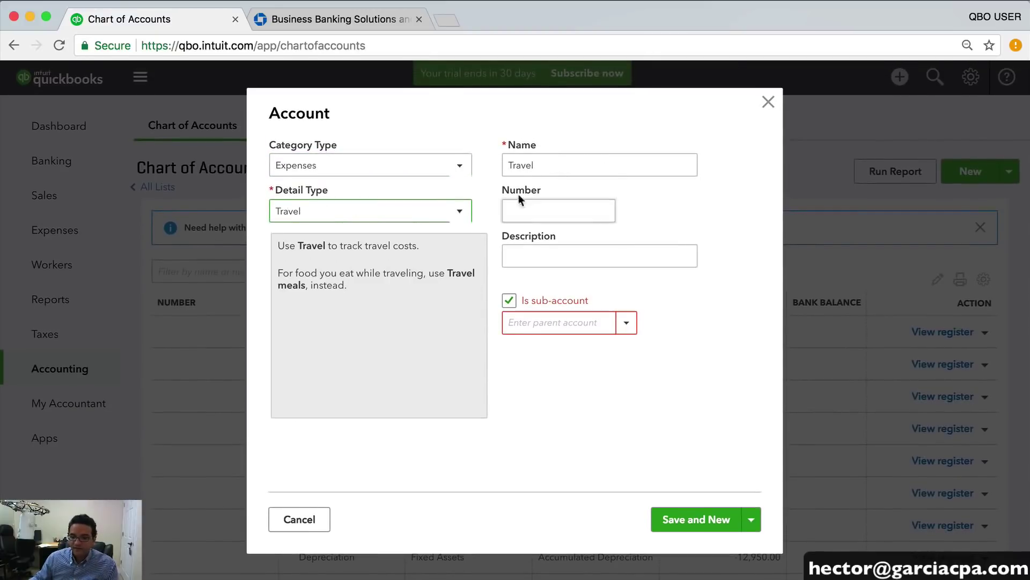
Name the account LODGING, choose Travel as its parent account, and save it with another new account started
double_click(524, 165)
type("LOG")
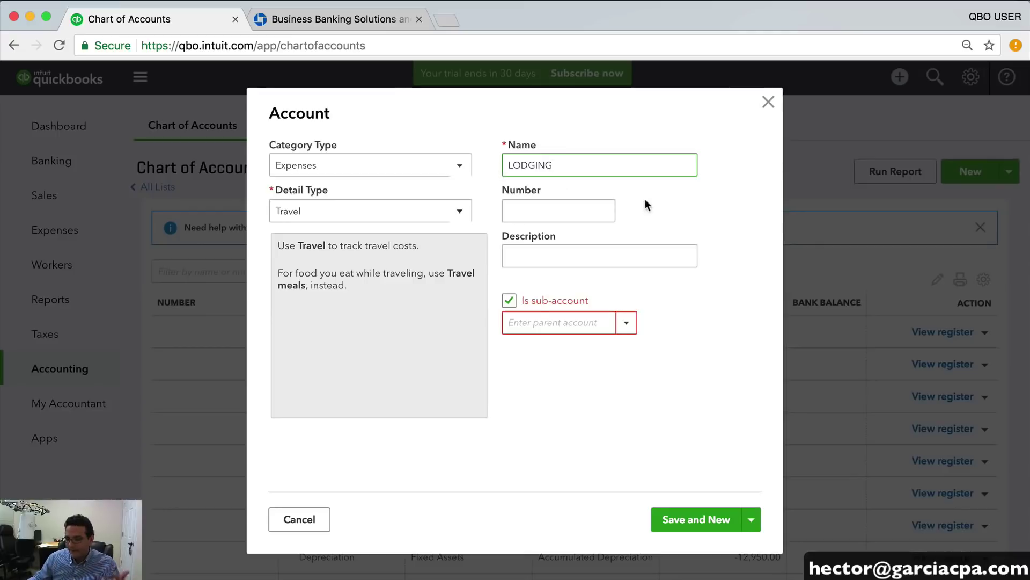
type("Travel")
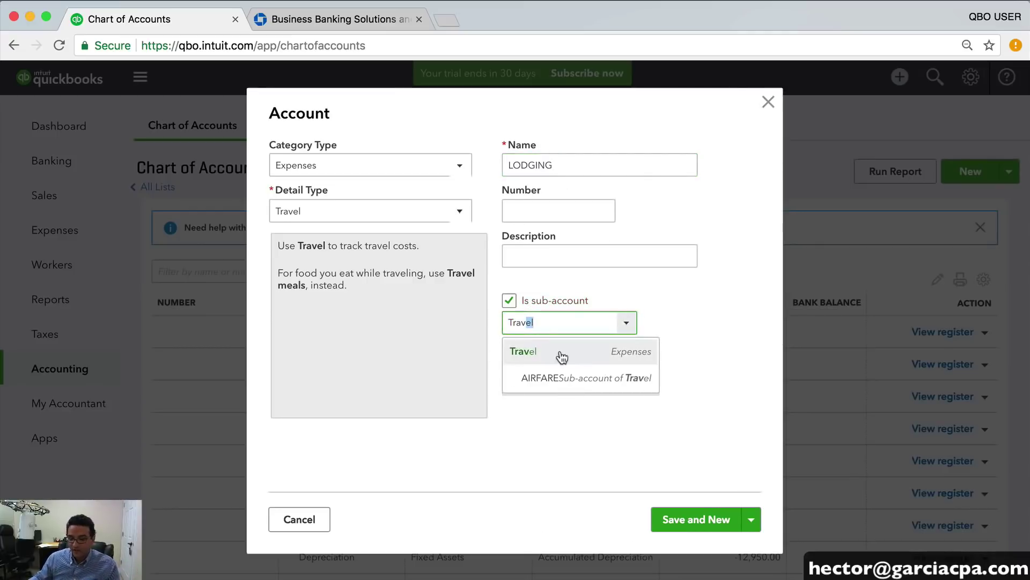
left_click(547, 351)
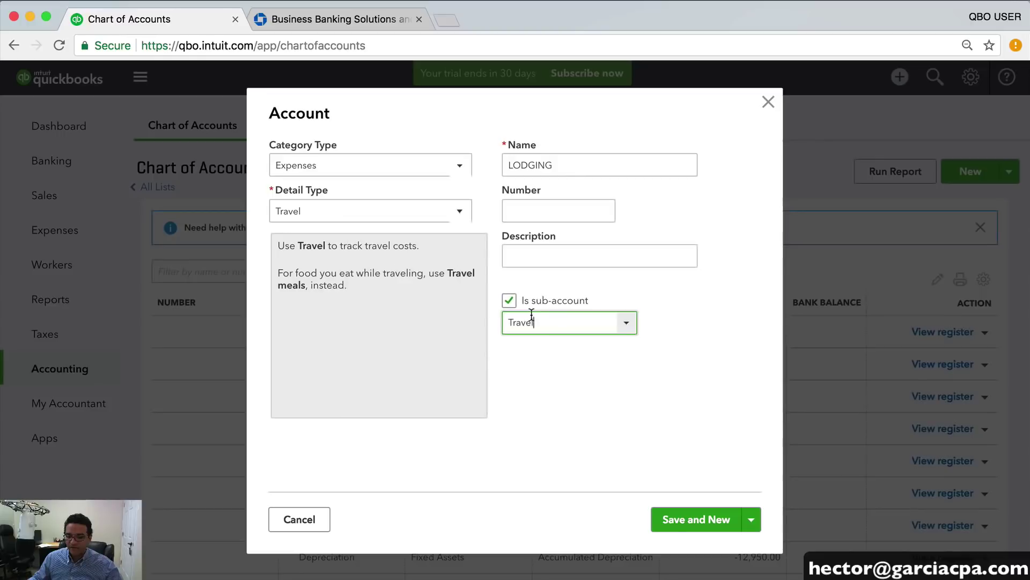
left_click(681, 518)
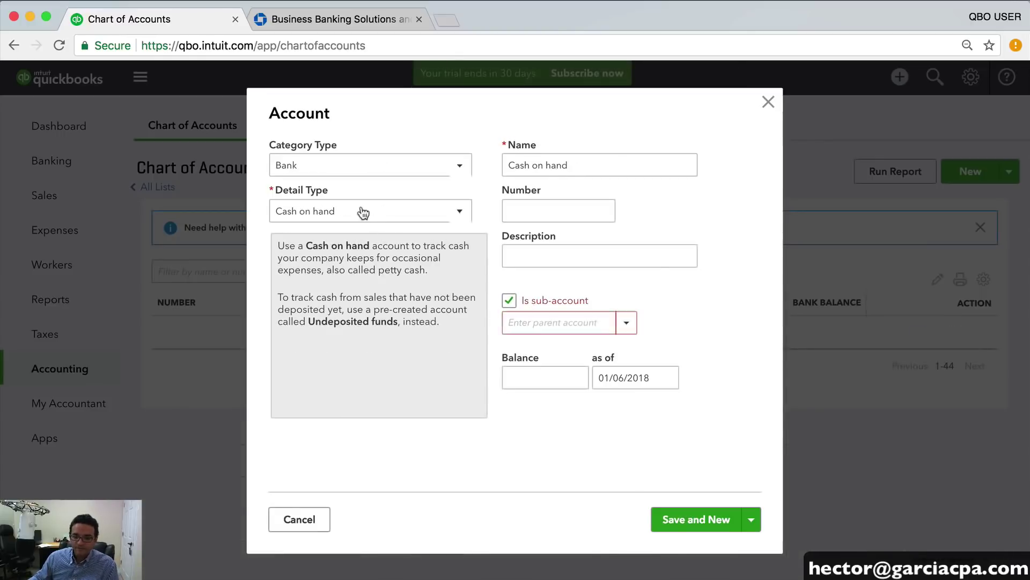
Assign category type Expenses and detail type Travel to the third new travel-related account
left_click(317, 165)
scroll(364, 339, "down", 3)
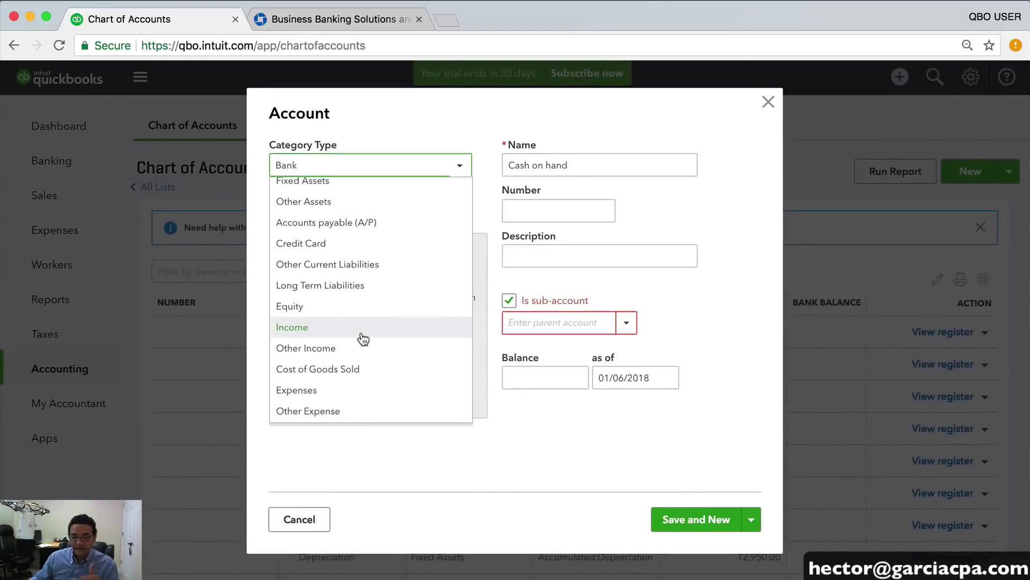
left_click(312, 392)
left_click(423, 211)
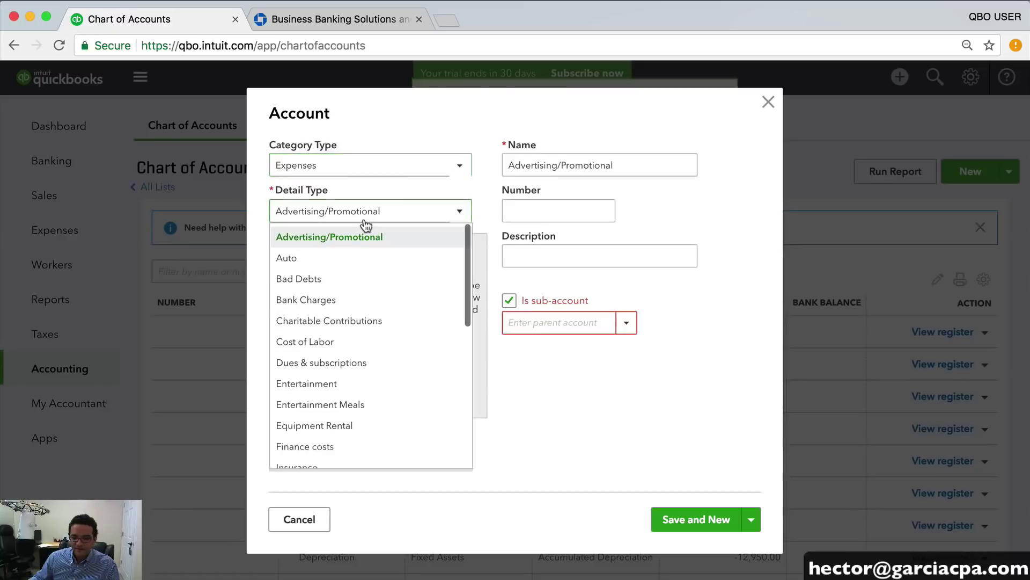
scroll(333, 429, "down", 10)
left_click(290, 394)
Name the account TRANSPORTATION, choose Travel as its parent account, and save it with another new account started
key("Tab")
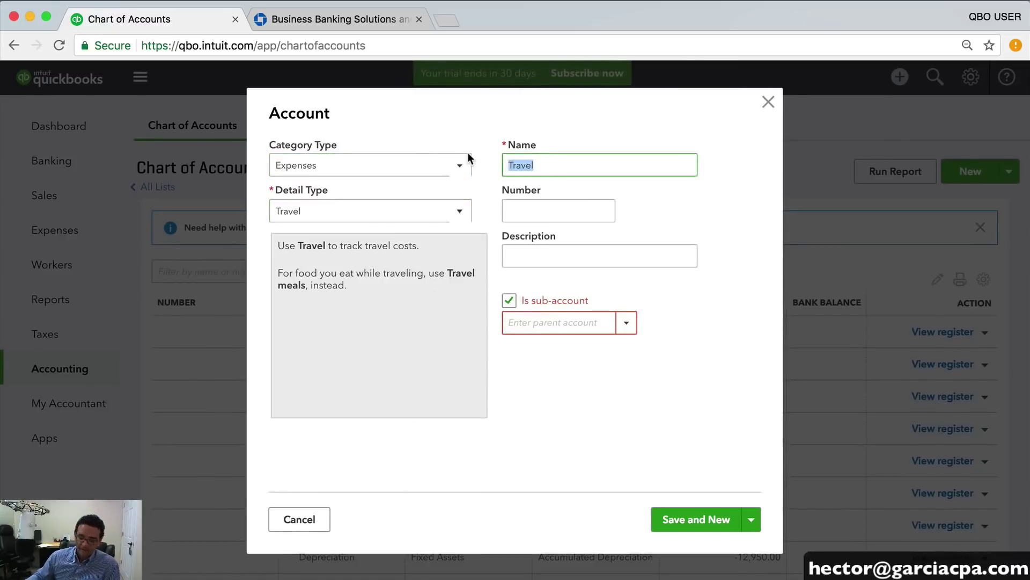
type("TRA")
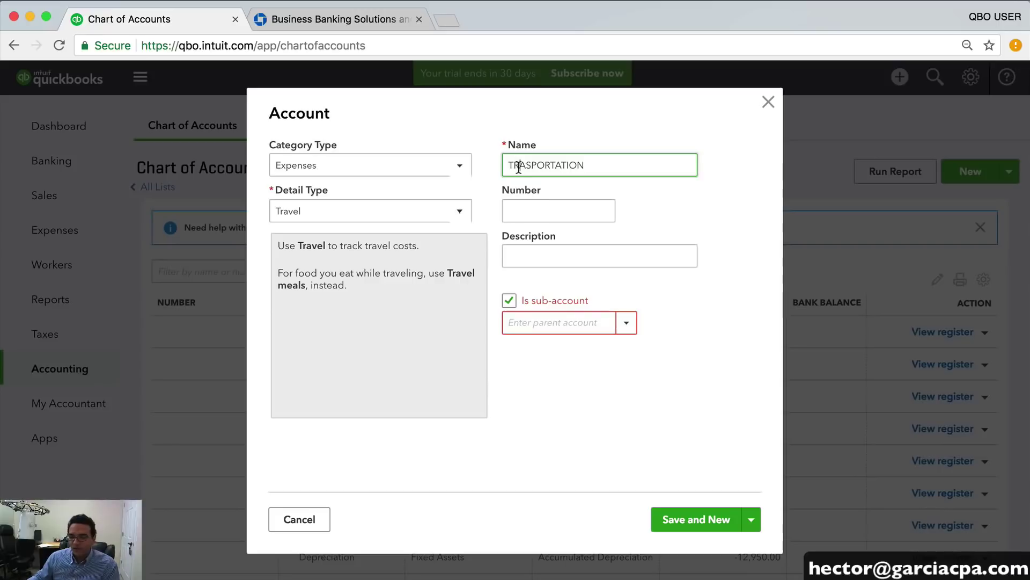
type("N")
left_click(514, 320)
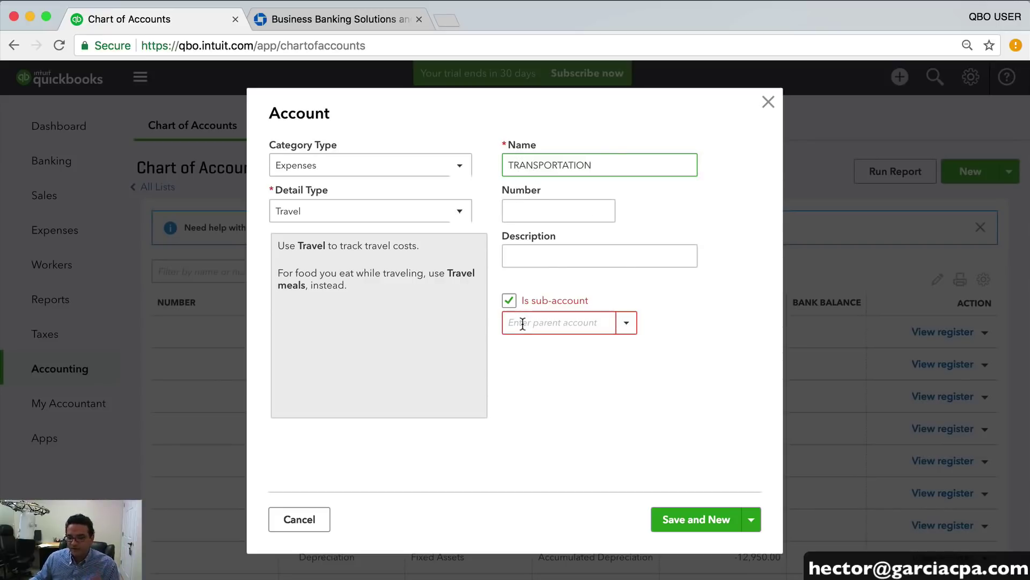
type("TARV")
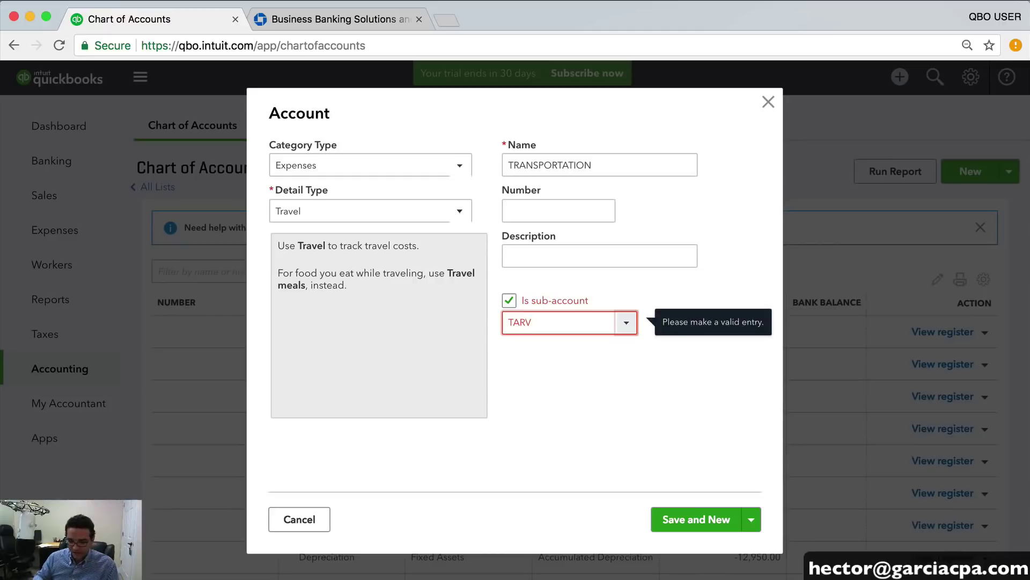
key("BackSpace")
type("R")
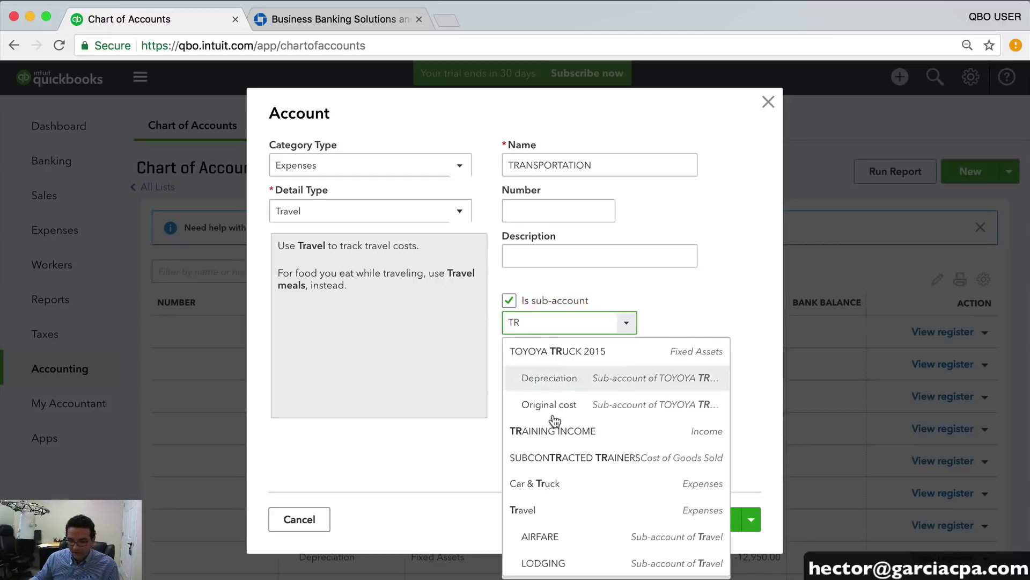
left_click(559, 519)
left_click(692, 518)
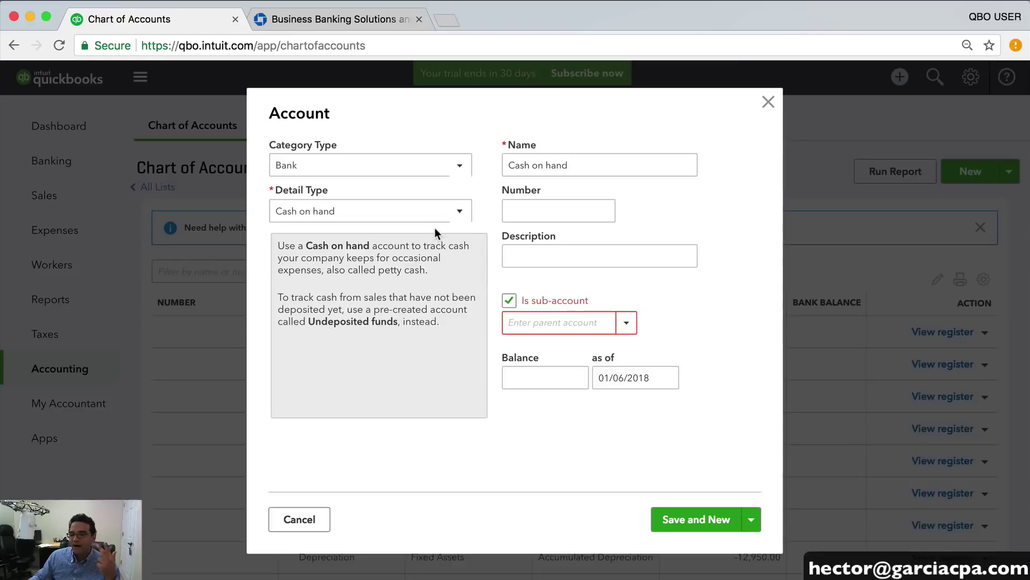
Give the fourth new travel-related account the category type Expenses and the detail type Travel
left_click(326, 171)
scroll(324, 221, "up", 2)
scroll(328, 349, "down", 3)
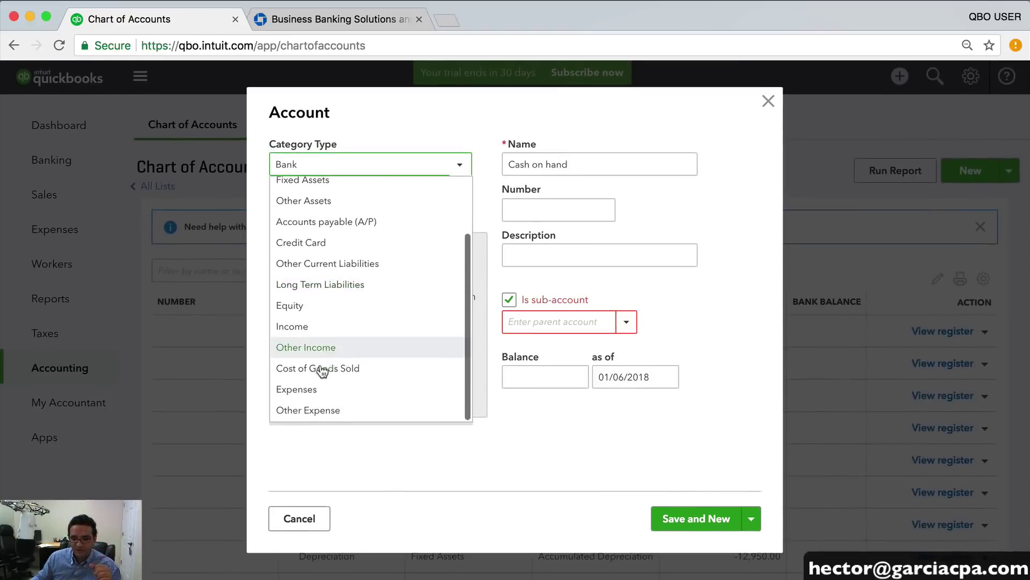
left_click(296, 389)
left_click(332, 215)
scroll(351, 371, "down", 3)
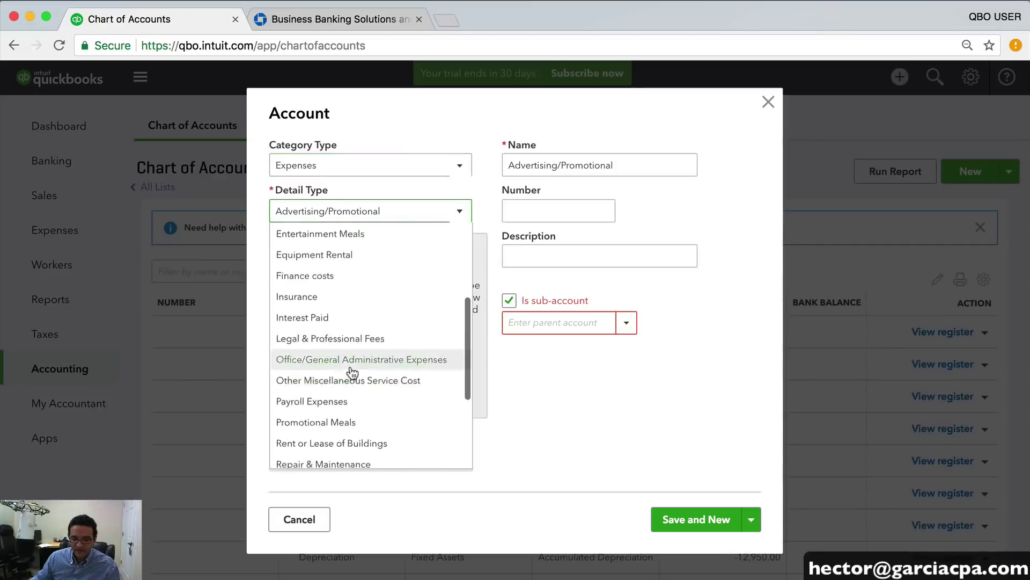
scroll(352, 371, "down", 3)
left_click(313, 396)
Name the account MISC. TRAVEL, make it a sub-account of Travel, and save and close the account form
key("Tab")
type("MISC. TRAVEL")
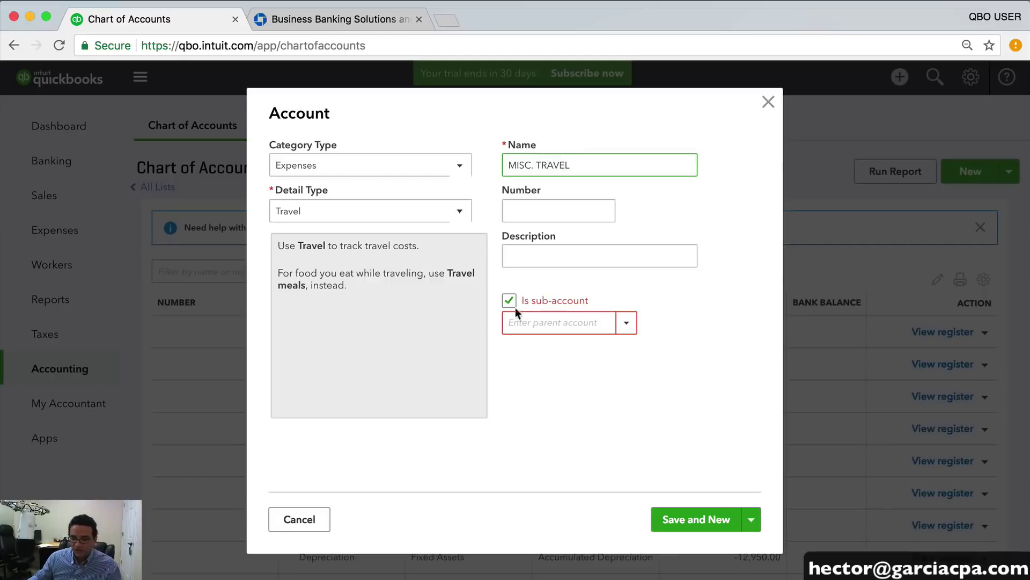
left_click(522, 322)
type("Travel")
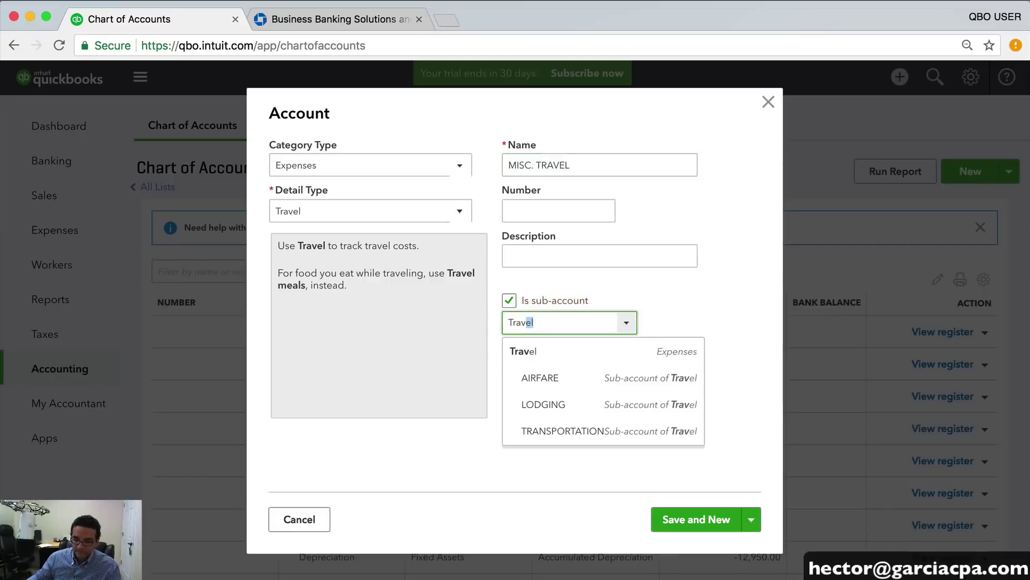
left_click(553, 353)
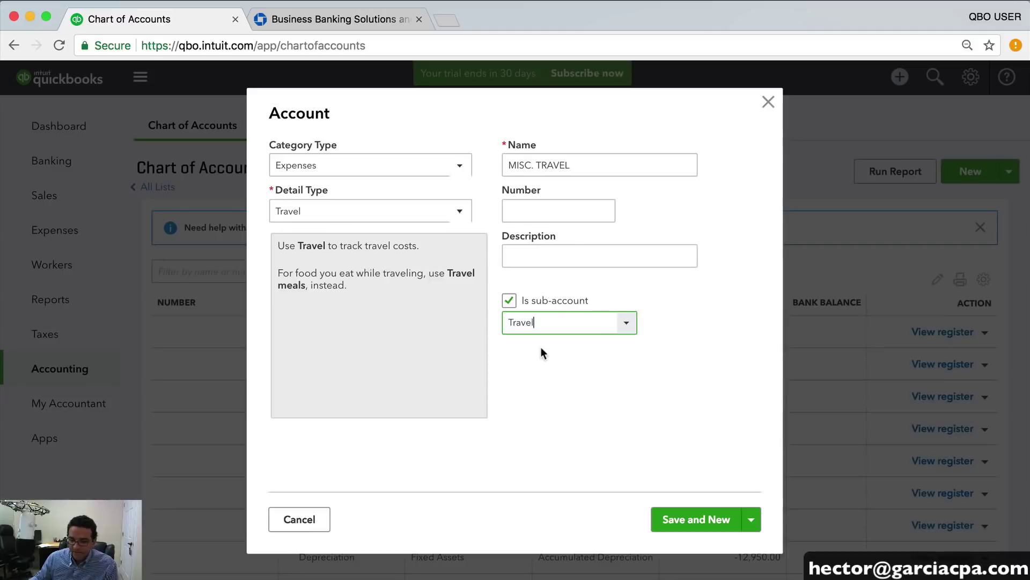
left_click(752, 519)
left_click(688, 543)
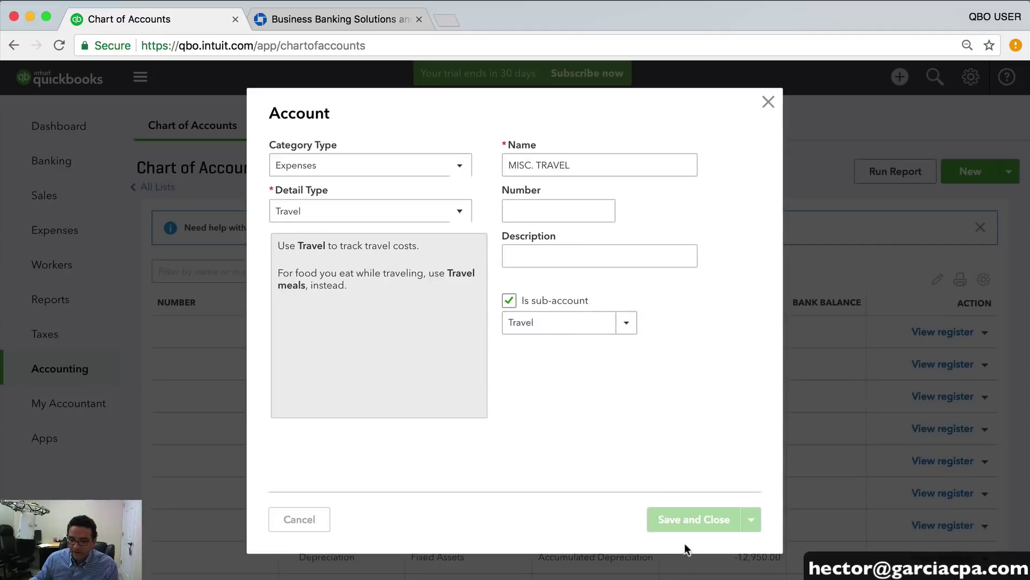
Rename the Car & Truck expense account as VEHICLE EXPENSES and save it
scroll(466, 430, "down", 15)
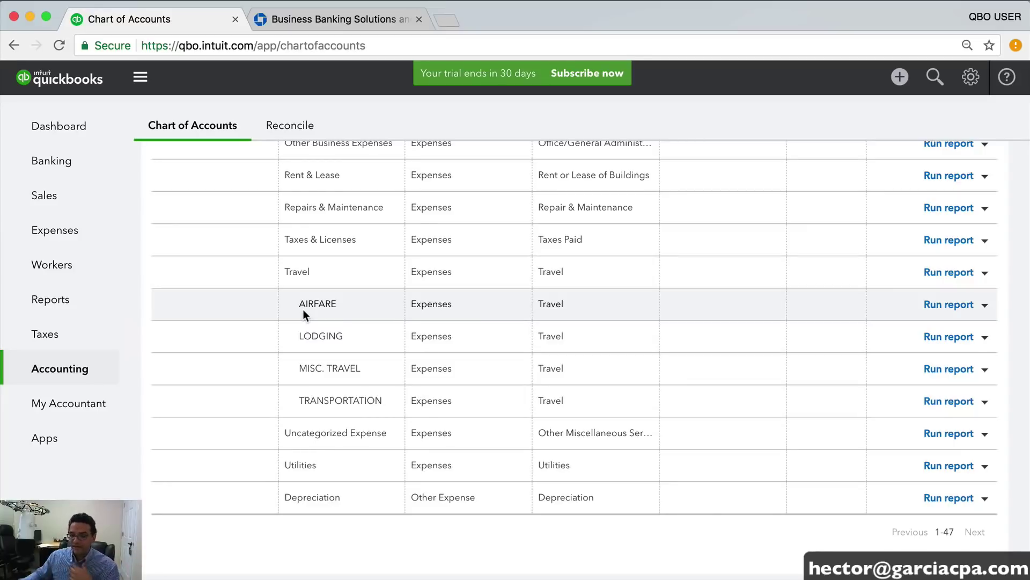
scroll(366, 324, "up", 6)
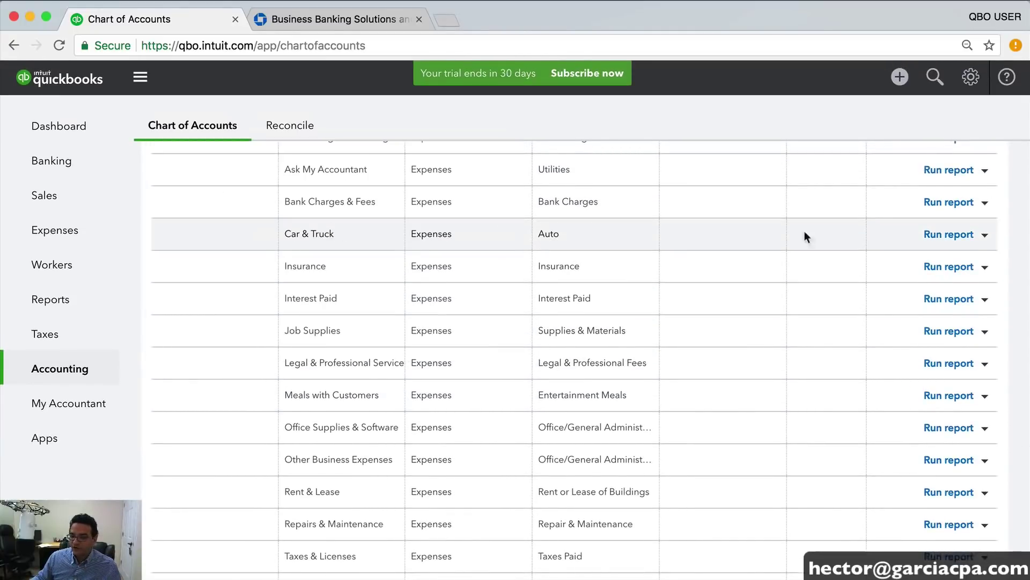
left_click(983, 236)
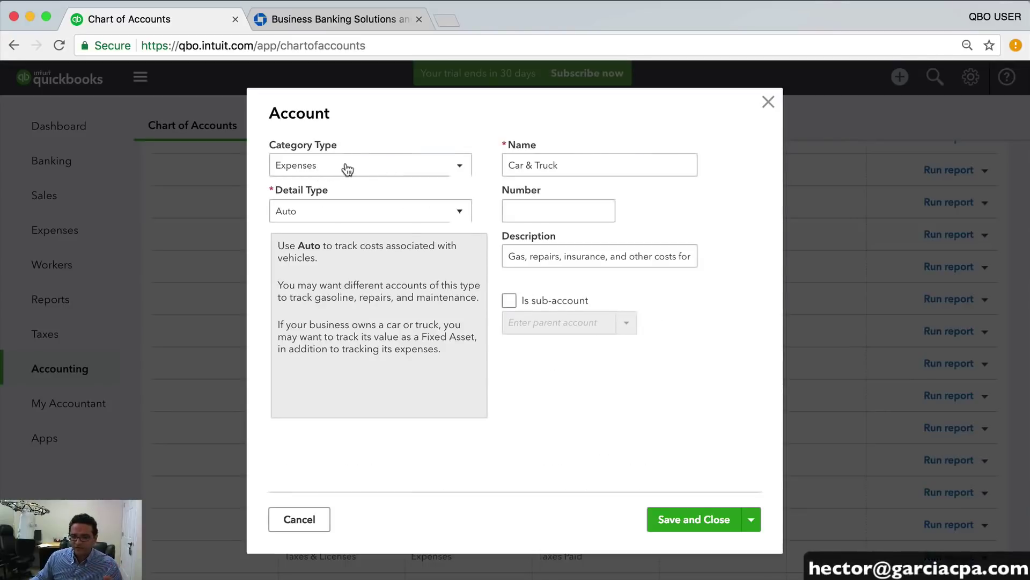
left_click_drag(556, 170, 445, 166)
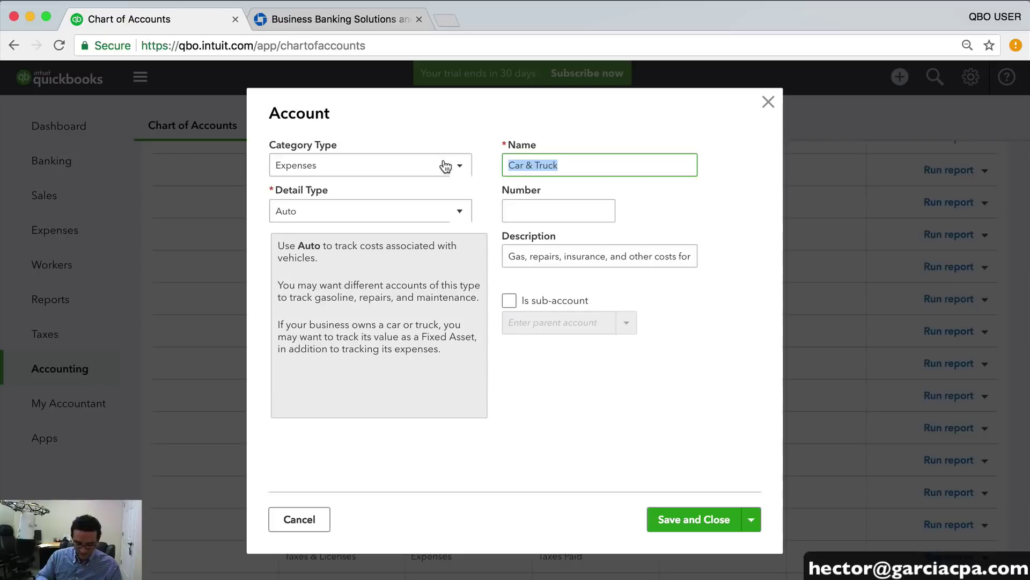
type("VEH")
type("ICLE")
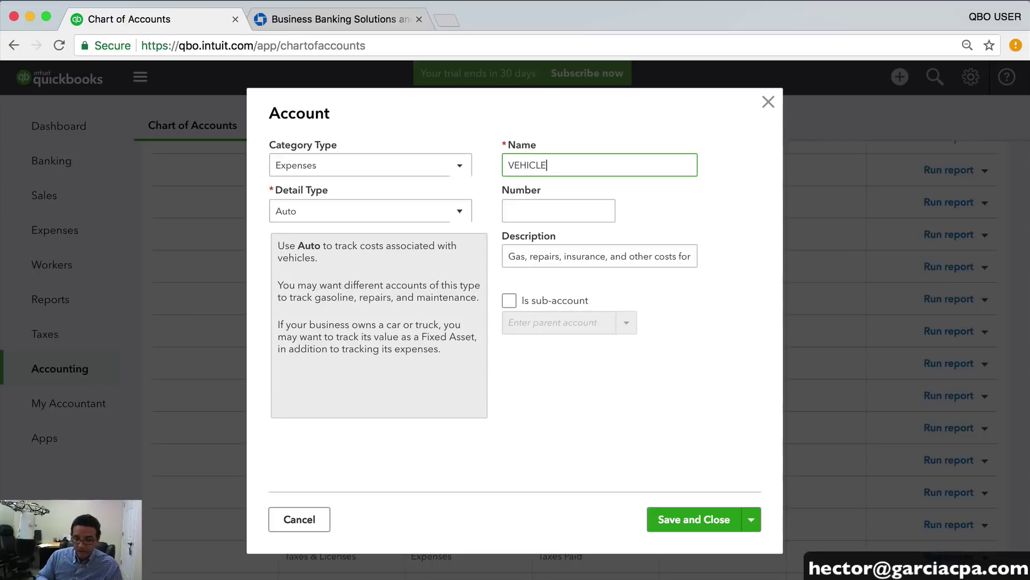
type(" EXPENSES")
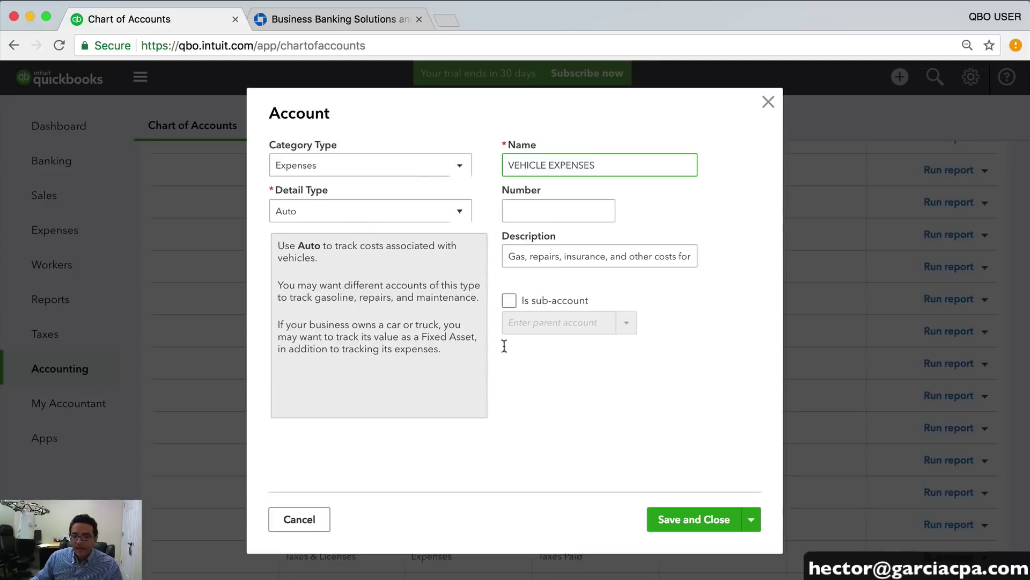
left_click(704, 520)
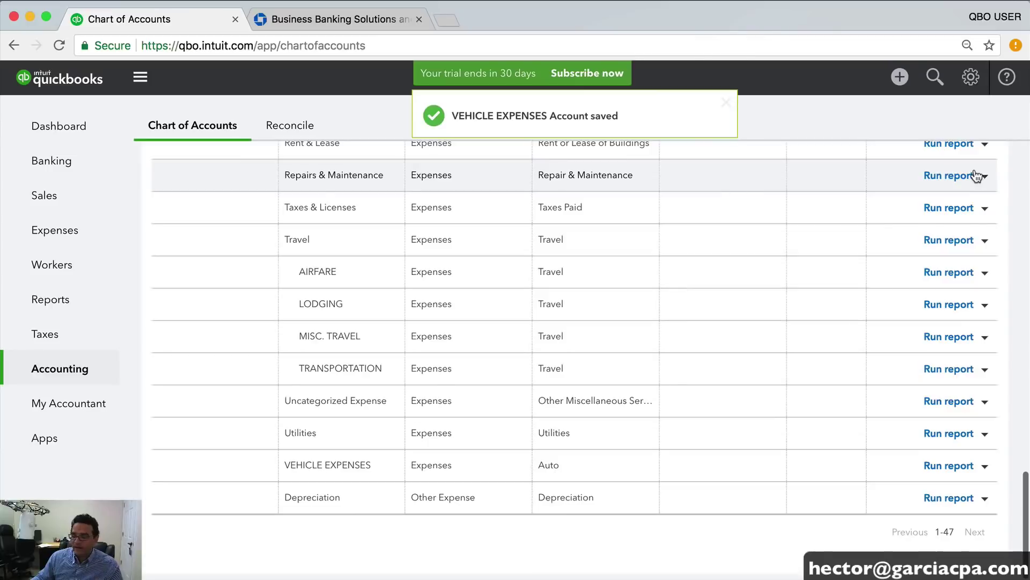
Start a new account with category type Expenses and detail type Auto
left_click(965, 173)
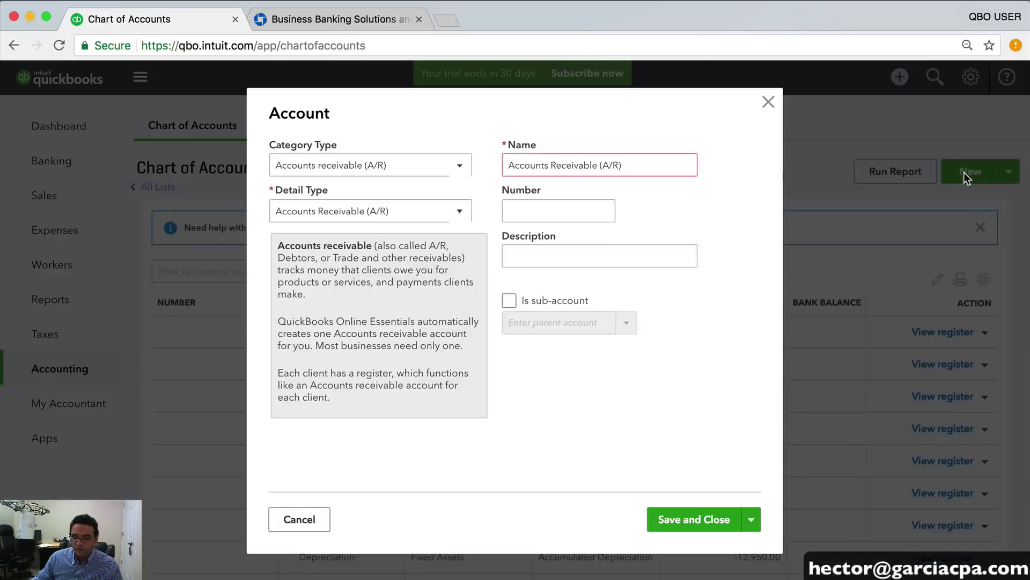
left_click(358, 169)
scroll(360, 296, "down", 3)
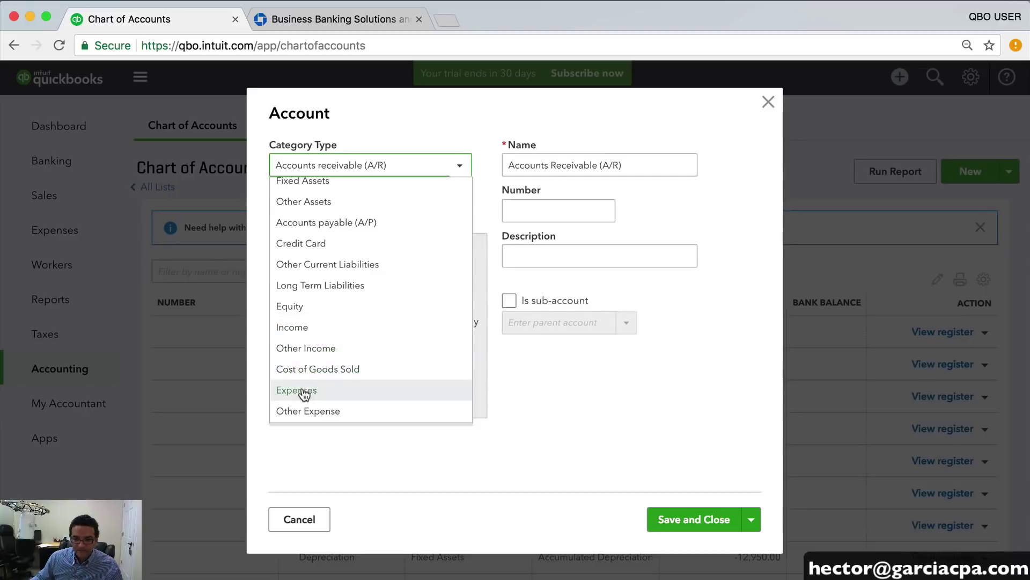
left_click(305, 391)
left_click(355, 213)
scroll(345, 365, "down", 2)
scroll(346, 364, "down", 5)
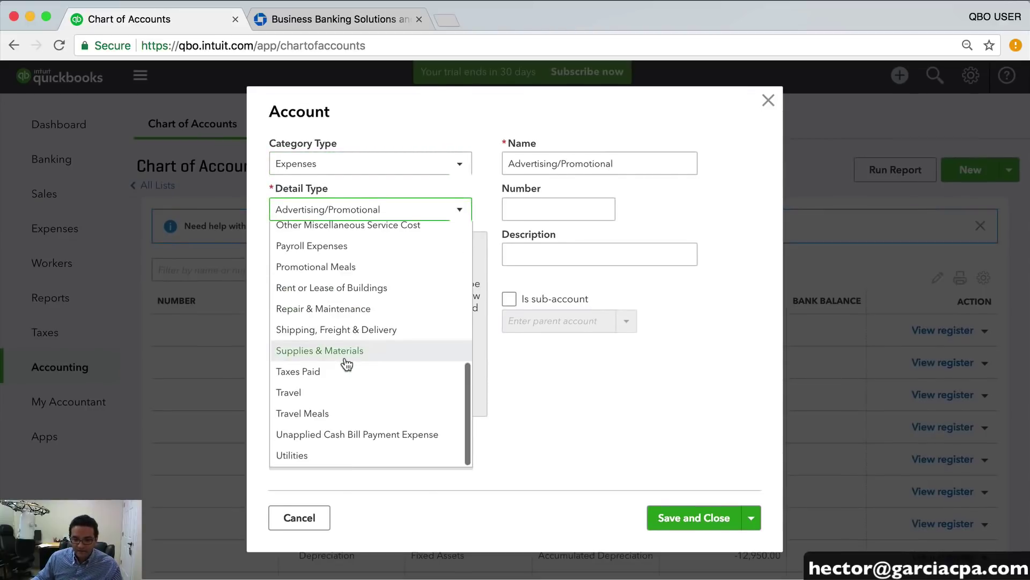
scroll(322, 398, "up", 5)
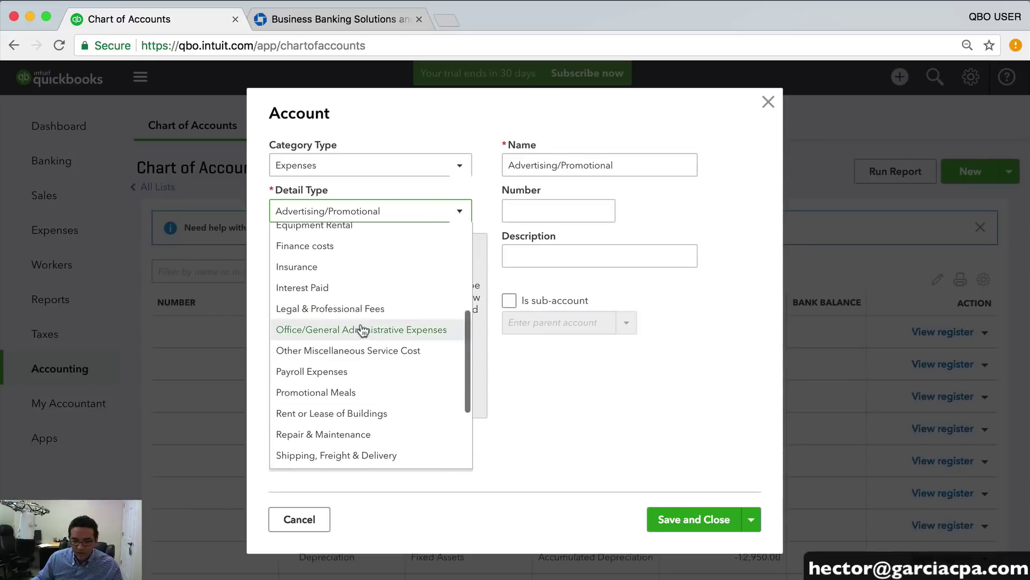
scroll(349, 328, "up", 3)
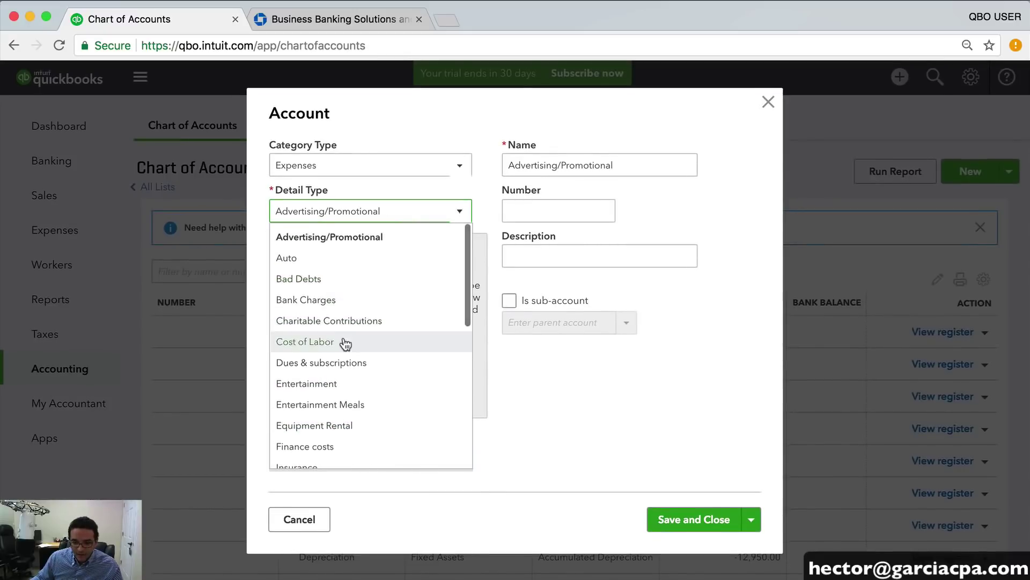
left_click(298, 256)
Name the account GAS / FUEL, make it a sub-account of VEHICLE EXPENSES, and save it with another new account started
key("Tab")
type("GAS")
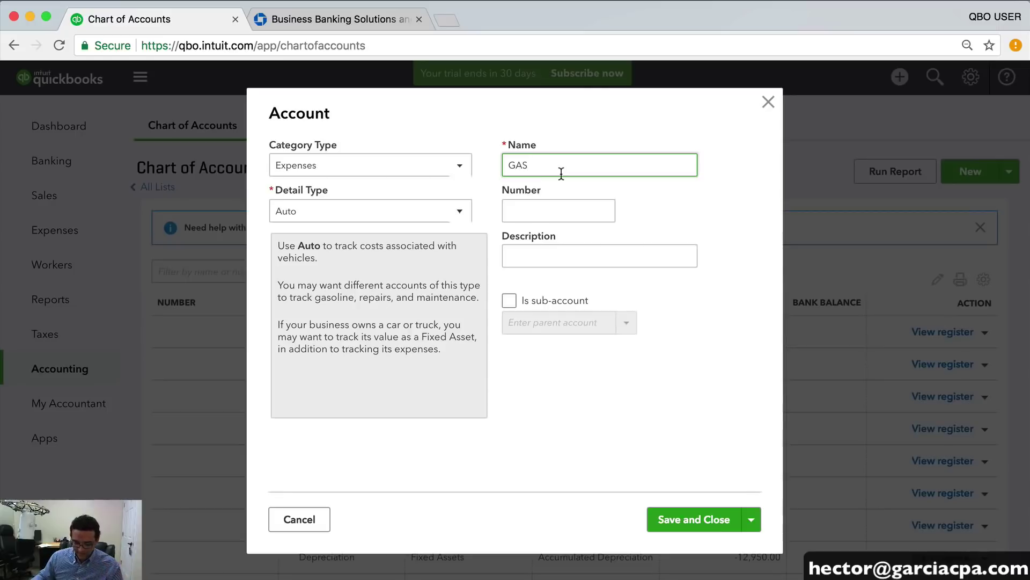
type(" / FUEL")
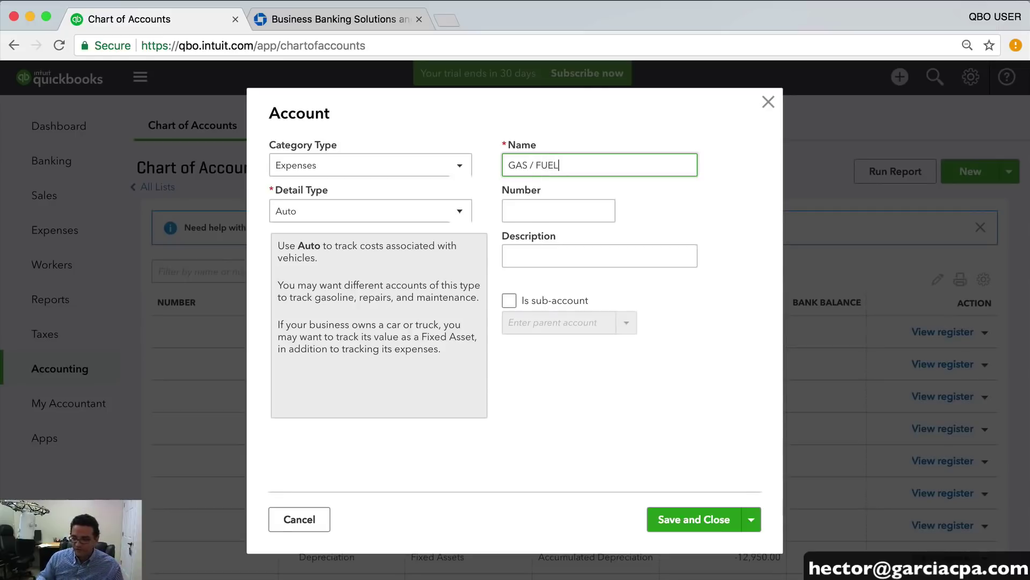
left_click(509, 300)
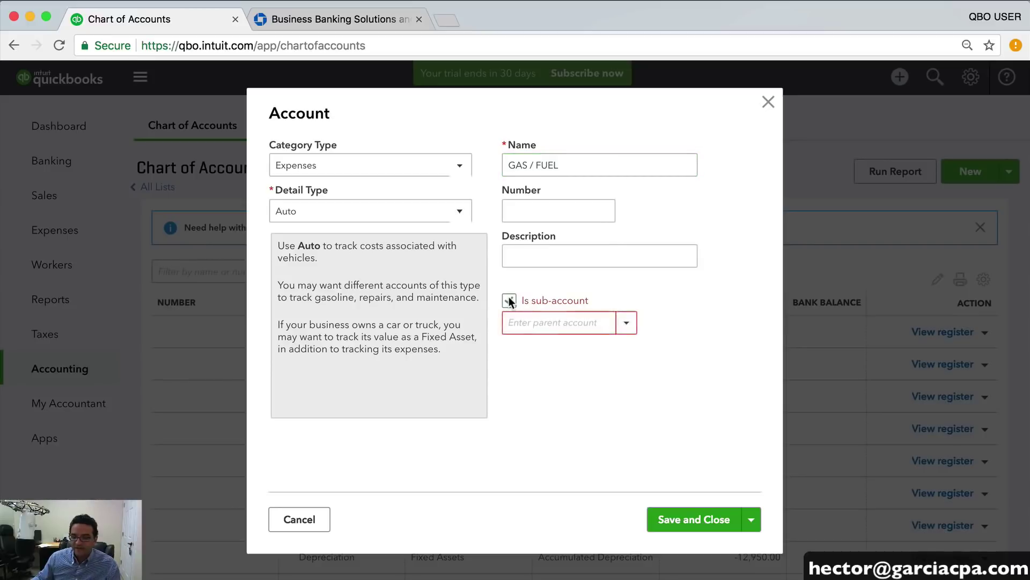
left_click(626, 323)
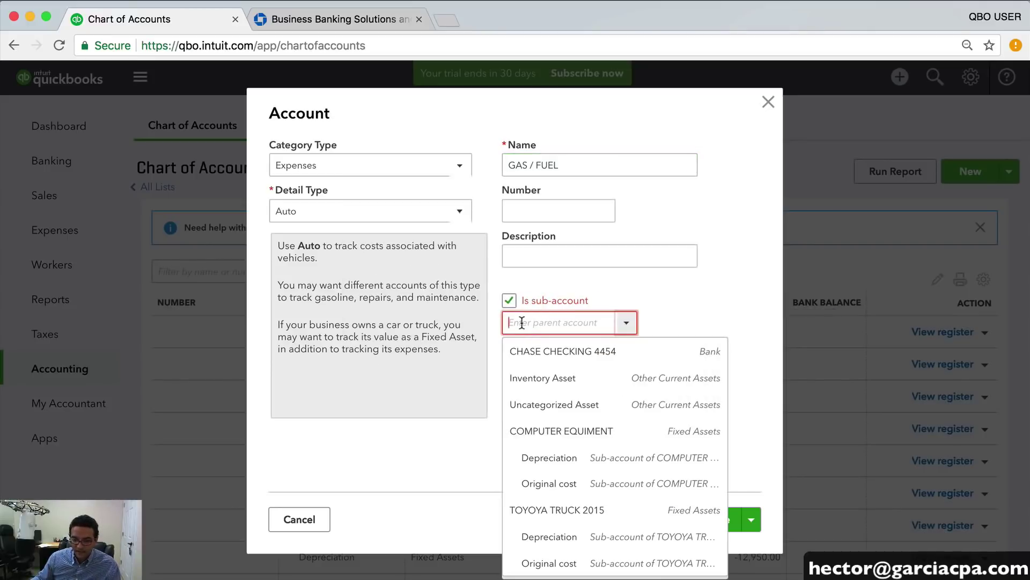
type("VEH")
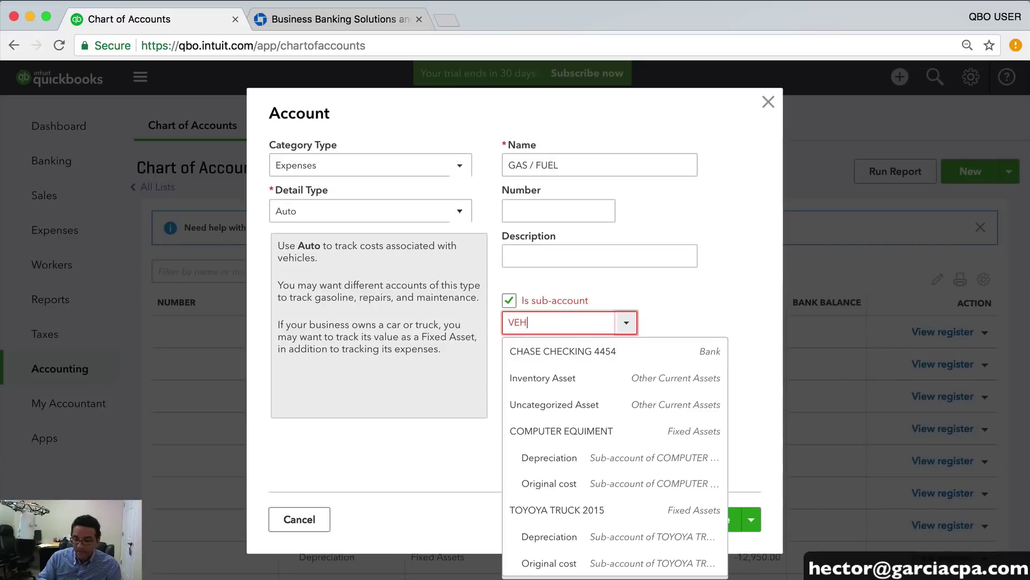
left_click(564, 354)
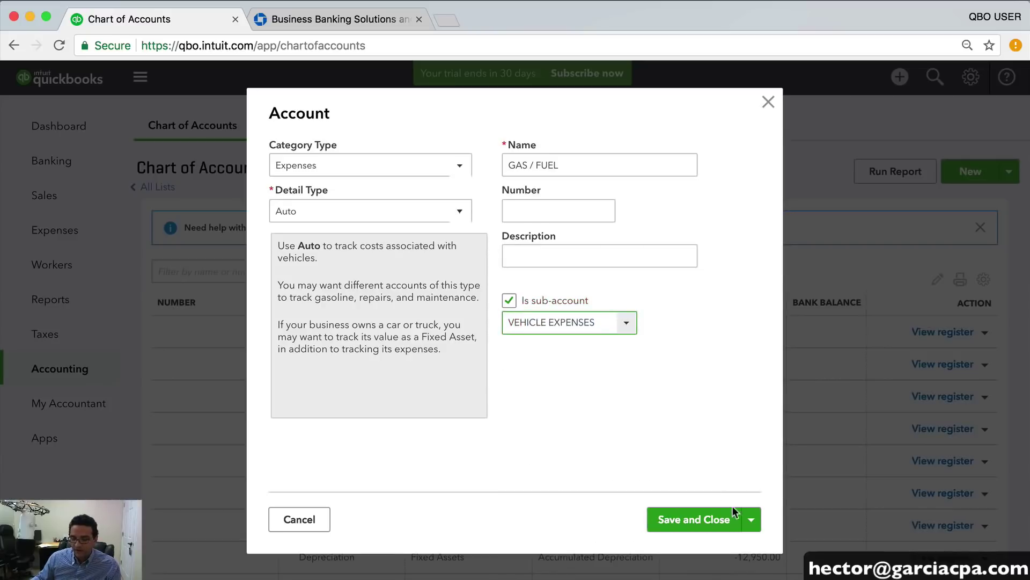
left_click(752, 519)
left_click(700, 543)
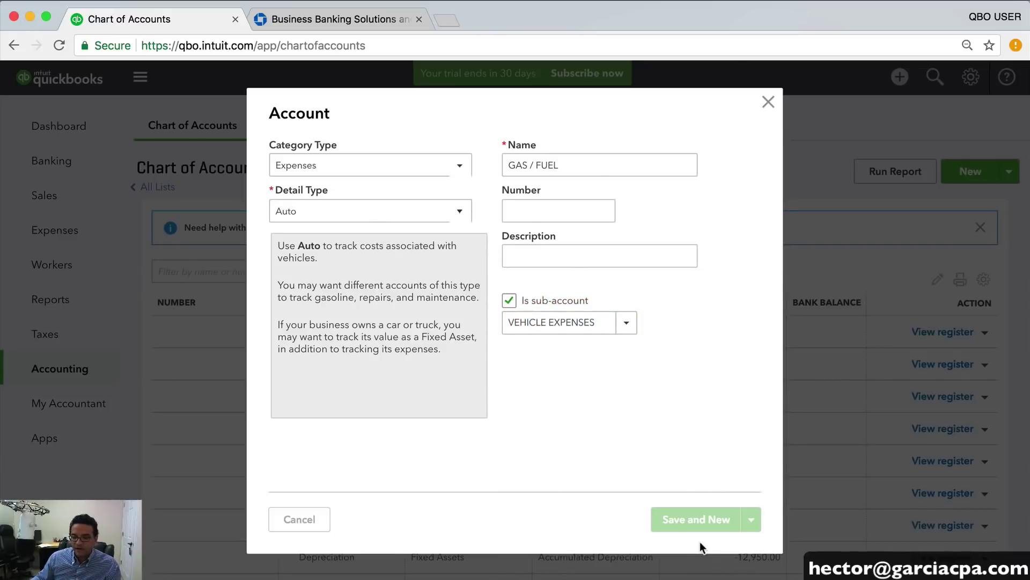
Set the new account's category type to Expenses and its detail type to Auto
left_click(345, 166)
scroll(333, 298, "up", 2)
scroll(332, 298, "down", 2)
left_click(305, 390)
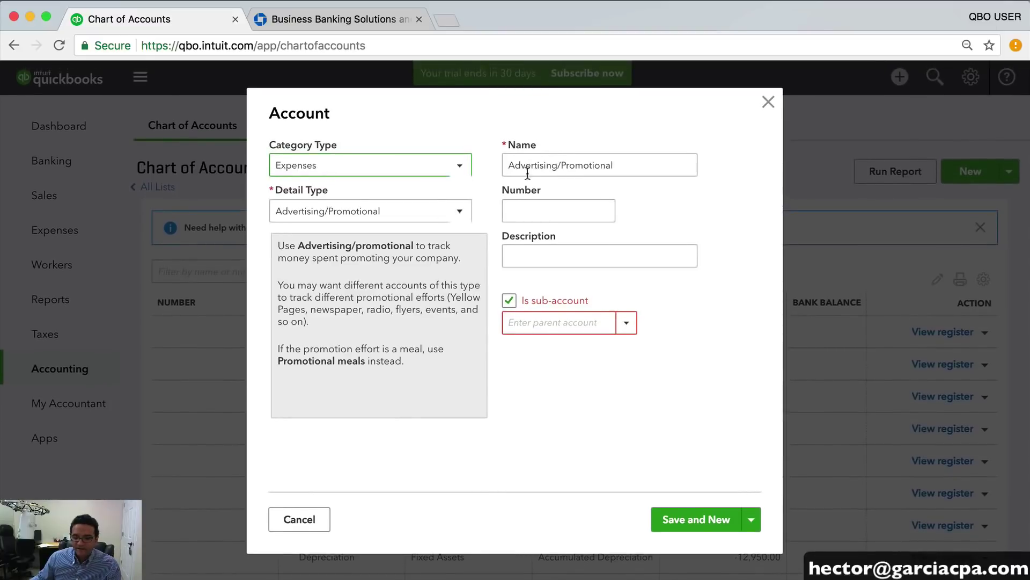
left_click(344, 219)
scroll(336, 348, "down", 3)
scroll(338, 362, "up", 4)
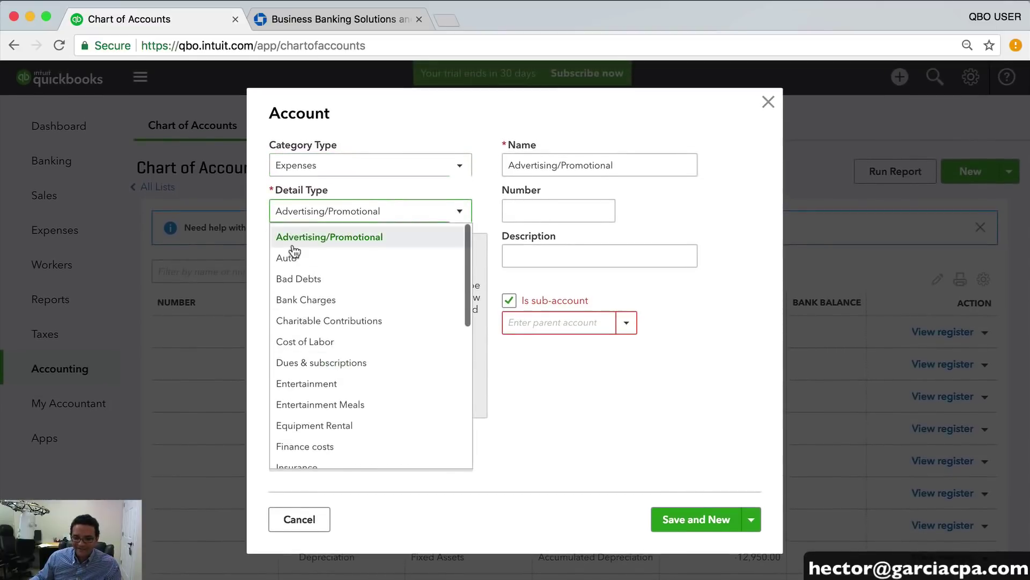
left_click(289, 258)
Name the account PARKING AND TOLLS, make it a sub-account of VEHICLE EXPENSES, and save it with another new account started
key("Tab")
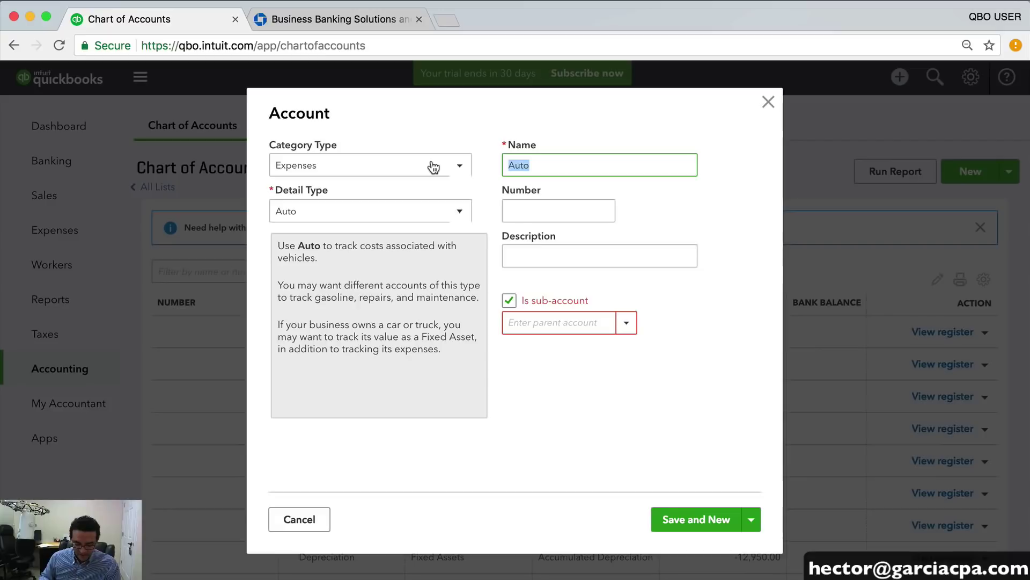
type("PARKING AND TOLLS")
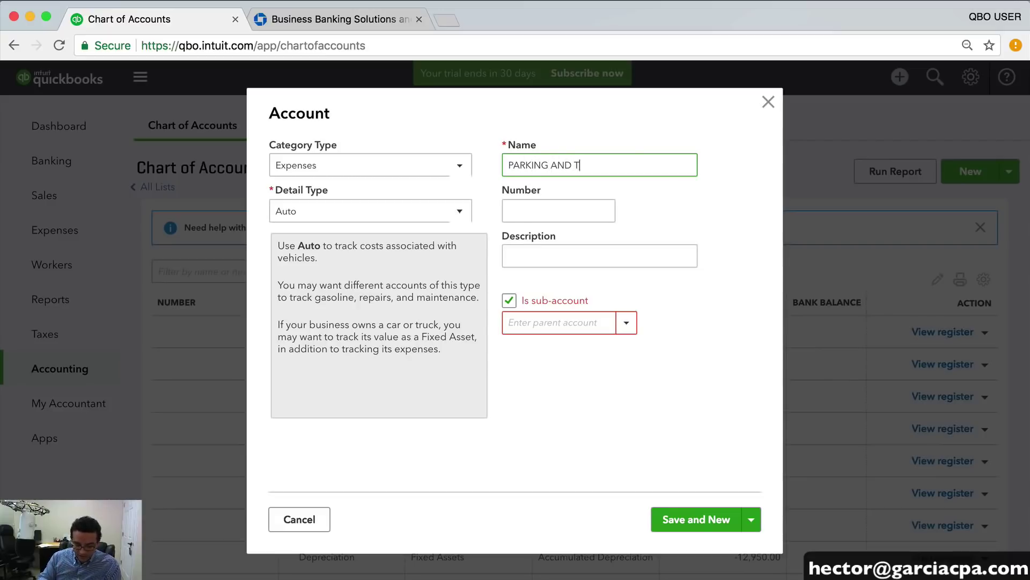
left_click(536, 313)
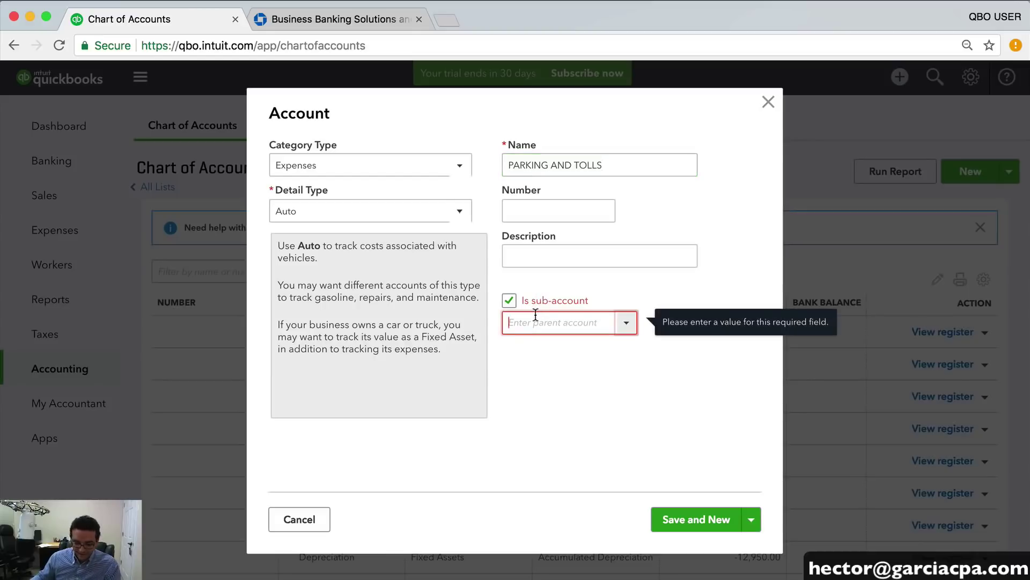
type("VEHICLE EXPENSES")
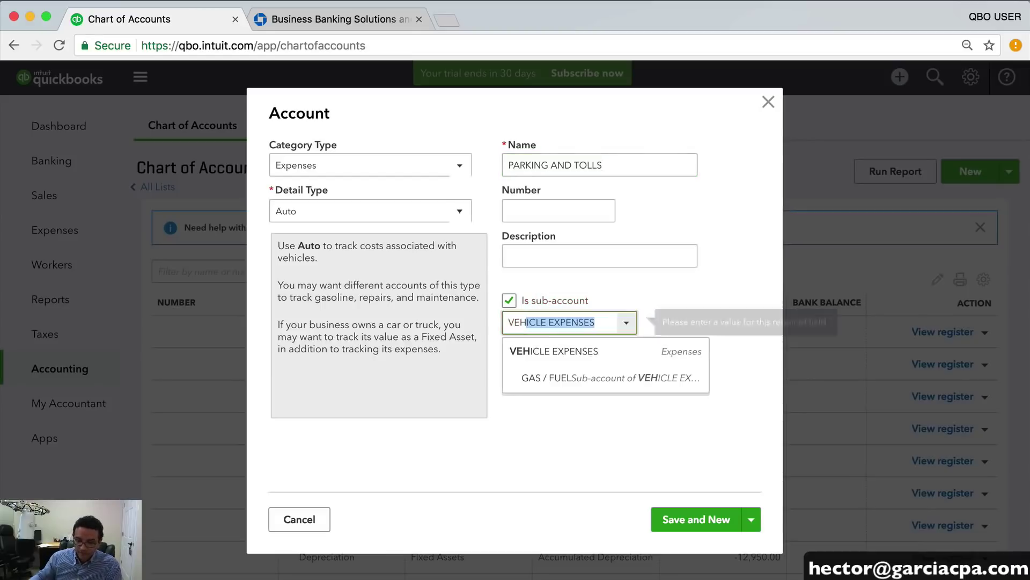
key("Return")
left_click(698, 524)
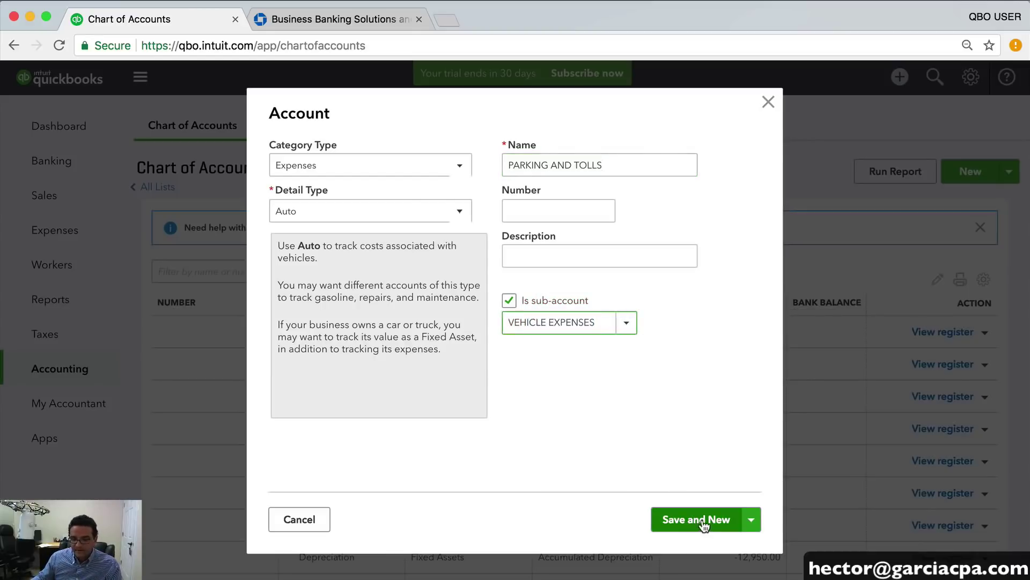
Choose Expenses as the category type and Auto as the detail type for the next account
left_click(289, 163)
scroll(340, 322, "down", 3)
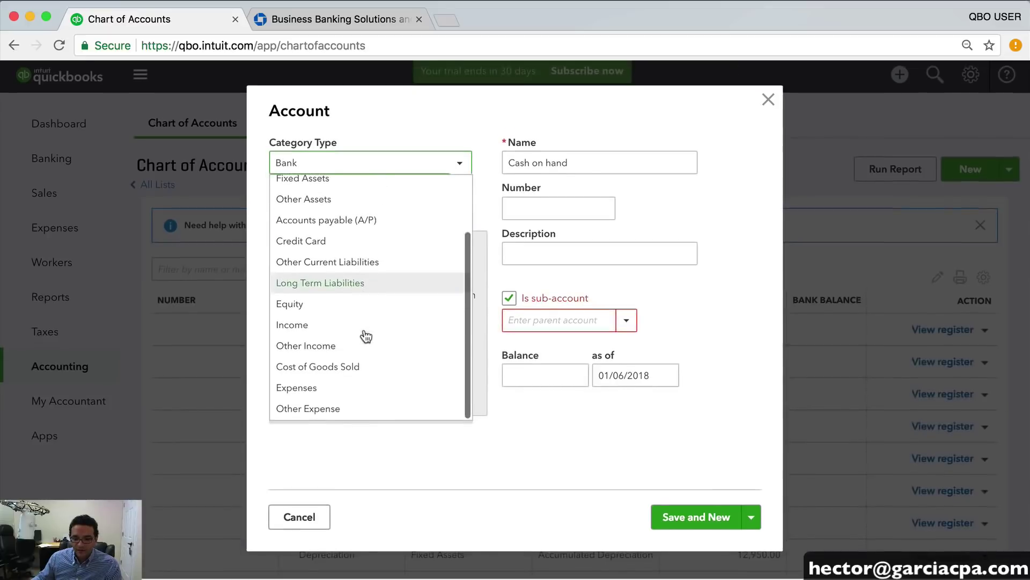
left_click(303, 390)
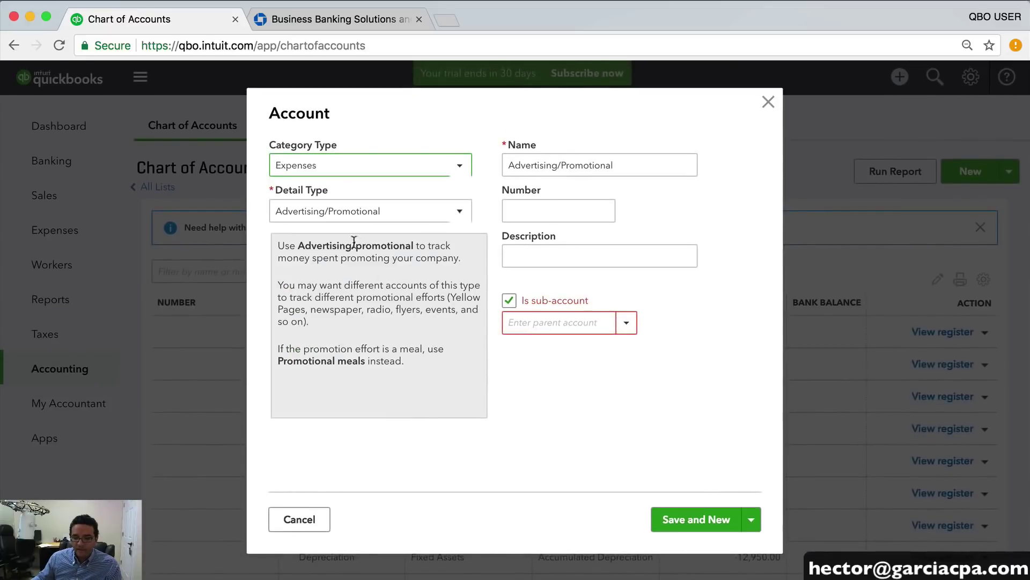
left_click(324, 219)
left_click(298, 258)
Name the account CAR LEASE PAYMENT, make it a sub-account of VEHICLE EXPENSES, and save it with another new account started
left_click_drag(571, 168, 482, 168)
type("CAR LE")
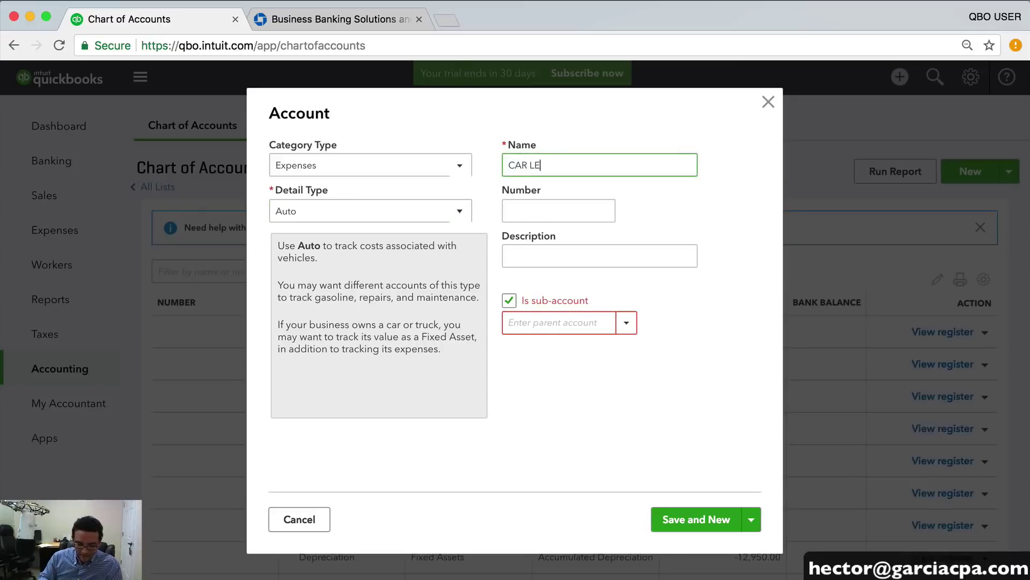
type("ASE PAYMENT")
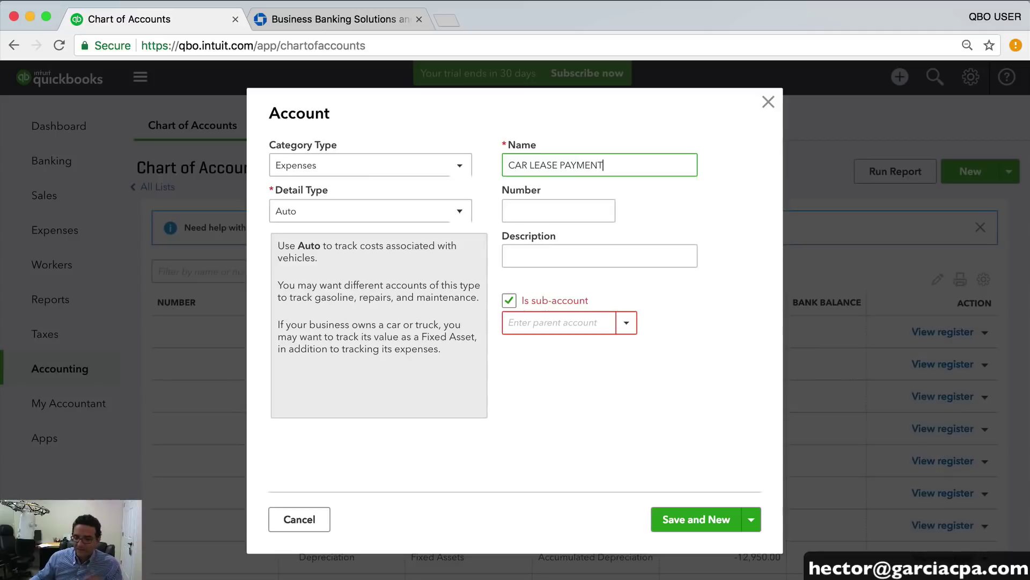
left_click(552, 321)
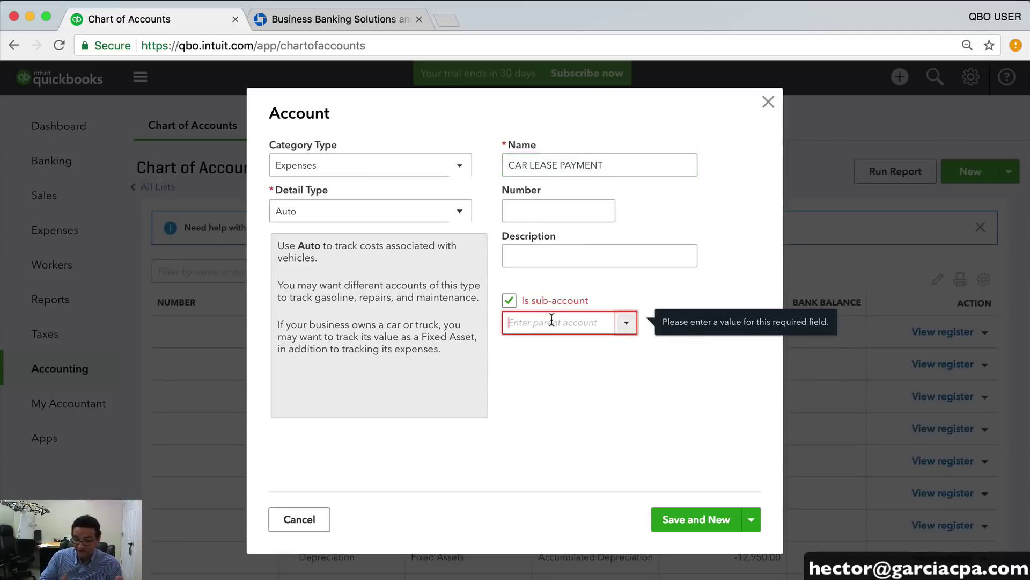
type("VE")
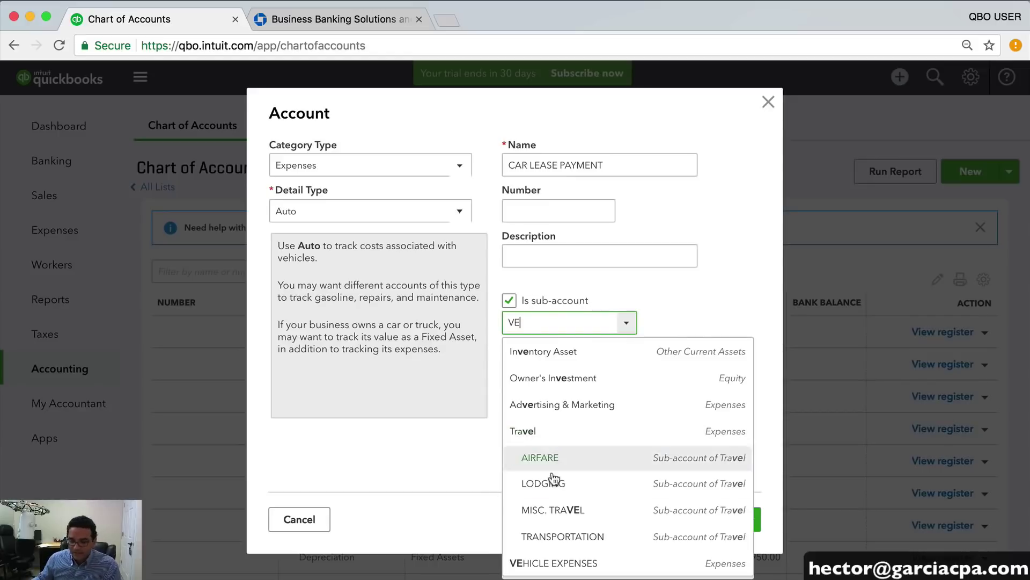
left_click(572, 553)
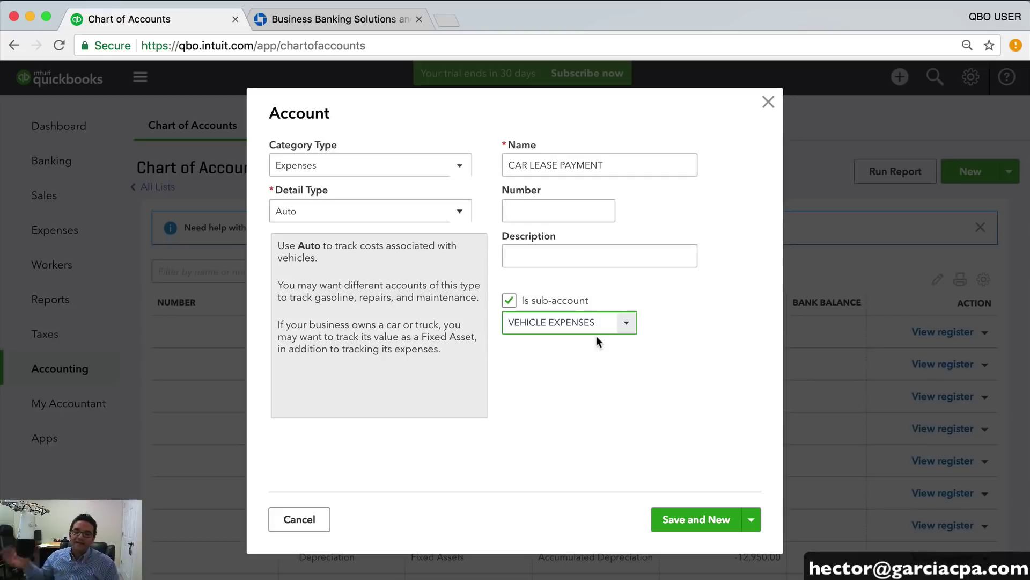
left_click(704, 520)
Classify the blank new account under category type Expenses with detail type Auto
left_click(351, 165)
scroll(385, 281, "down", 3)
left_click(311, 397)
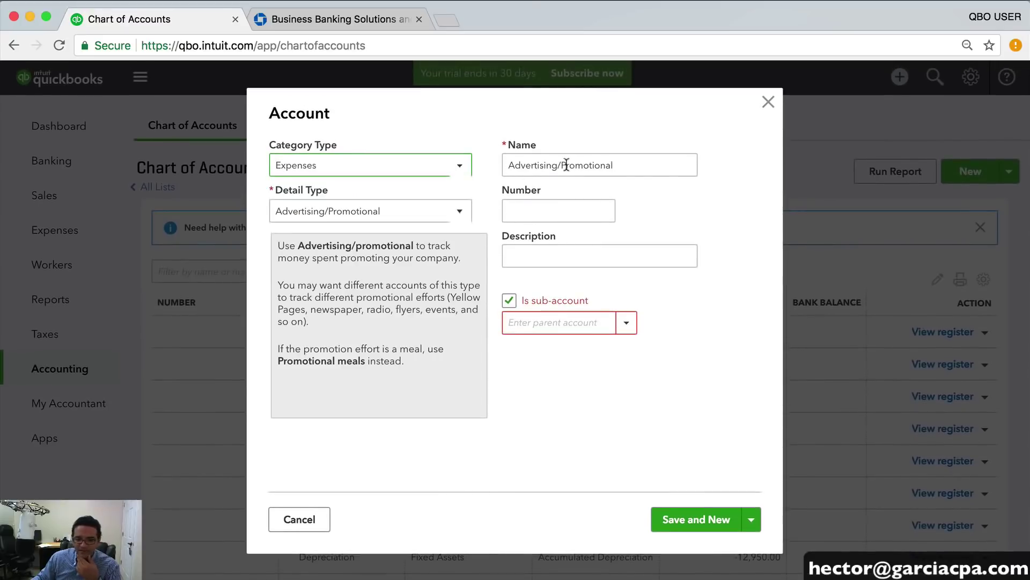
left_click(382, 213)
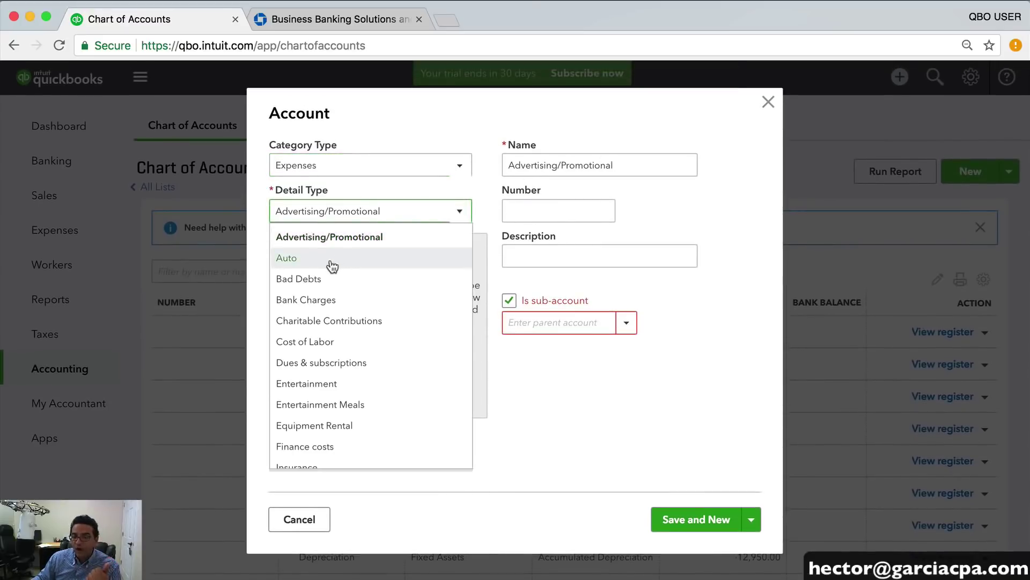
left_click(349, 258)
Name the account AUTO INSURANCE in capitals, make it a sub-account of VEHICLE EXPENSES, and save it with another new account started
double_click(588, 165)
key("Right")
type("INSURANCE")
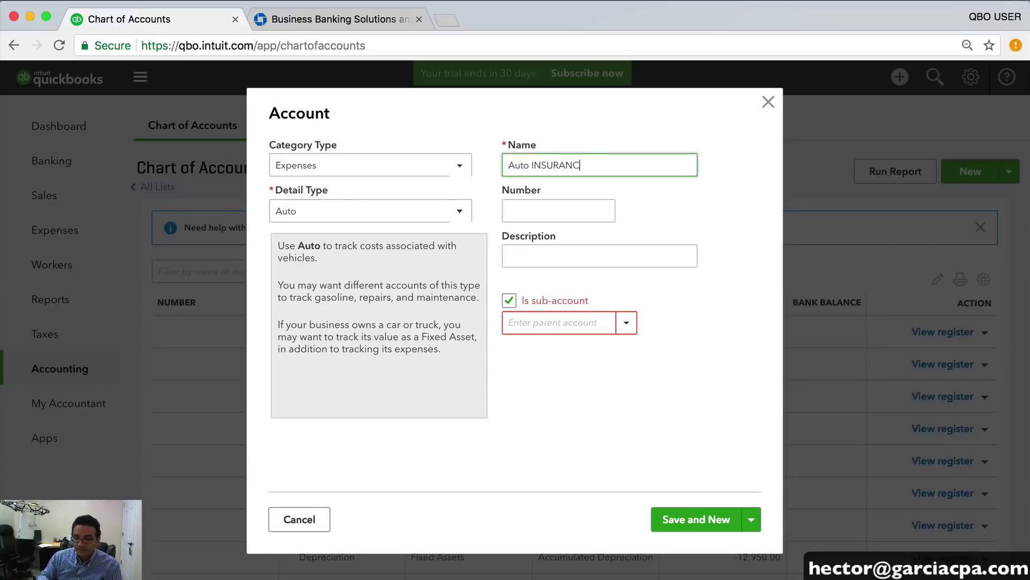
triple_click(604, 165)
type("AU")
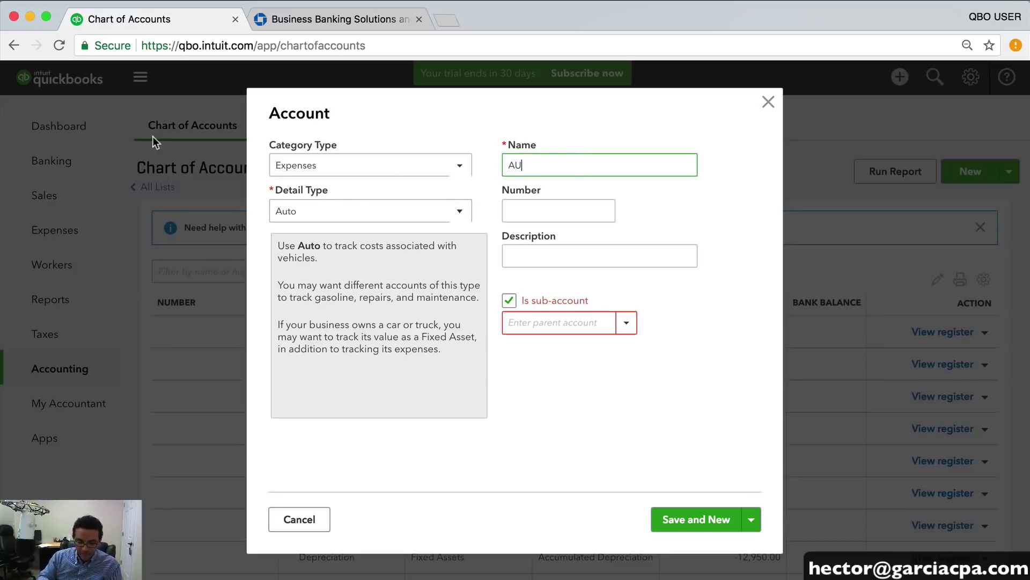
type("TO INSURANCE")
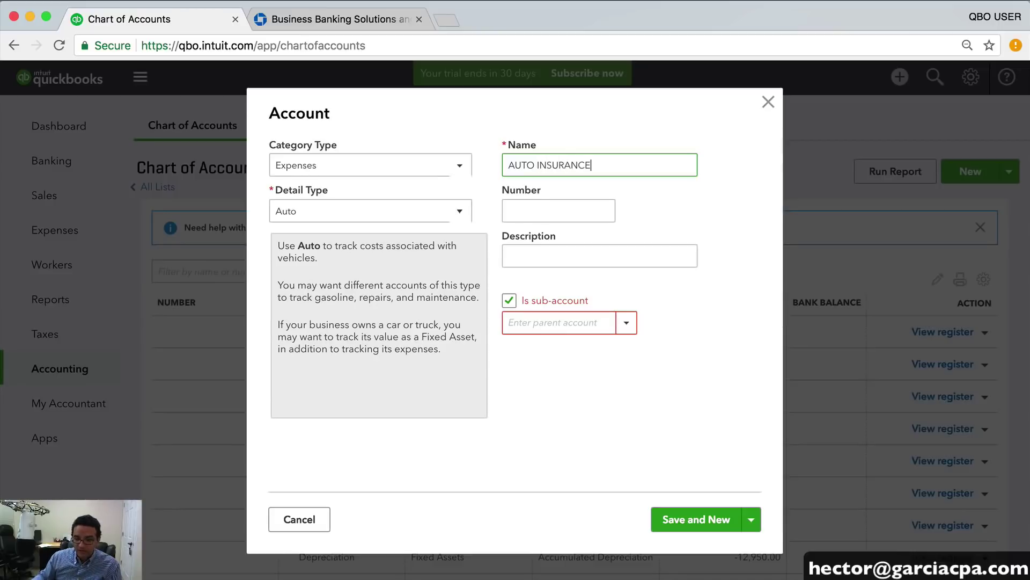
left_click(537, 322)
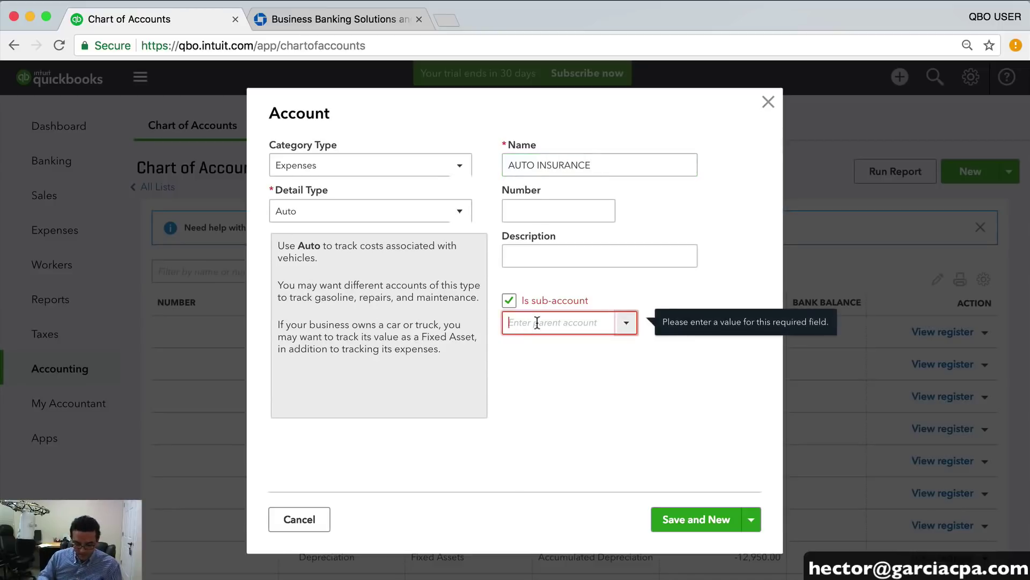
type("VEH")
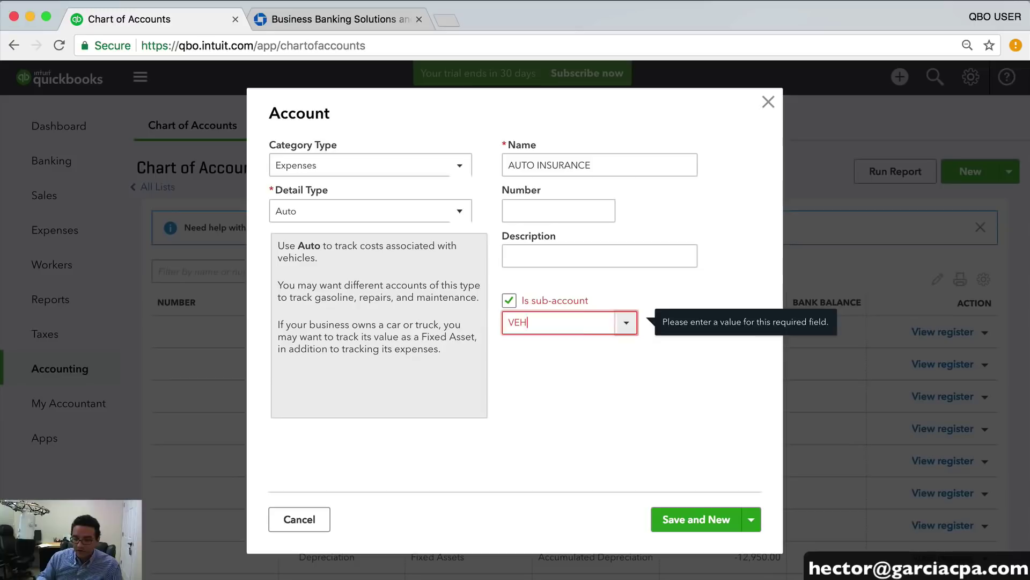
left_click(554, 361)
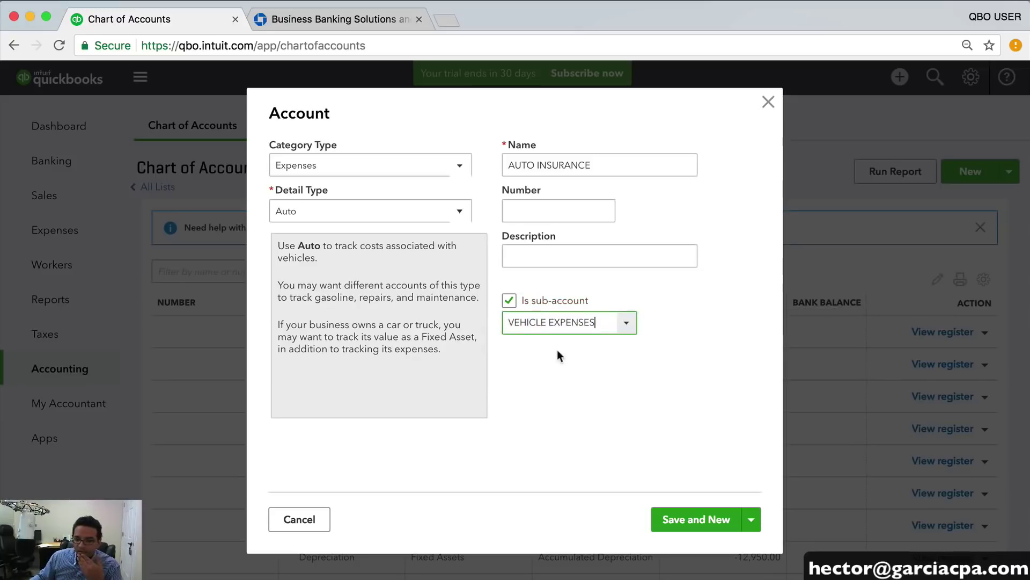
left_click(707, 519)
Set up the next new account with category type Expenses and detail type Auto
left_click(345, 166)
scroll(329, 191, "up", 2)
scroll(333, 317, "down", 2)
left_click(321, 387)
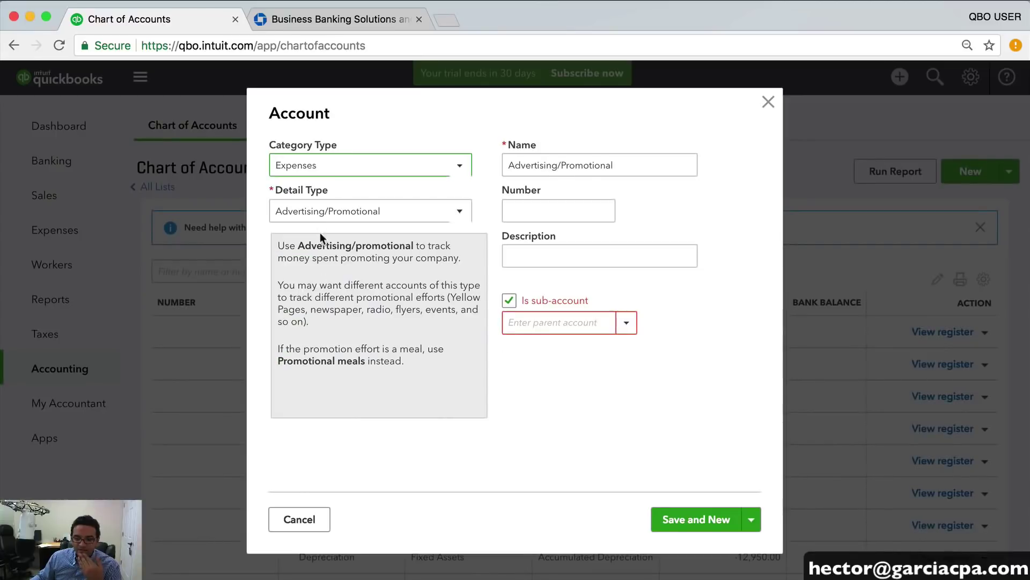
left_click(321, 215)
left_click(287, 258)
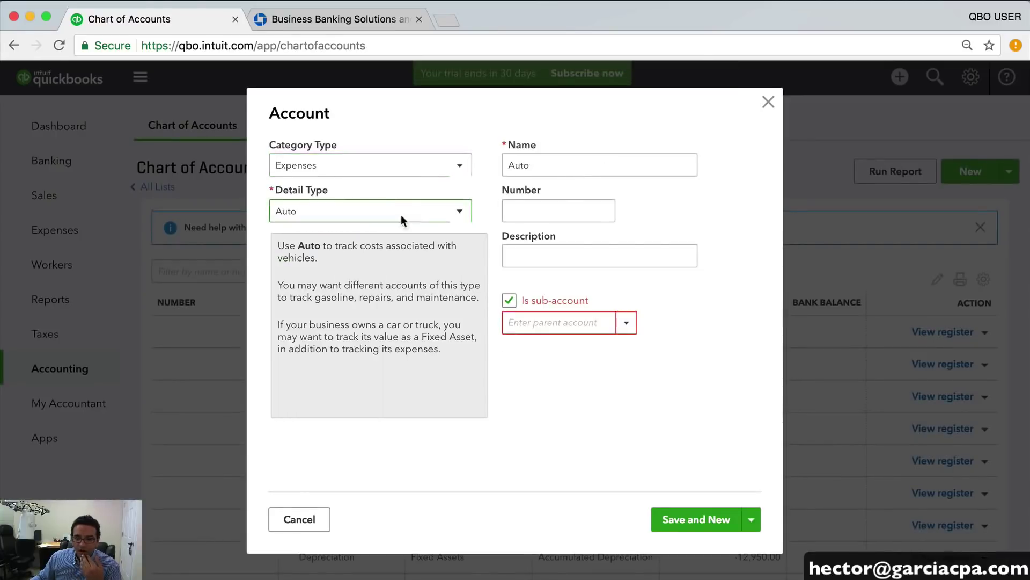
Name the account AUTO MAINTENANCE / OTHER AUTO, make it a sub-account of VEHICLE EXPENSES, and save and close the account form
double_click(626, 166)
type("OPT")
key("BackSpace")
key("BackSpace")
key("BackSpace")
type("AUTO M")
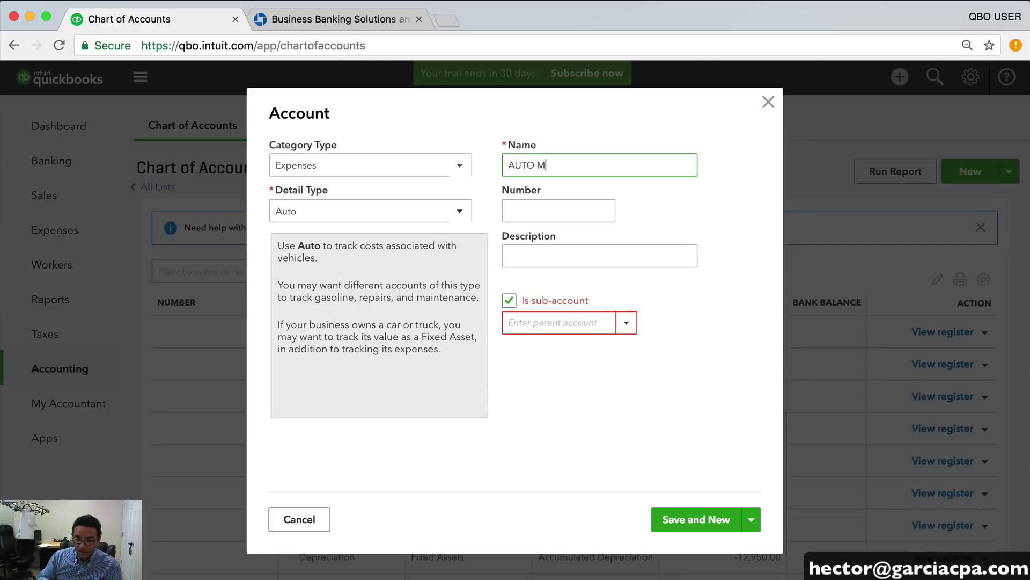
type("AINTENANCE")
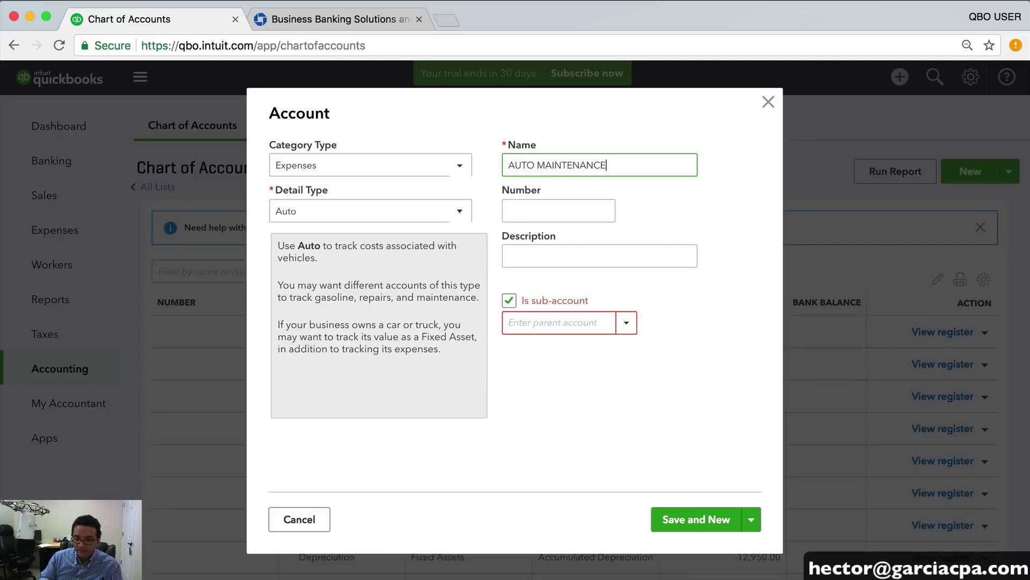
type(" / OTHER AUTO")
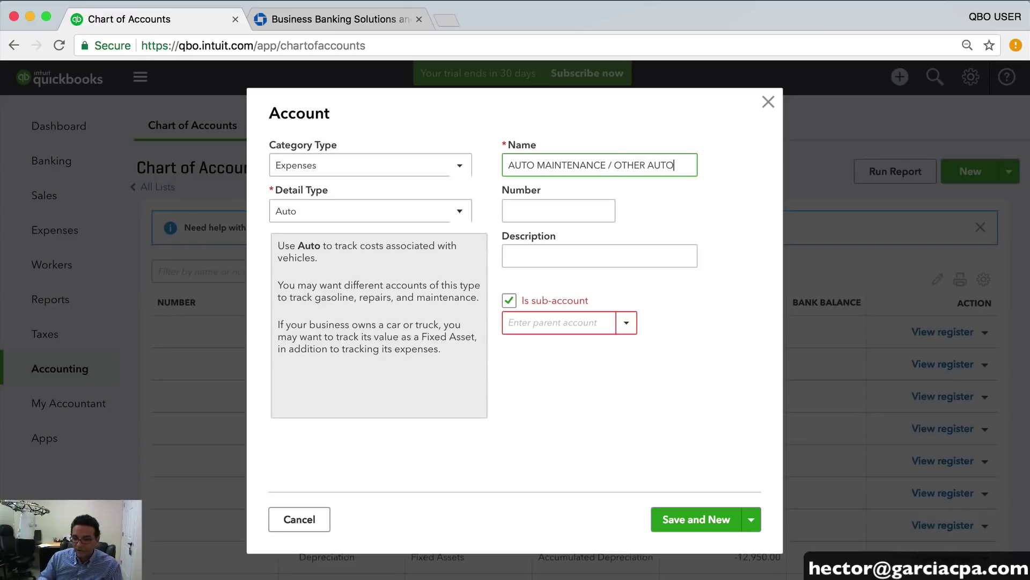
left_click(589, 325)
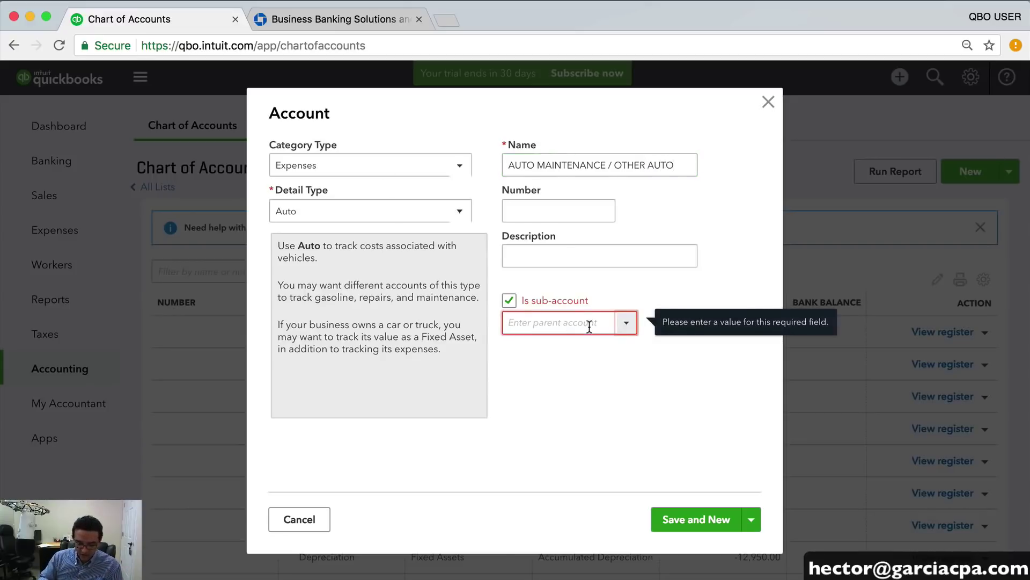
type("VEHICLE EXPENSES")
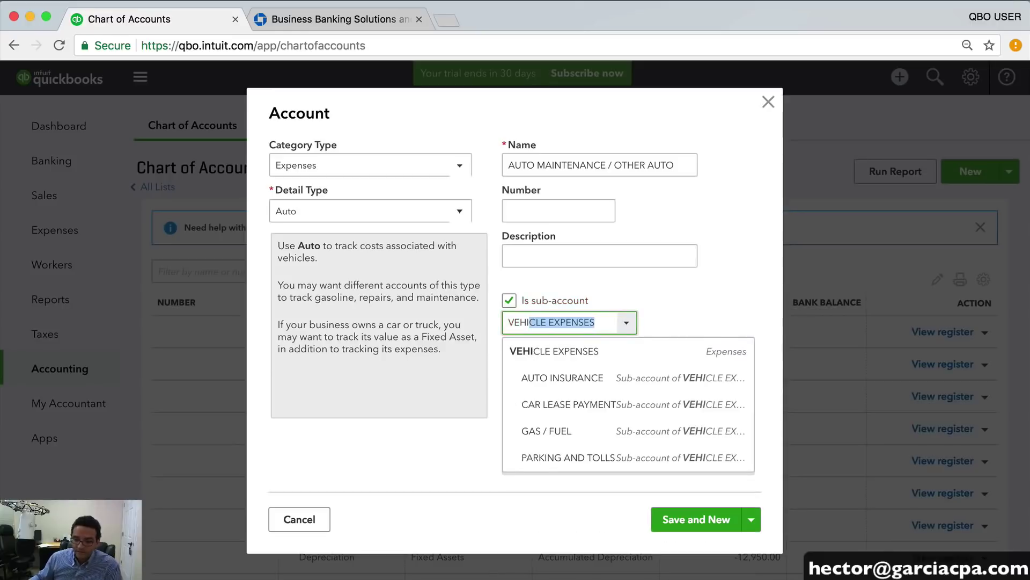
left_click(577, 362)
left_click(752, 519)
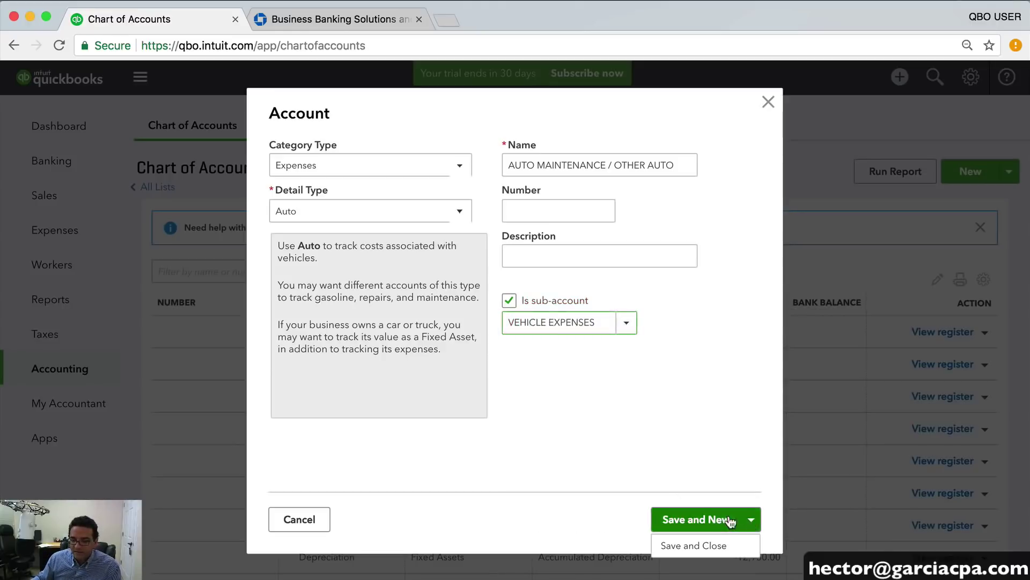
left_click(707, 544)
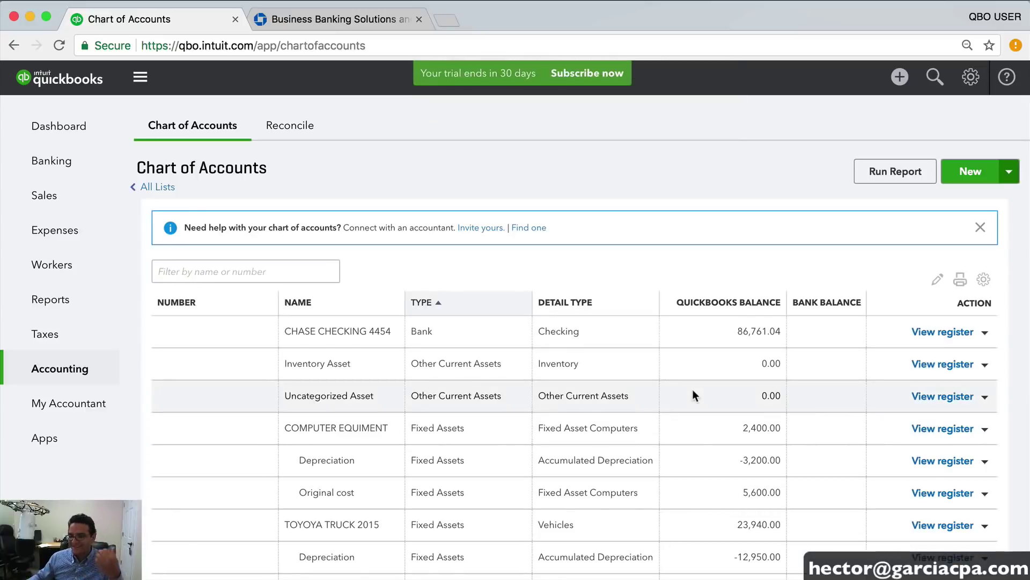
Review the whole chart of accounts, from the bank and asset accounts to the Travel and VEHICLE EXPENSES sub-accounts
scroll(693, 391, "down", 6)
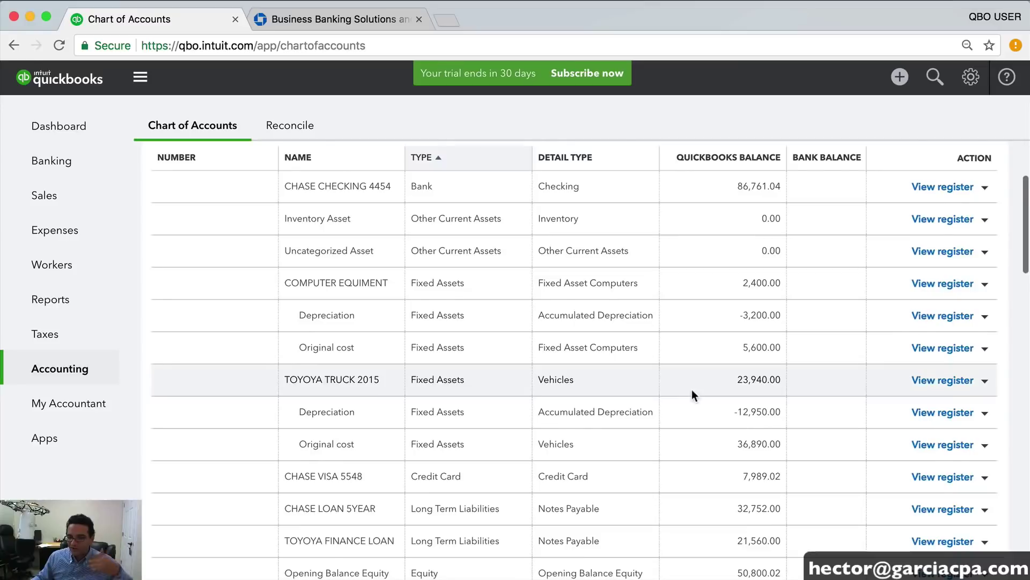
scroll(693, 390, "down", 4)
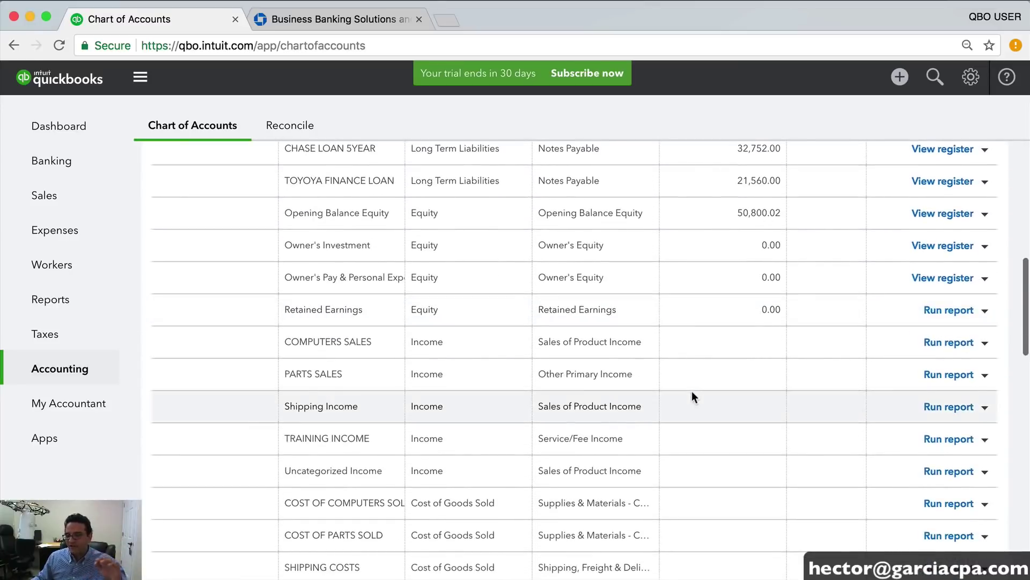
scroll(693, 390, "down", 3)
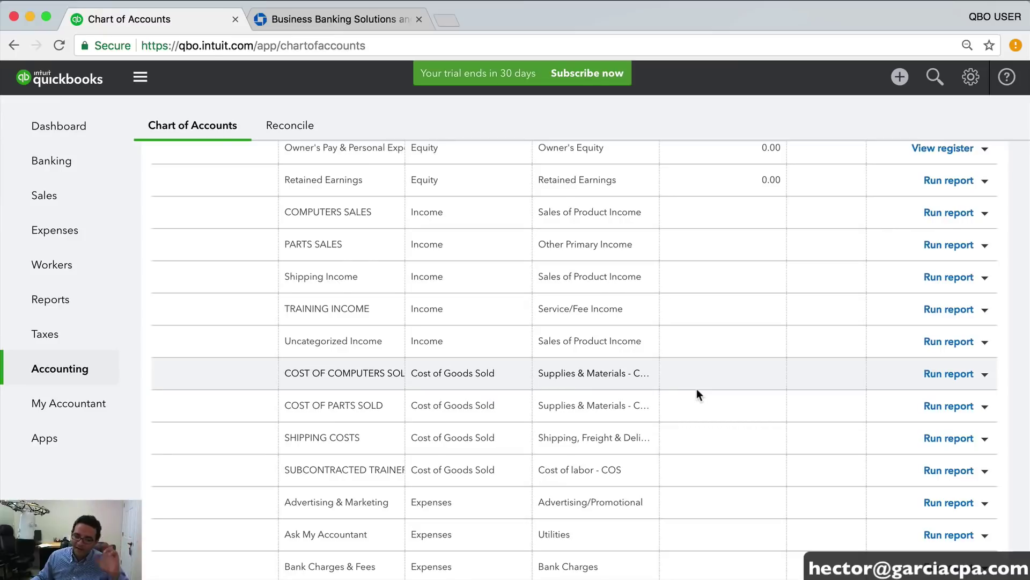
scroll(697, 391, "down", 3)
scroll(698, 390, "down", 2)
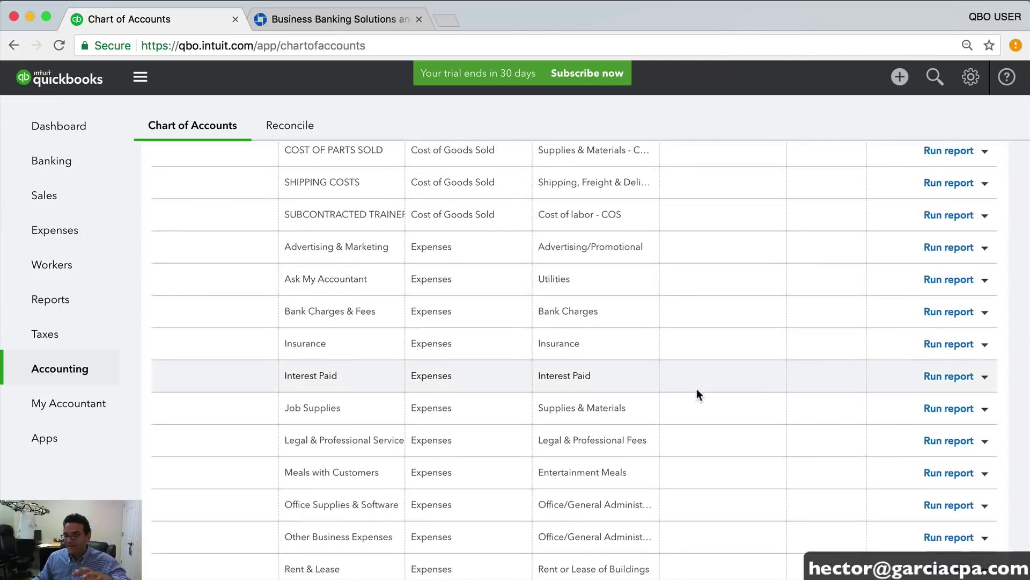
scroll(697, 390, "down", 5)
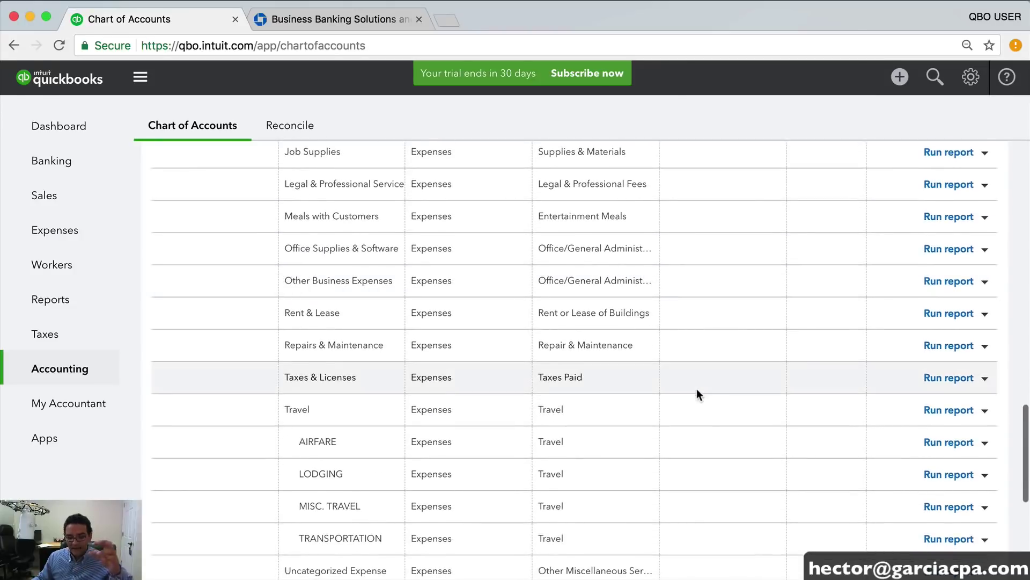
scroll(696, 388, "down", 2)
scroll(697, 389, "down", 4)
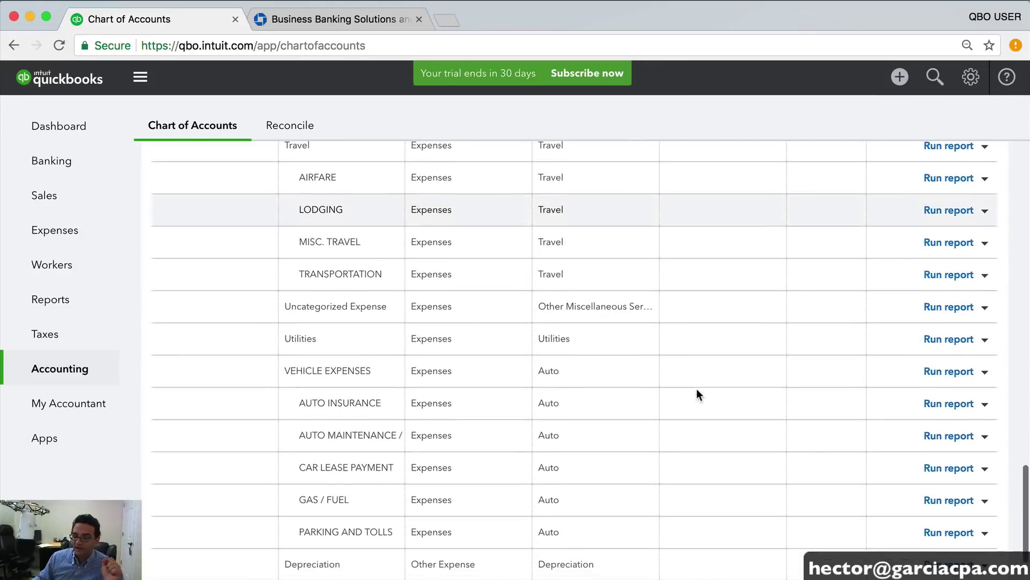
scroll(696, 392, "up", 20)
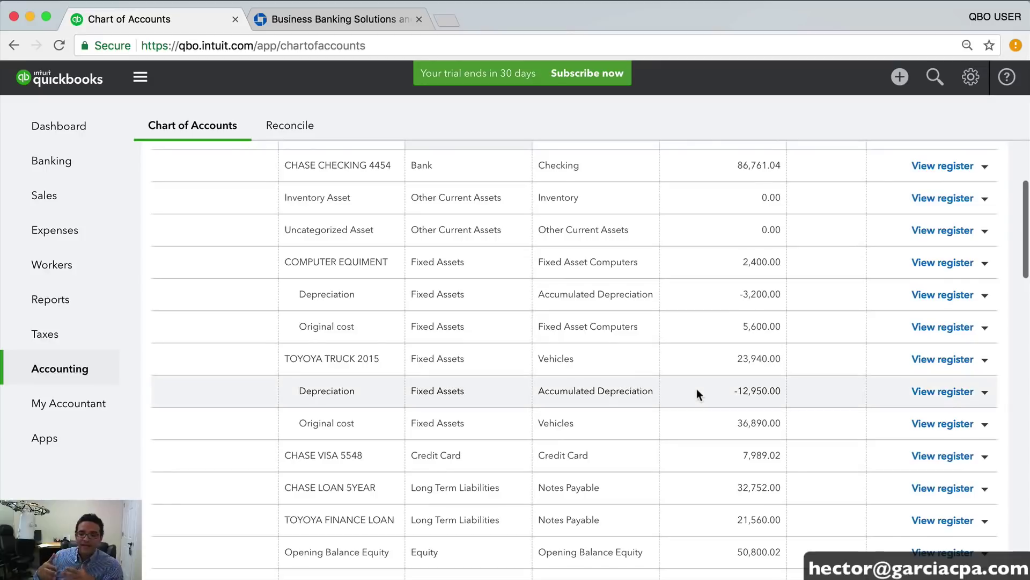